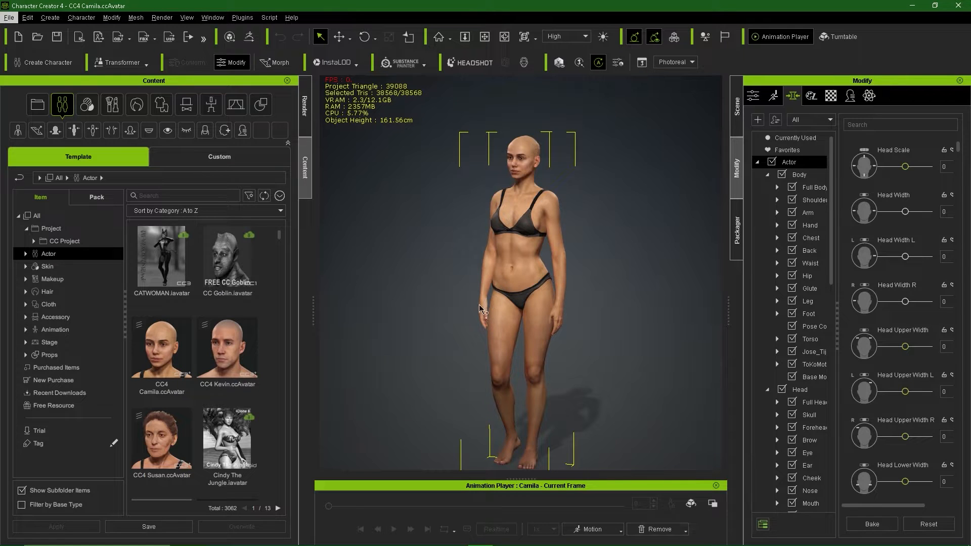
Step: Apply the Capable makeup and the Large bun hairstyle to the bald avatar
click(453, 282)
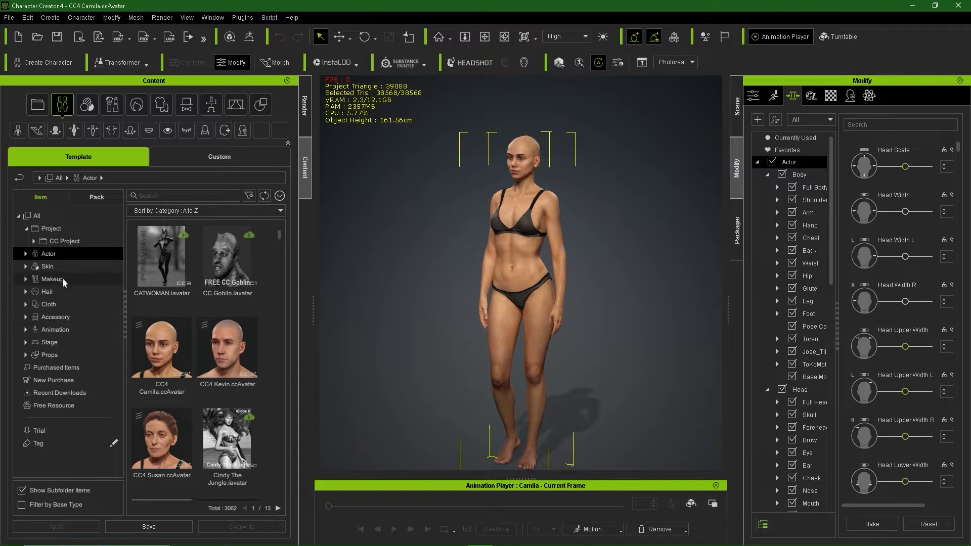
click(52, 279)
drag(228, 445, 557, 282)
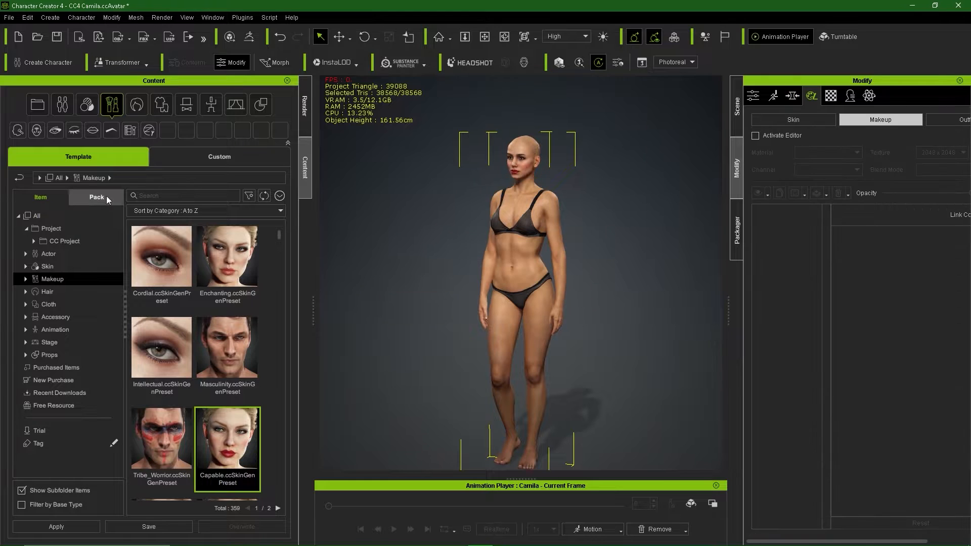
click(97, 198)
click(136, 104)
drag(162, 260, 508, 302)
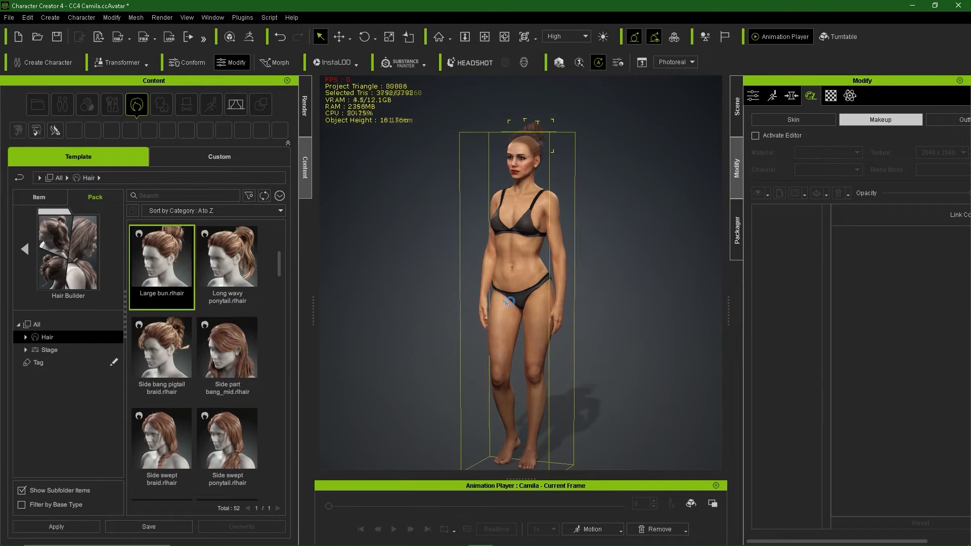
Step: Dress the avatar in Shirt 6, confirming the fitting and skin weight prompts
click(24, 250)
click(49, 292)
scroll(215, 333, down, 20)
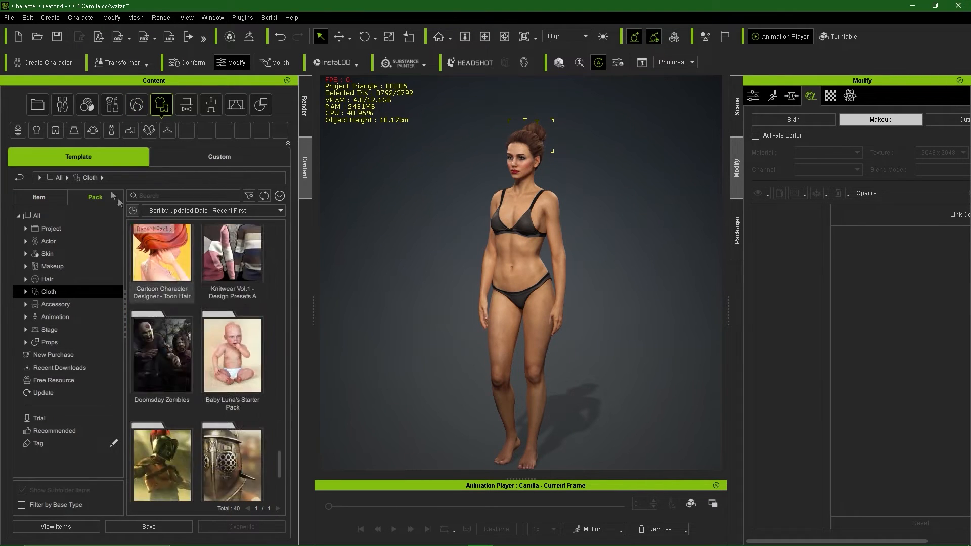
click(39, 197)
click(27, 305)
click(58, 329)
scroll(201, 335, down, 20)
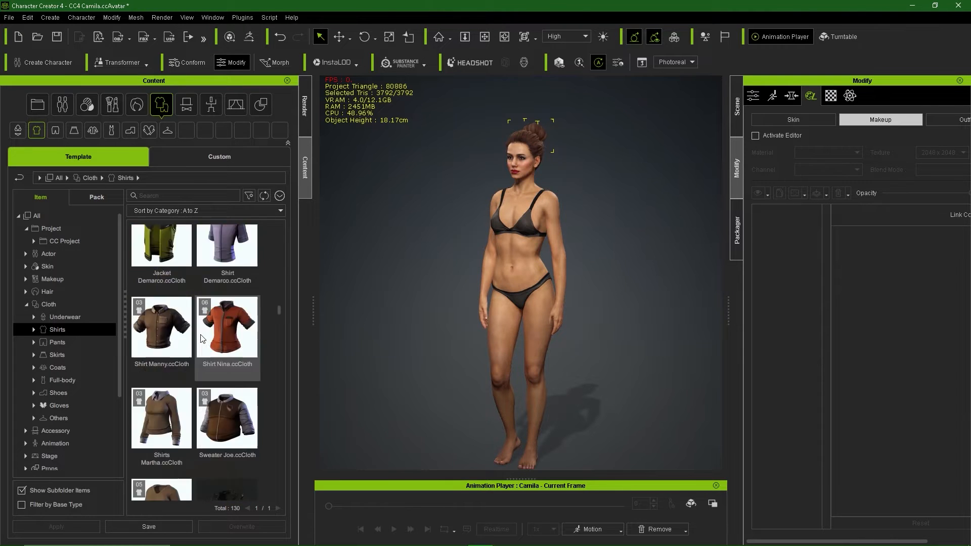
scroll(201, 335, down, 15)
drag(162, 439, 557, 307)
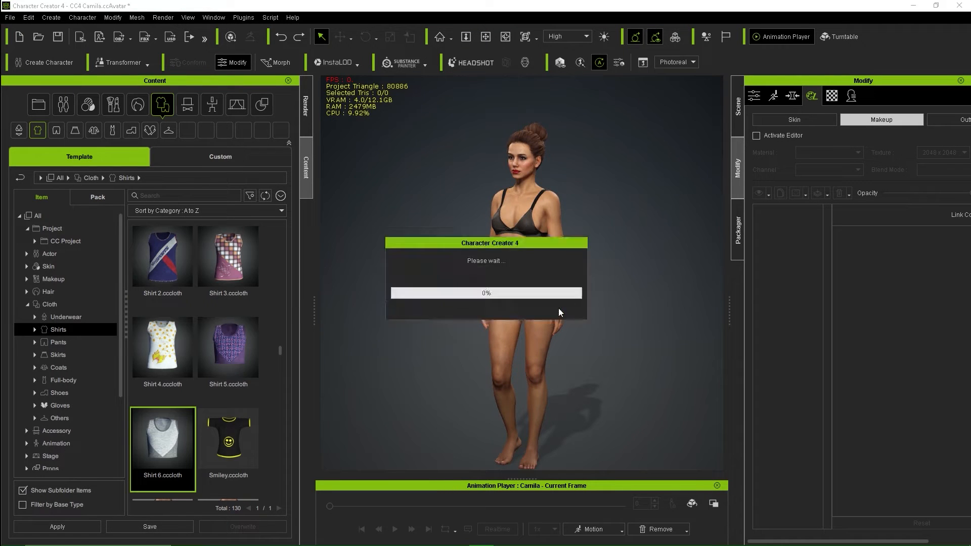
click(403, 323)
click(435, 305)
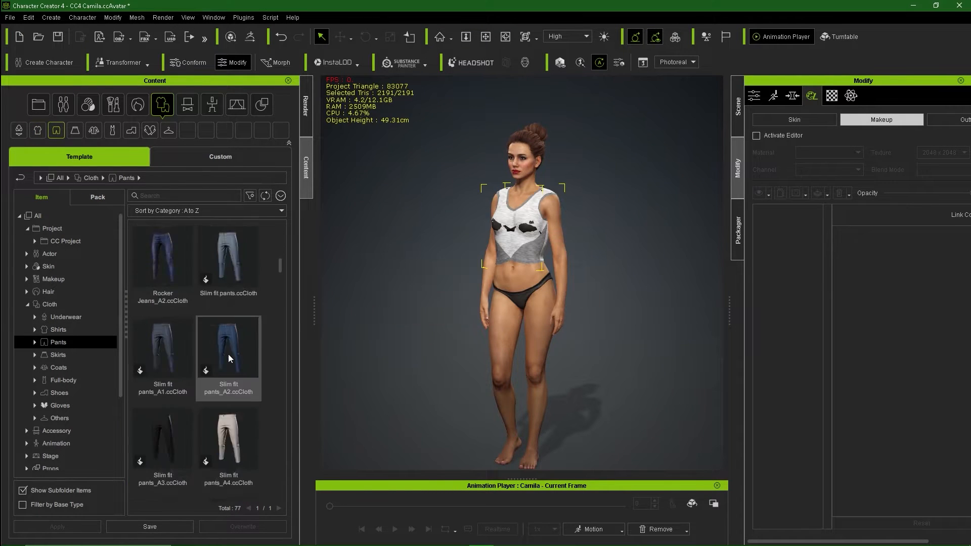
Step: Put Pants 6 on the avatar, keeping the cloth shape
scroll(201, 354, down, 5)
drag(228, 419, 505, 329)
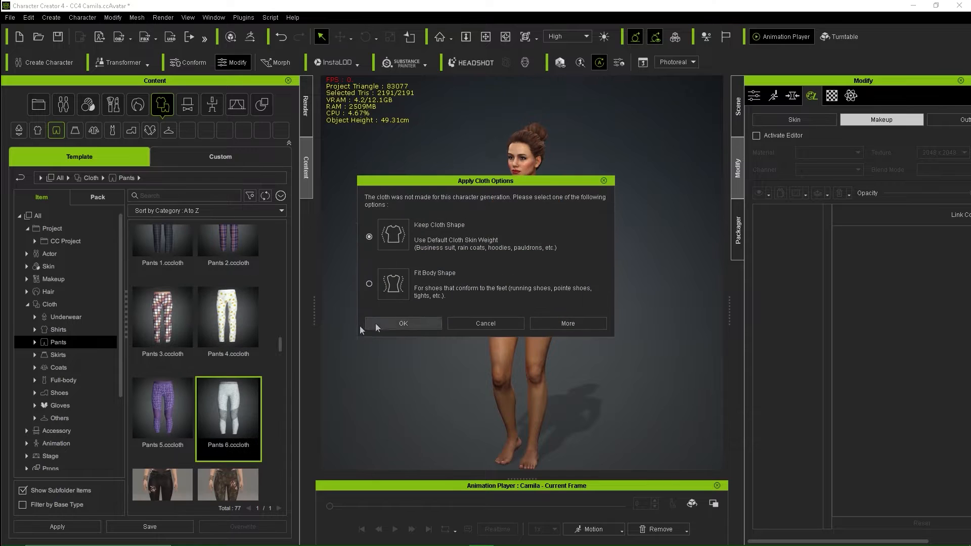
click(403, 323)
click(435, 305)
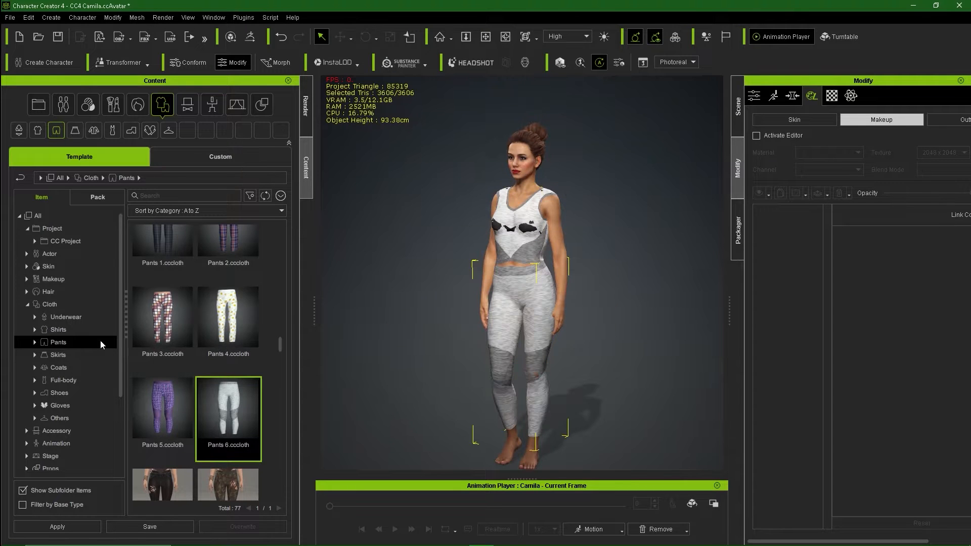
Step: Put the black Cloth shoes on the avatar from the shoes category
click(58, 367)
click(59, 392)
scroll(225, 376, down, 10)
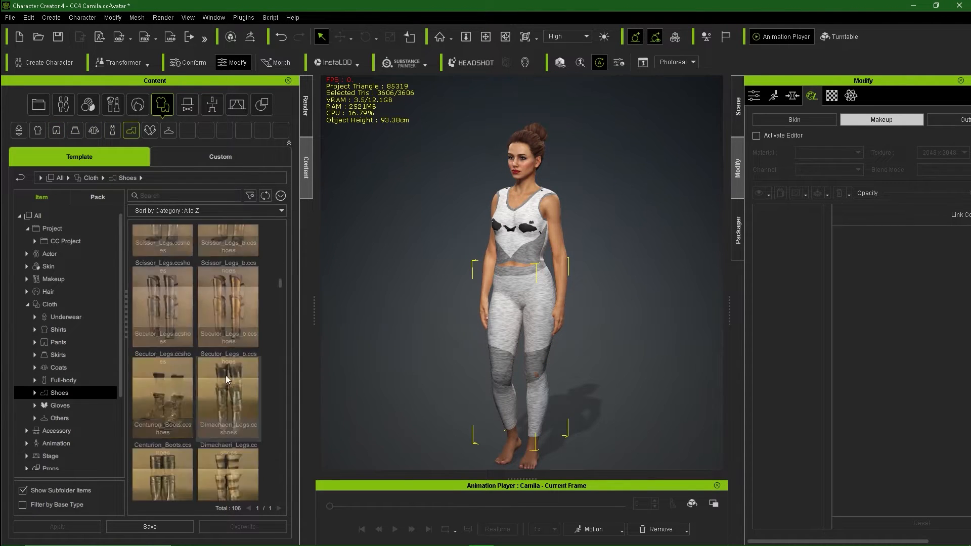
double_click(239, 332)
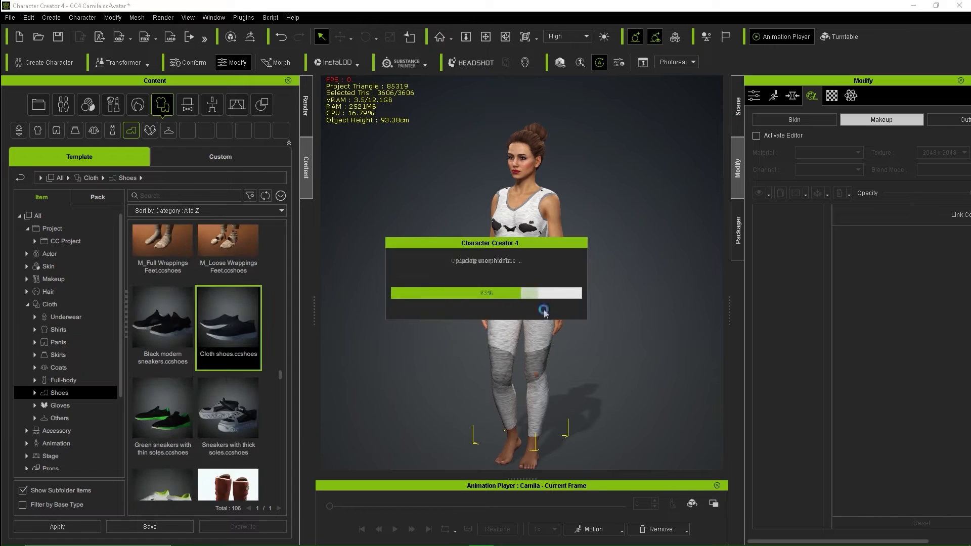
scroll(514, 328, up, 5)
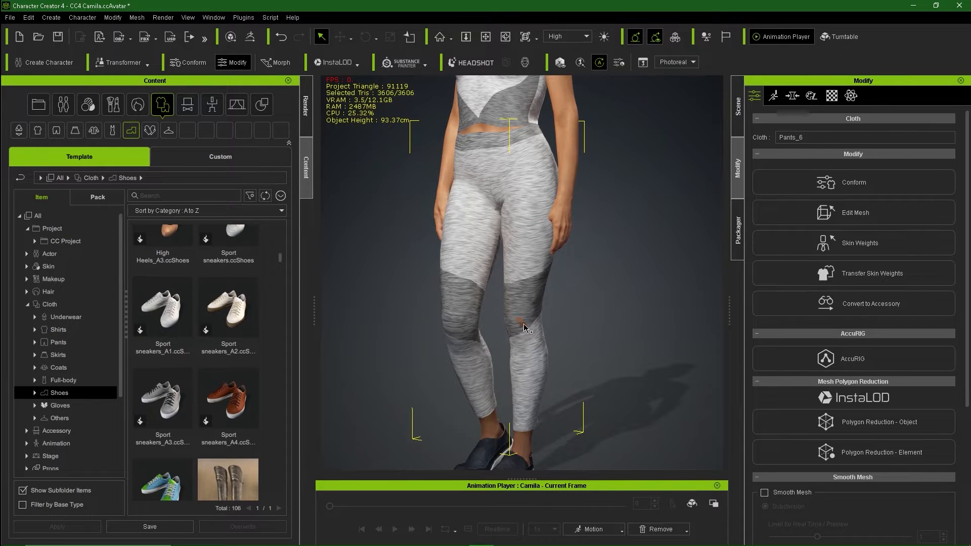
Step: Select the E_Slipper shoes and open their conform settings
click(844, 187)
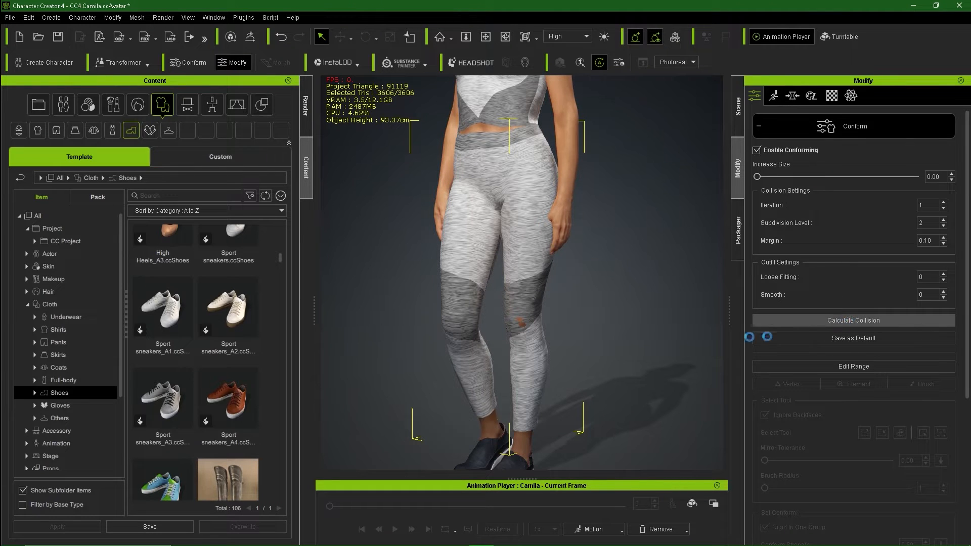
click(489, 459)
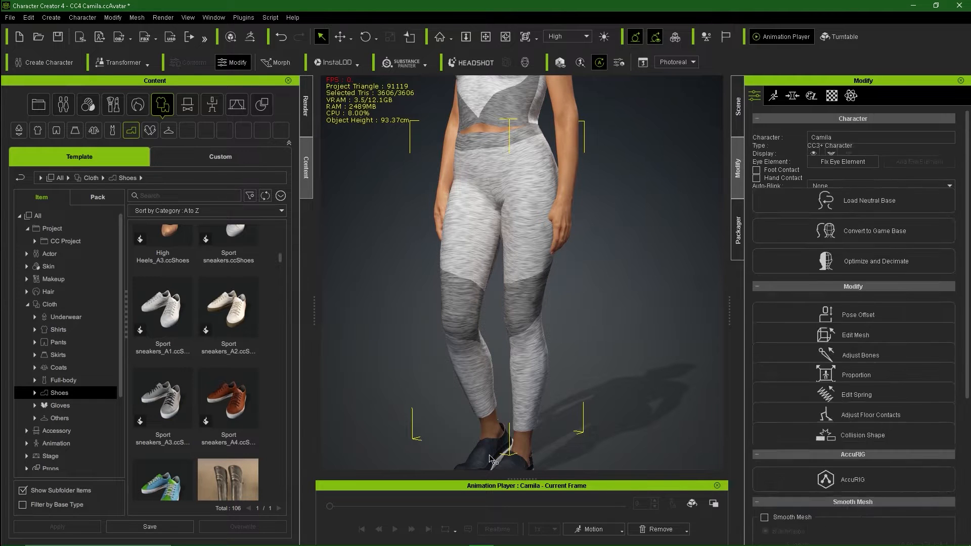
click(490, 460)
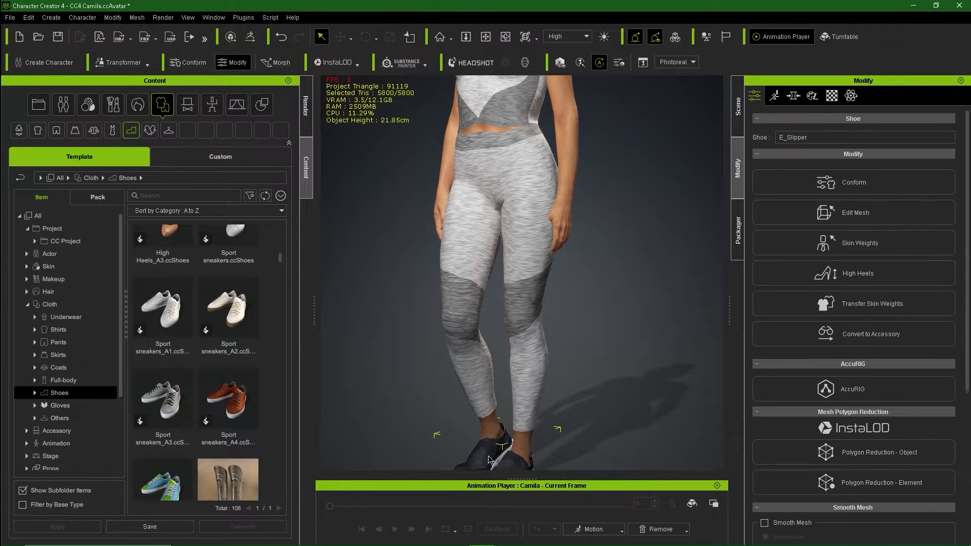
click(860, 182)
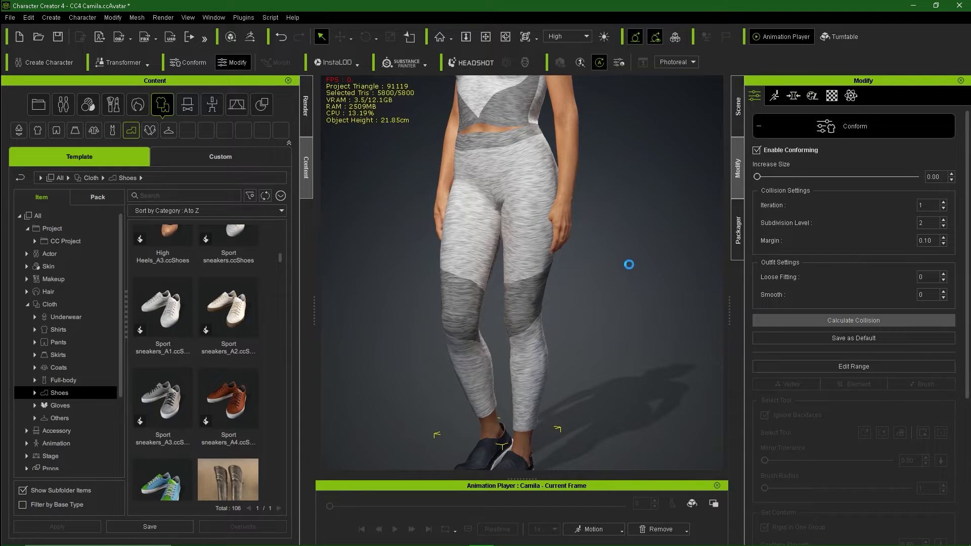
Step: Delete the bra that shows through the shirt
middle_drag(586, 246, 589, 394)
click(505, 211)
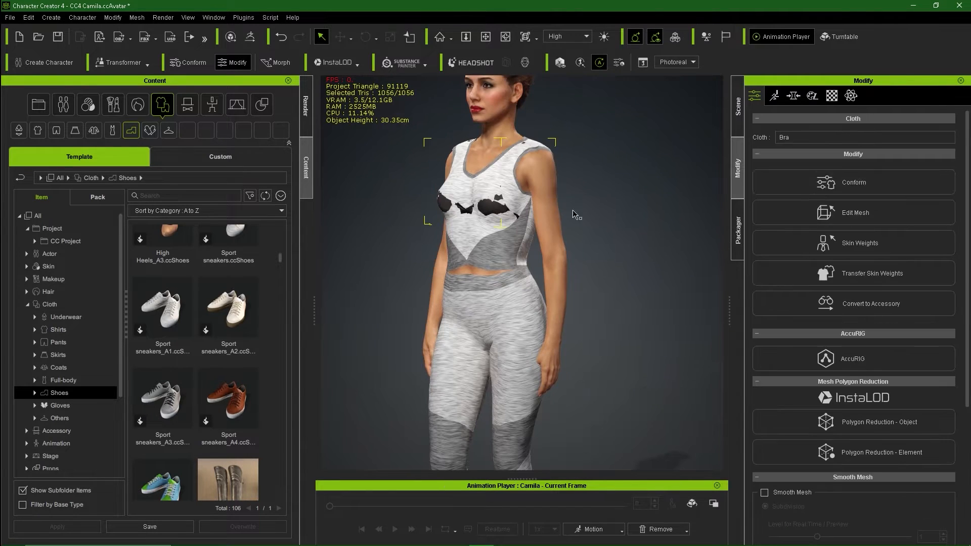
key(Delete)
click(498, 222)
right_drag(693, 263, 654, 269)
Step: Recalculate the shirt's collision with the body so it fits the torso
click(854, 183)
click(854, 320)
middle_drag(615, 254, 620, 319)
right_drag(619, 273, 685, 275)
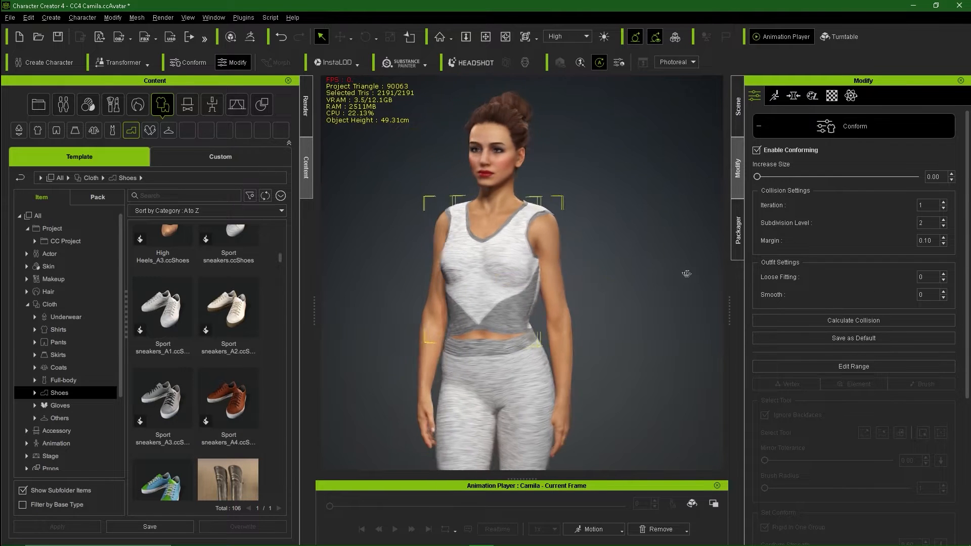
right_click(502, 243)
click(567, 292)
Step: Check the fully dressed character down to the shoes and collapse the clothing folder
click(518, 301)
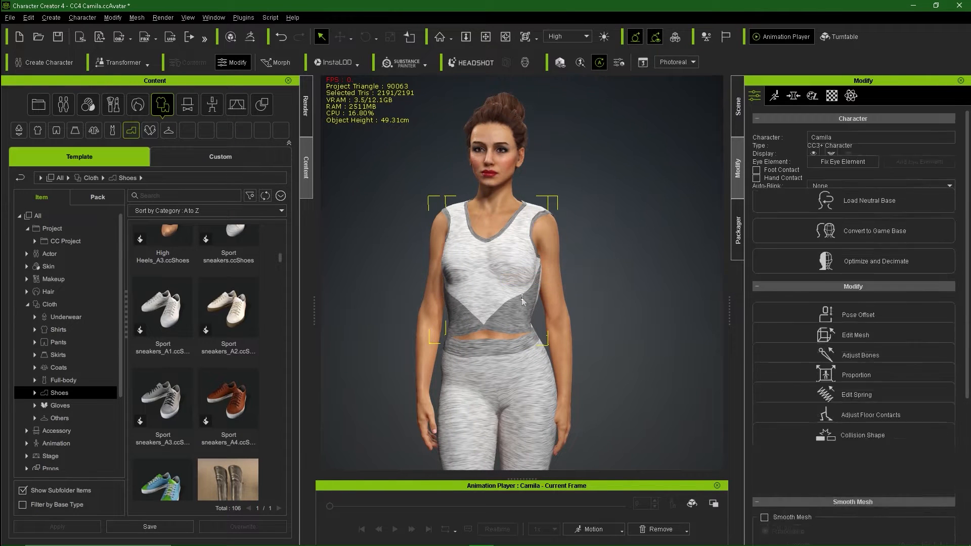
scroll(529, 305, down, 3)
middle_drag(533, 299, 522, 260)
right_drag(521, 260, 630, 294)
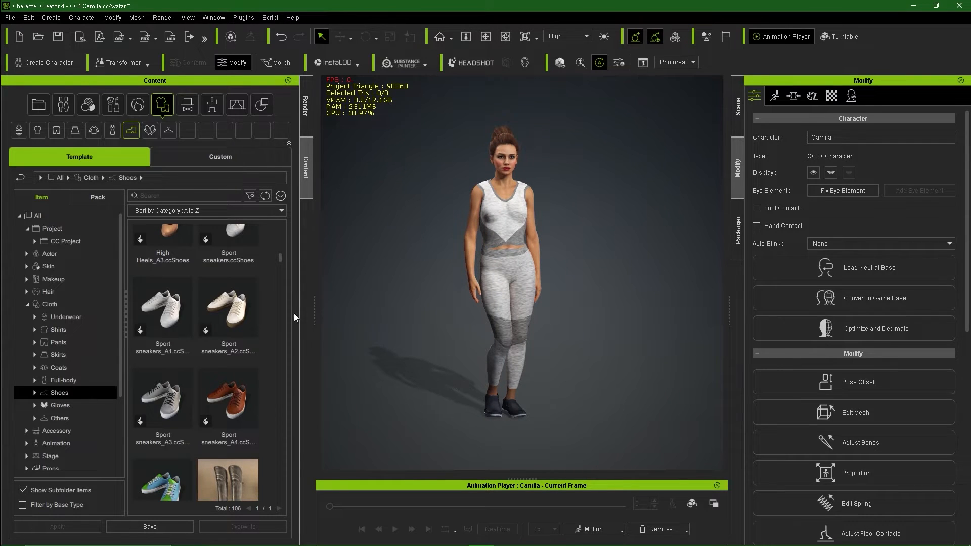
click(27, 305)
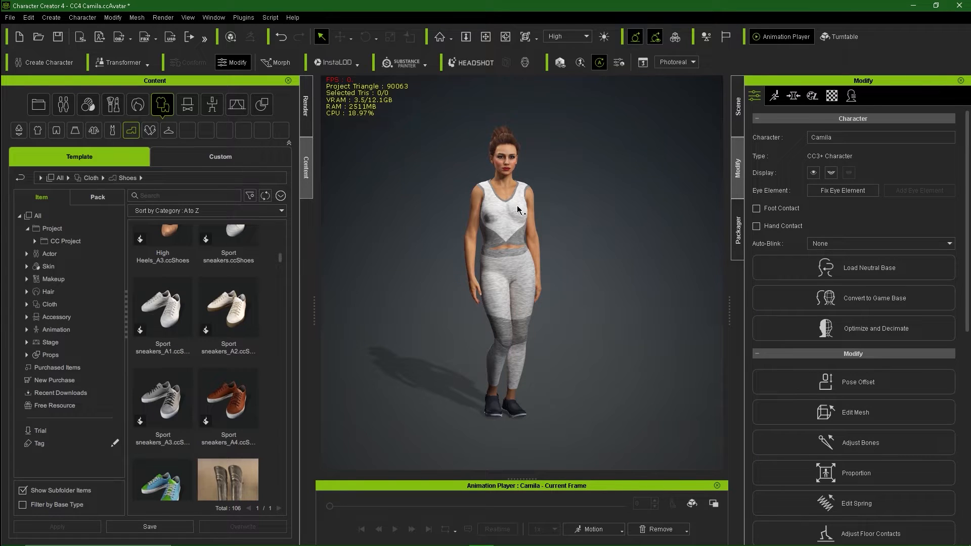
Step: Send Camila to iClone and orbit around her side, back and front
click(79, 41)
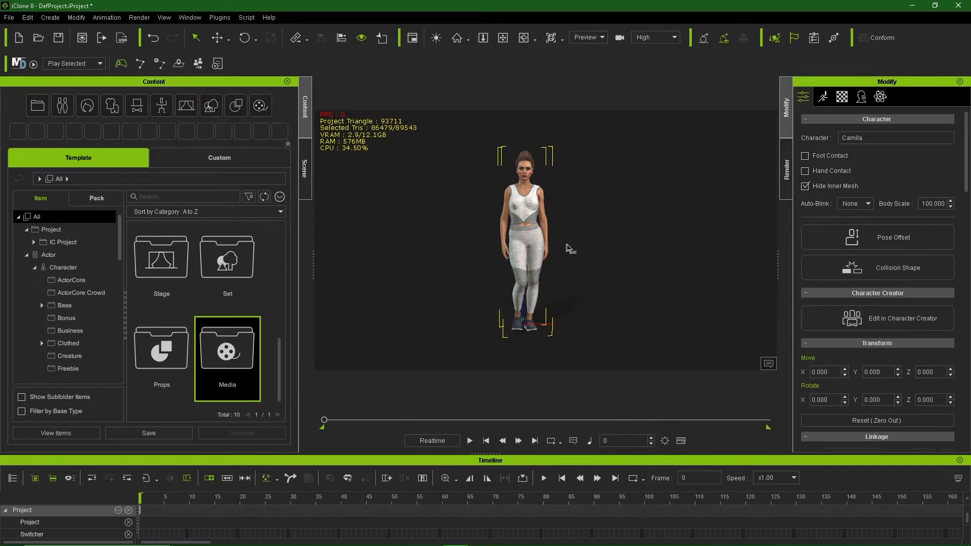
mouse_move(593, 254)
right_down()
mouse_move(365, 247)
mouse_move(476, 265)
right_up()
right_drag(611, 273, 339, 259)
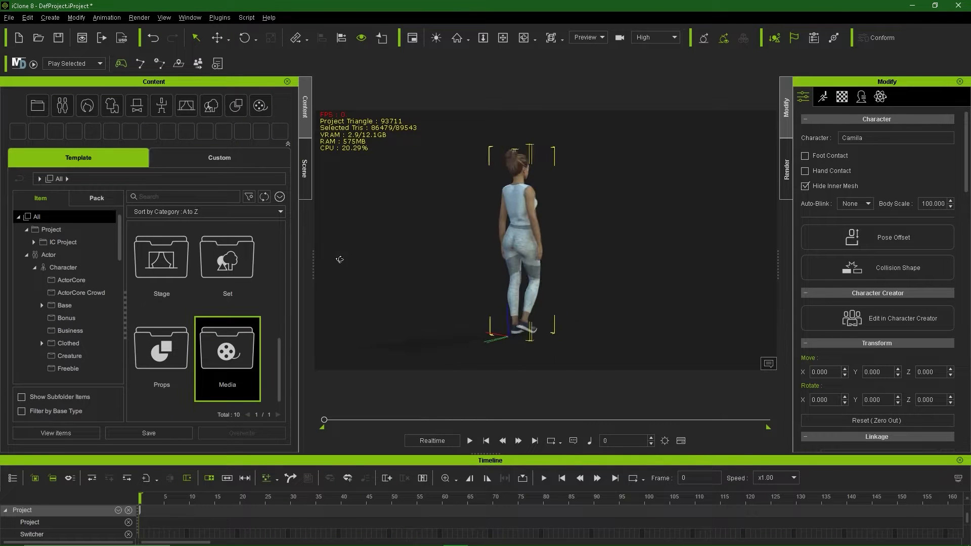
right_drag(593, 261, 364, 262)
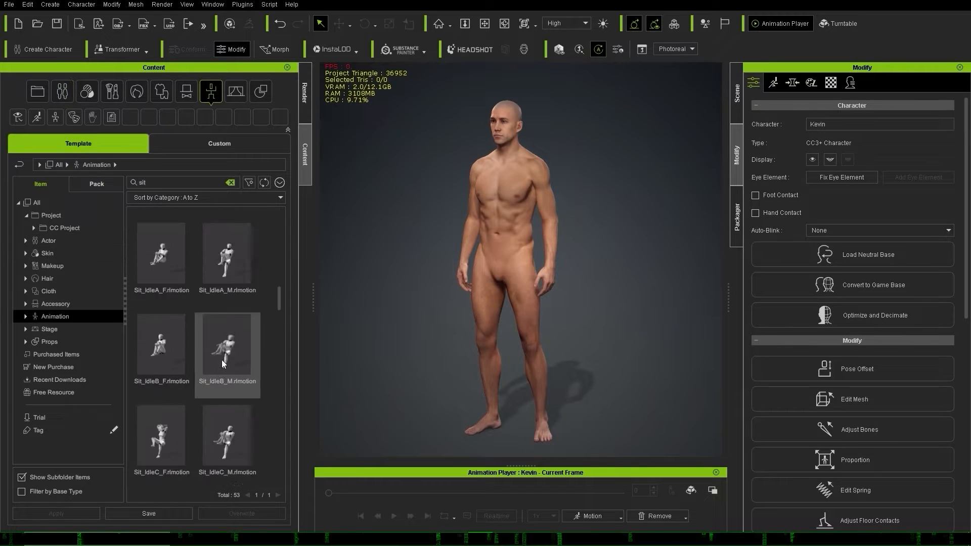
Step: Seat Kevin in the Sitting_Bench pose and straighten his torso in the pose editor
drag(228, 268, 337, 350)
click(774, 83)
click(875, 132)
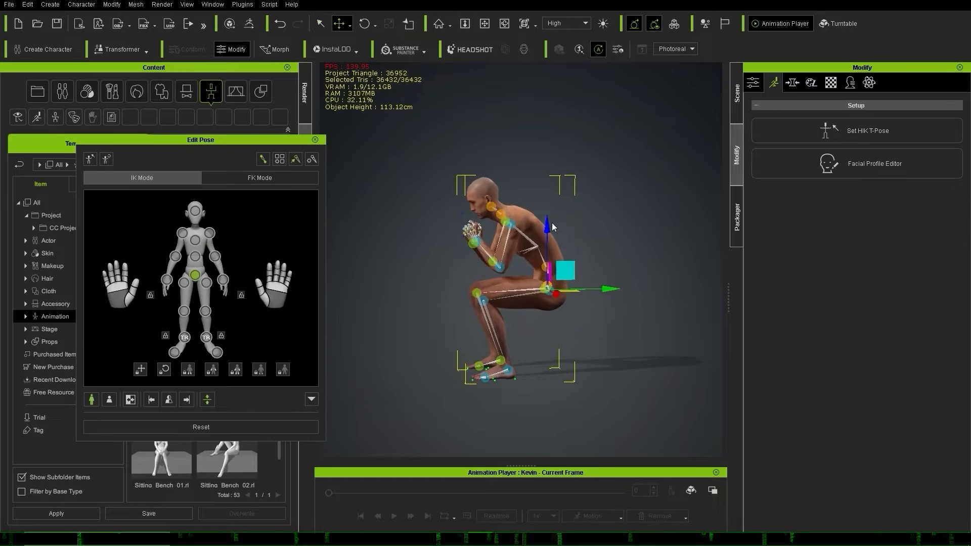
click(195, 240)
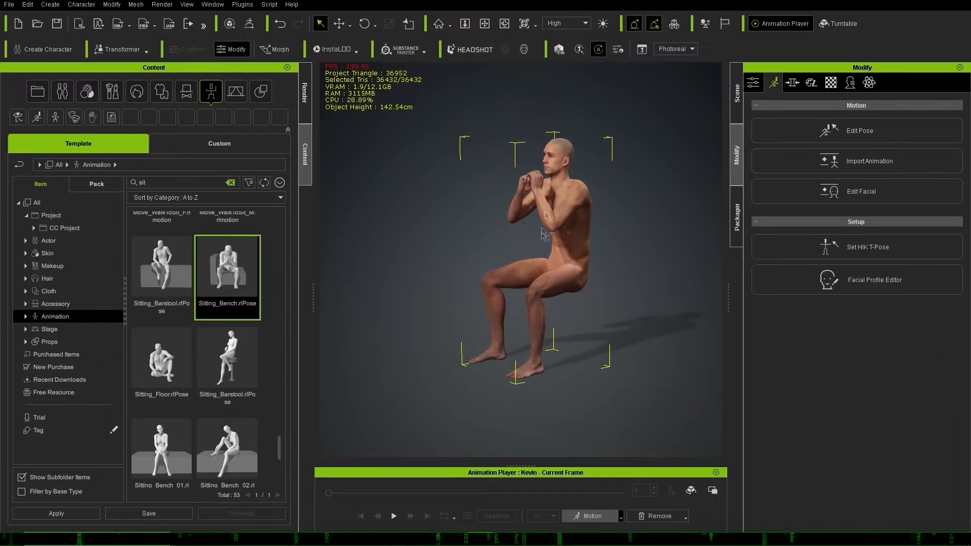
Step: Export Kevin as FBX using the current sitting pose
click(8, 4)
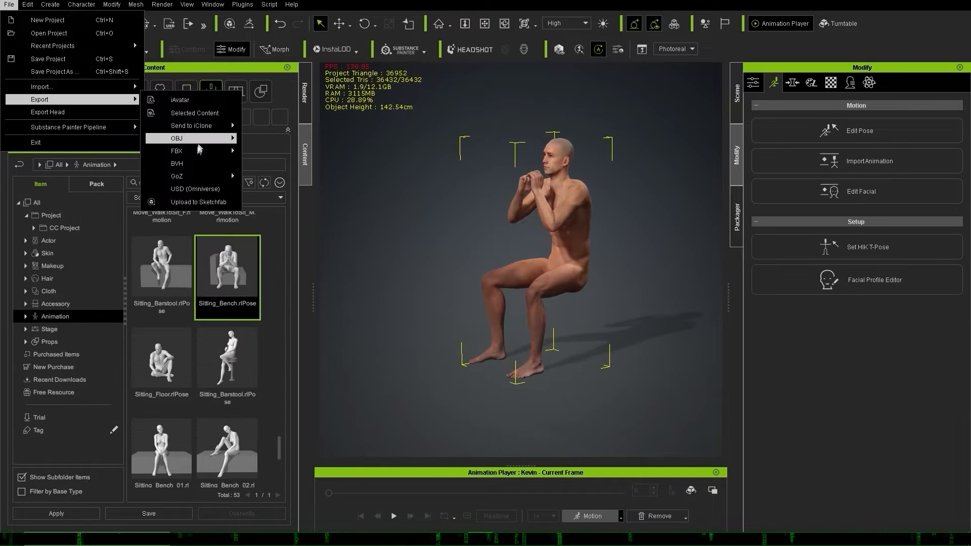
click(243, 139)
click(80, 267)
scroll(57, 303, down, 4)
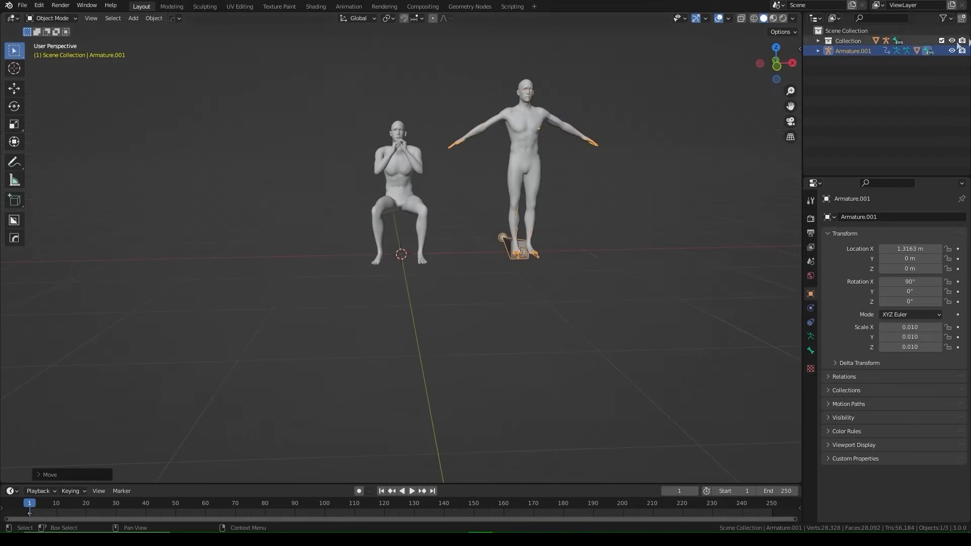
Step: Add a cube for the cabinet and place a loop cut beside its right edge
key(shift+a)
click(499, 27)
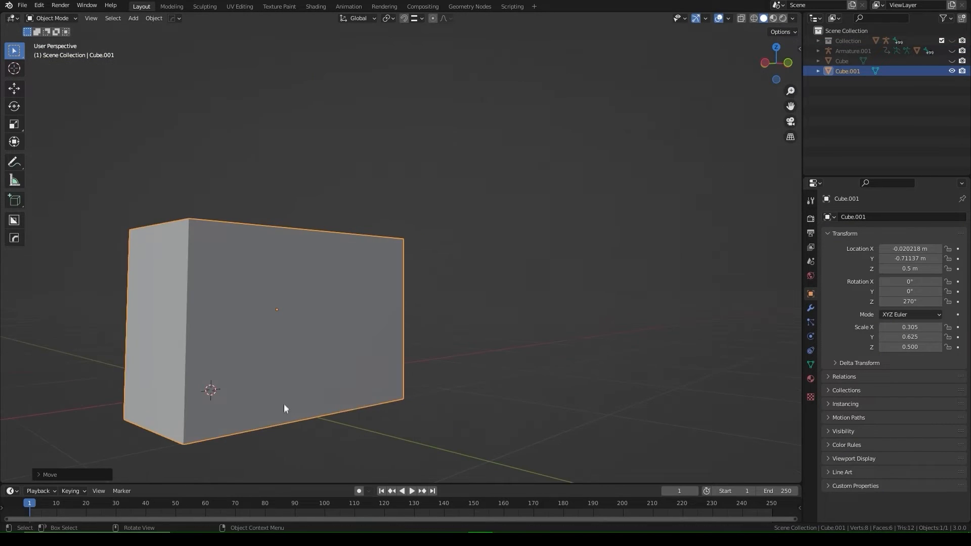
key(Tab)
key(ctrl+r)
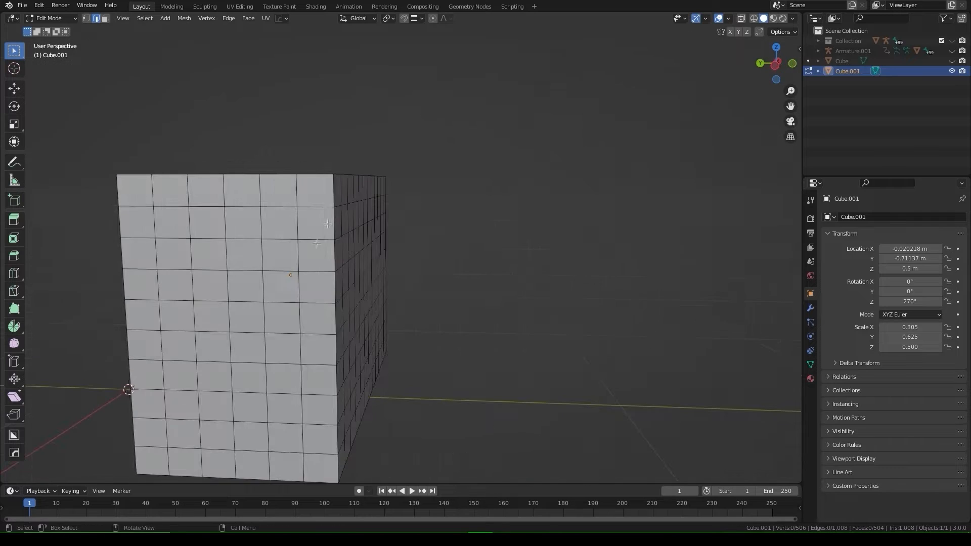
key(ctrl+r)
click(328, 212)
click(336, 212)
middle_drag(429, 231, 436, 238)
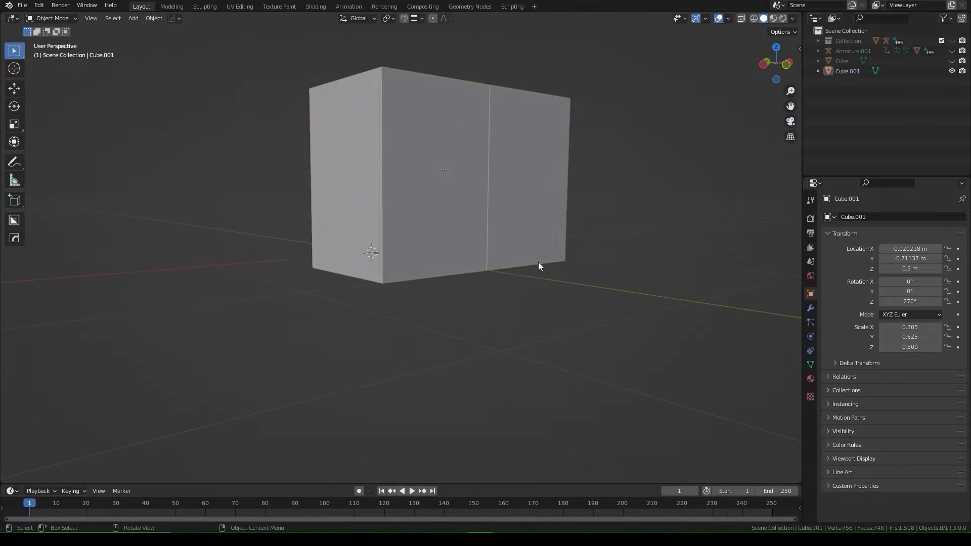
Step: Select the cabinet, adjust the viewport overlays and rotate the handle faces
click(533, 232)
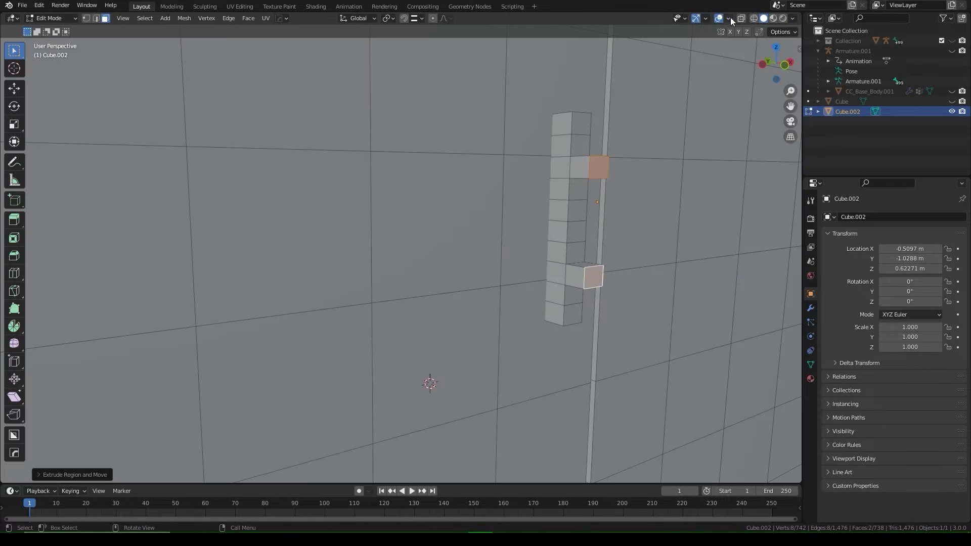
click(728, 19)
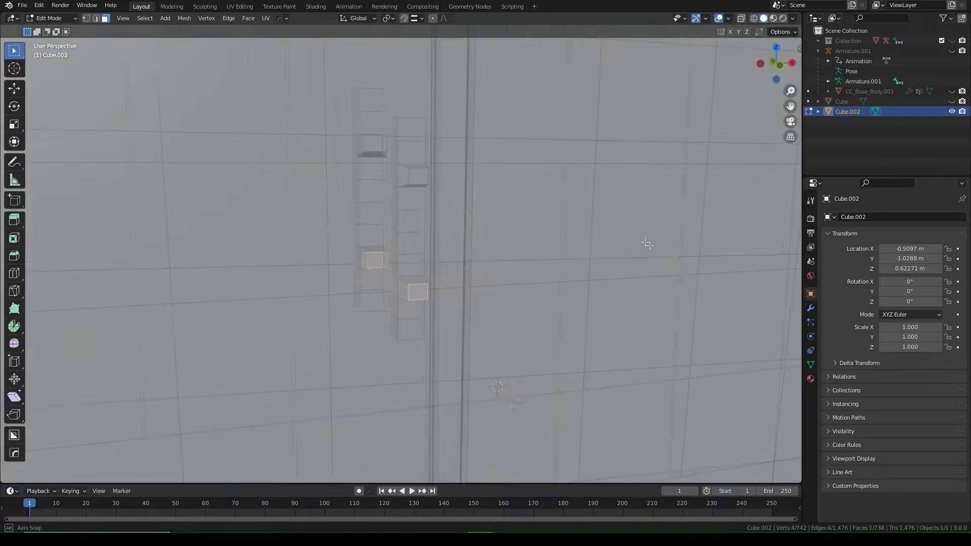
key(r)
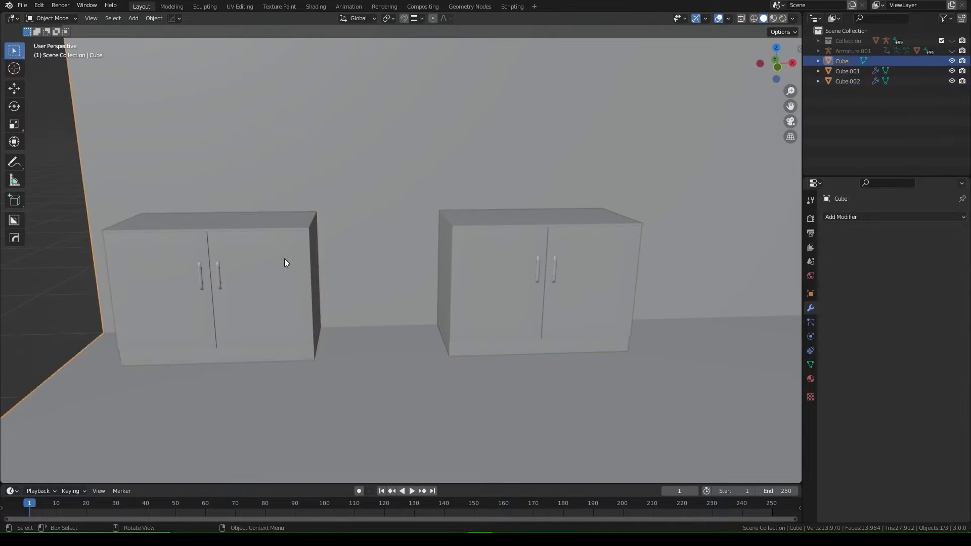
Step: Inset the oven door panel and the counter top faces
shift+click(464, 249)
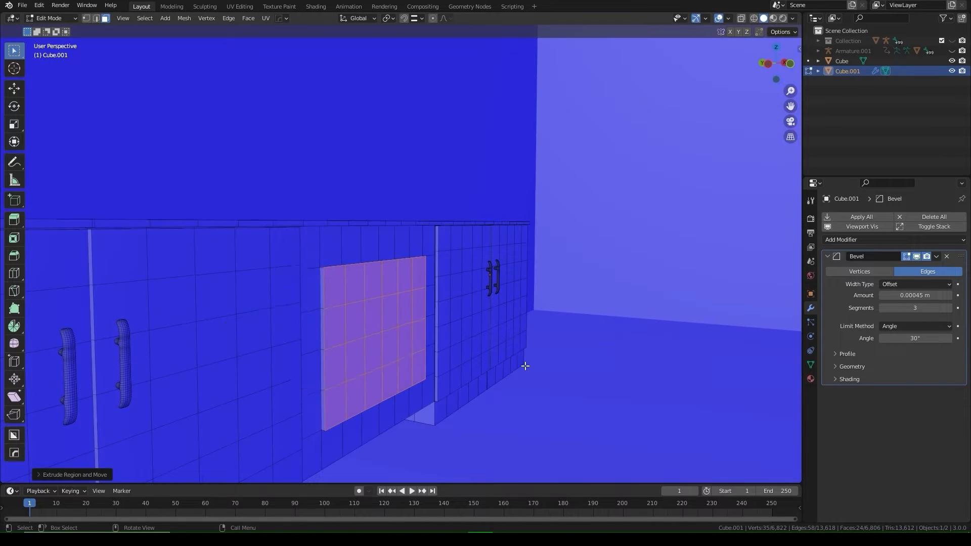
key(2)
alt+click(333, 268)
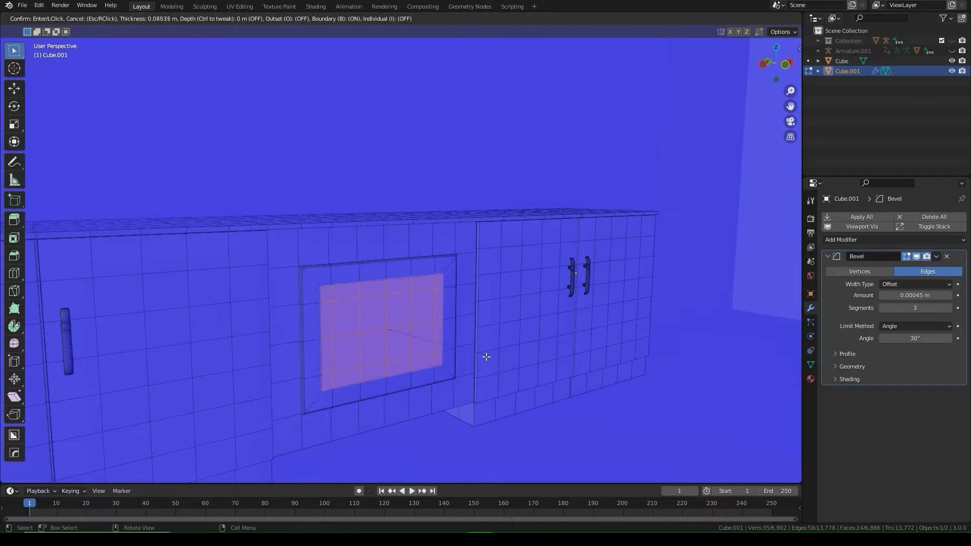
click(458, 350)
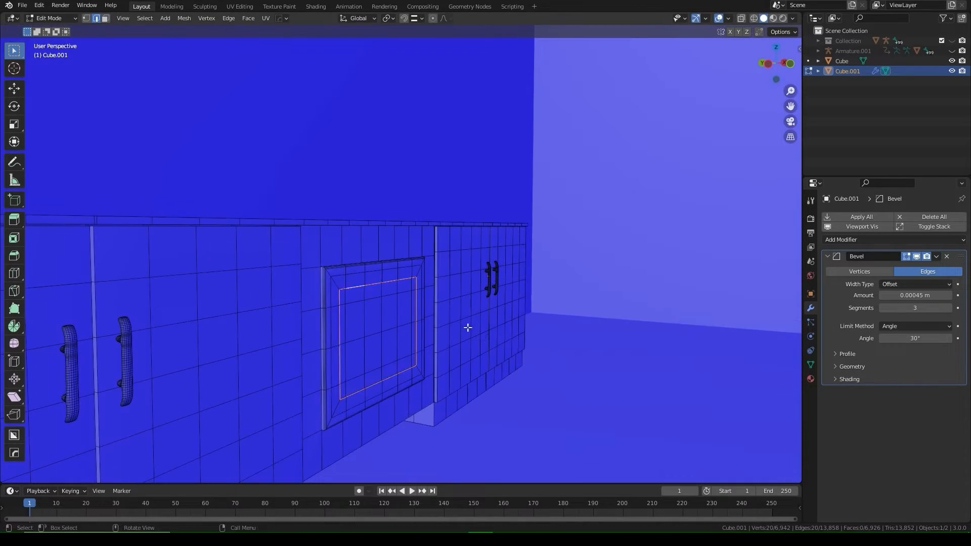
drag(365, 194, 430, 250)
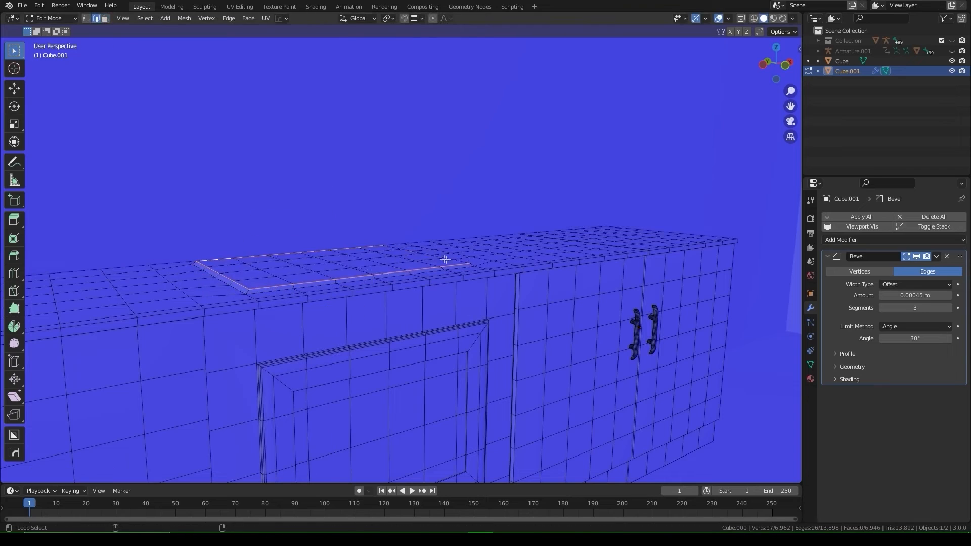
alt+click(444, 260)
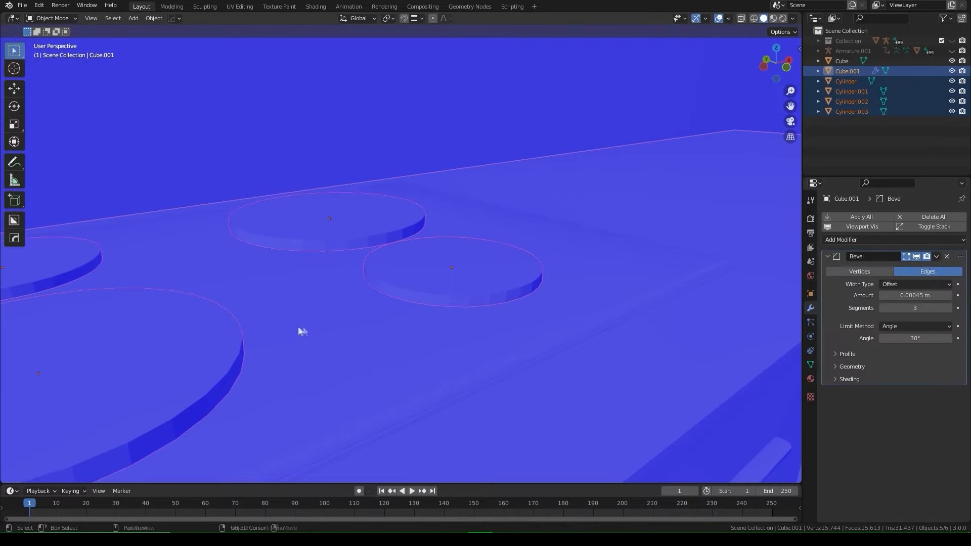
Step: Add a Boolean cut to the counter and lower and extrude the burner cylinder's top
click(894, 239)
click(764, 291)
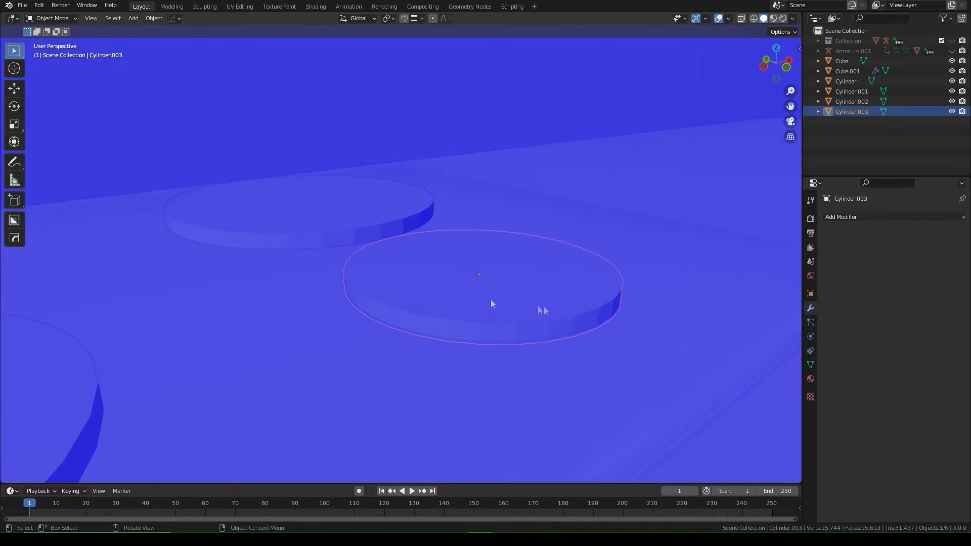
key(Tab)
key(g)
key(z)
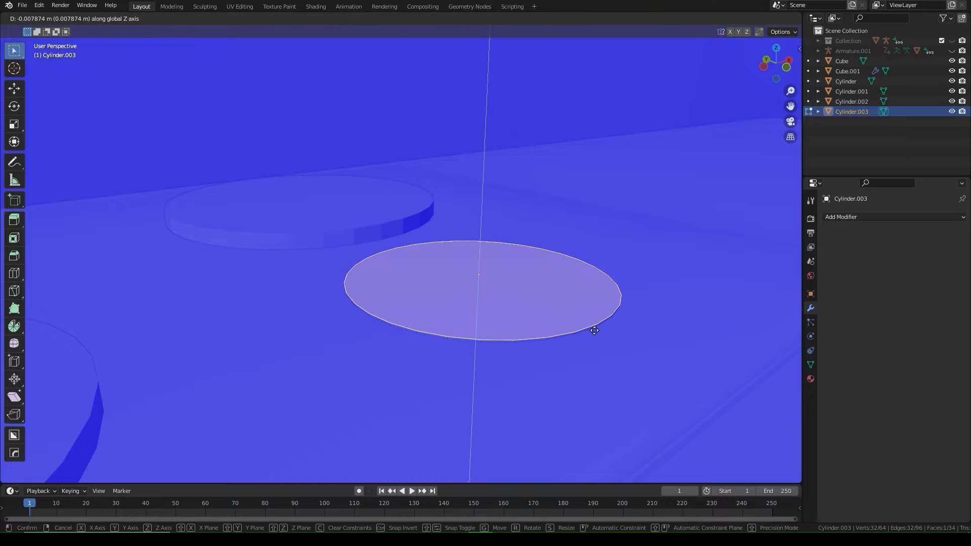
click(595, 330)
key(e)
click(666, 334)
Step: Reposition the geometry and sharpen and bevel the counter's edges
key(Tab)
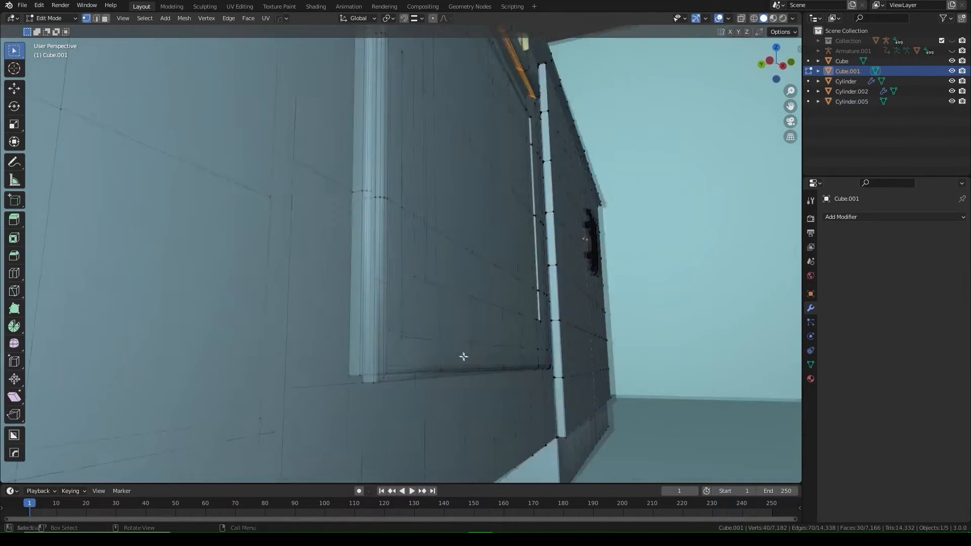
key(g)
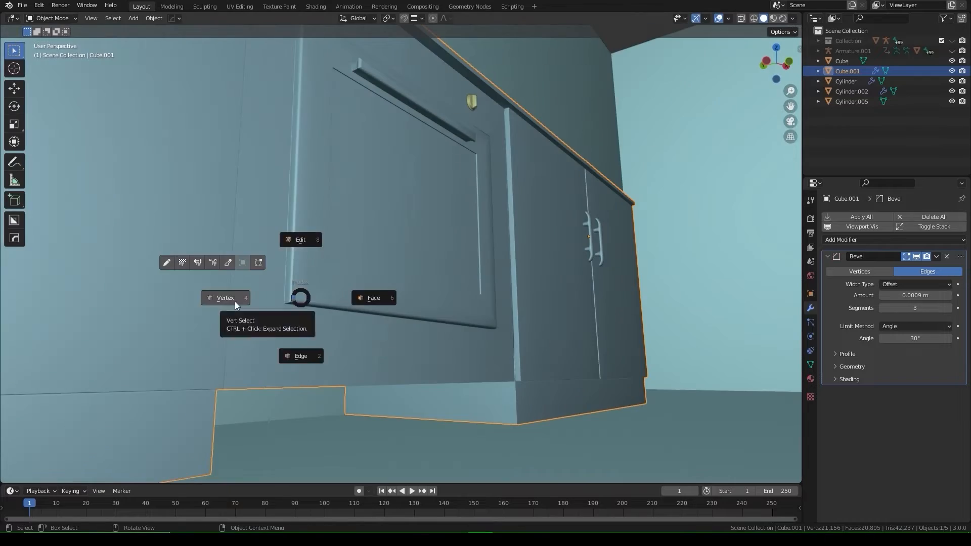
click(231, 299)
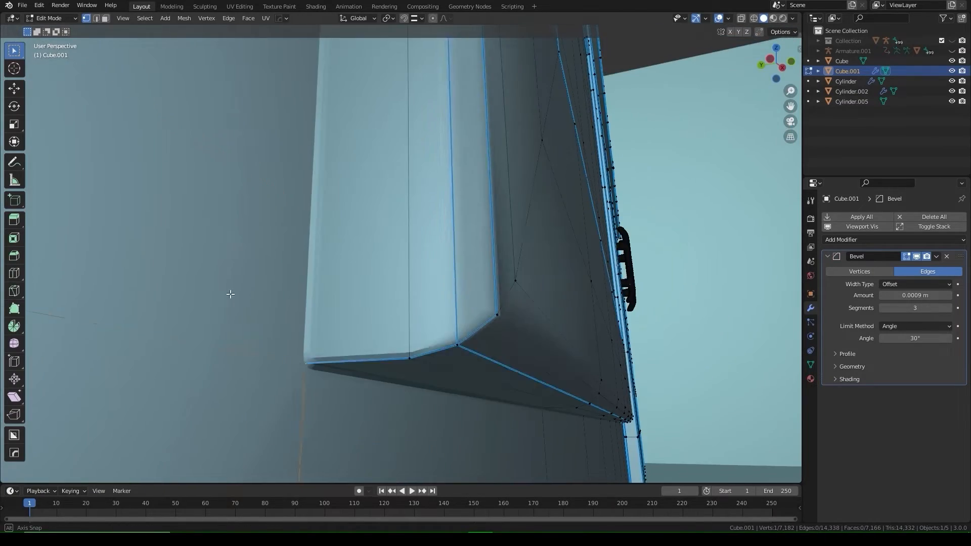
Step: Extrude the range hood down, apply its transforms and bevel its edges with HardOps Sharpen
middle_drag(228, 293, 439, 339)
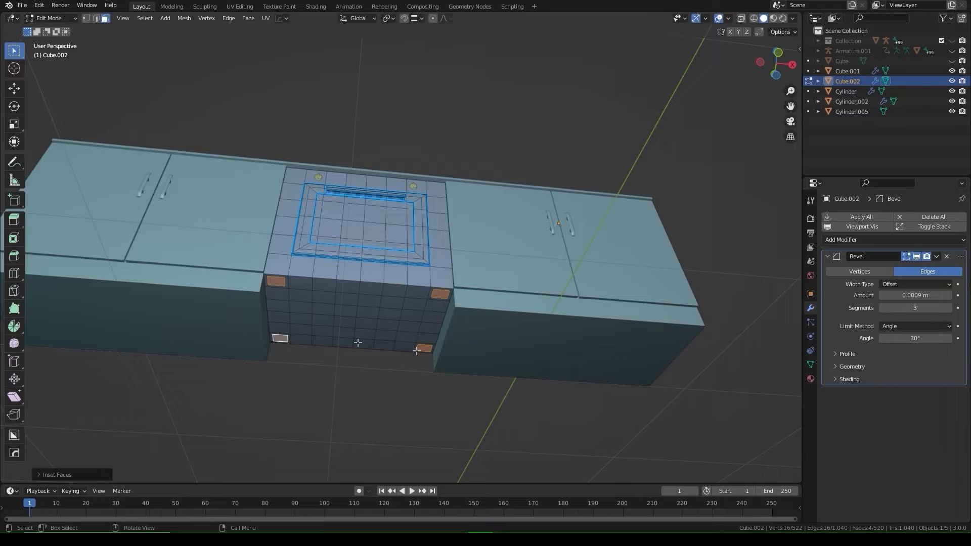
key(KP_1)
key(e)
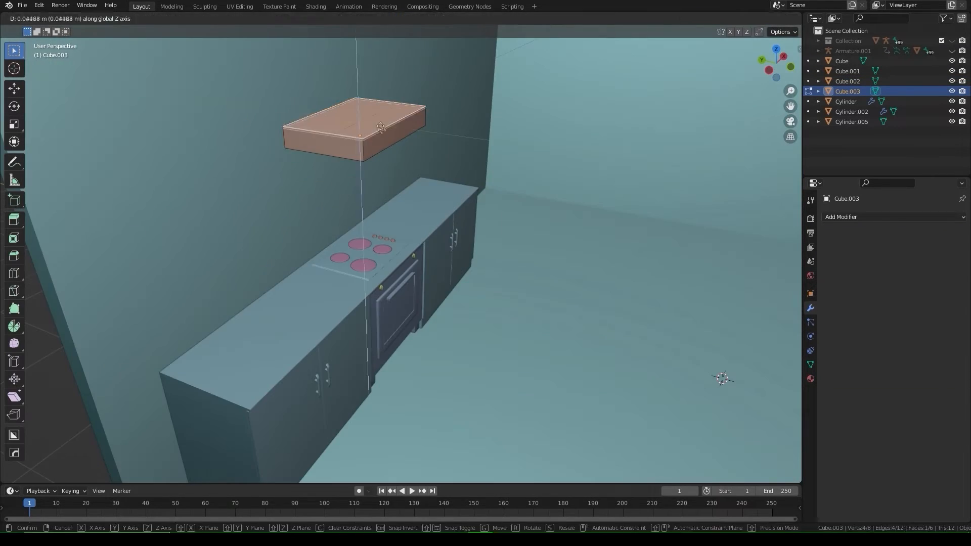
key(ctrl+a)
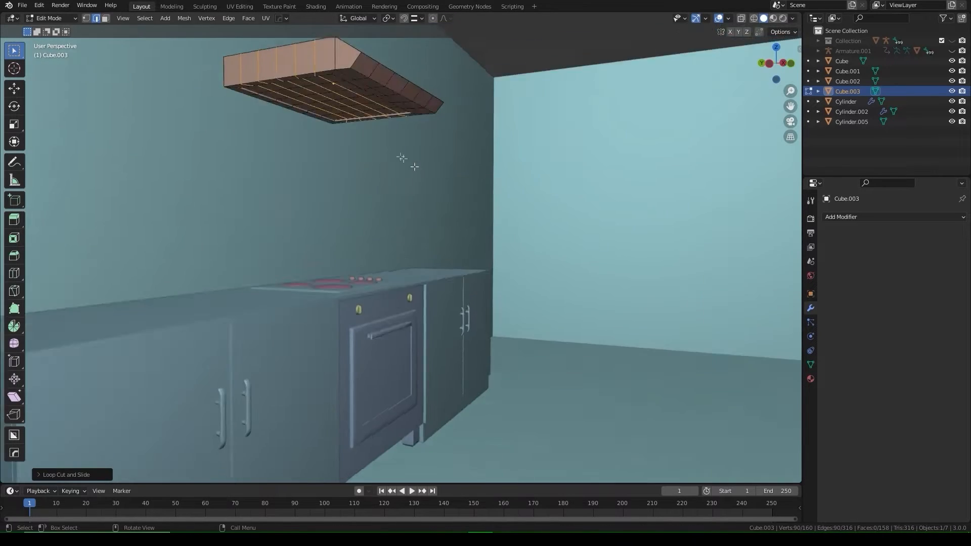
key(q)
click(348, 93)
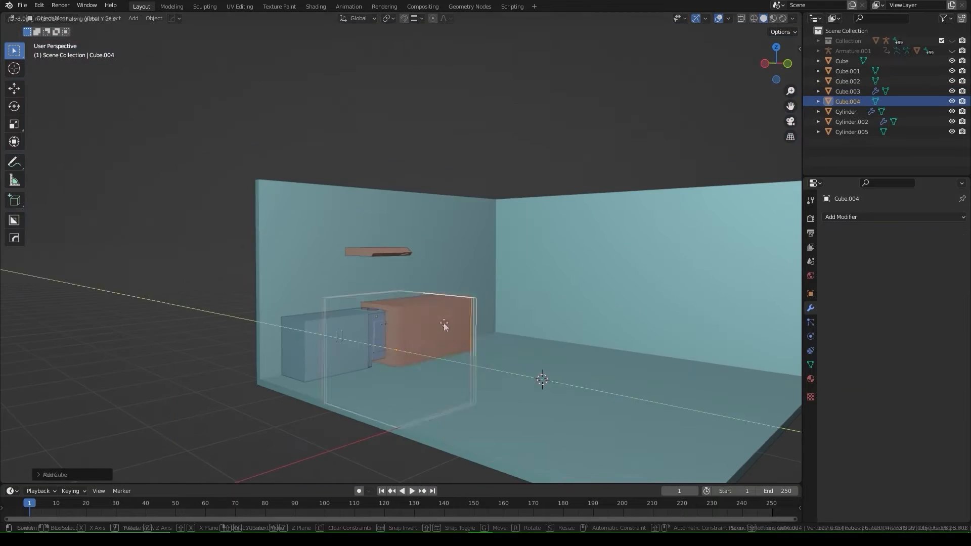
key(ctrl+KP_3)
Step: Stretch the new box along Y for depth and raise the seat block vertically
key(s)
key(y)
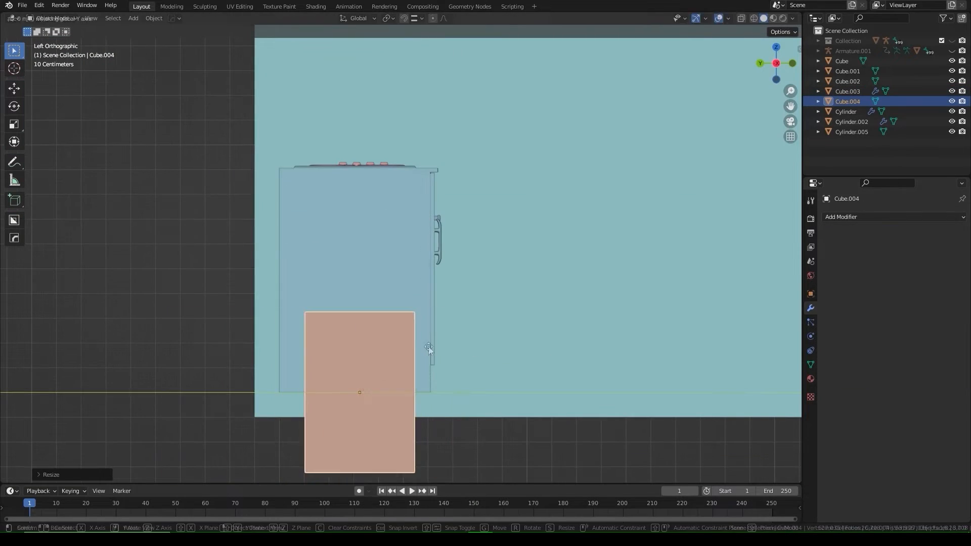
click(429, 349)
scroll(504, 146, down, 4)
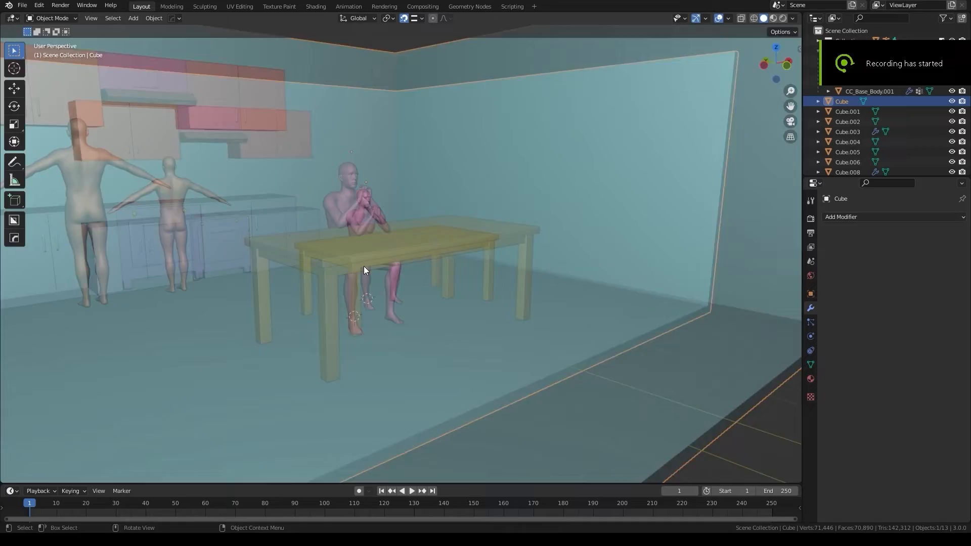
middle_drag(363, 266, 491, 284)
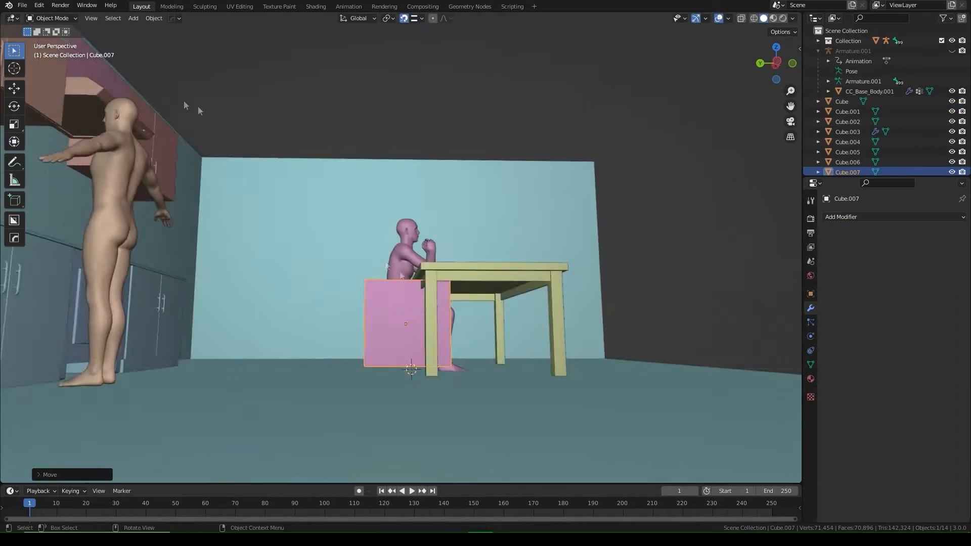
key(g)
key(z)
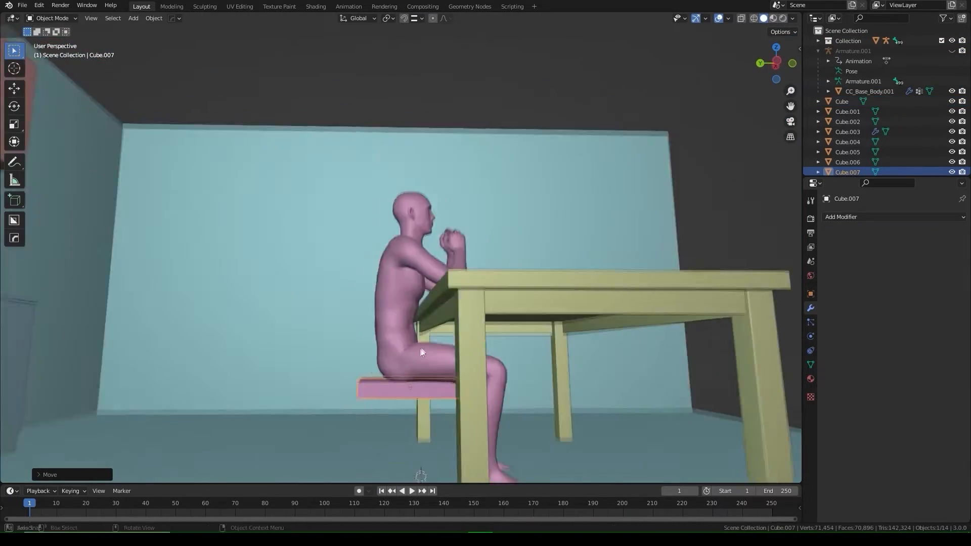
Step: Loop-cut the seat and extrude its two back corner faces up into chair-back posts
middle_drag(414, 334, 436, 340)
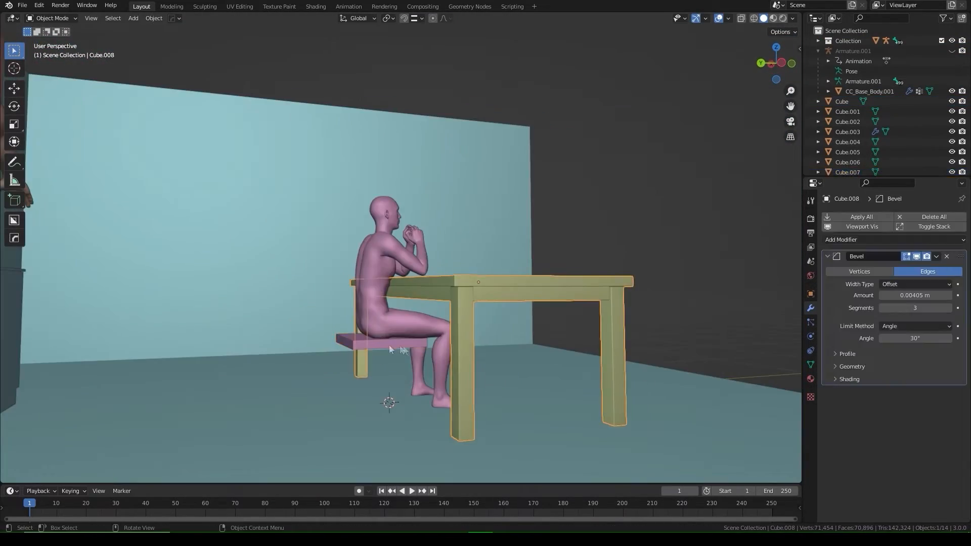
click(390, 345)
key(Tab)
key(ctrl+r)
middle_drag(397, 335, 419, 367)
key(Tab)
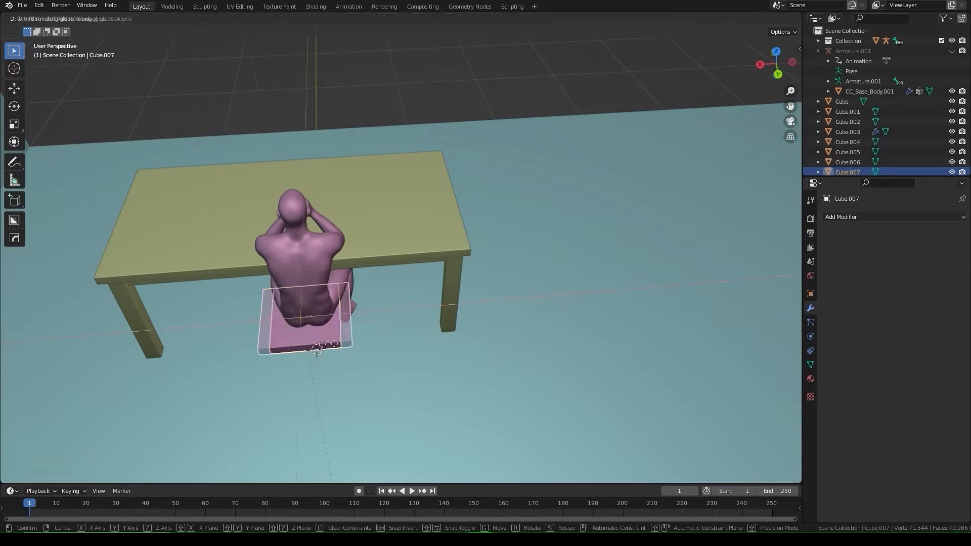
key(Tab)
click(214, 420)
shift+click(322, 398)
key(Tab)
middle_drag(322, 399, 147, 223)
Step: Loop-cut the back uprights, add the back rail, and extend the legs to the floor with snapping
key(ctrl+r)
key(e)
key(ctrl+r)
click(304, 324)
key(Tab)
middle_drag(218, 284, 324, 243)
key(e)
click(339, 342)
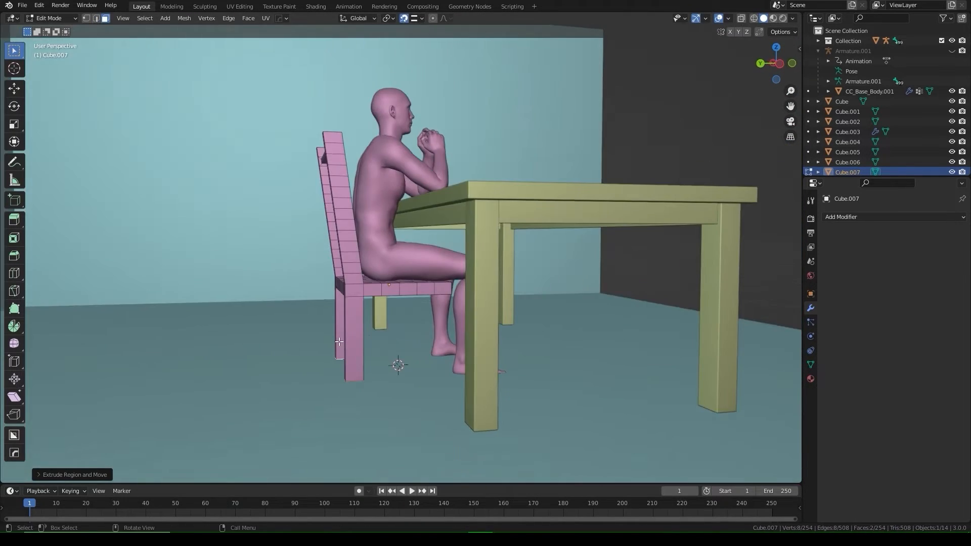
middle_drag(339, 341, 283, 324)
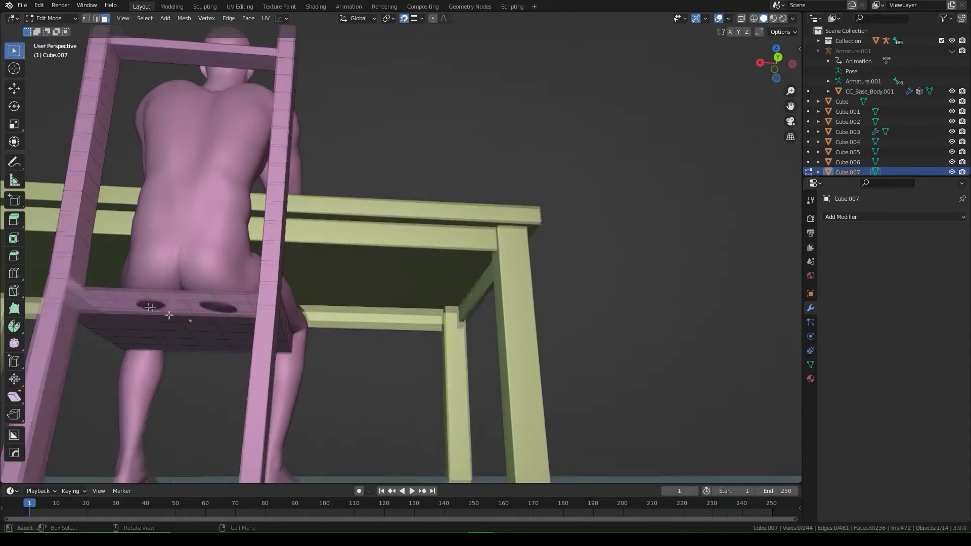
middle_drag(169, 315, 225, 400)
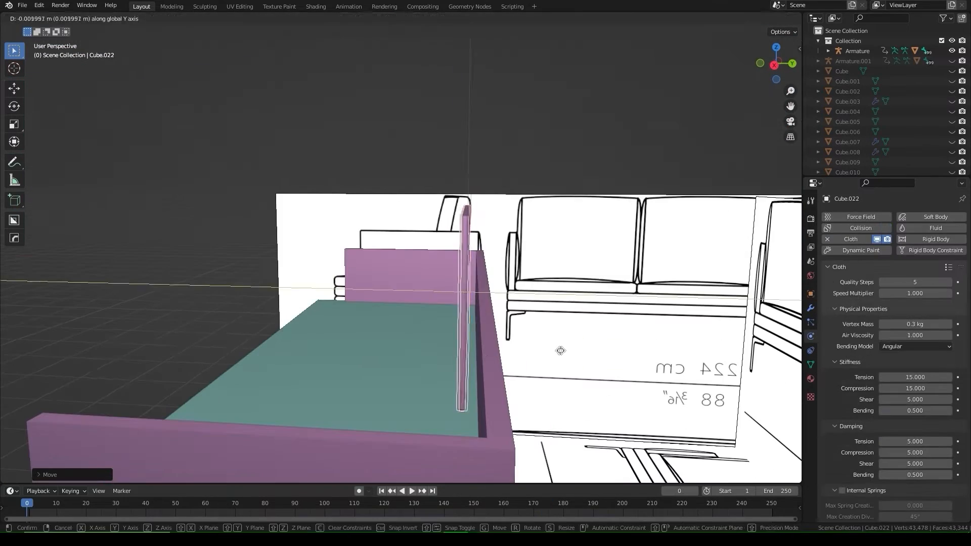
Step: Place the cloth cube, run the simulation to inflate it into a pillow, and return to frame 12
click(560, 351)
key(space)
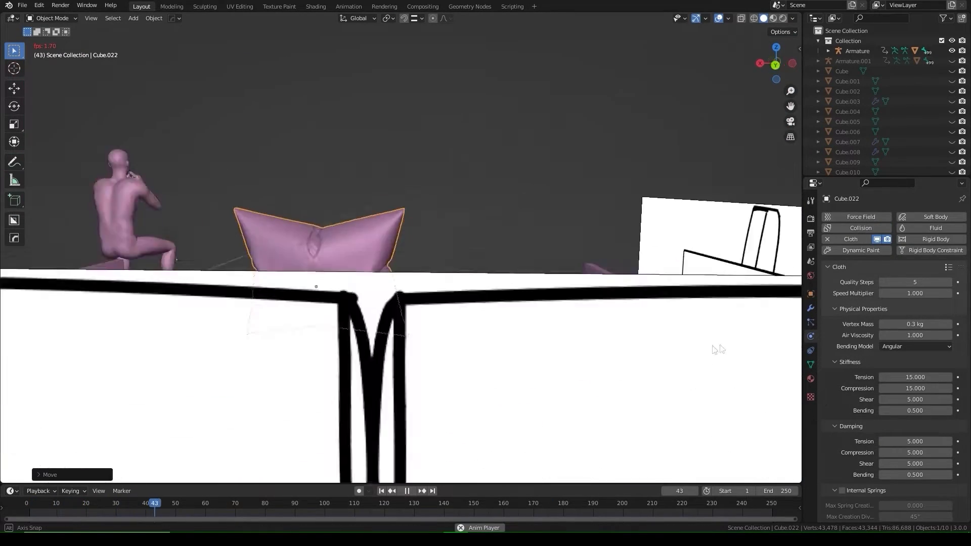
click(63, 505)
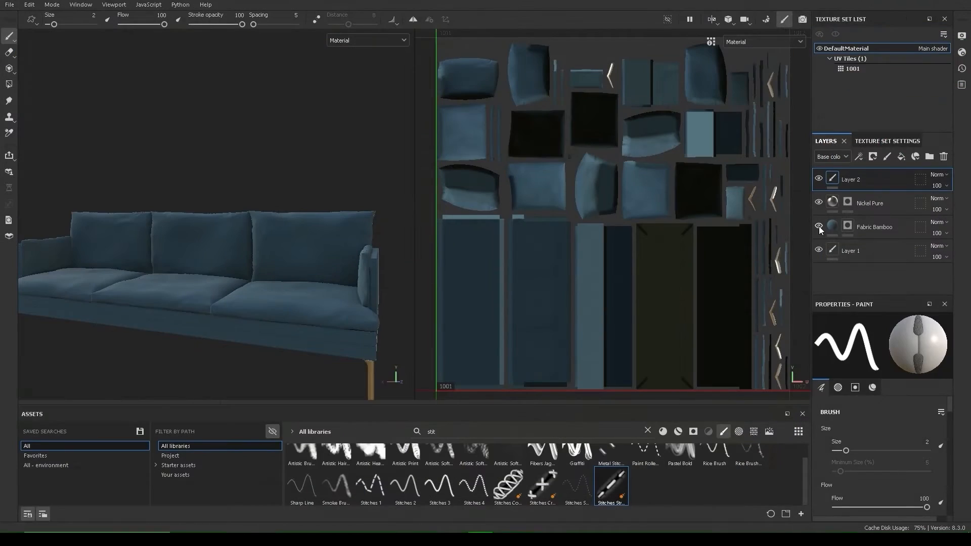
Step: Toggle the Fabric Bamboo layer off and back on to compare the sofa texture
click(818, 226)
click(818, 226)
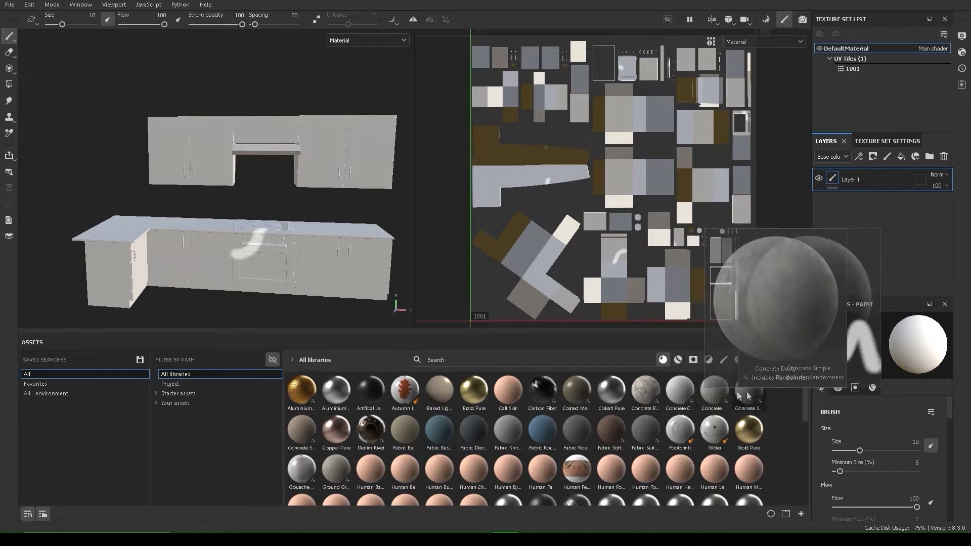
Step: Fill the countertop with Wood Walnut instead of Concrete Simple, with texture tiling 1.19
mouse_move(747, 396)
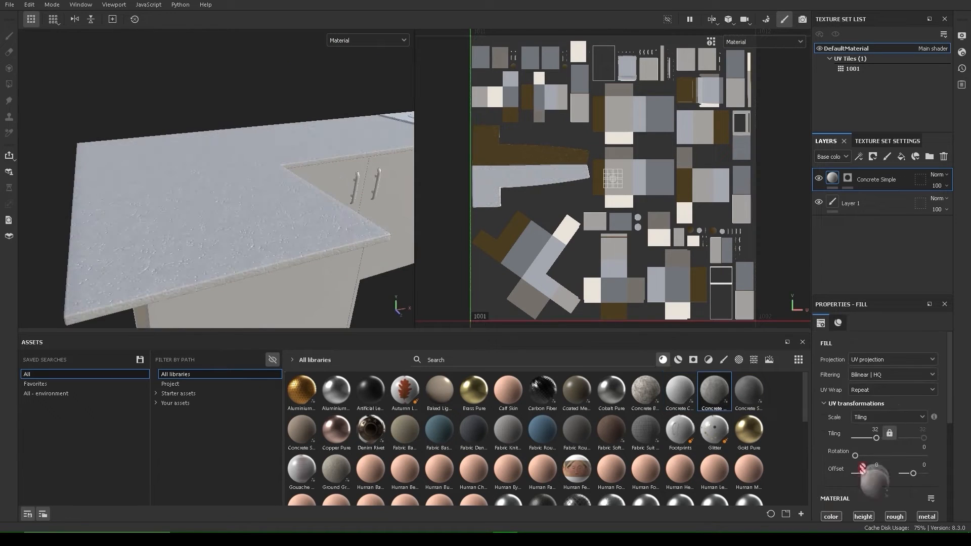
drag(862, 469, 880, 429)
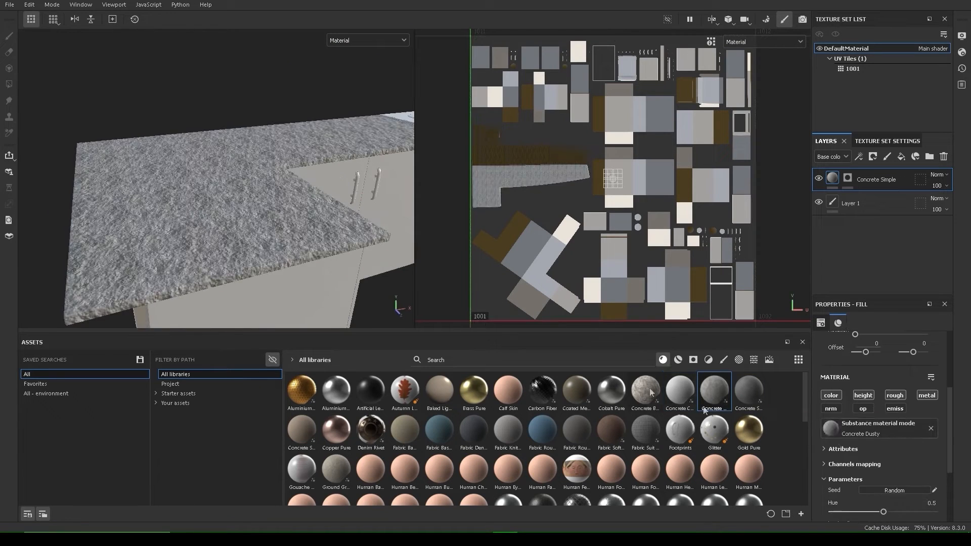
drag(748, 392, 880, 429)
scroll(649, 464, down, 5)
click(722, 454)
scroll(870, 384, up, 2)
drag(879, 378, 870, 377)
alt+drag(349, 187, 273, 238)
scroll(610, 420, up, 10)
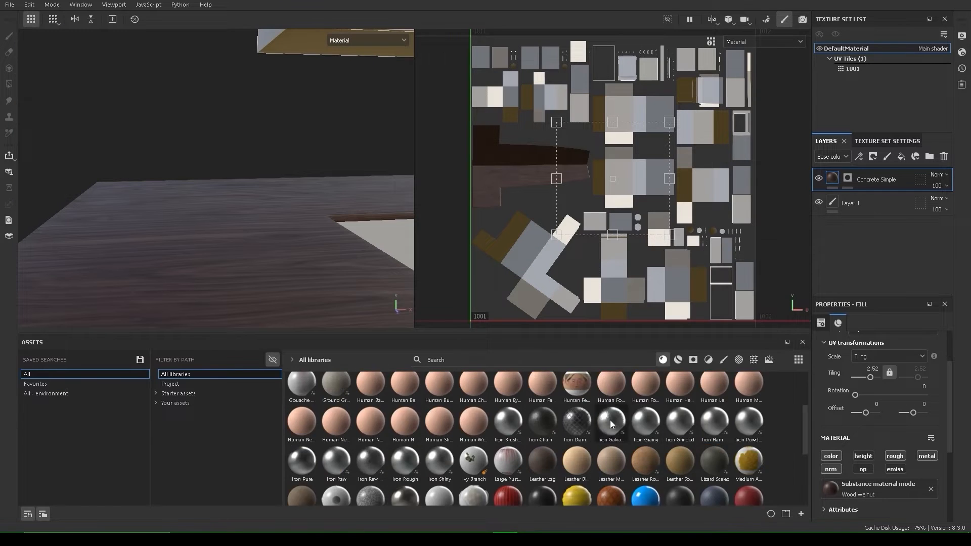
click(301, 430)
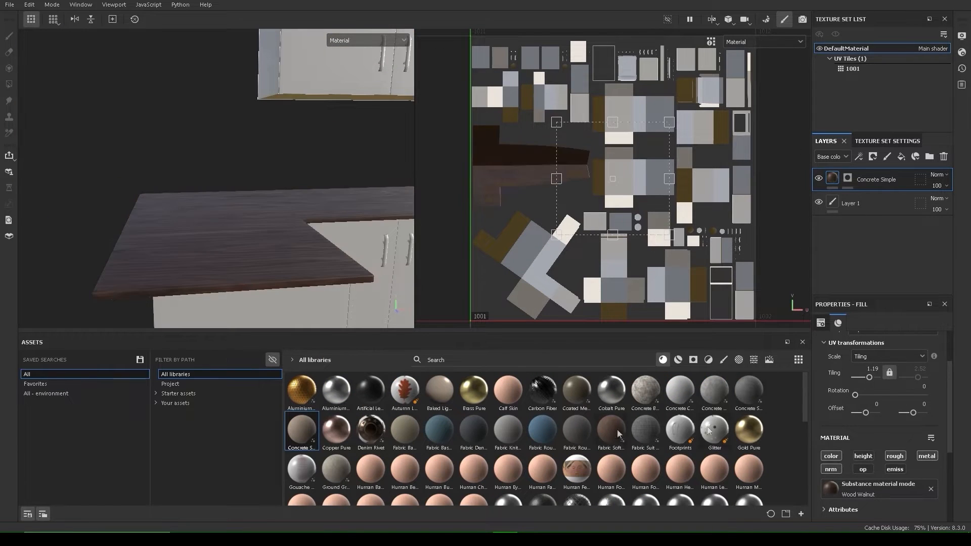
Step: Add a masked Aluminium Pure fill layer and fill the oven door frame with it
drag(337, 391, 880, 171)
right_click(876, 179)
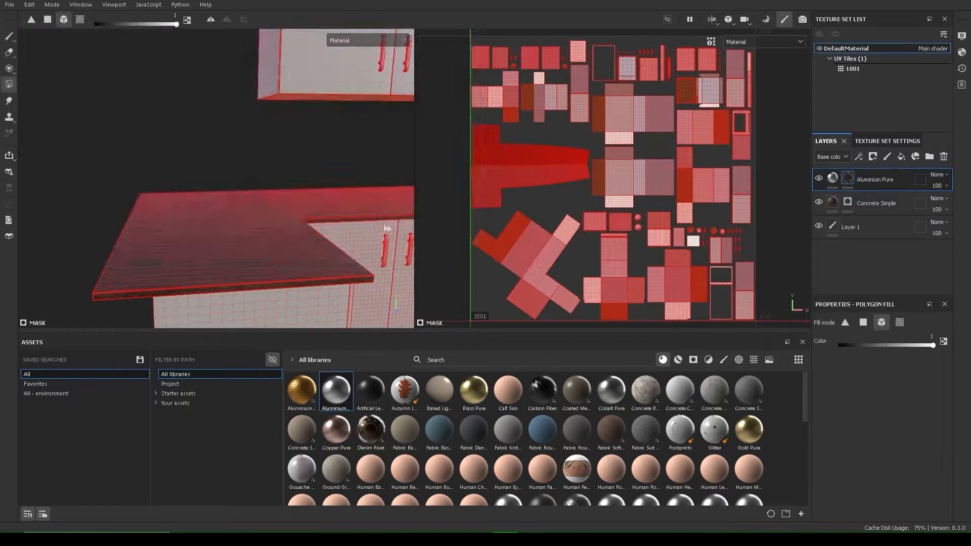
alt+drag(386, 226, 333, 228)
click(80, 19)
click(329, 238)
Step: Fill two cabinet handles with aluminium and review the aluminium material's settings
alt+middle_drag(333, 228, 395, 263)
alt+middle_drag(192, 240, 153, 135)
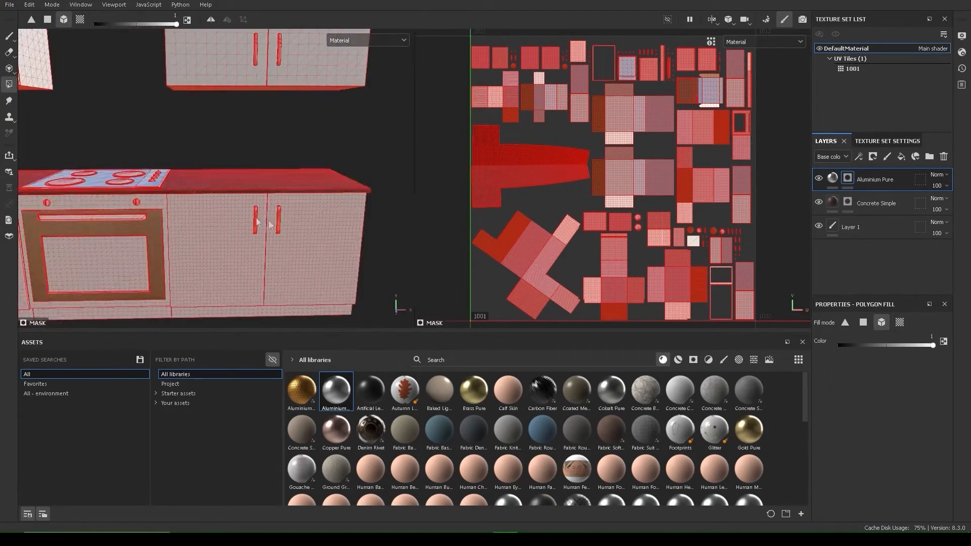
click(257, 221)
click(278, 221)
click(833, 178)
scroll(324, 187, up, 5)
alt+drag(303, 202, 253, 162)
scroll(249, 178, down, 4)
scroll(253, 172, down, 2)
scroll(542, 434, down, 3)
Step: Add a black-masked Plastic Diamond layer and polygon-fill two stove burners with it
mouse_move(541, 452)
drag(541, 452, 870, 171)
right_click(839, 178)
click(845, 18)
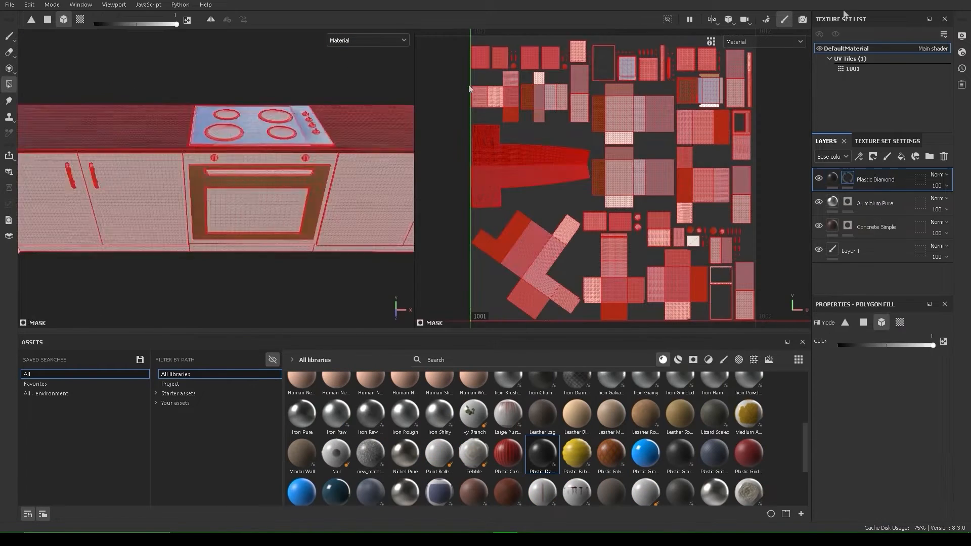
scroll(253, 131, up, 5)
click(184, 123)
click(173, 162)
click(299, 164)
scroll(313, 200, up, 5)
Step: Fill the stove knobs with the dark Plastic Diamond material
alt+drag(281, 112, 323, 114)
click(324, 112)
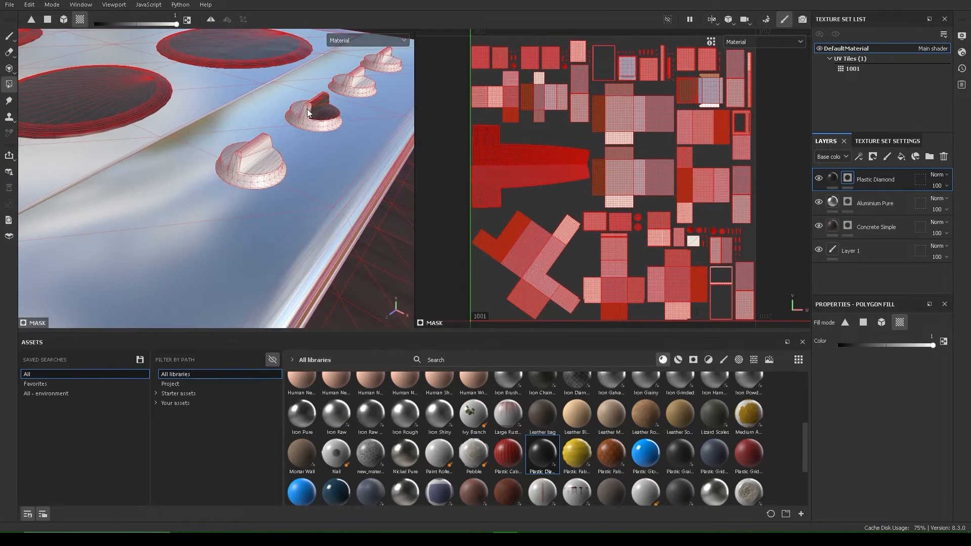
click(251, 162)
scroll(243, 162, down, 5)
alt+drag(210, 219, 228, 224)
scroll(243, 233, down, 3)
alt+middle_drag(266, 254, 278, 281)
alt+drag(277, 281, 336, 288)
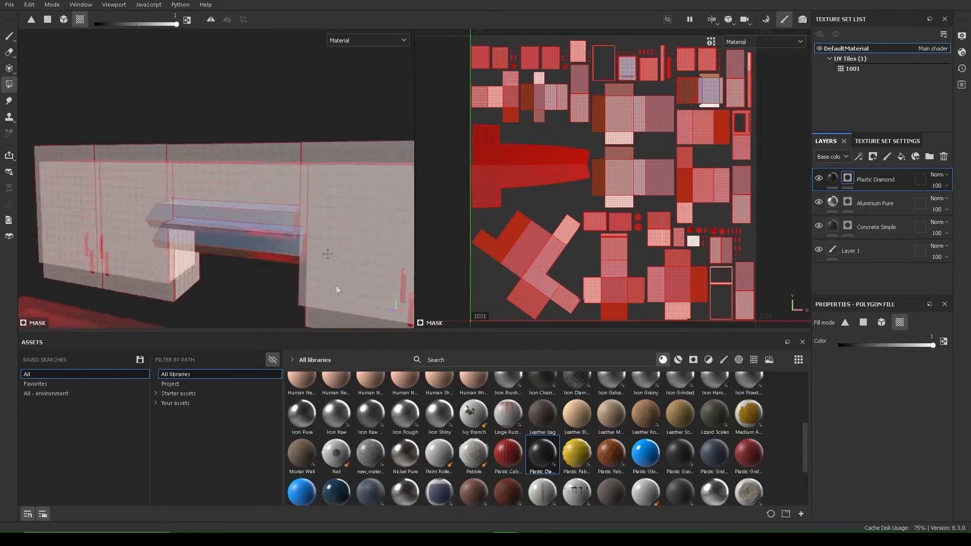
scroll(253, 202, down, 4)
Step: Set the Plastic Diamond fill's Tiling to 500
click(832, 178)
scroll(879, 405, down, 3)
scroll(238, 213, up, 5)
alt+drag(237, 212, 273, 203)
drag(855, 377, 889, 382)
click(875, 370)
text(500)
key(Return)
scroll(329, 188, up, 5)
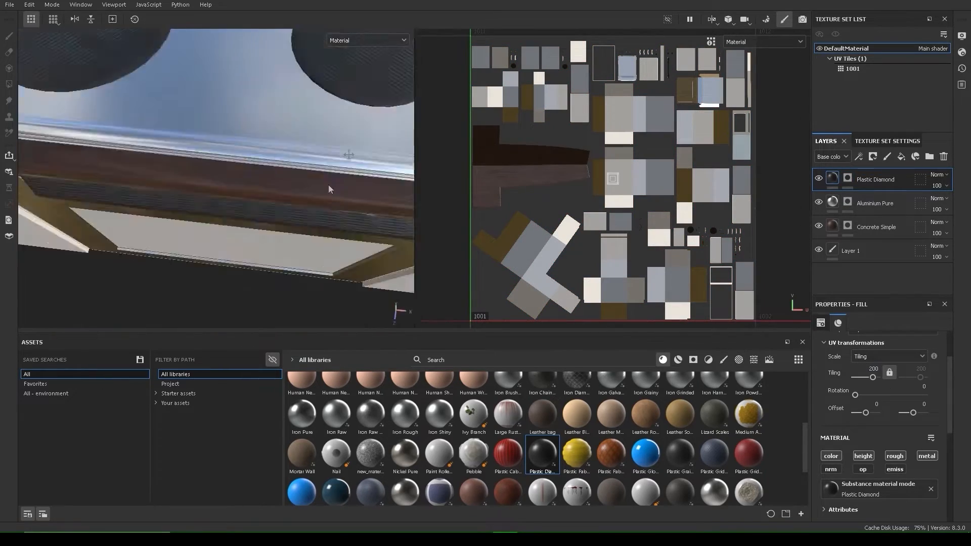
alt+drag(329, 188, 260, 216)
scroll(328, 190, down, 5)
scroll(337, 405, down, 3)
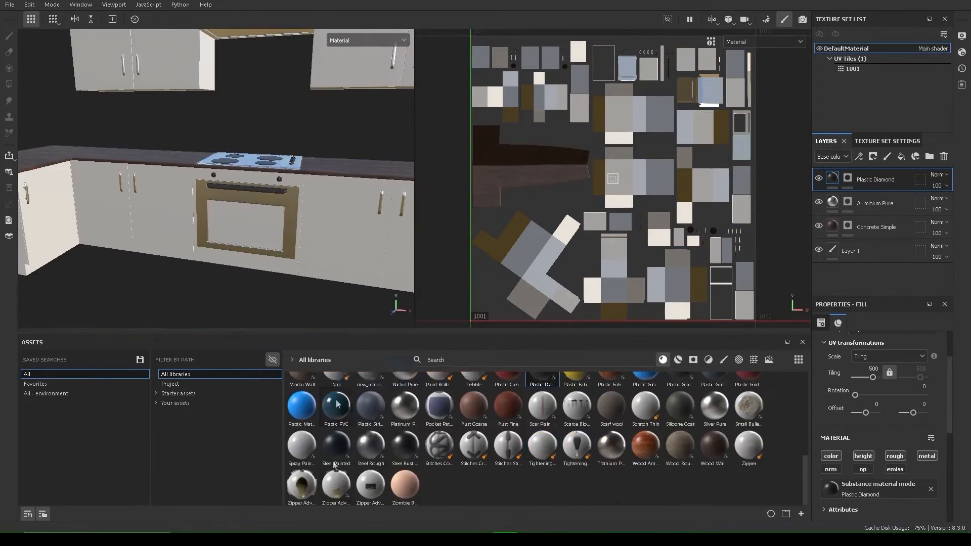
Step: Add a black-masked Plastic PVC fill layer and polygon-fill the oven glass with it
drag(334, 408, 303, 217)
right_click(849, 184)
click(878, 199)
click(10, 85)
scroll(208, 253, up, 4)
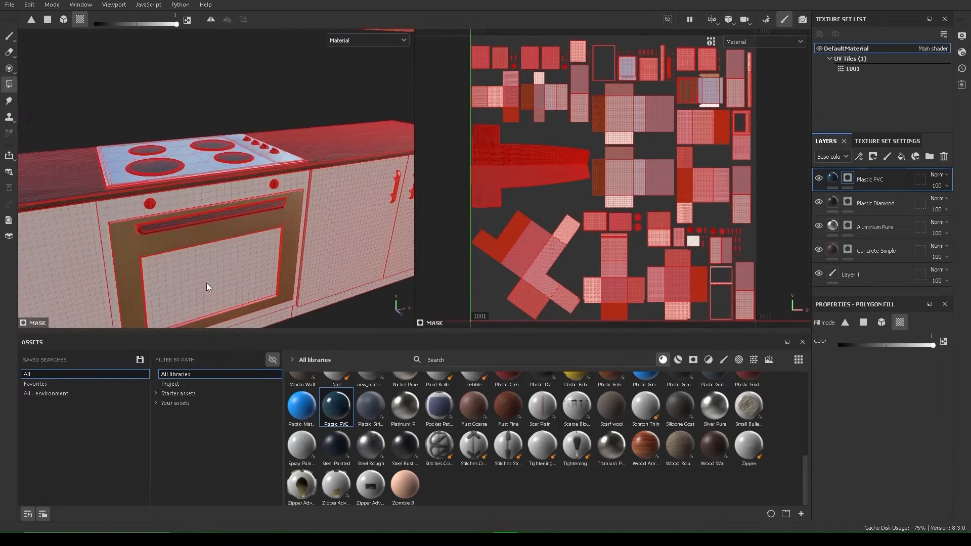
click(208, 286)
mouse_move(273, 178)
alt+mouse_down()
mouse_move(297, 192)
mouse_move(277, 233)
mouse_move(191, 195)
alt+mouse_up()
scroll(253, 223, down, 3)
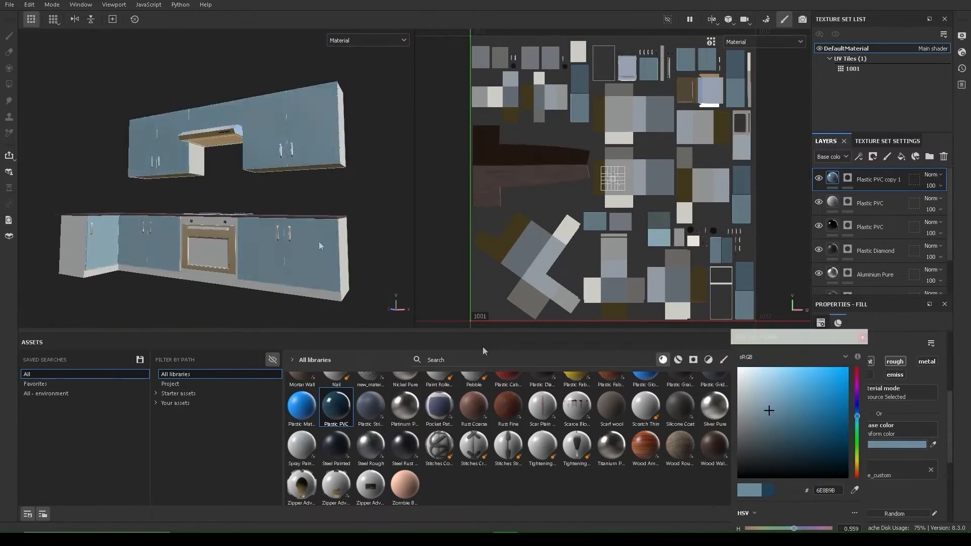
Step: Give the Plastic PVC layer a grey-blue base colour and add the oven handle to its mask
drag(769, 409, 750, 408)
scroll(374, 247, up, 5)
click(847, 202)
click(292, 227)
click(877, 179)
scroll(283, 217, down, 5)
alt+drag(283, 202, 355, 193)
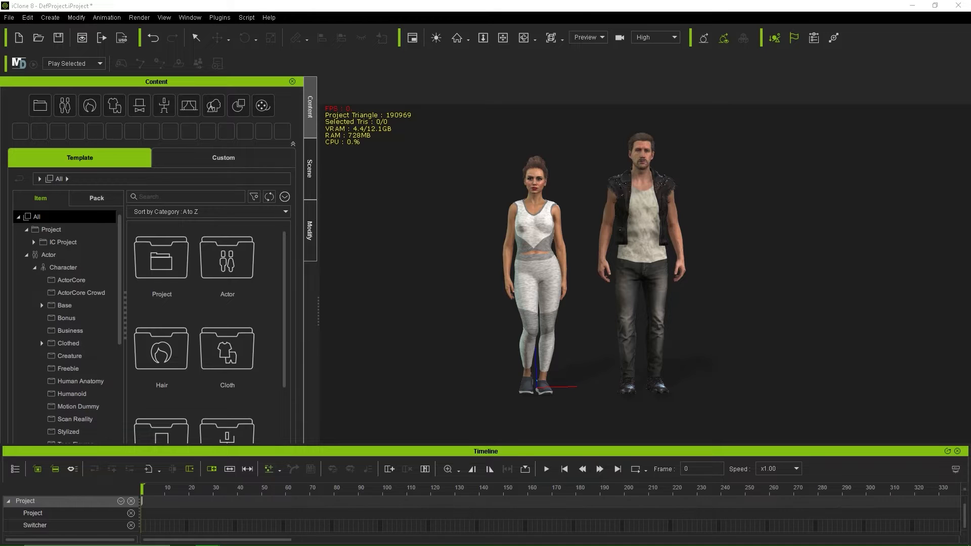
Step: Import the couch FBX into the kitchen scene and bring up its Modify > Material slots
drag(417, 294, 417, 294)
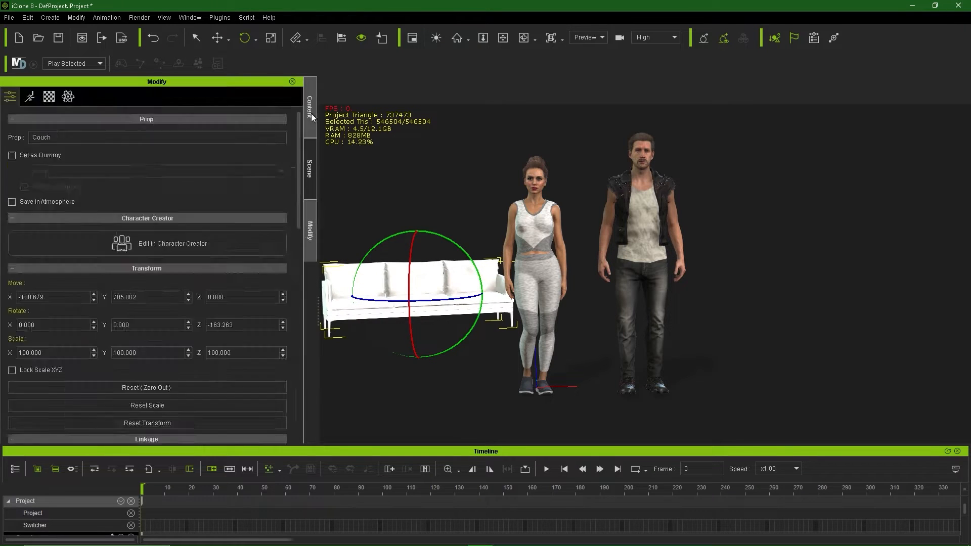
click(312, 117)
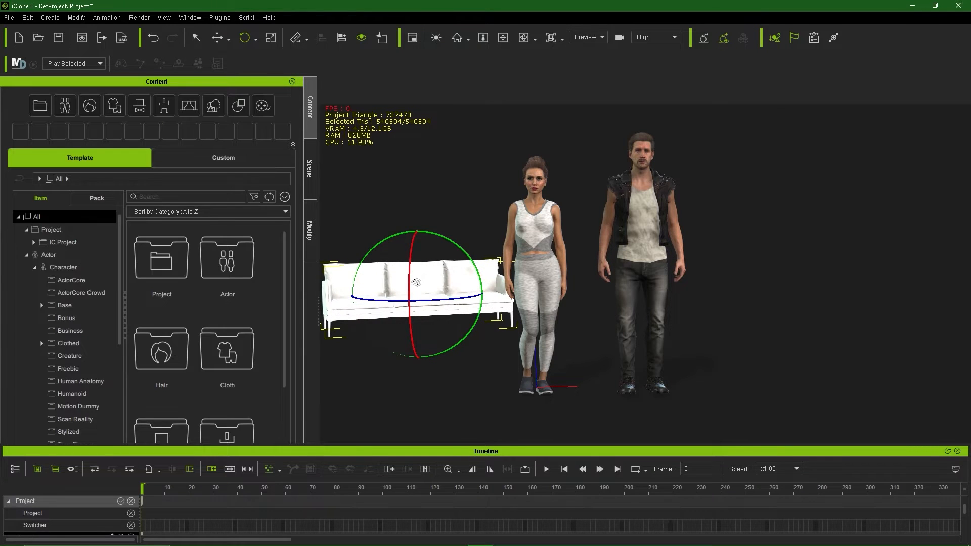
click(310, 230)
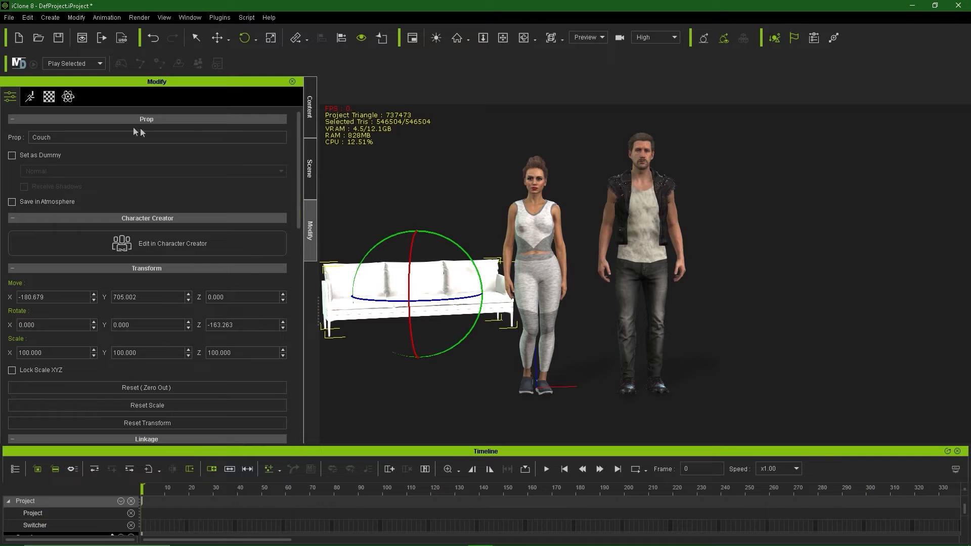
click(50, 97)
Step: Apply the blue fabric image as the couch's Base Color and add a Displacement map
scroll(149, 281, down, 2)
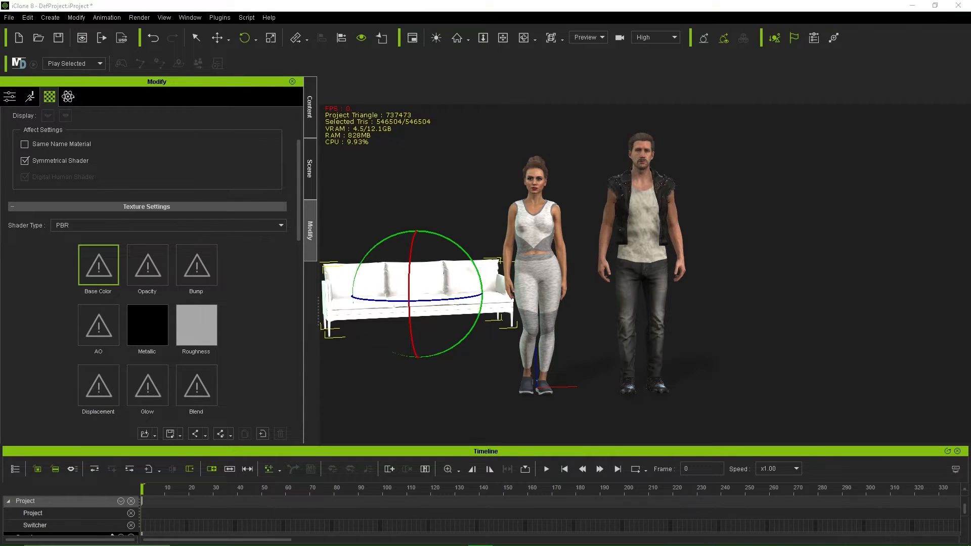
drag(107, 269, 107, 269)
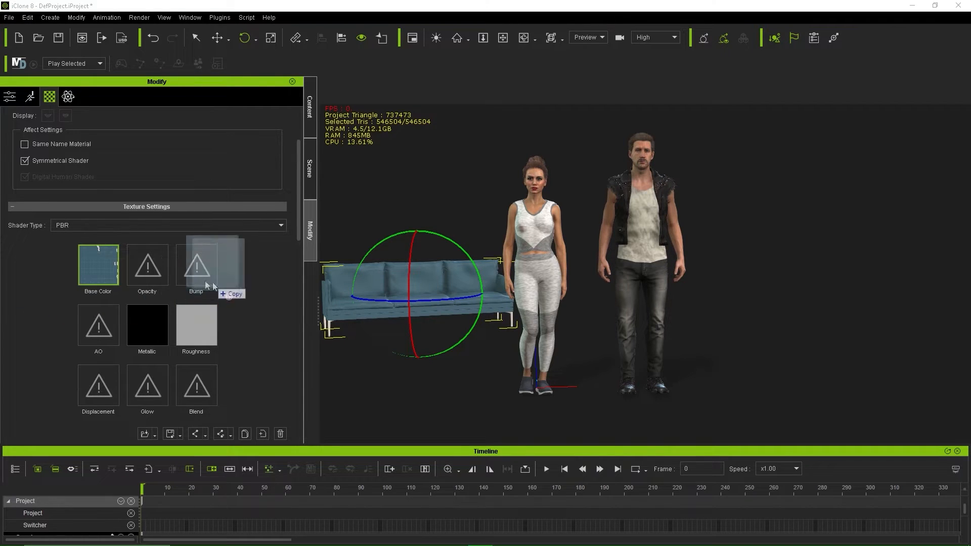
drag(97, 387, 97, 387)
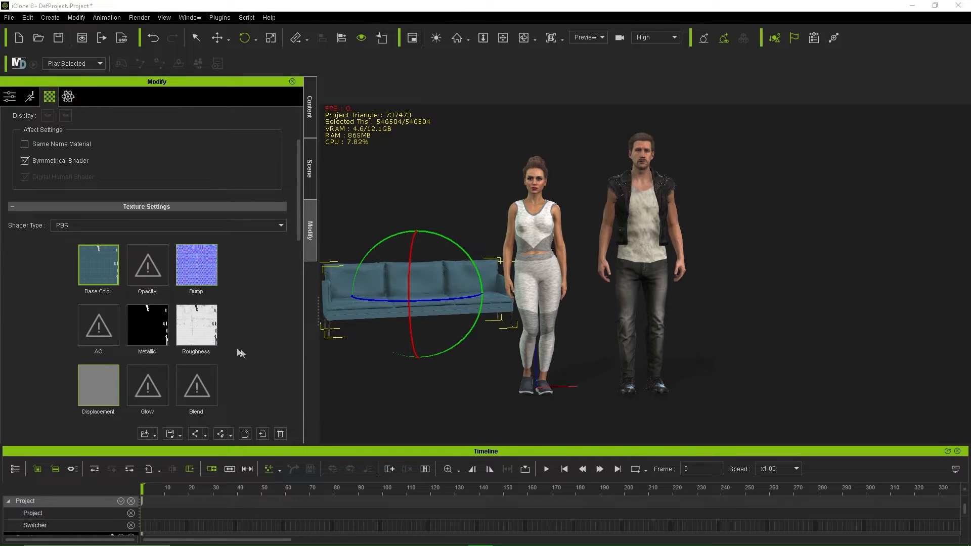
scroll(414, 321, up, 3)
middle_drag(411, 331, 472, 326)
scroll(512, 331, down, 2)
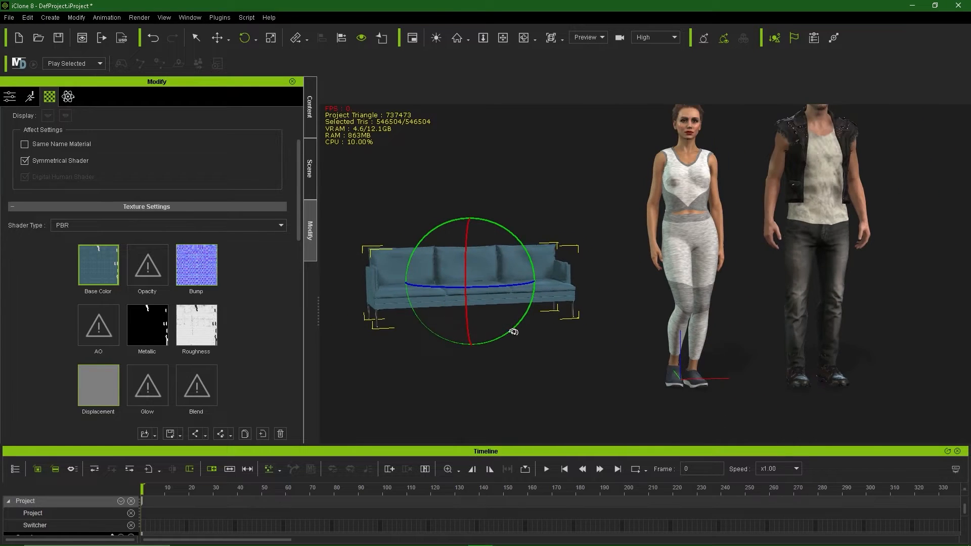
mouse_move(594, 337)
middle_down()
mouse_move(570, 329)
mouse_move(584, 339)
middle_up()
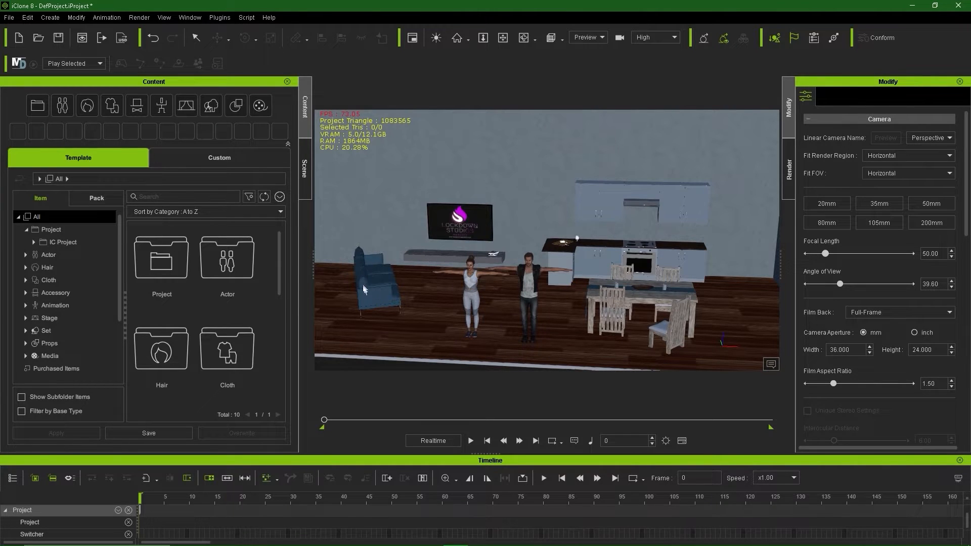
Step: Select the Lockdown Studios wall TV and frame the view on it
click(449, 230)
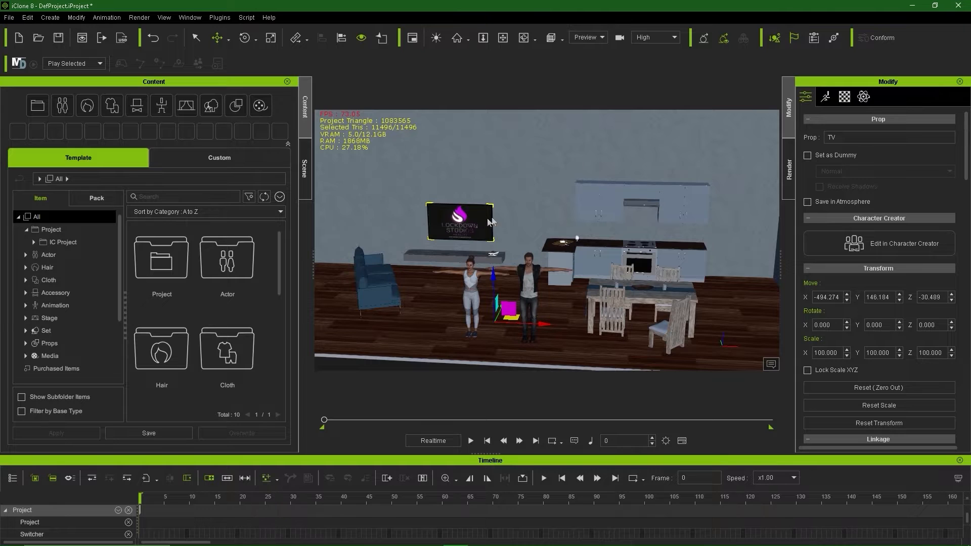
key(Home)
scroll(502, 227, up, 3)
scroll(523, 230, down, 1)
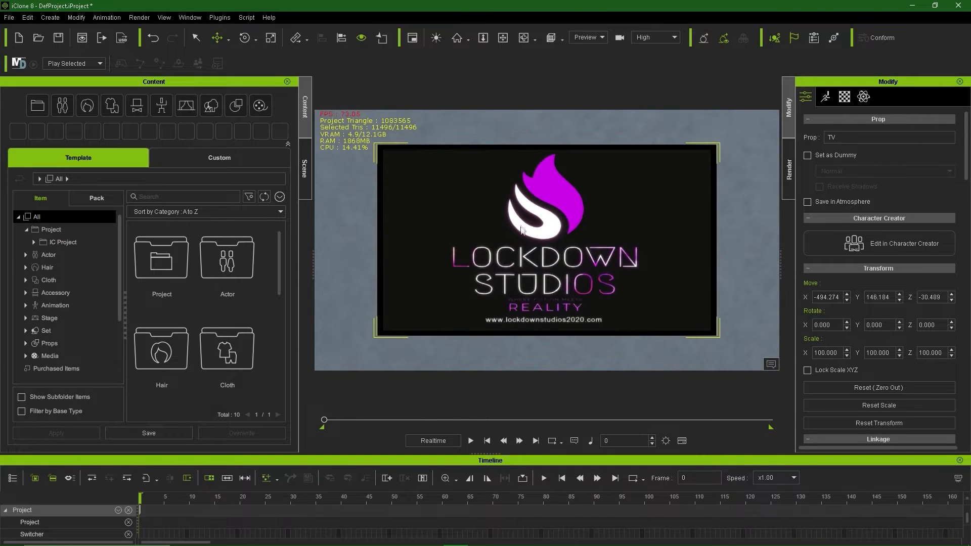
middle_drag(514, 230, 507, 233)
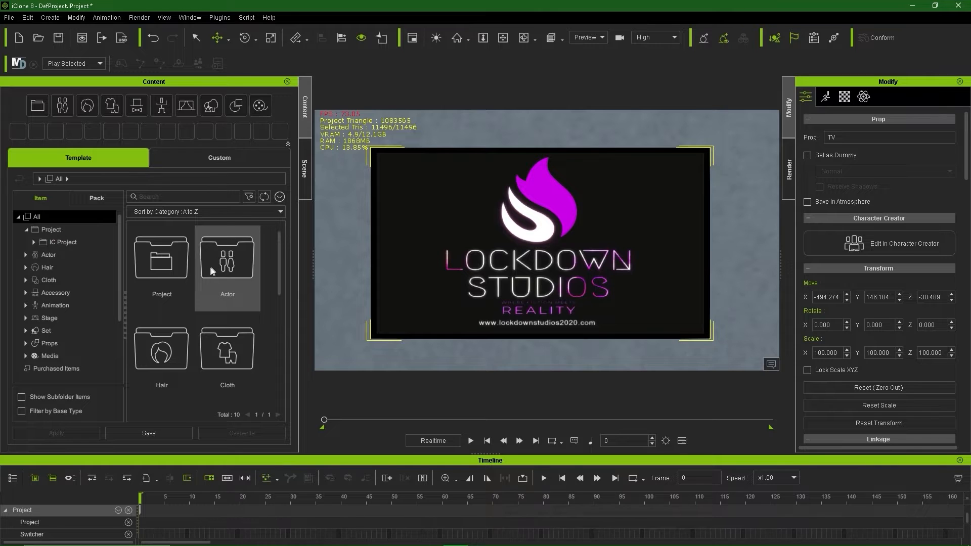
Step: Save the TV over tv01.iProp in Custom > Props, confirming the replacement
click(219, 158)
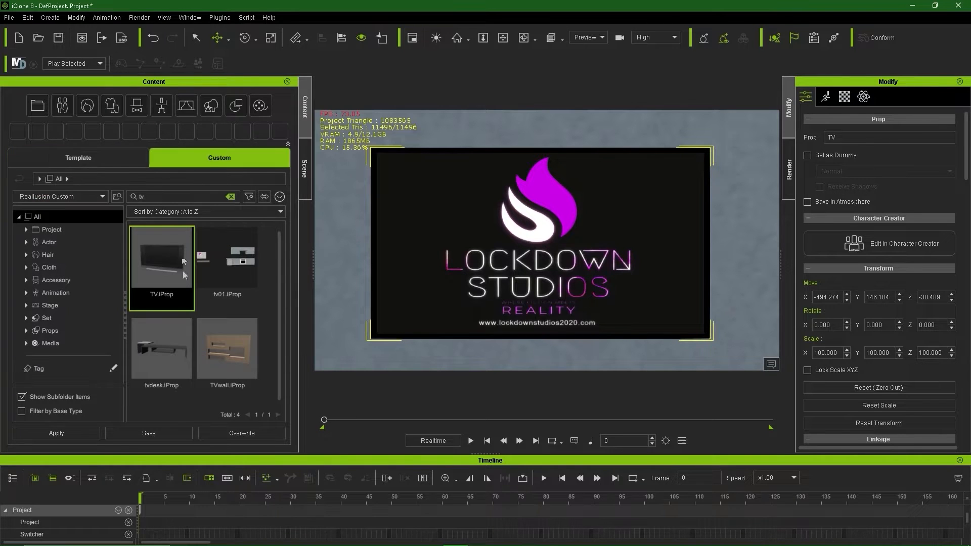
click(64, 330)
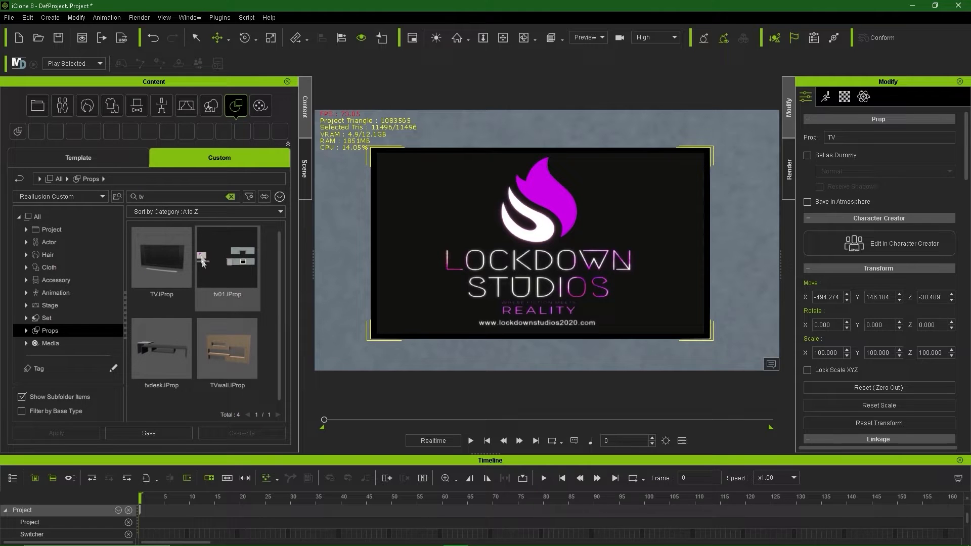
click(226, 271)
click(180, 436)
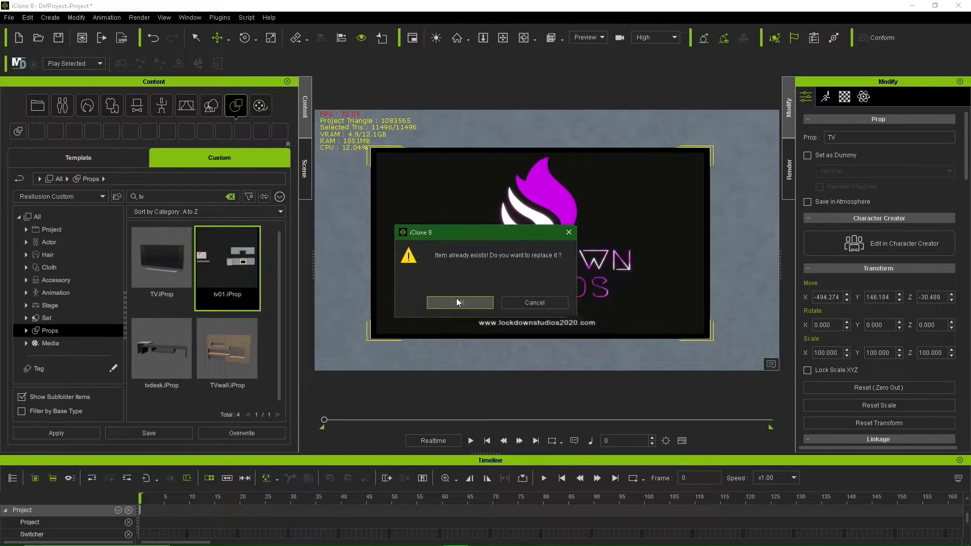
click(435, 302)
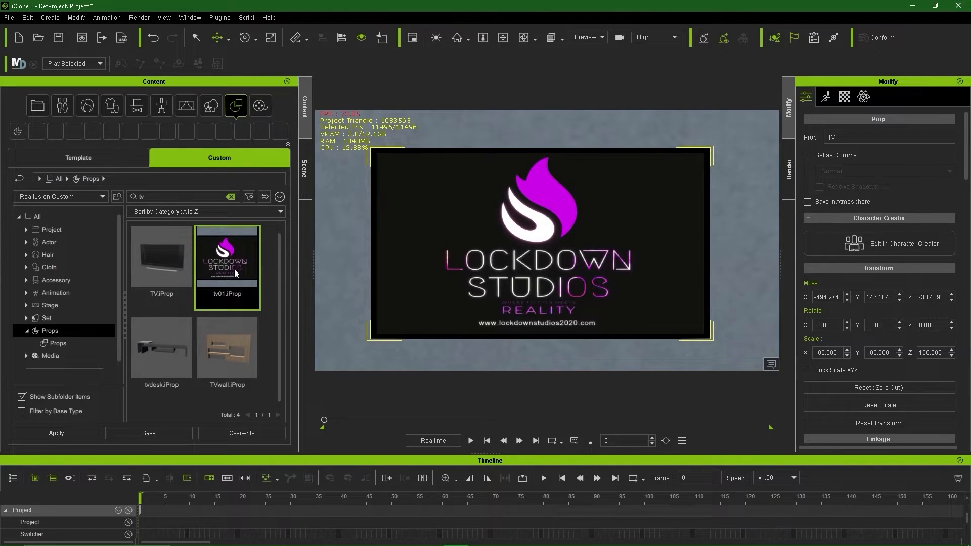
Step: Deselect the TV, clear the 'tv' search and return to the template content library
scroll(529, 298, up, 3)
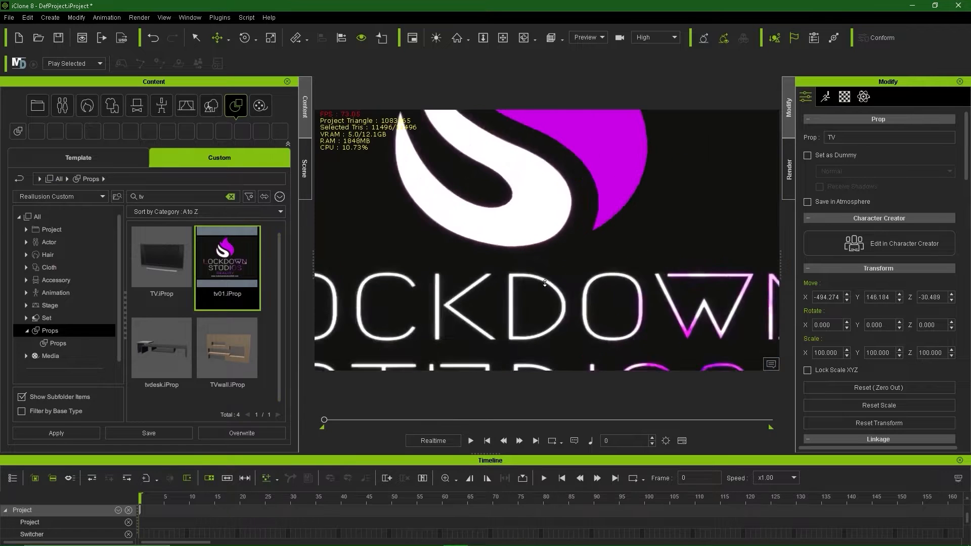
scroll(591, 309, down, 6)
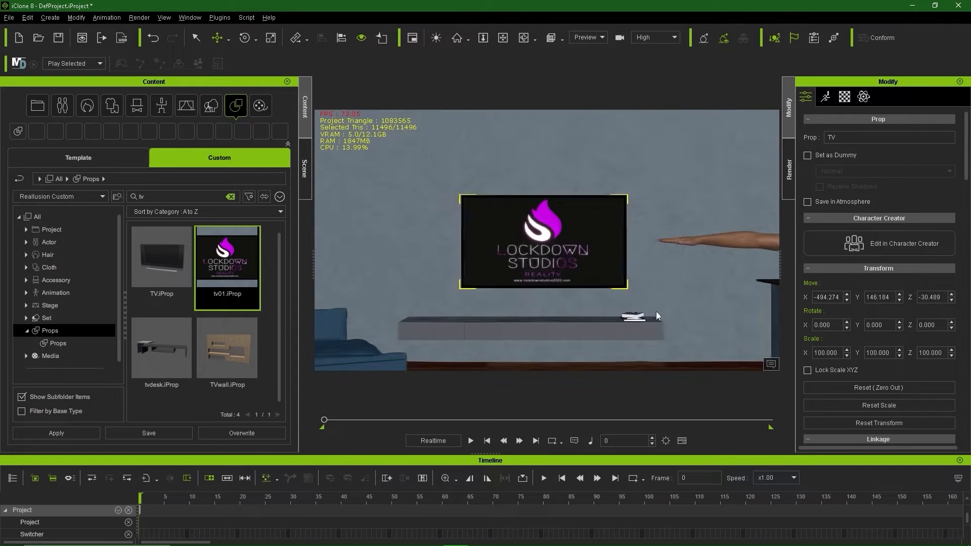
scroll(656, 317, down, 10)
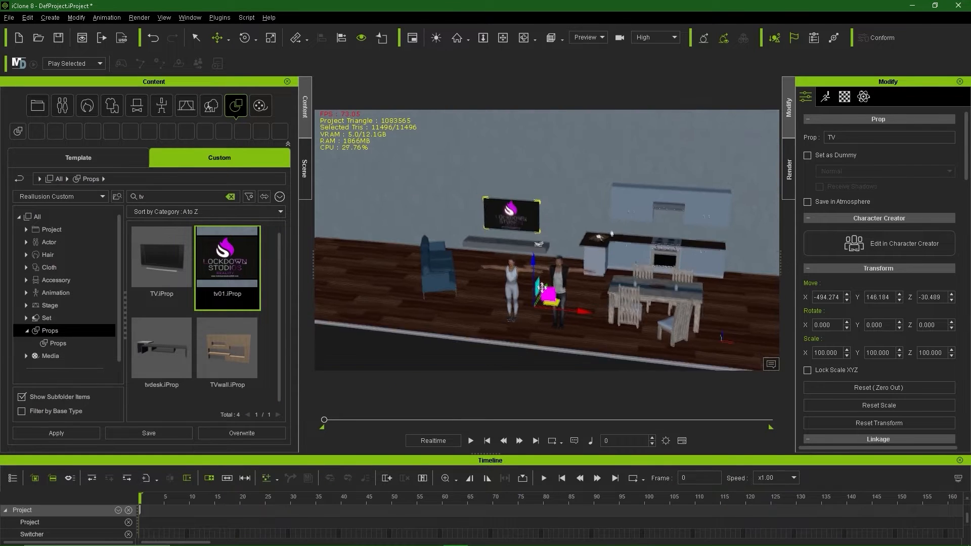
scroll(513, 237, up, 1)
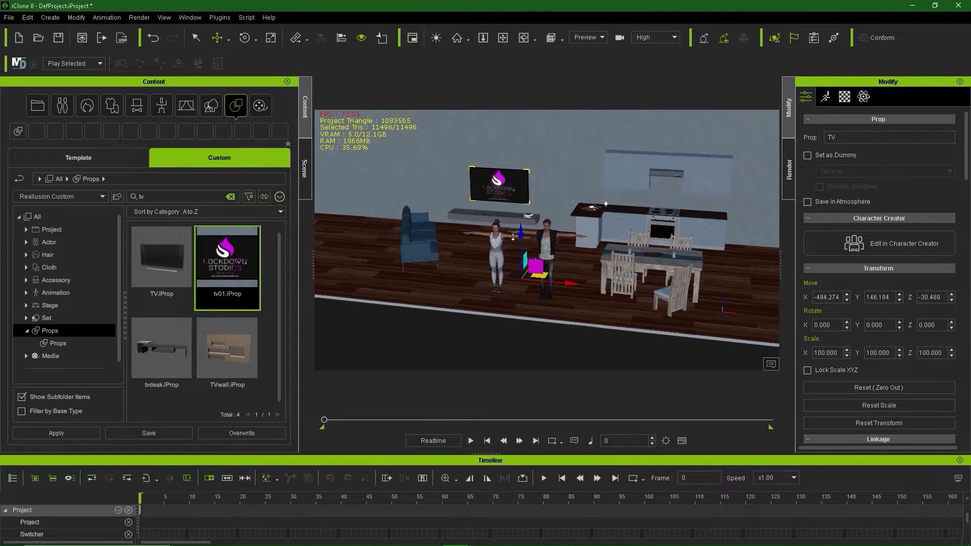
click(478, 327)
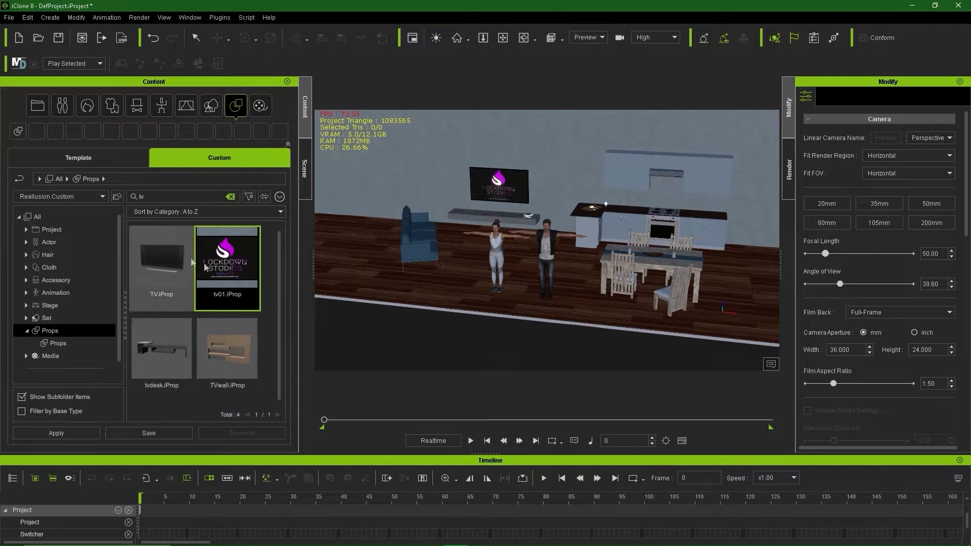
double_click(162, 196)
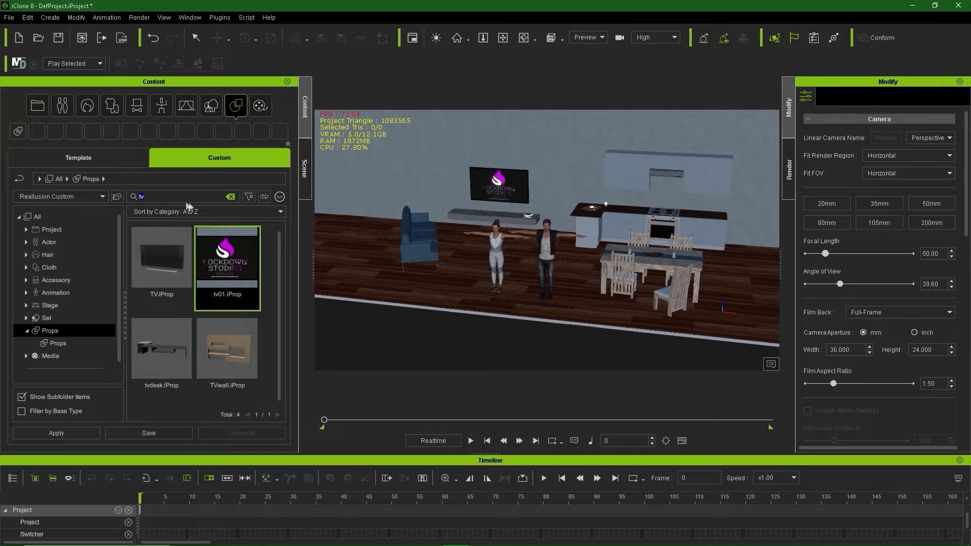
key(BackSpace)
click(53, 218)
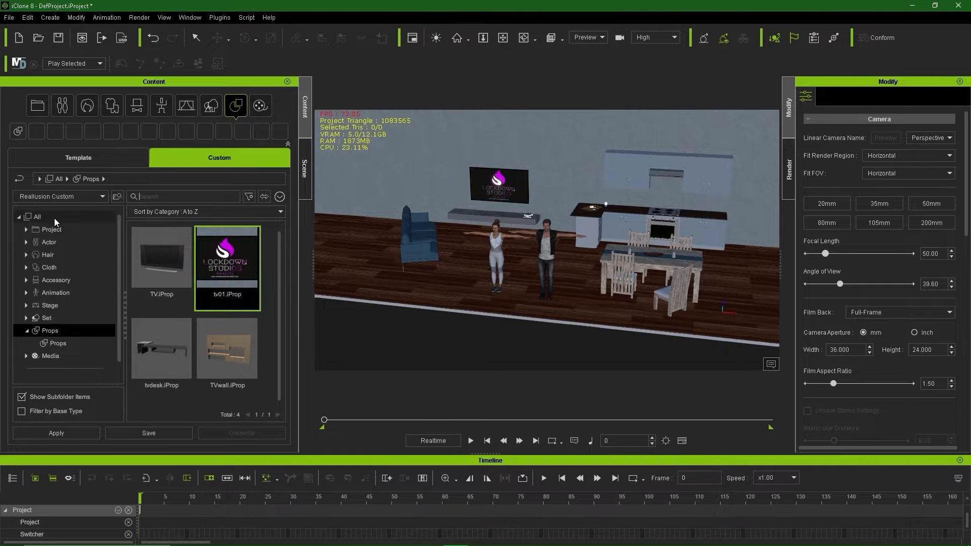
click(75, 157)
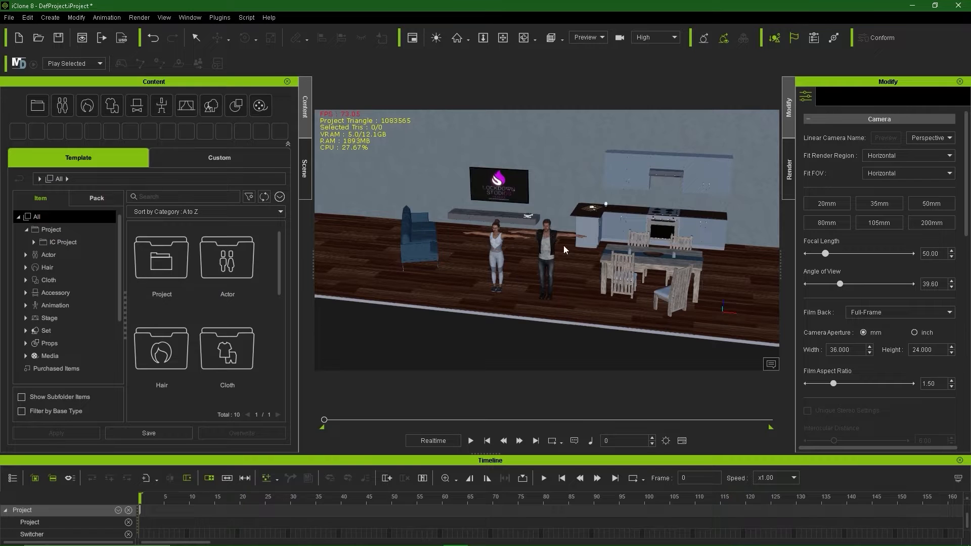
Step: Move the male character beside the sofa and nudge him slightly left
click(544, 271)
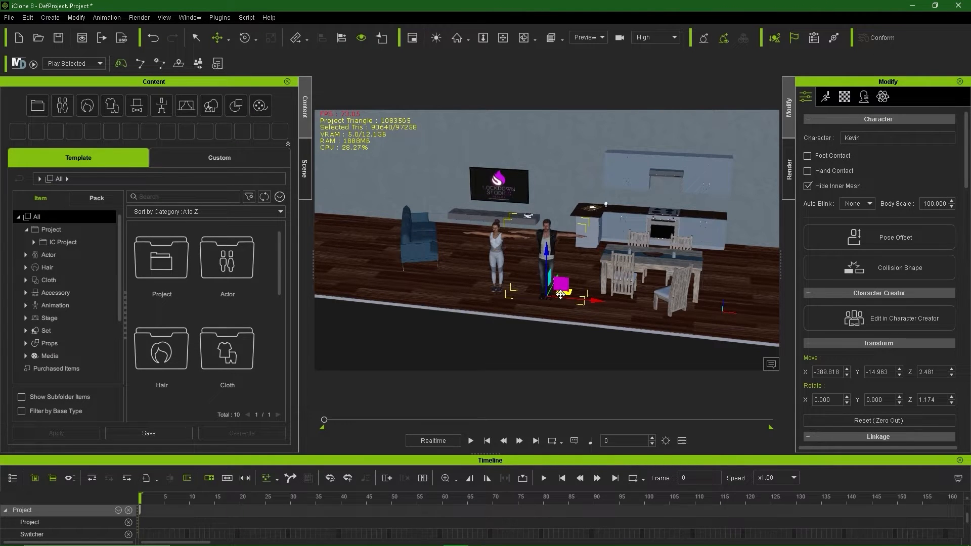
drag(560, 295, 515, 270)
key(e)
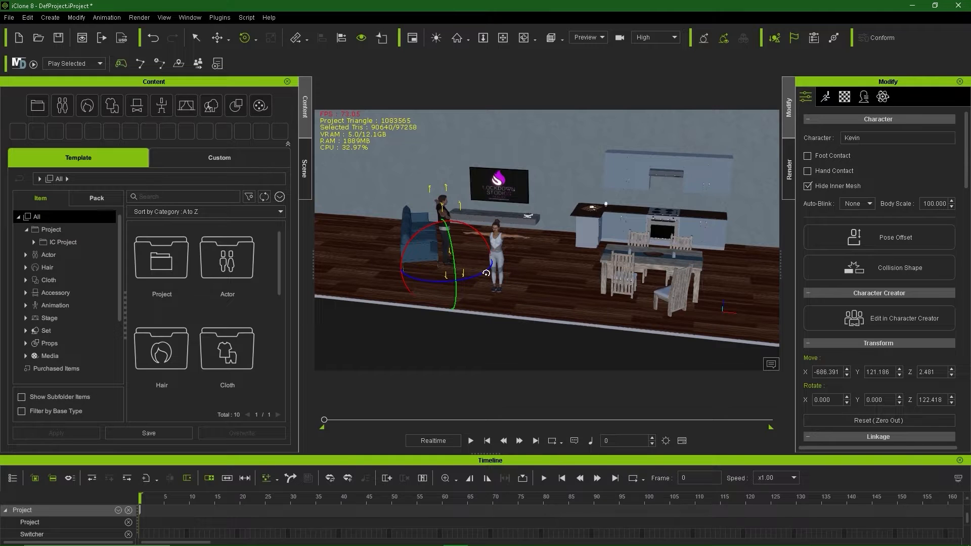
key(r)
drag(429, 261, 425, 261)
Step: Move the woman across the floor to the right and turn her to face into the room
click(496, 247)
right_drag(500, 250, 612, 252)
drag(472, 284, 710, 306)
key(e)
scroll(619, 284, up, 4)
right_drag(614, 285, 573, 286)
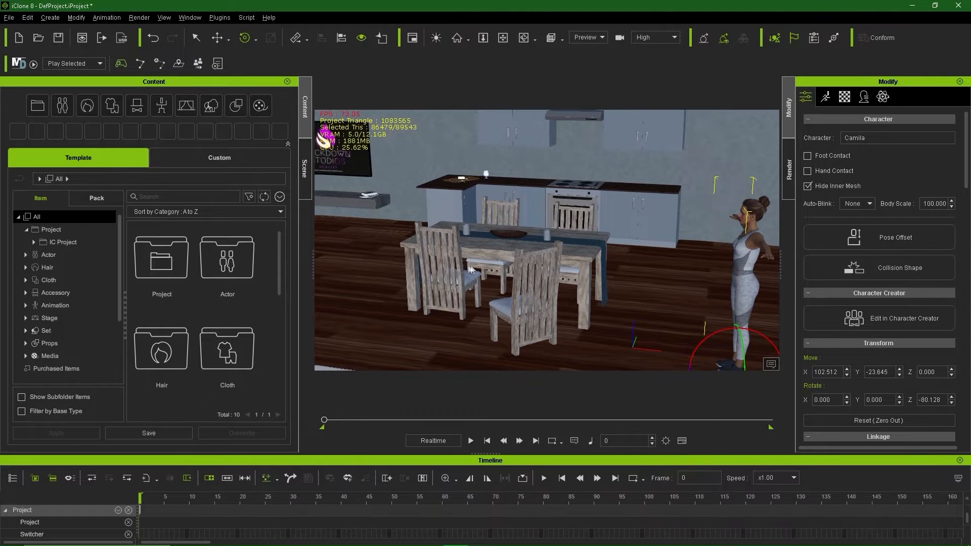
right_drag(471, 269, 410, 211)
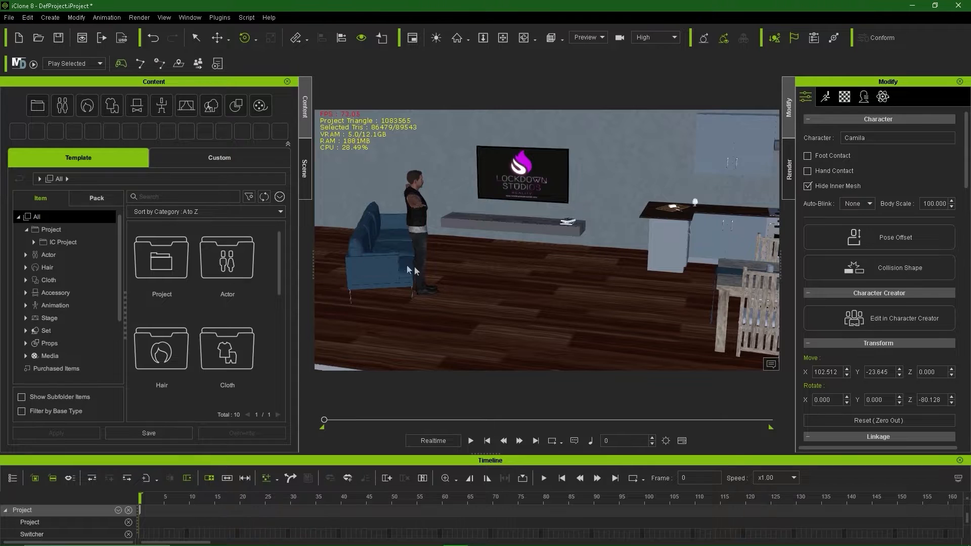
right_drag(414, 266, 468, 270)
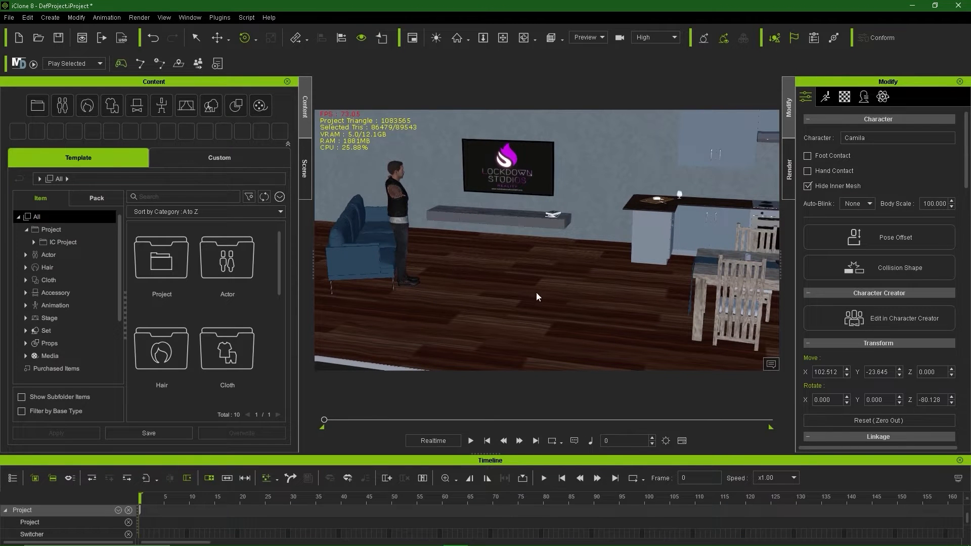
right_drag(596, 310, 495, 276)
right_drag(413, 281, 618, 317)
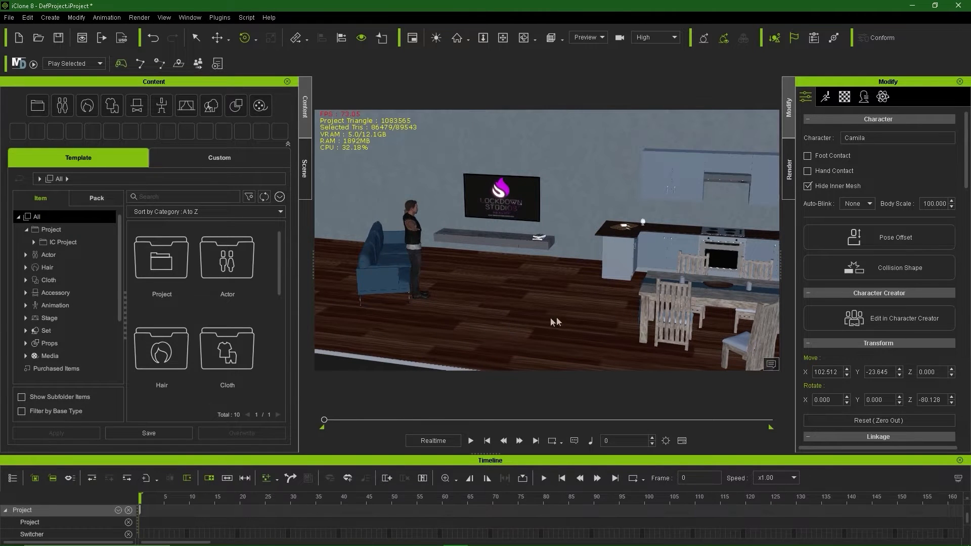
right_drag(555, 322, 571, 220)
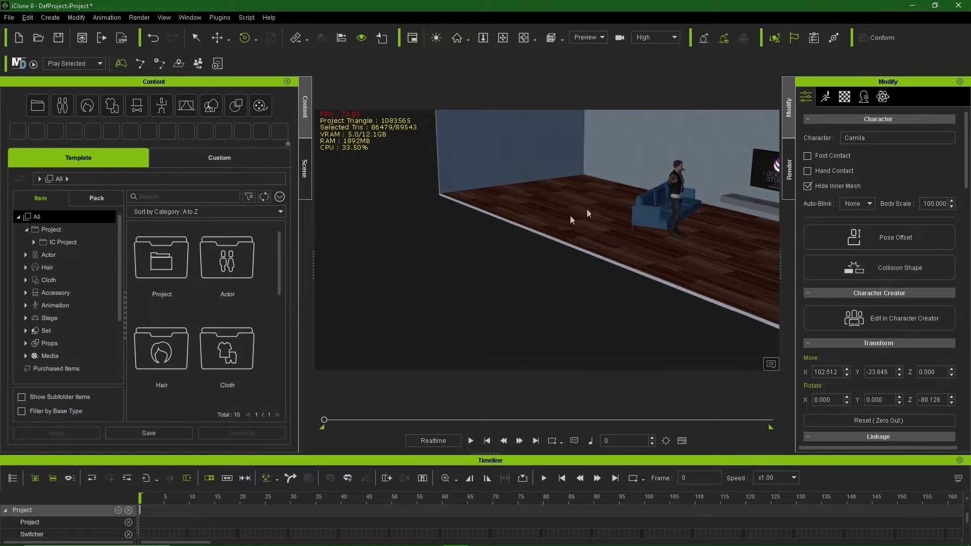
Step: Select the male character by the sofa and slightly reduce his Rotate Z
click(678, 186)
middle_drag(628, 257, 510, 333)
scroll(567, 290, up, 5)
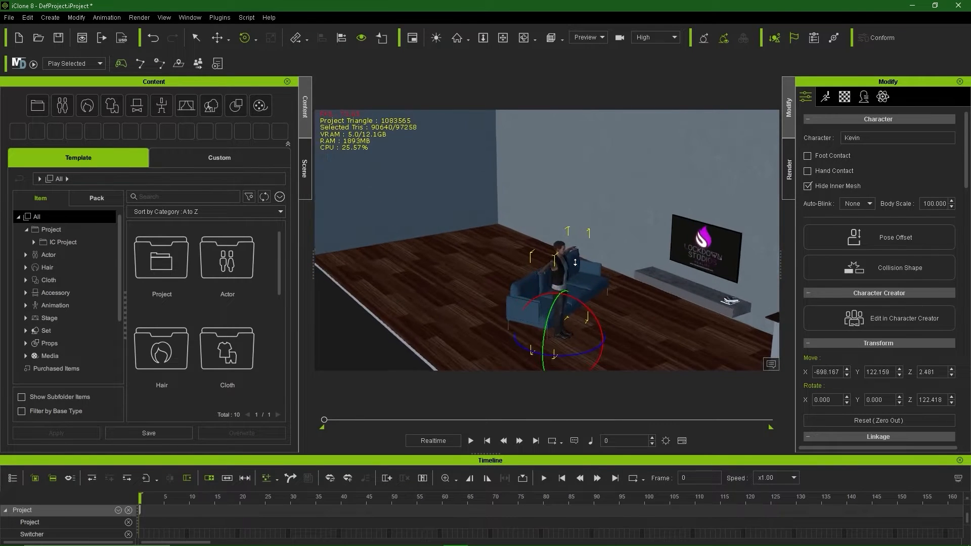
scroll(568, 290, up, 2)
middle_drag(605, 325, 563, 277)
scroll(536, 226, down, 4)
right_drag(565, 279, 627, 312)
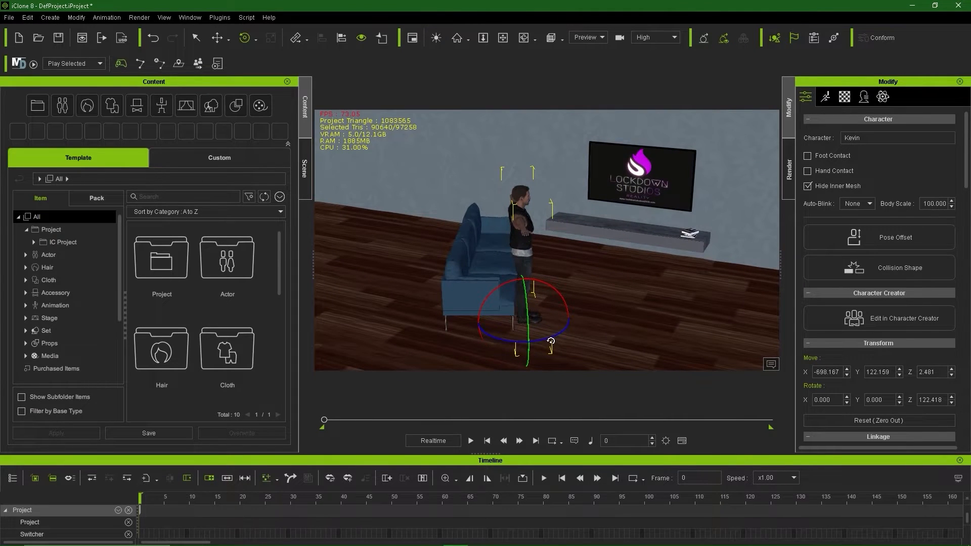
drag(551, 342, 547, 343)
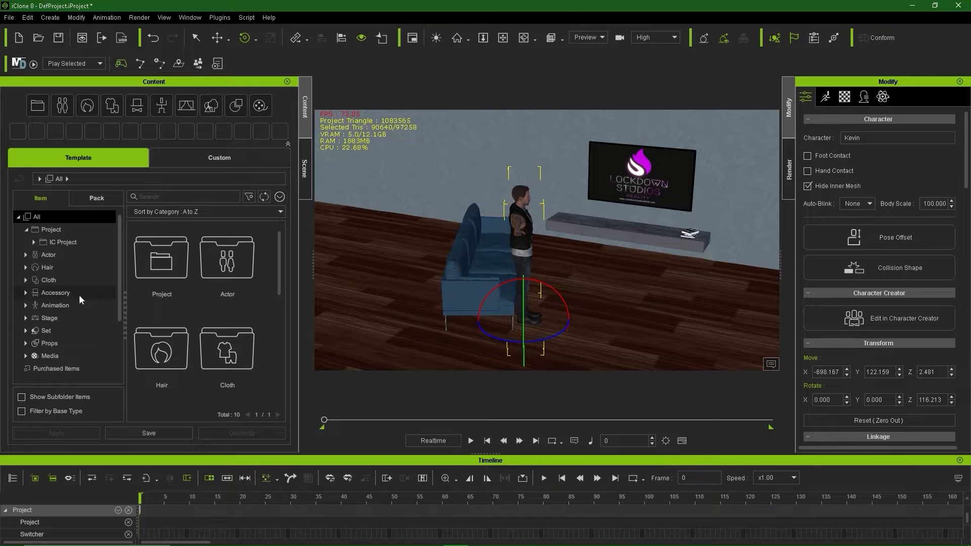
Step: Open the library's Animation section and browse the Motion-Plus, Angel Alonso and Persona folders
click(65, 306)
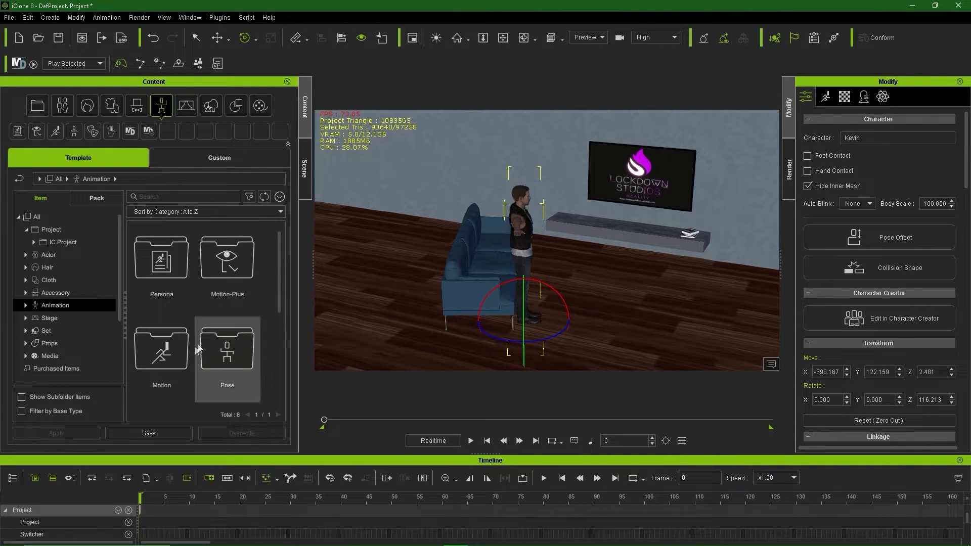
click(25, 305)
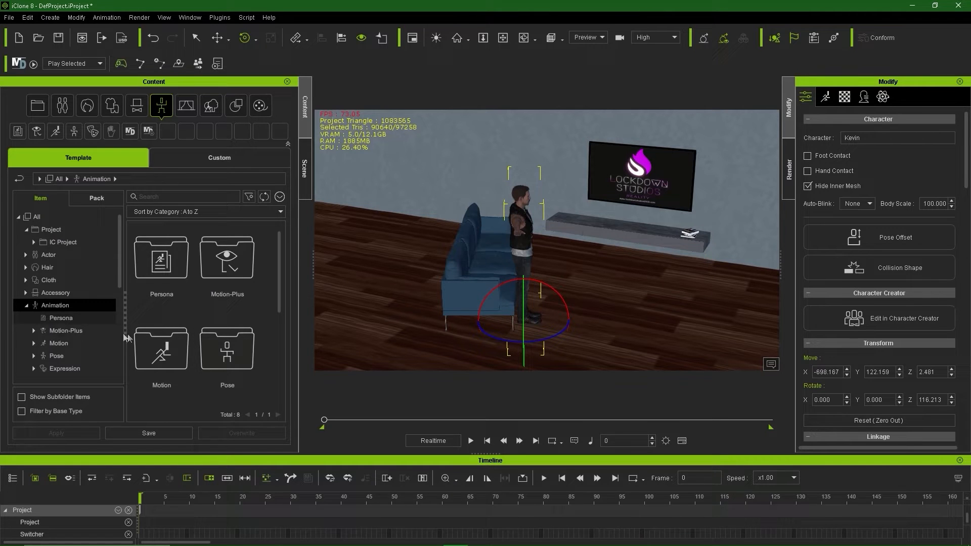
click(76, 332)
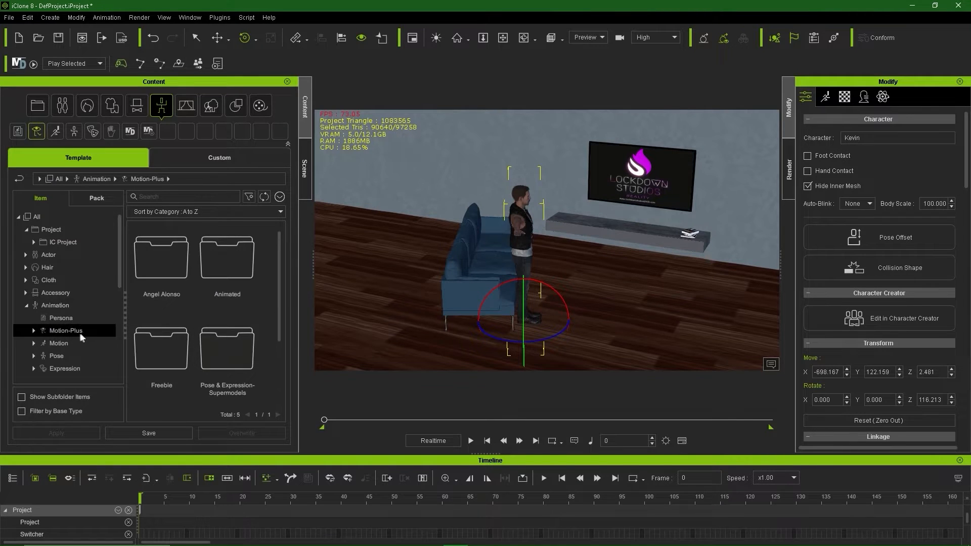
scroll(187, 338, down, 5)
scroll(187, 338, up, 5)
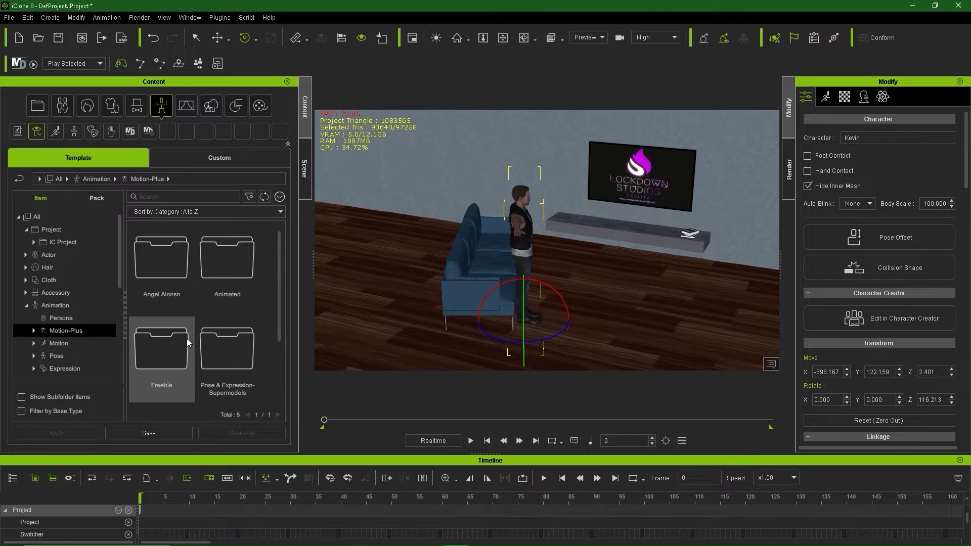
double_click(227, 254)
scroll(232, 270, down, 1)
click(69, 342)
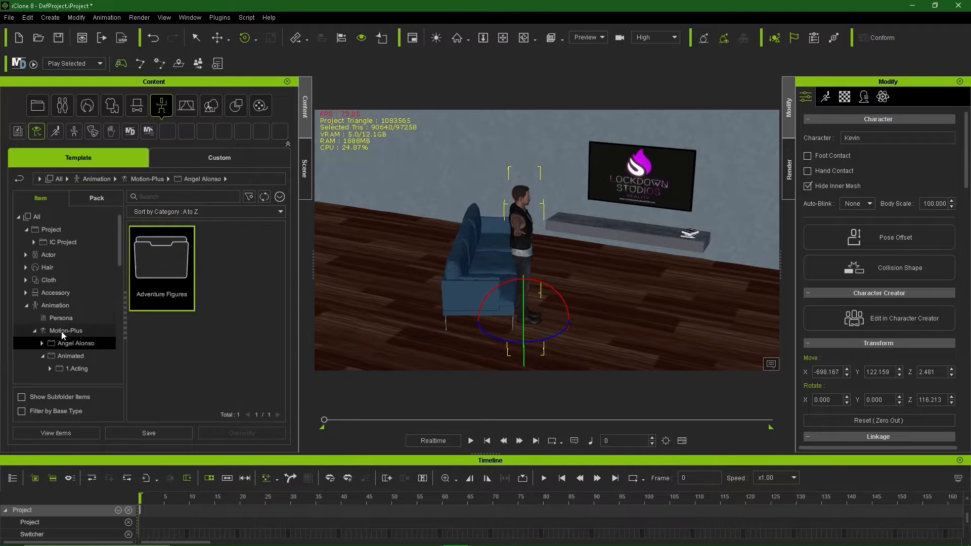
click(62, 322)
double_click(159, 356)
Step: Navigate to Motion > 1.Human Male > Idle to list Breathe_1, Breathe_2, Relax and Relax_Sit
click(74, 331)
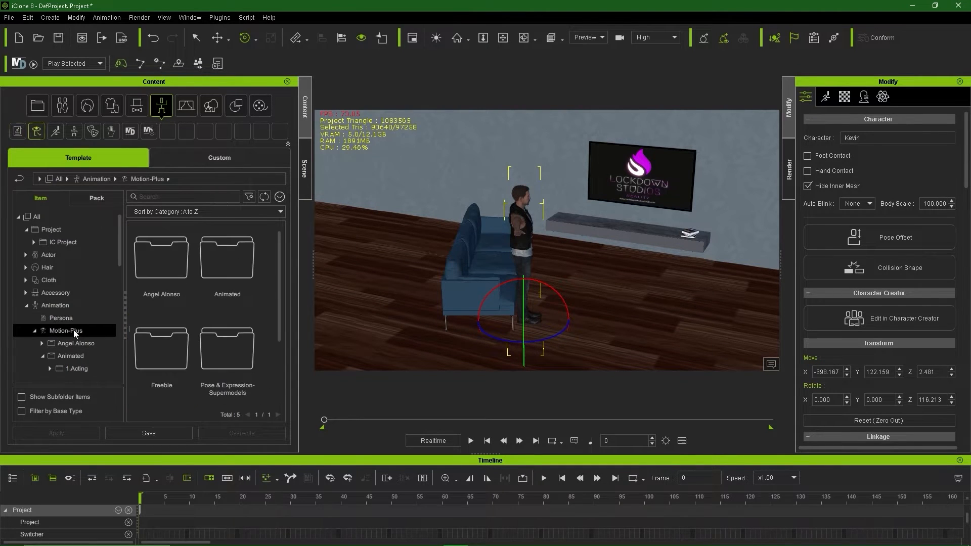
scroll(74, 331, down, 4)
click(74, 332)
click(81, 342)
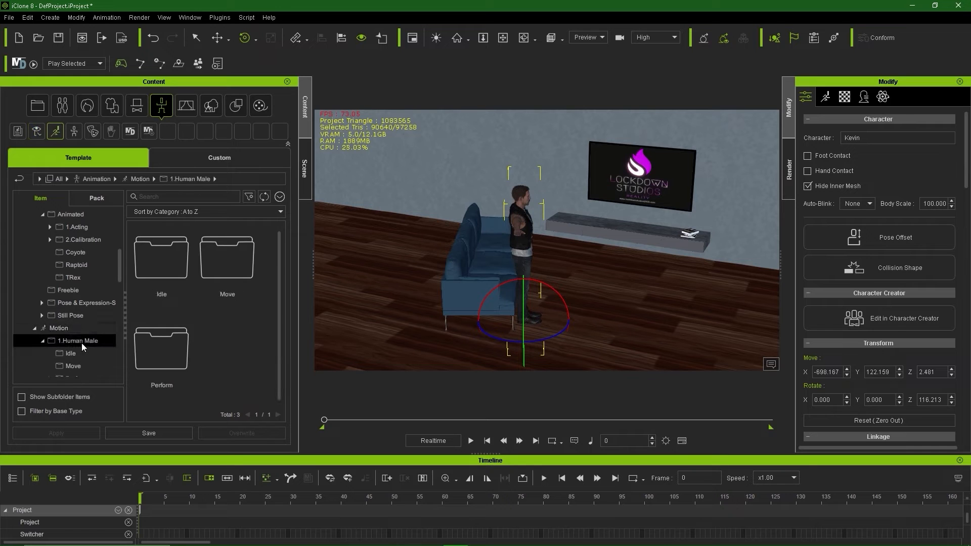
click(70, 328)
click(76, 340)
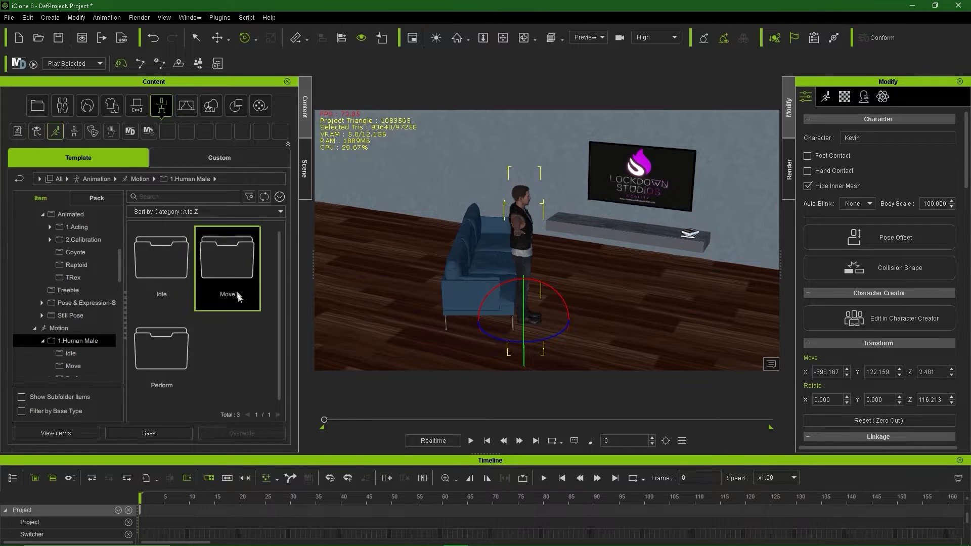
double_click(227, 255)
click(79, 353)
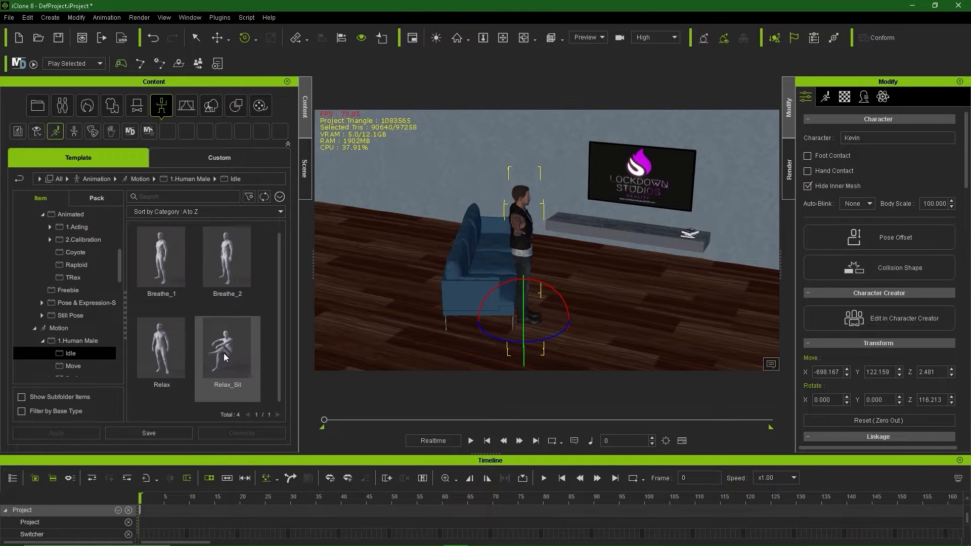
Step: Apply Relax_Sit to the male character and slide him back toward the sofa
drag(225, 357, 563, 285)
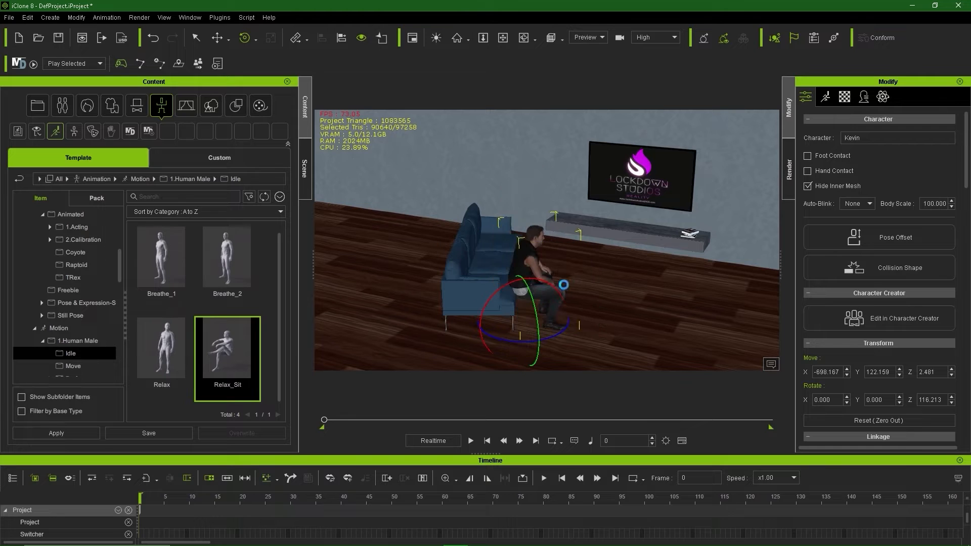
key(w)
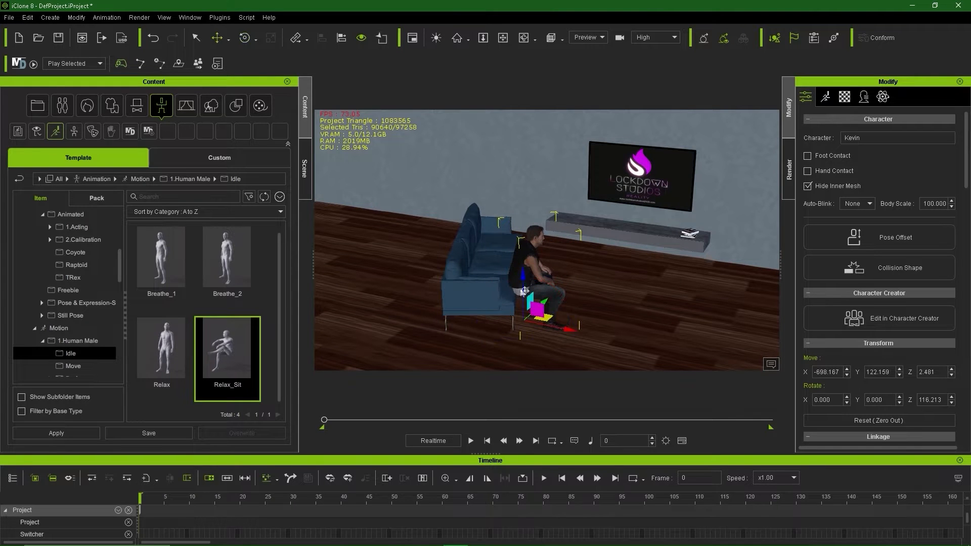
drag(550, 319, 547, 318)
scroll(574, 297, up, 6)
middle_drag(575, 297, 593, 260)
scroll(593, 260, up, 2)
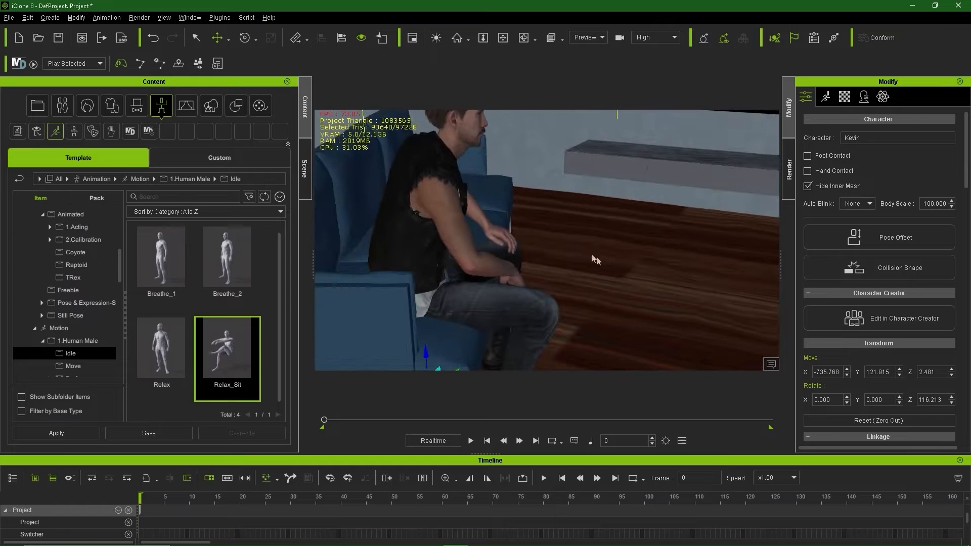
alt+drag(594, 260, 394, 258)
middle_drag(394, 258, 498, 197)
alt+drag(498, 197, 640, 217)
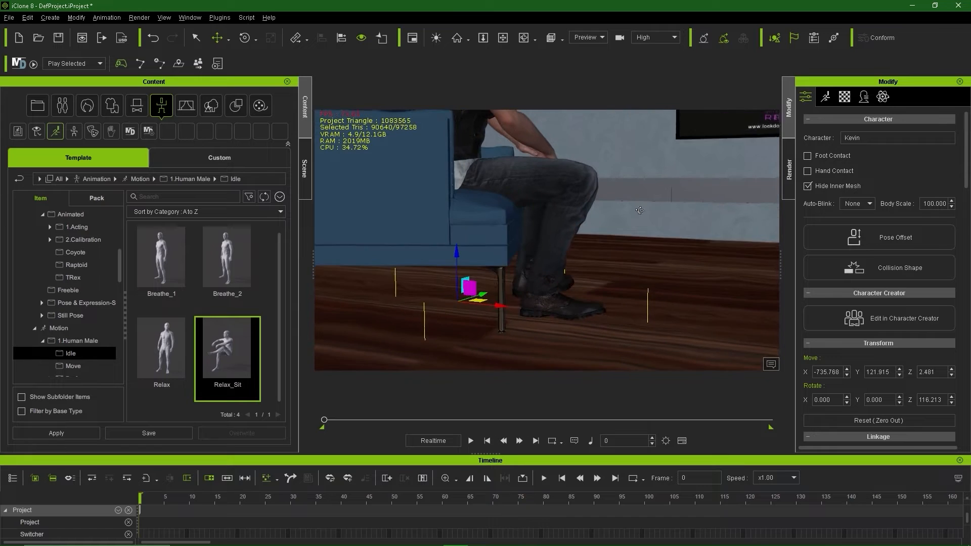
Step: Rotate him to line up with the sofa, nudge him into the seat, and show the Motion tab
key(e)
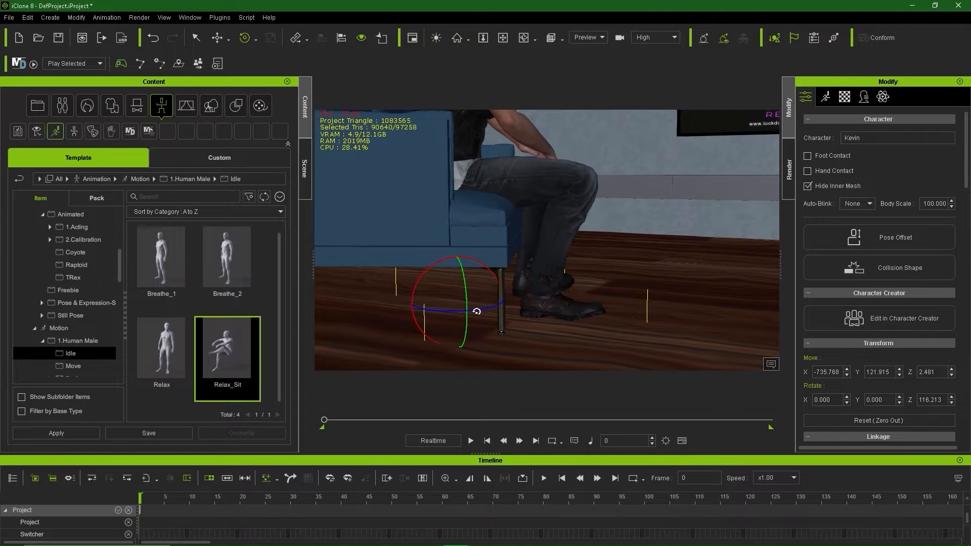
drag(476, 311, 473, 312)
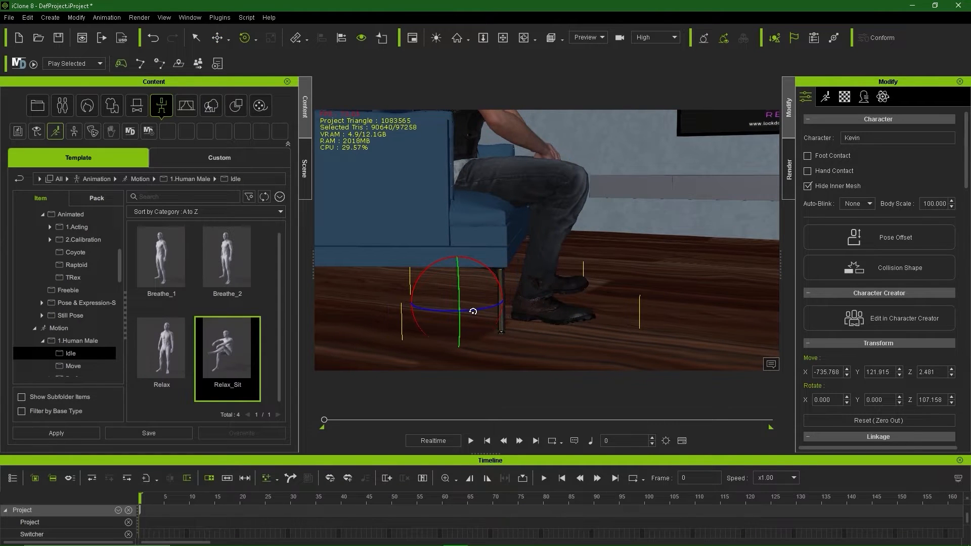
key(w)
drag(406, 303, 403, 304)
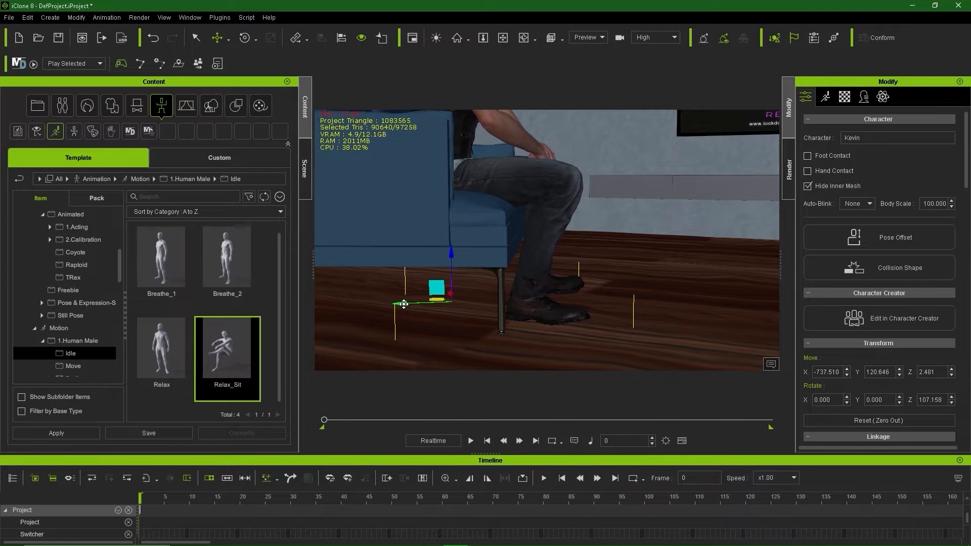
alt+drag(635, 283, 470, 315)
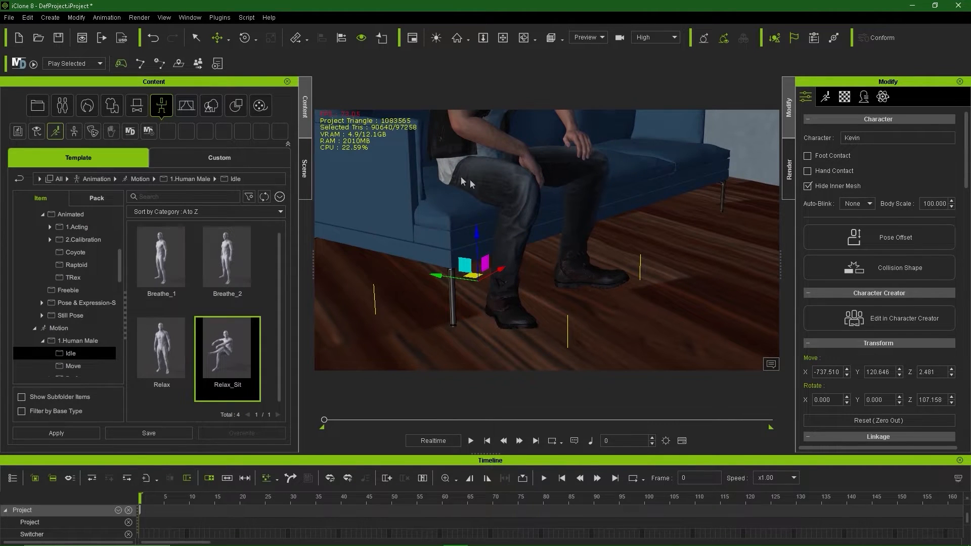
alt+drag(480, 233, 508, 260)
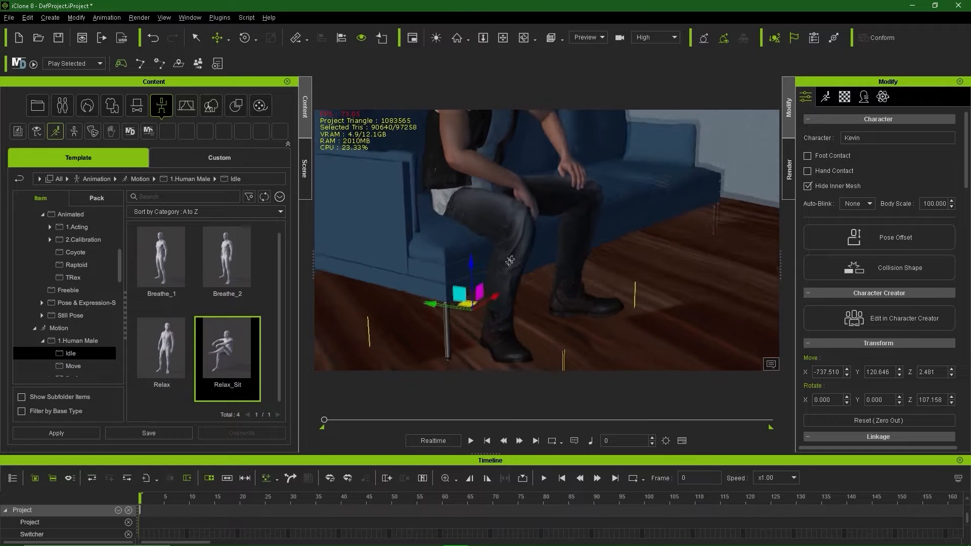
alt+right_drag(509, 261, 503, 258)
alt+drag(503, 258, 702, 242)
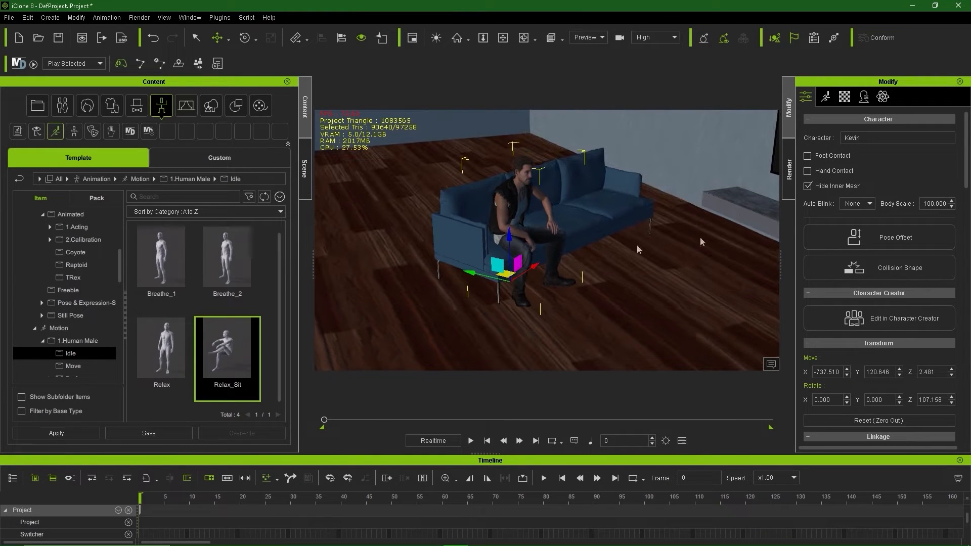
click(826, 97)
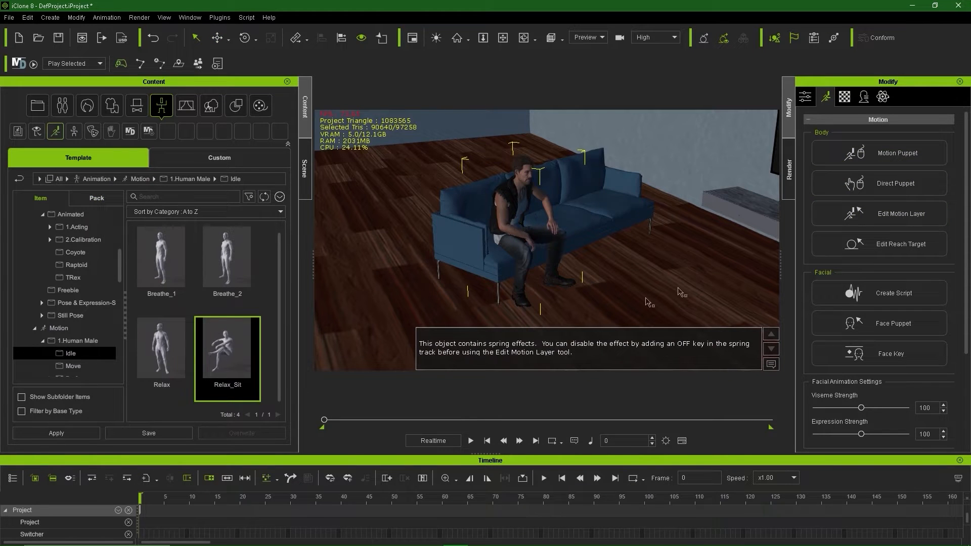
Step: In Edit Motion Layer, lift and lean the upper body and shift the hips and torso right
click(887, 213)
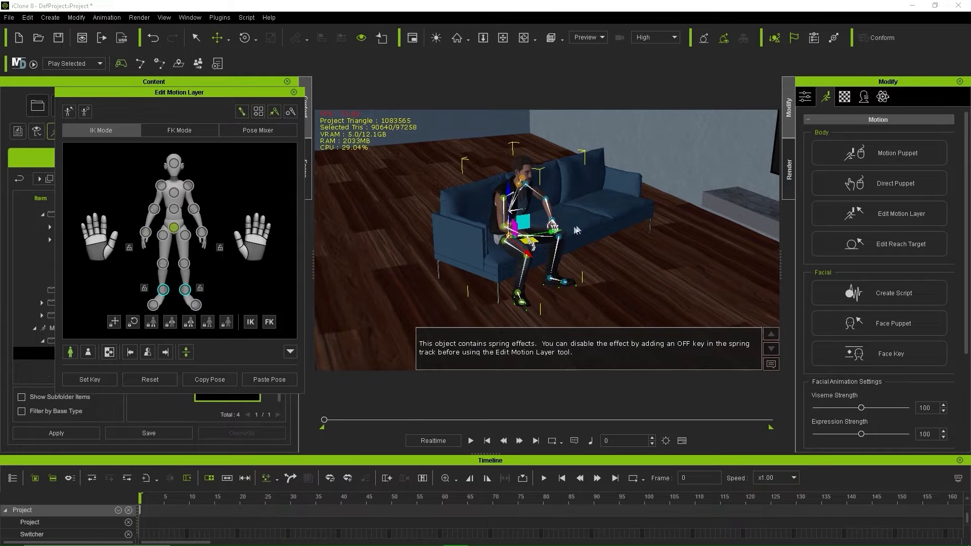
scroll(577, 230, up, 4)
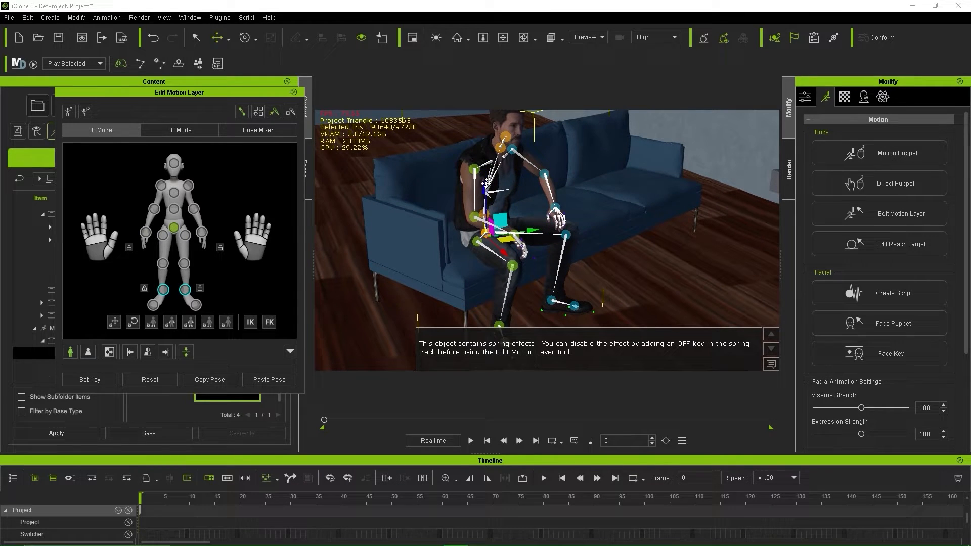
drag(486, 183, 487, 174)
right_drag(487, 174, 503, 168)
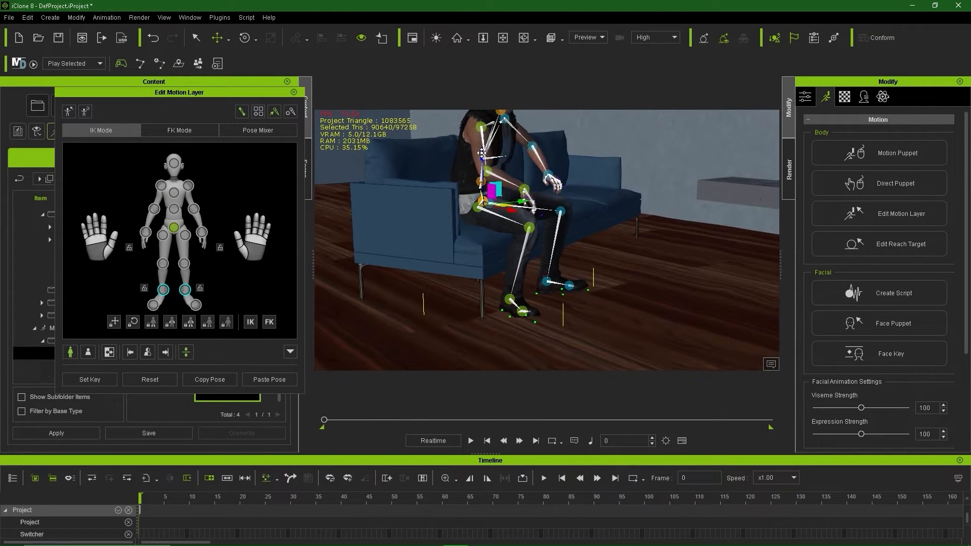
drag(482, 153, 483, 147)
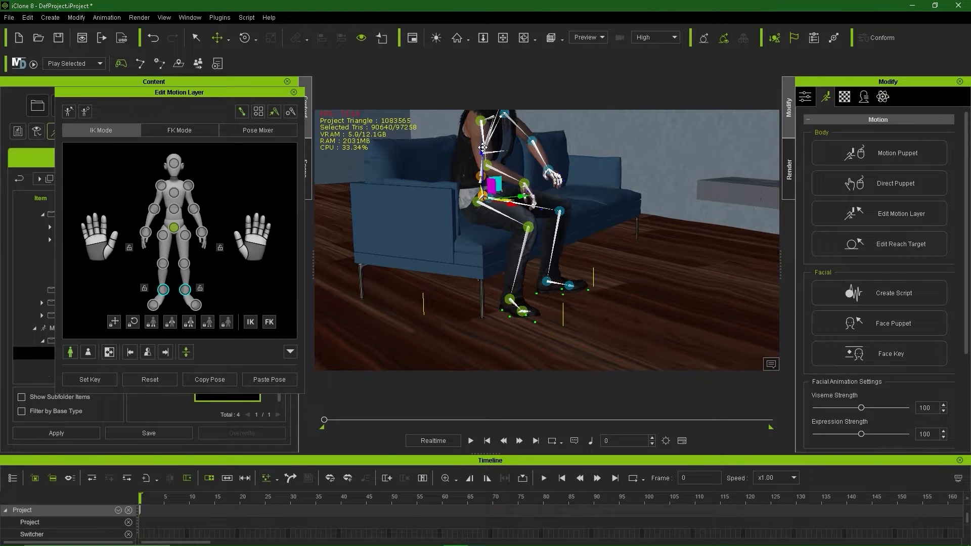
drag(509, 202, 511, 203)
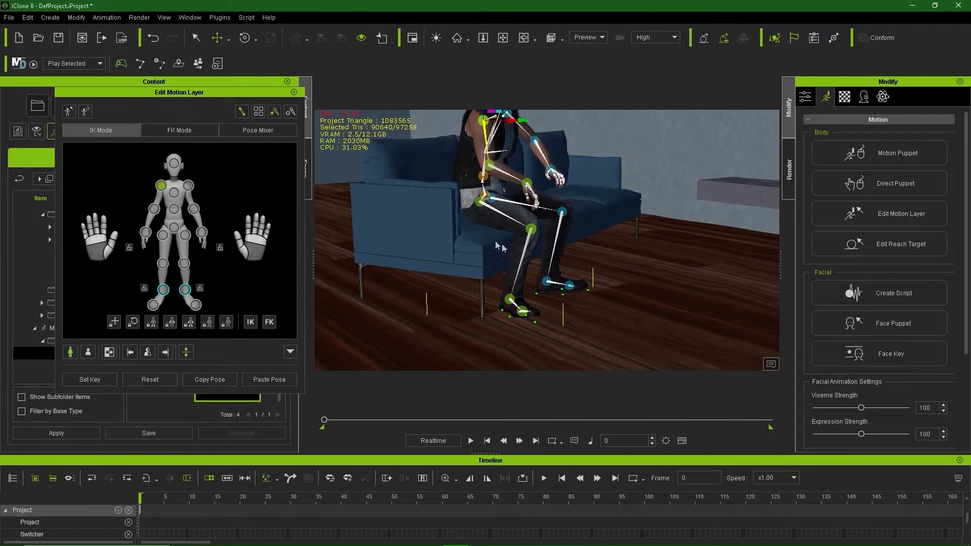
right_drag(607, 227, 546, 194)
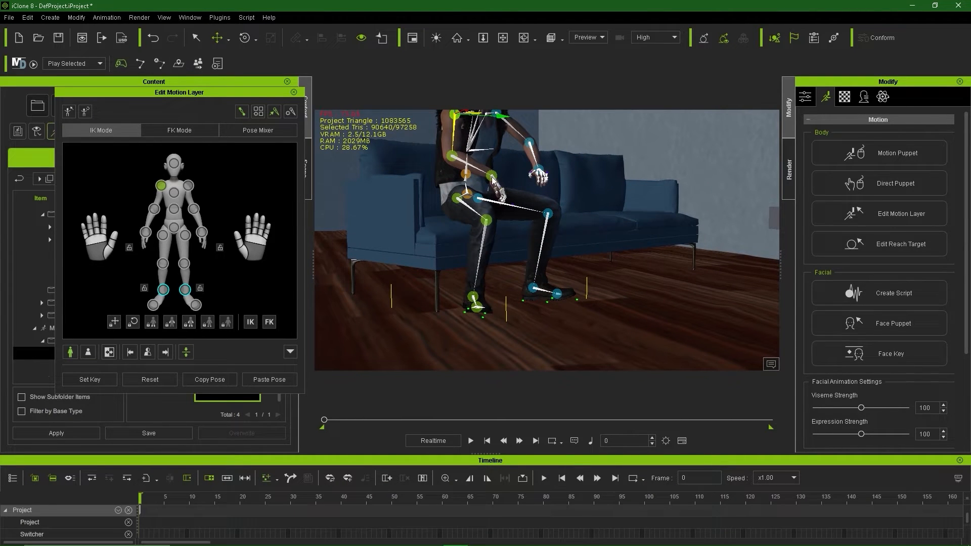
right_drag(516, 225, 319, 309)
right_drag(473, 241, 495, 163)
Step: Select the right hand effector for posing, then undo the last change
click(514, 141)
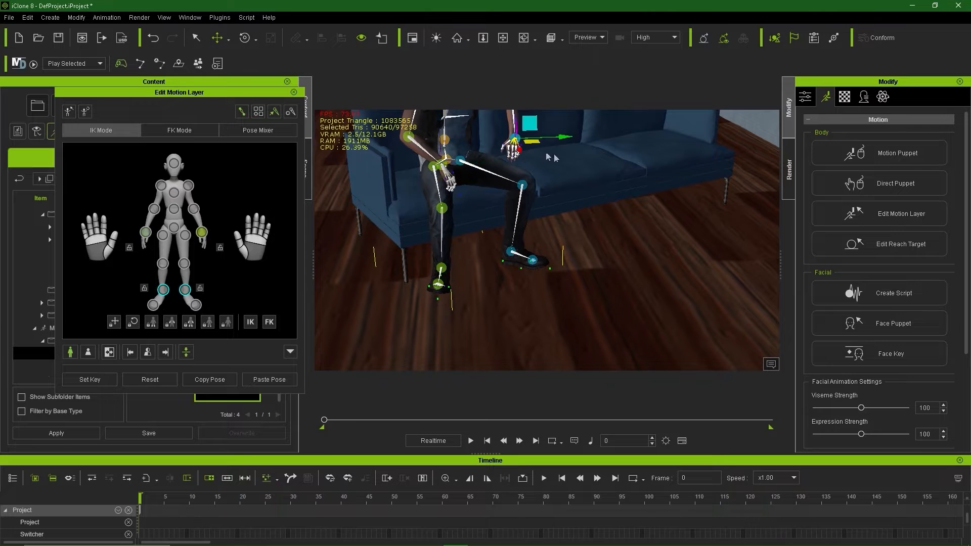
right_drag(549, 158, 461, 160)
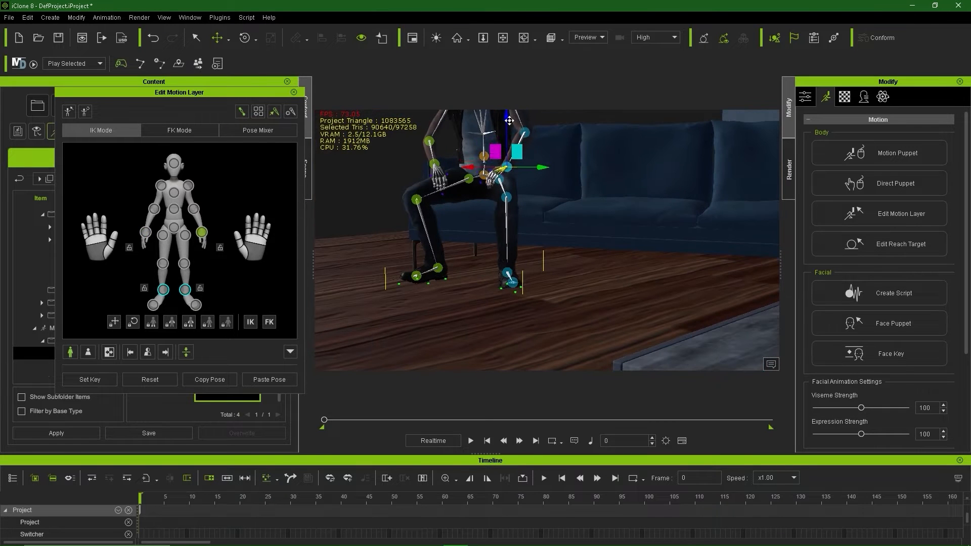
mouse_move(445, 223)
middle_down()
mouse_move(460, 227)
mouse_move(432, 225)
middle_up()
scroll(425, 175, up, 5)
scroll(423, 188, down, 5)
right_drag(432, 225, 475, 215)
scroll(475, 214, up, 4)
middle_drag(438, 223, 514, 227)
right_drag(516, 226, 507, 258)
click(521, 138)
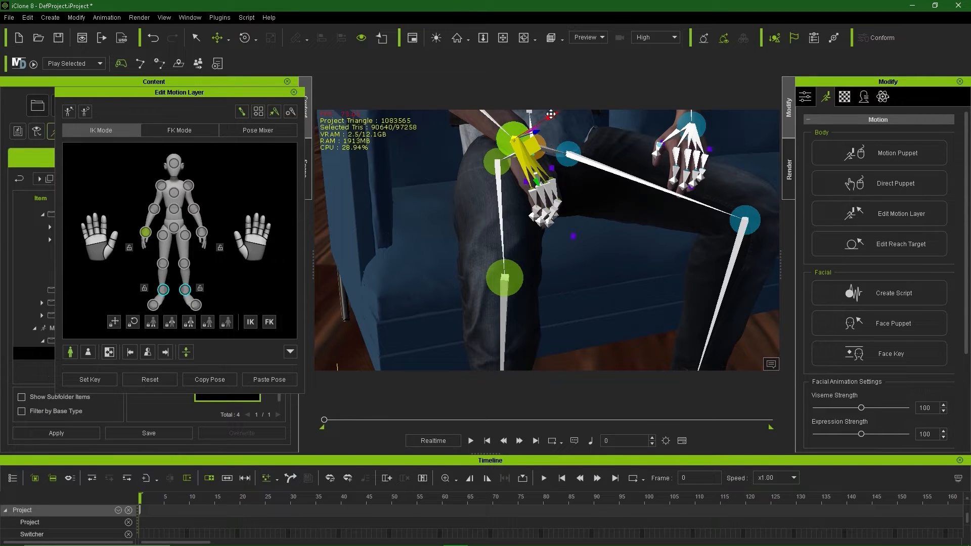
scroll(570, 163, down, 5)
middle_drag(645, 199, 641, 244)
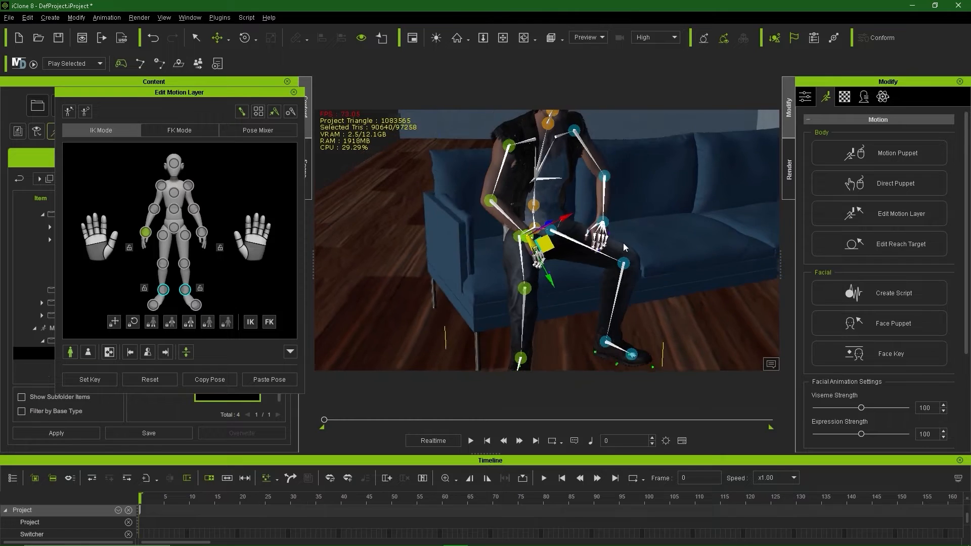
alt+right_drag(695, 230, 666, 219)
middle_drag(666, 218, 602, 222)
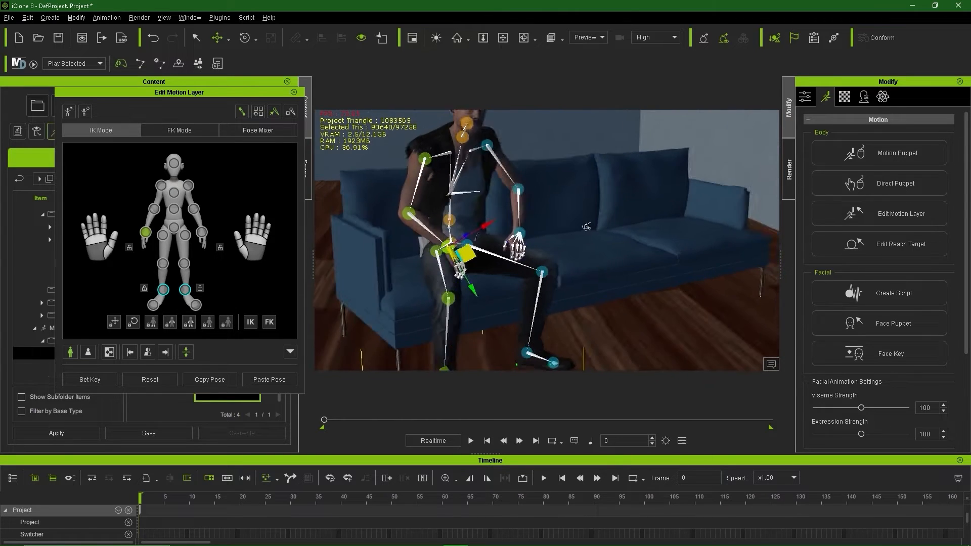
alt+right_drag(566, 215, 617, 217)
scroll(619, 219, down, 5)
key(ctrl+z)
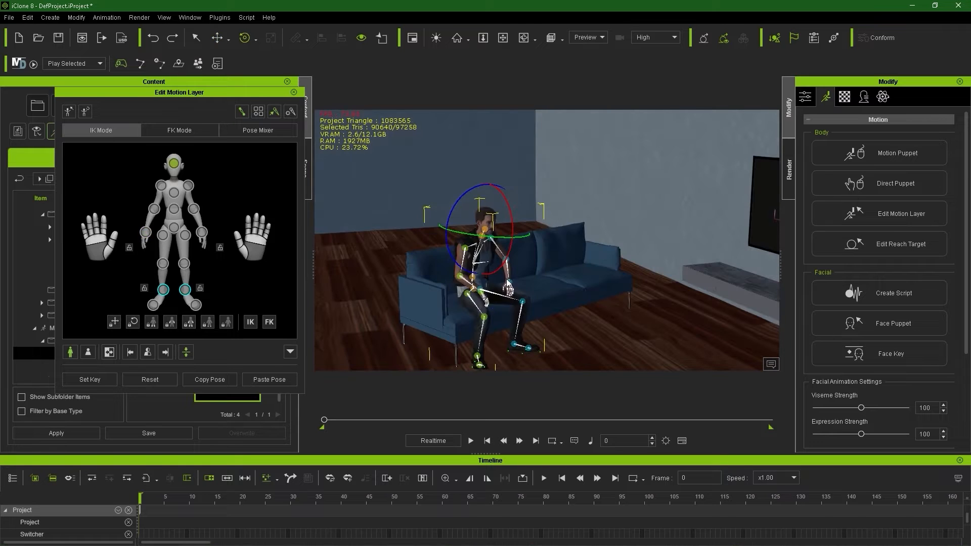
Step: Try turning the head and torso, undo the head and part of the torso turn, and close the panel
alt+right_drag(508, 286, 562, 284)
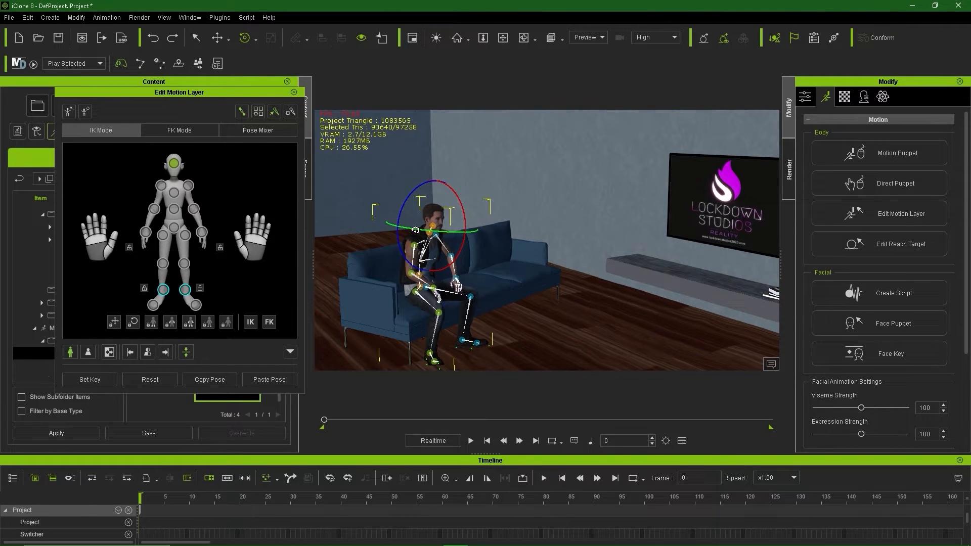
drag(417, 230, 472, 203)
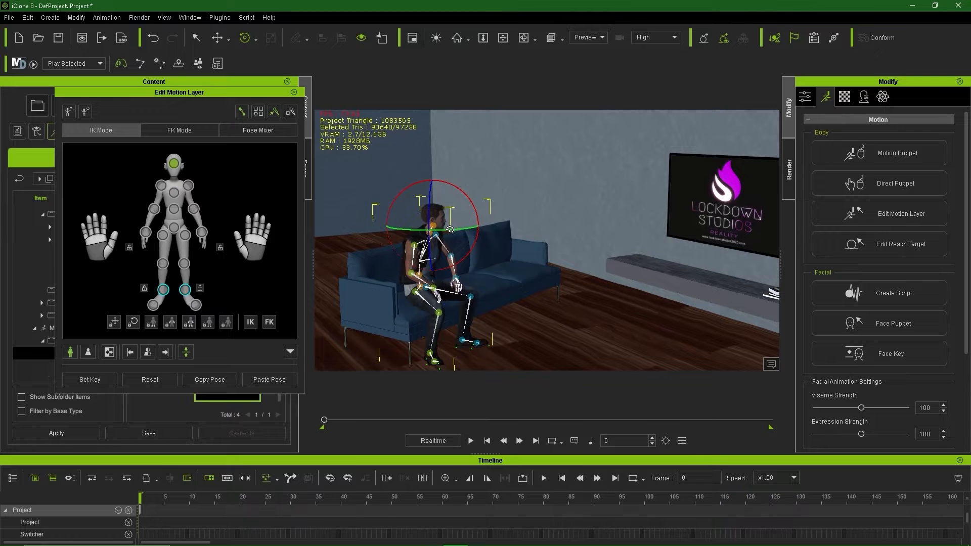
right_drag(445, 241, 353, 272)
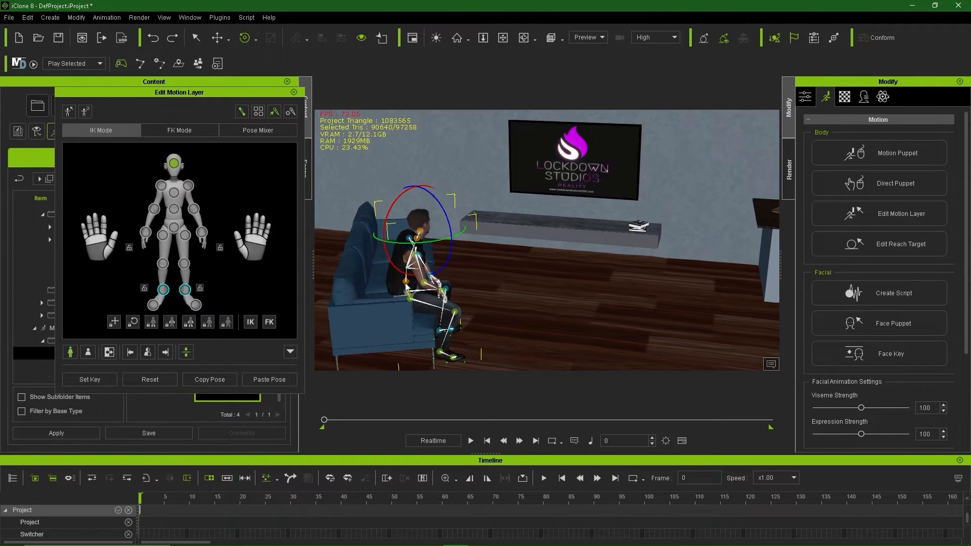
key(ctrl+z)
mouse_move(425, 300)
mouse_down()
mouse_move(486, 307)
mouse_move(429, 311)
mouse_up()
key(ctrl+z)
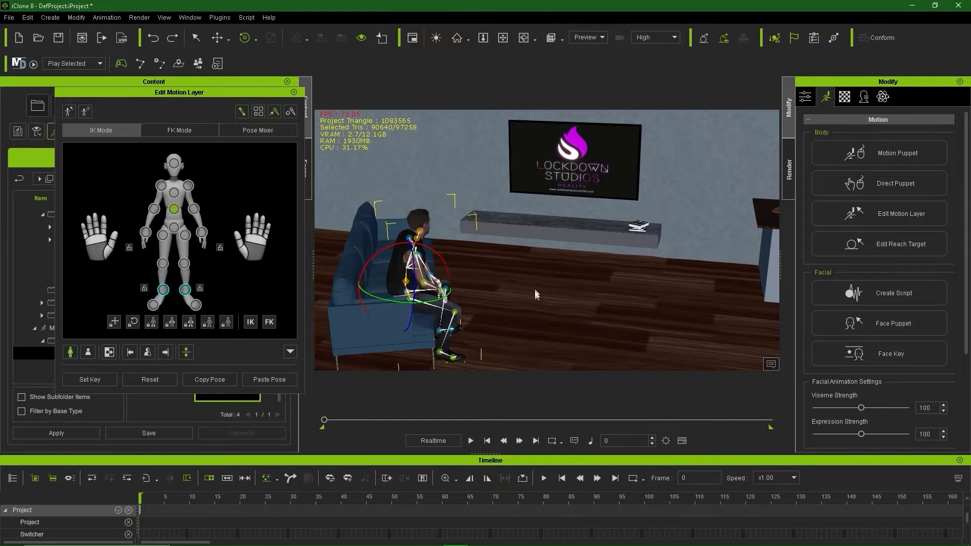
right_drag(535, 306, 438, 265)
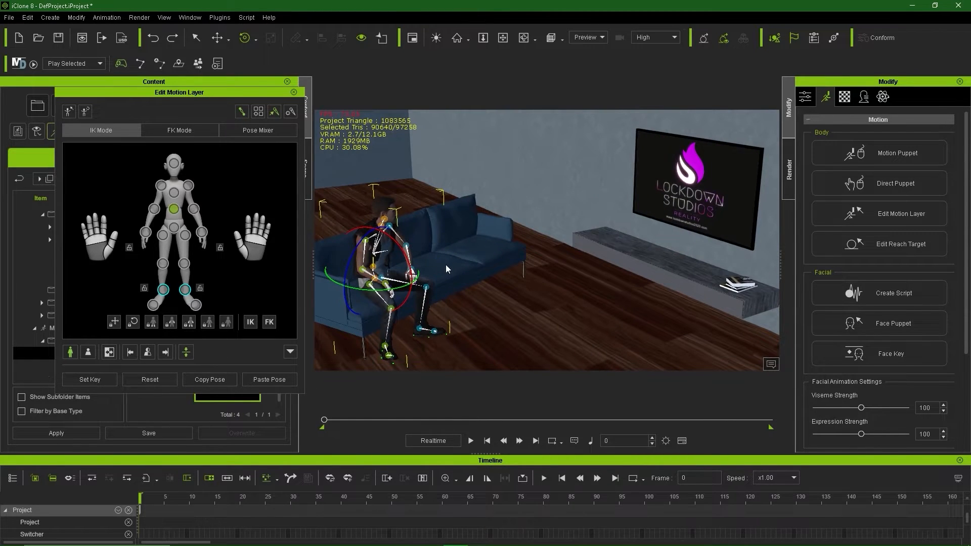
middle_drag(446, 265, 493, 245)
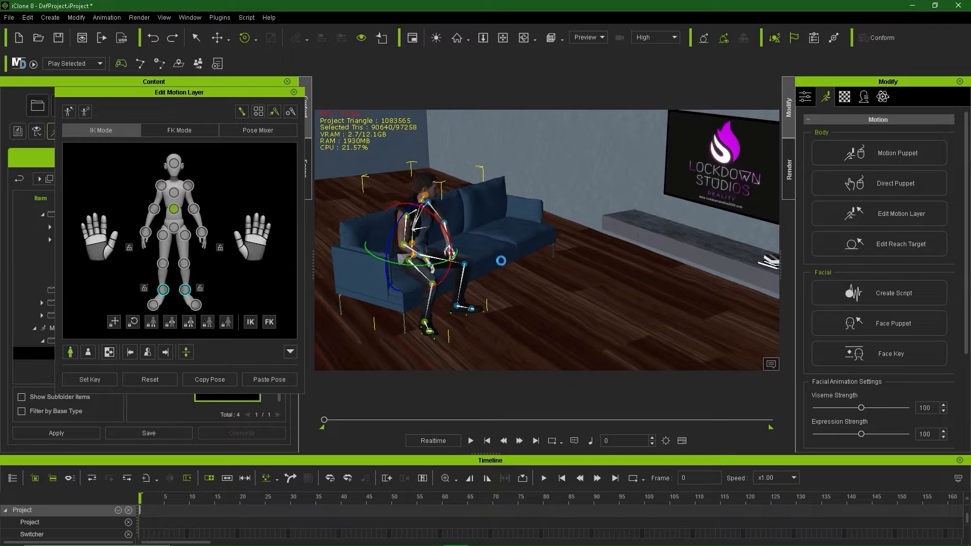
right_drag(433, 233, 395, 238)
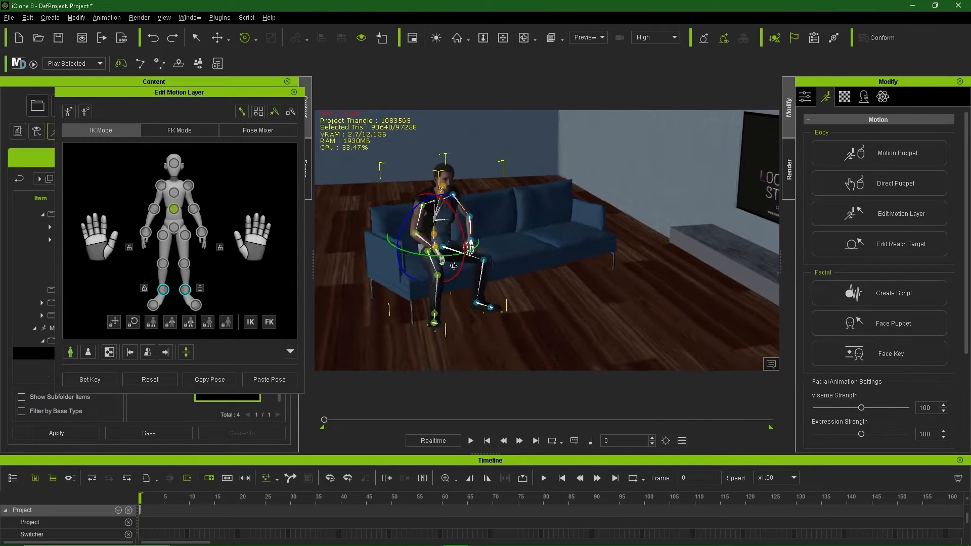
click(294, 92)
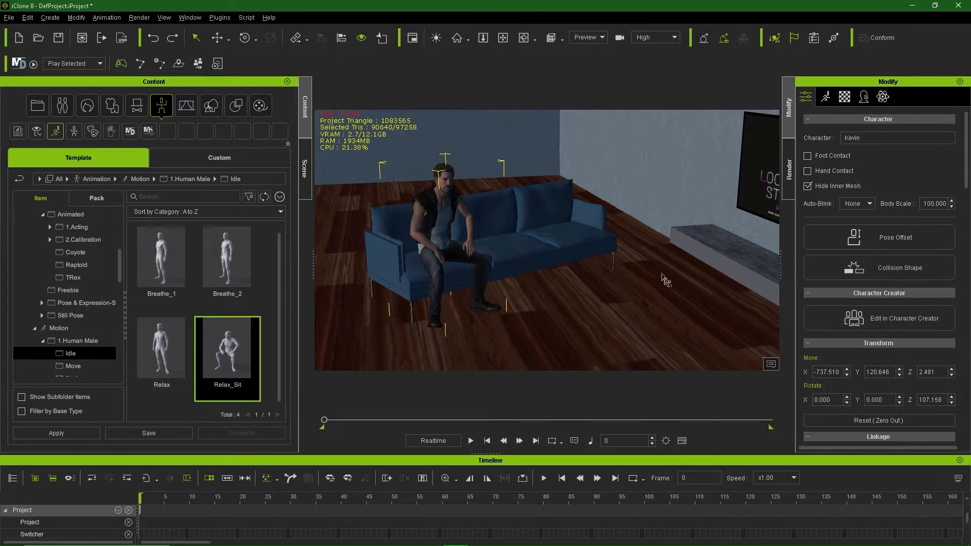
Step: Set the seated man to Look at Target, with the wall TV as the target
right_drag(601, 280, 432, 255)
right_click(426, 243)
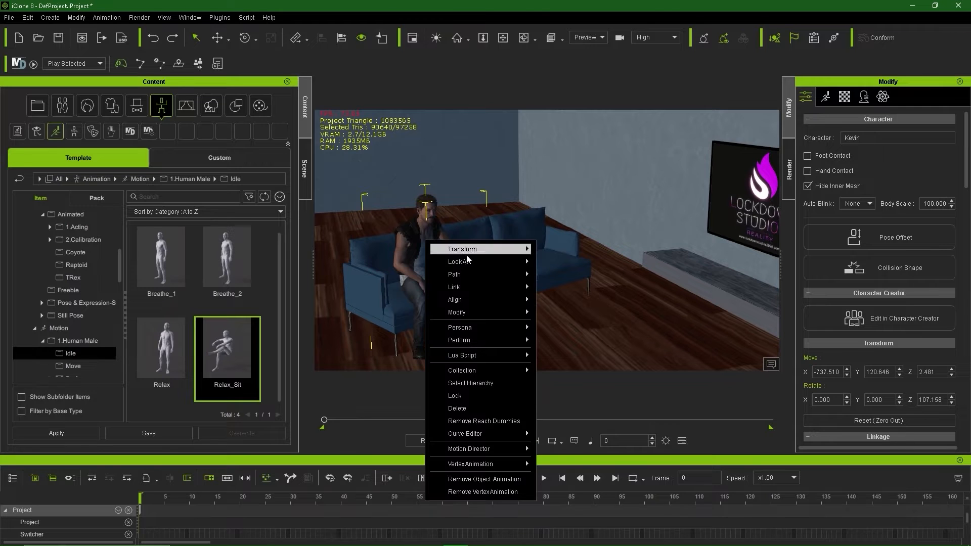
mouse_move(509, 263)
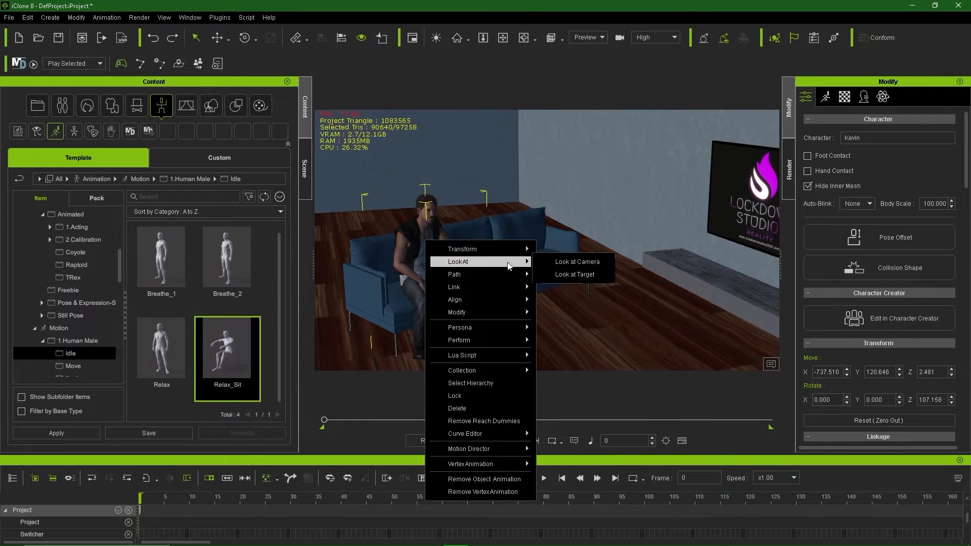
click(575, 274)
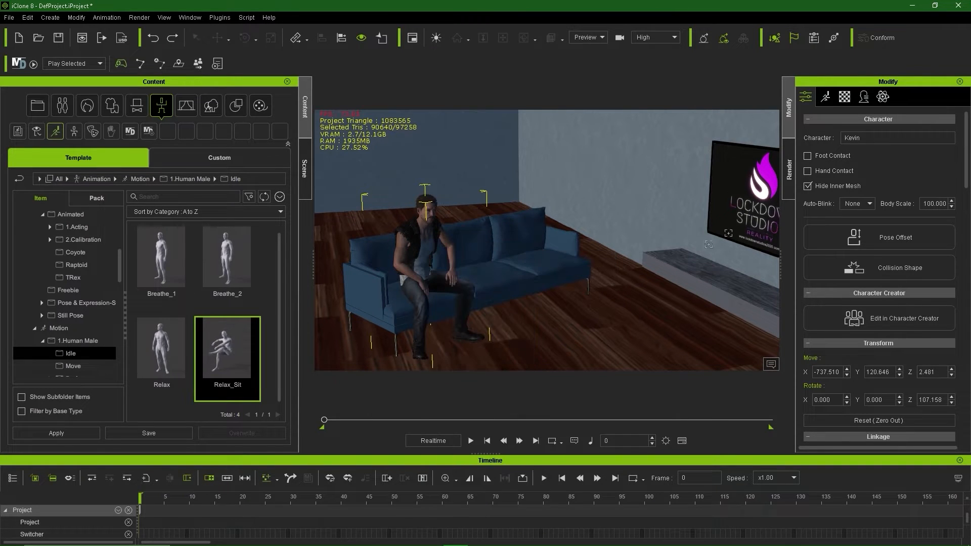
click(764, 208)
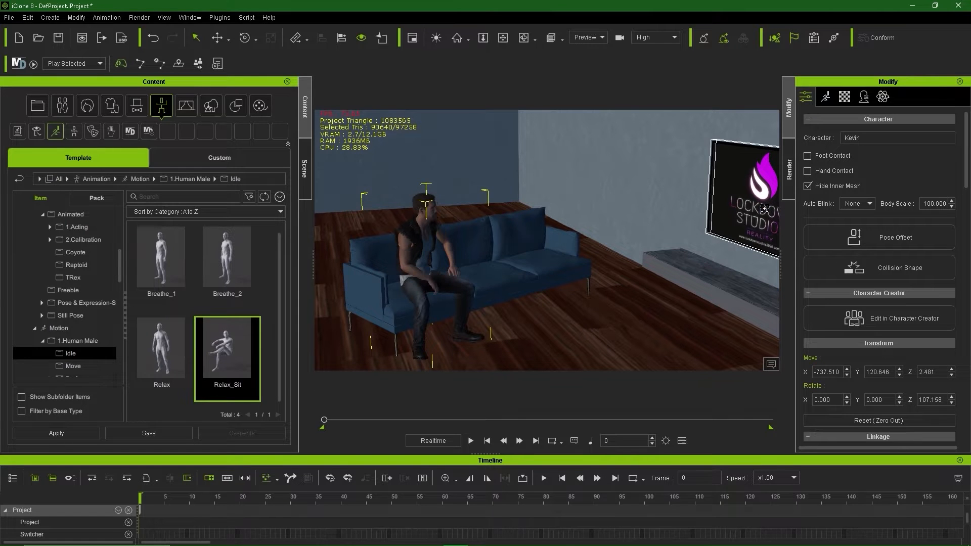
middle_drag(556, 269, 527, 234)
alt+drag(527, 234, 419, 276)
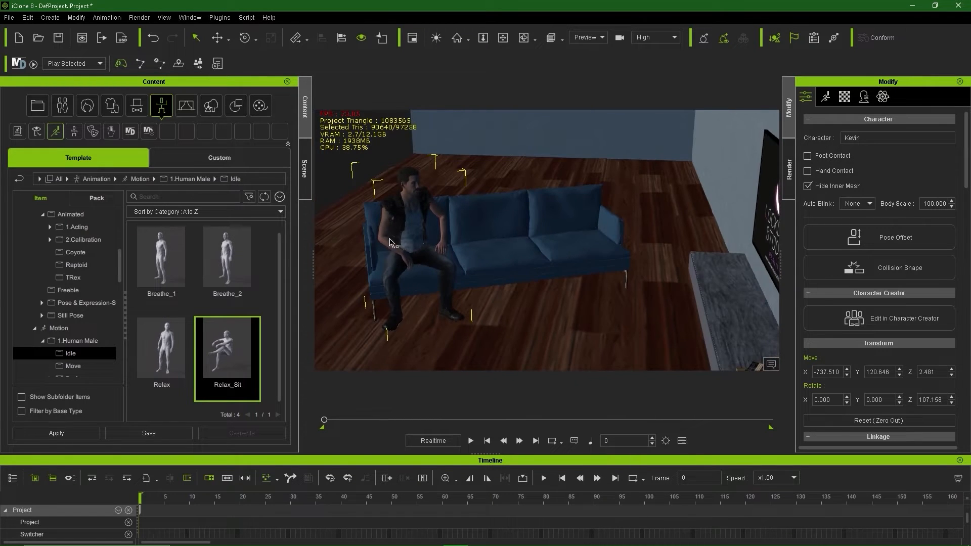
scroll(390, 244, up, 3)
middle_drag(405, 268, 501, 275)
alt+drag(501, 275, 546, 193)
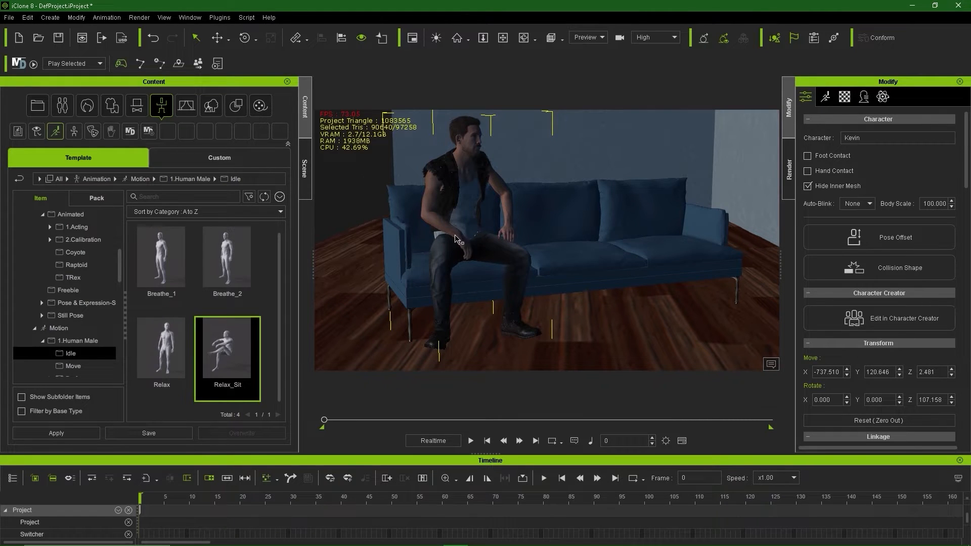
Step: In Edit Motion Layer, move the right wrist to bend the arm and pose the fingers
click(825, 97)
click(901, 214)
click(146, 232)
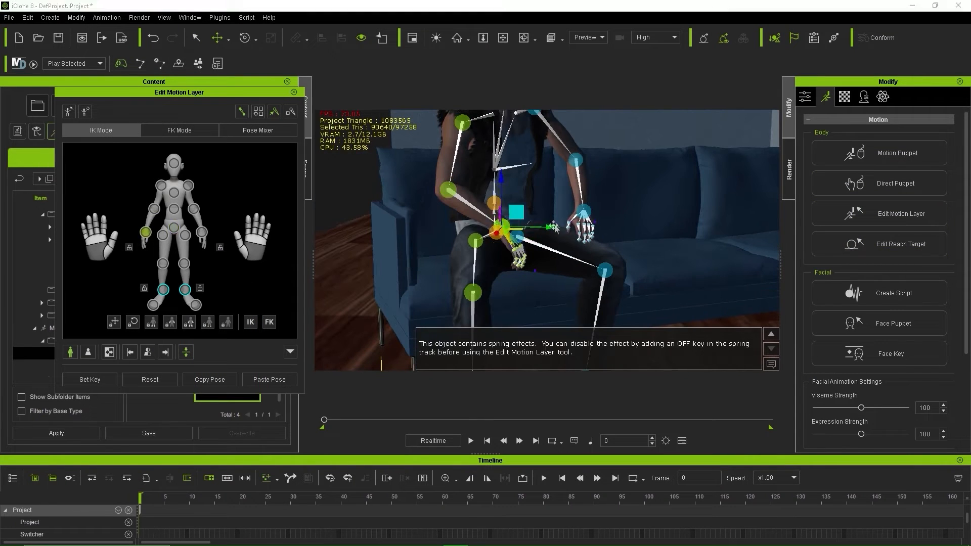
drag(514, 210, 494, 215)
drag(96, 241, 84, 163)
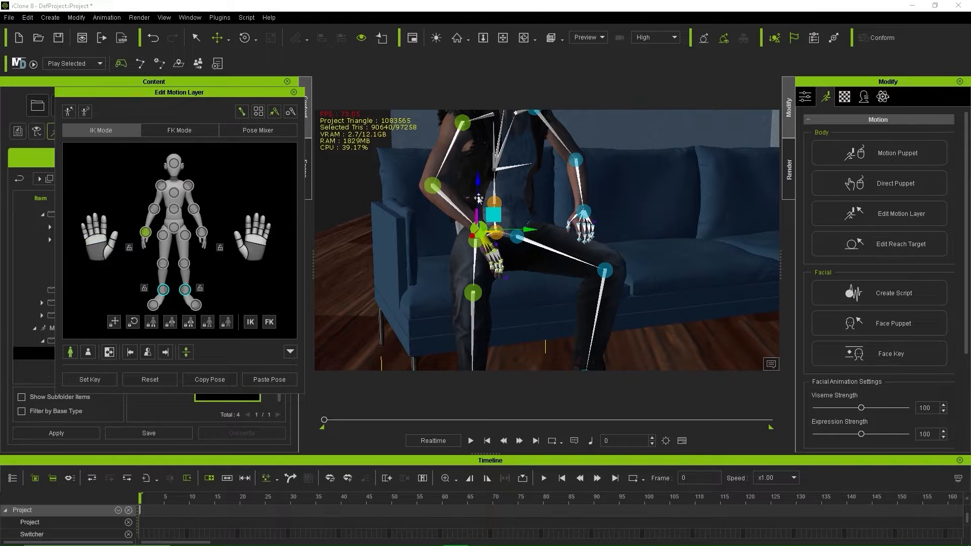
drag(479, 199, 481, 193)
Step: Move and rotate the left hand in toward the lap, undo extra rotations, and close the panel
click(584, 211)
right_drag(635, 286, 625, 348)
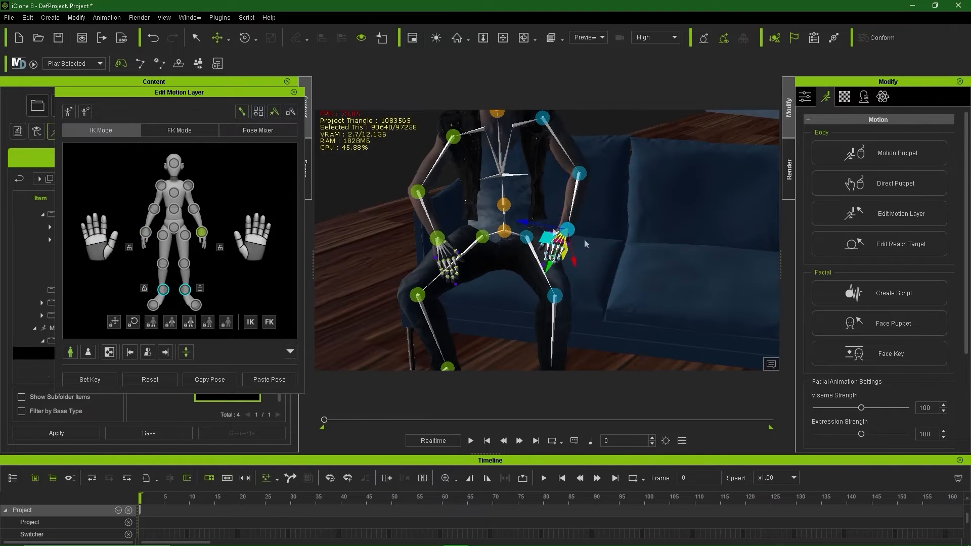
drag(554, 231, 527, 244)
right_drag(696, 326, 708, 266)
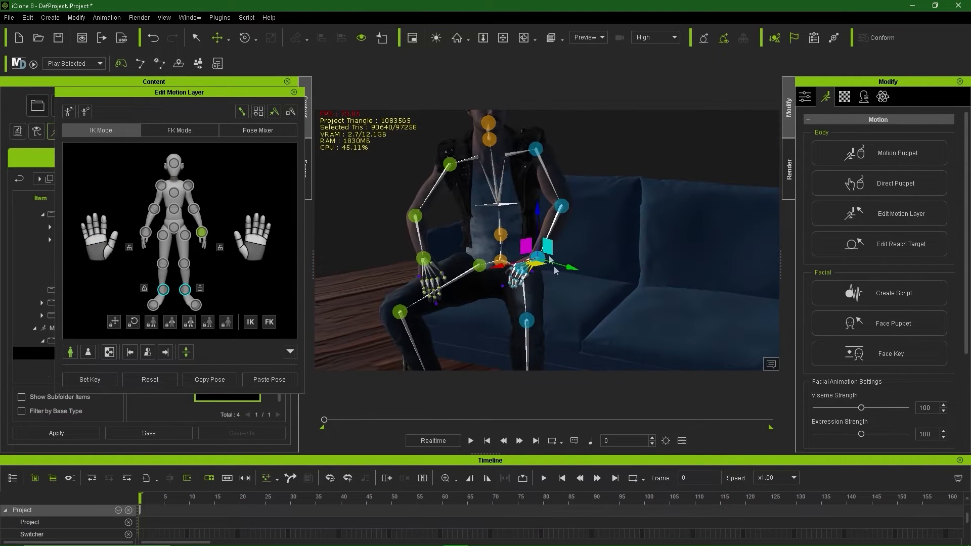
drag(498, 266, 482, 272)
mouse_move(553, 271)
mouse_down()
mouse_move(512, 254)
mouse_move(547, 271)
mouse_up()
key(e)
key(ctrl+z)
key(ctrl+z)
right_drag(590, 321, 648, 318)
scroll(607, 314, down, 5)
right_drag(590, 313, 596, 281)
key(ctrl+z)
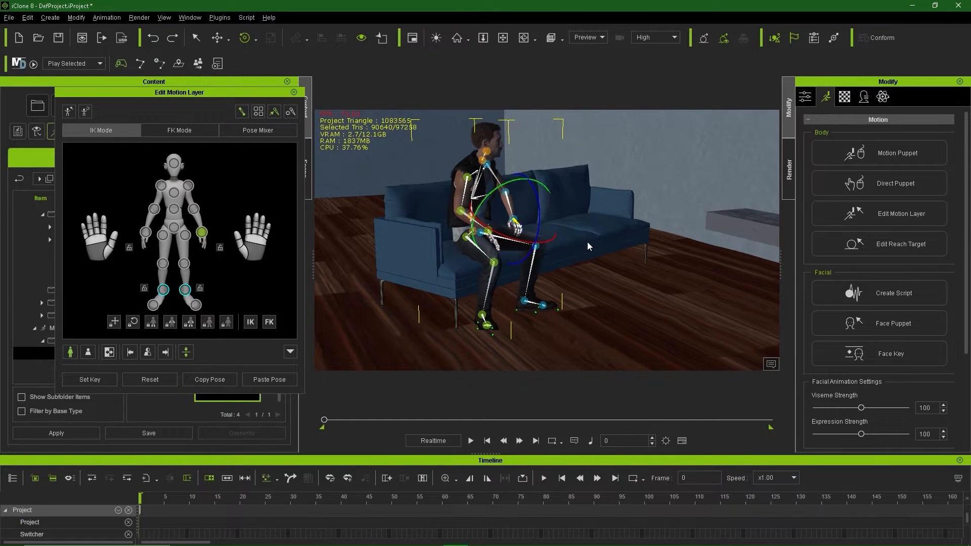
right_drag(587, 246, 583, 272)
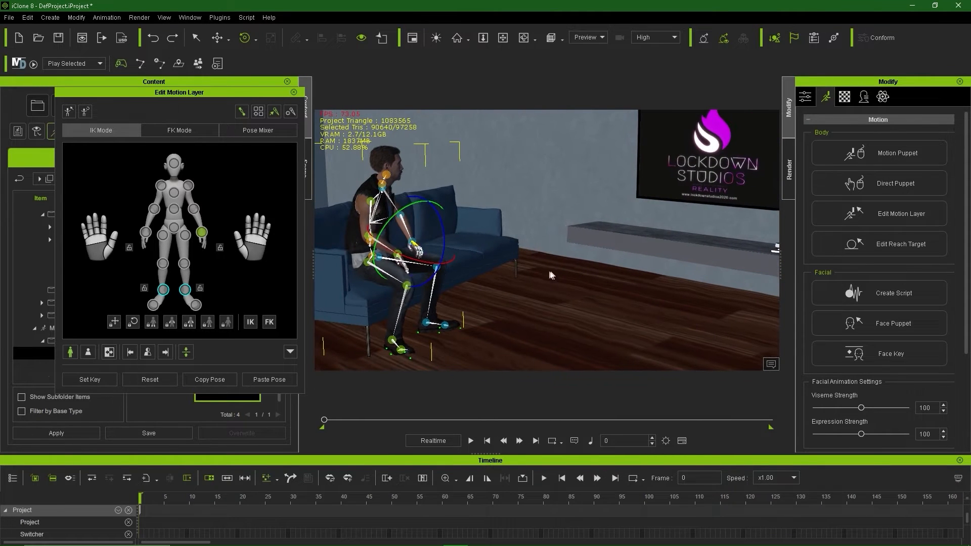
click(294, 92)
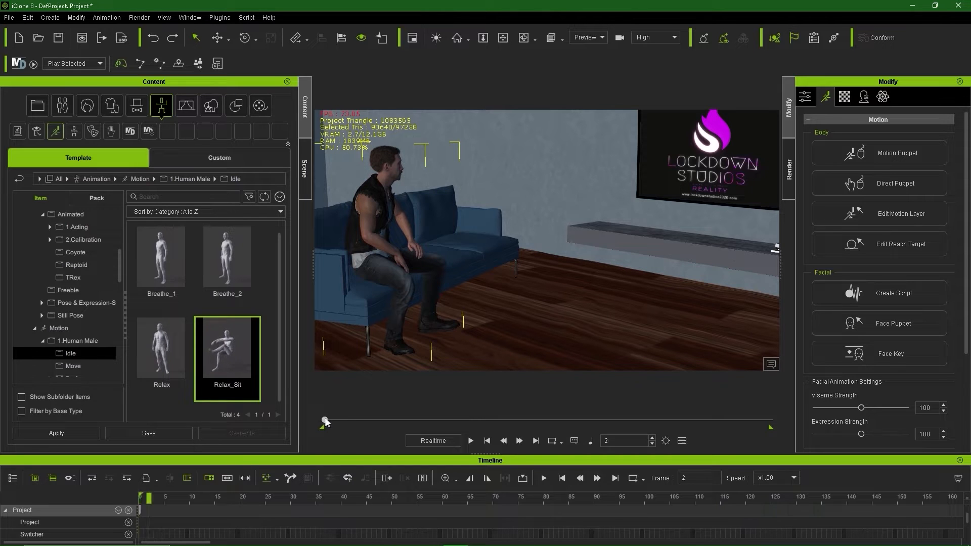
Step: Scrub the timeline from frame 43 to 59 to preview the sitting motion, then return to frame 2
drag(325, 422, 338, 422)
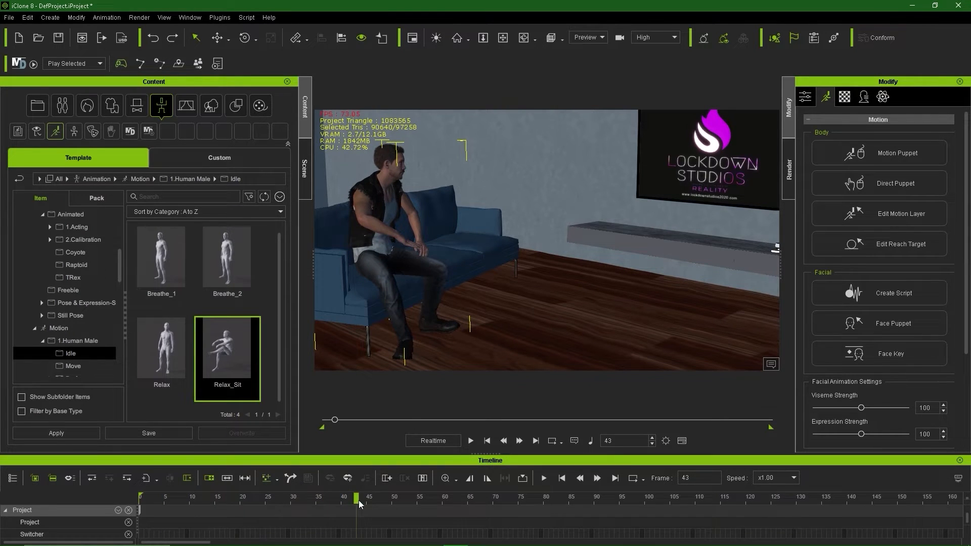
drag(358, 500, 725, 489)
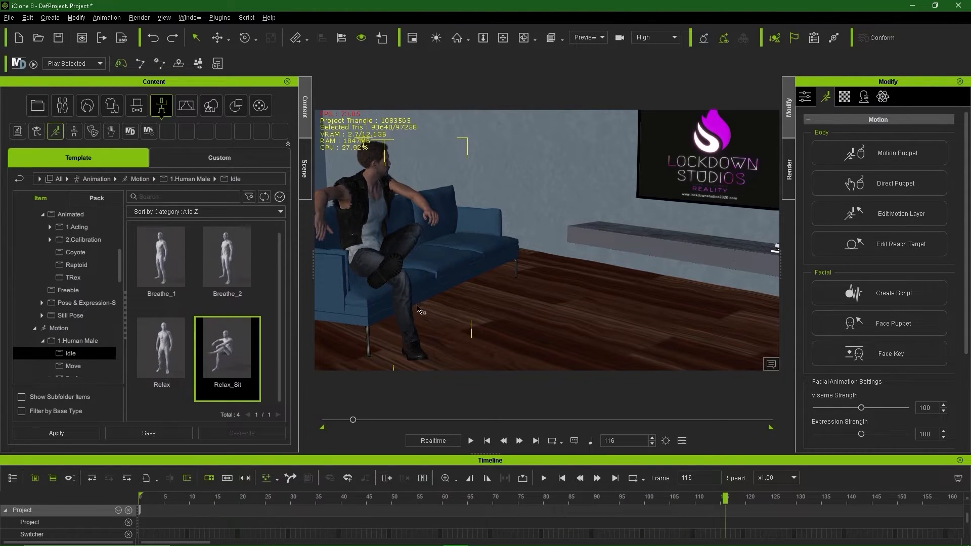
right_drag(496, 314, 619, 305)
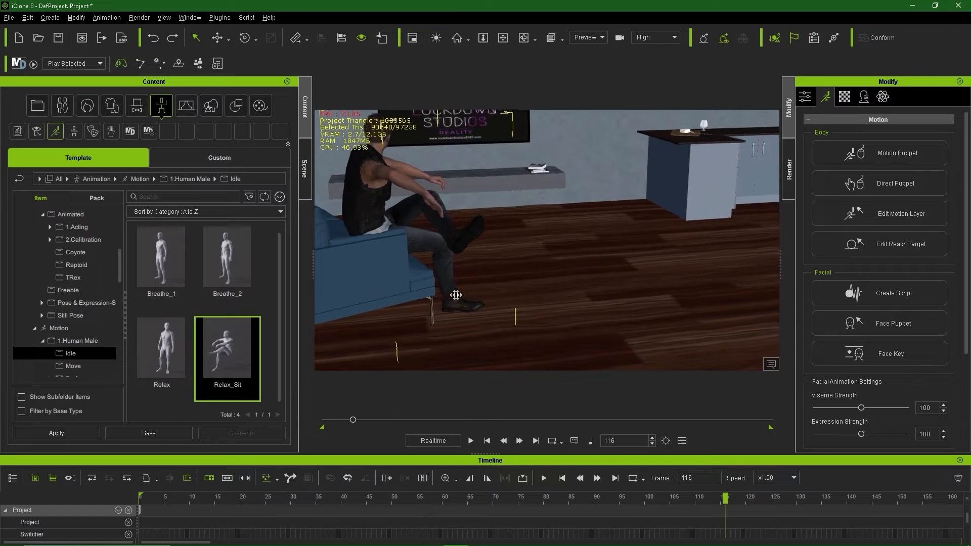
middle_drag(456, 296, 536, 300)
right_drag(442, 290, 490, 272)
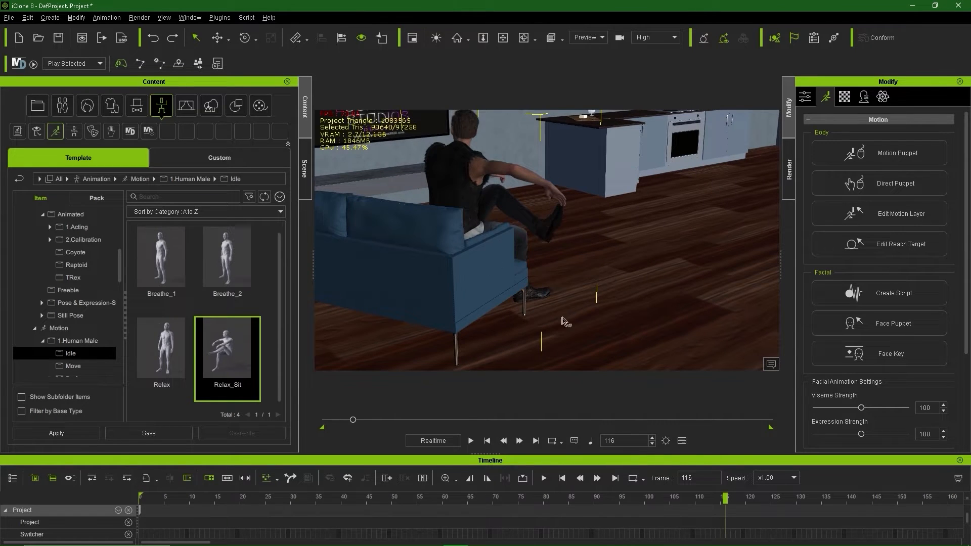
right_drag(564, 322, 228, 293)
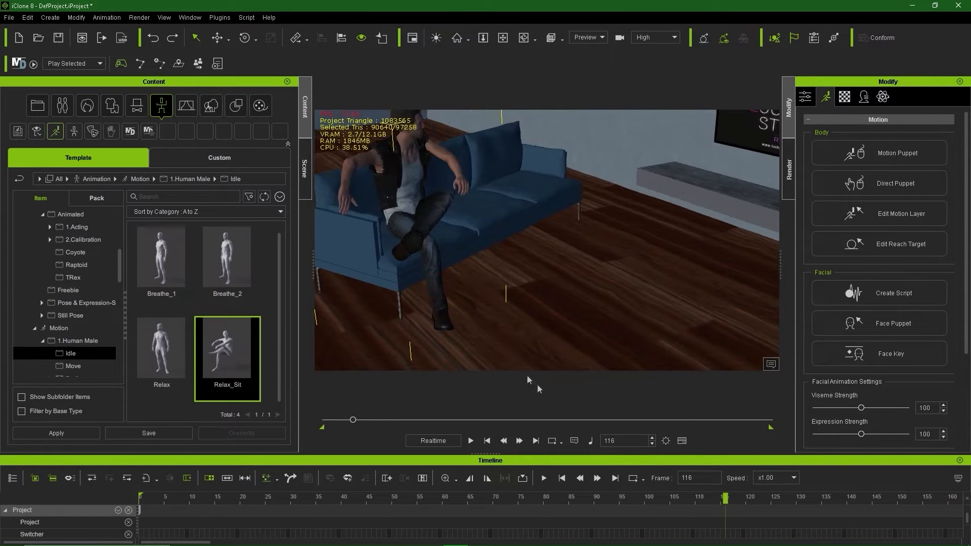
drag(724, 498, 918, 528)
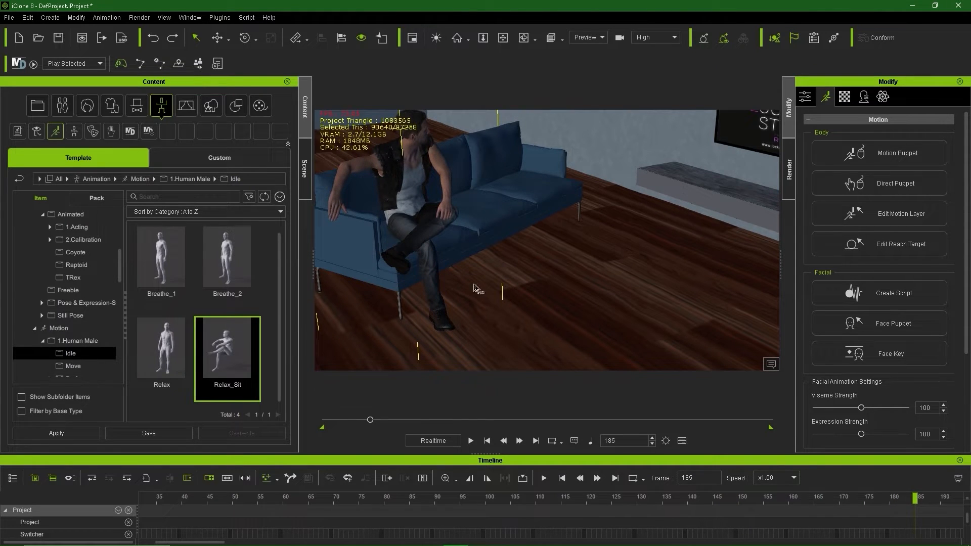
mouse_move(450, 284)
right_down()
mouse_move(449, 253)
mouse_move(415, 239)
mouse_move(488, 239)
mouse_move(461, 266)
mouse_move(519, 278)
mouse_move(448, 279)
right_up()
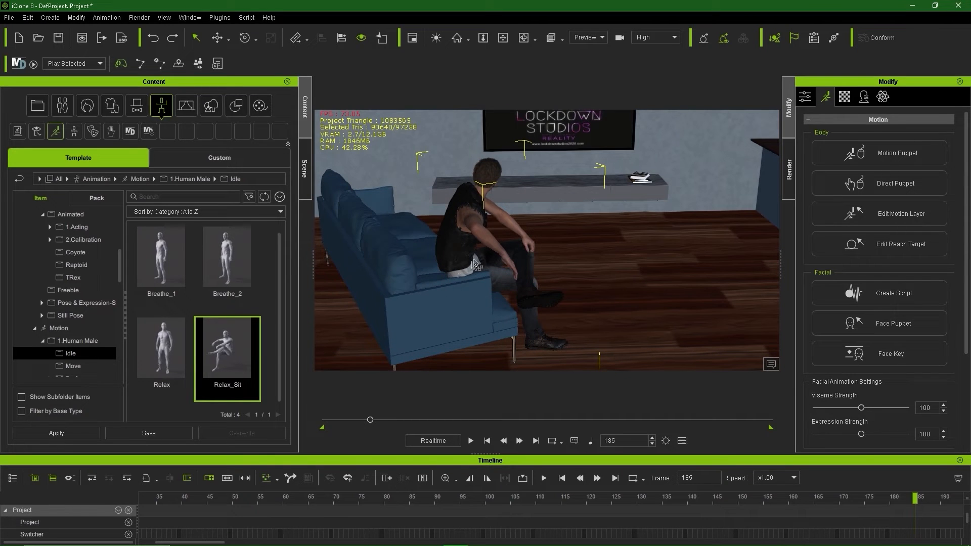
Step: In Edit Motion Layer, rotate the hip to tilt the upper body back
click(882, 211)
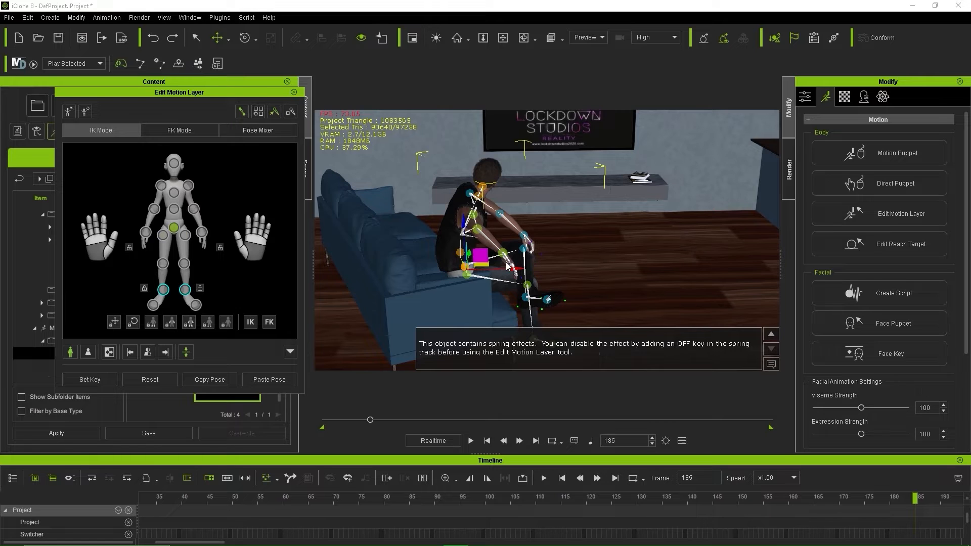
key(w)
key(e)
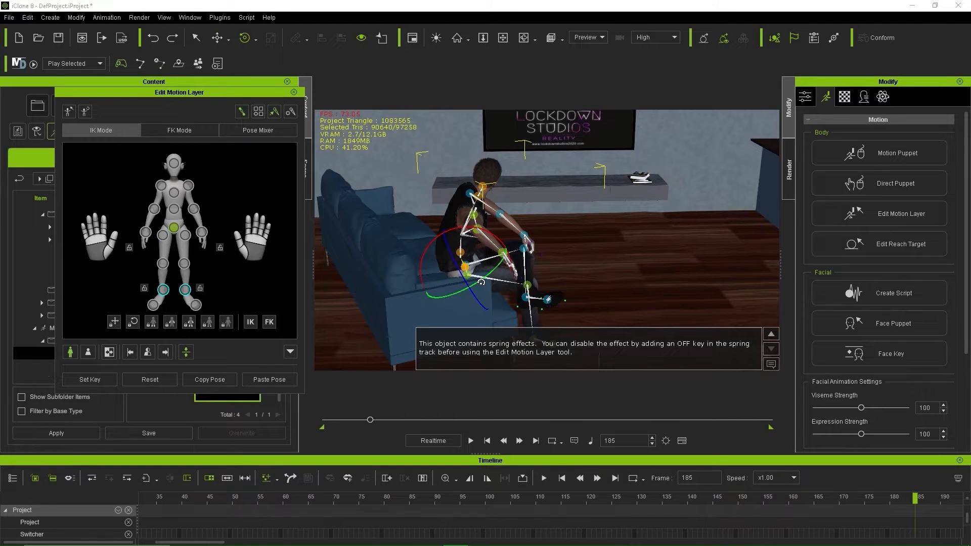
key(e)
drag(479, 285, 487, 284)
middle_drag(626, 281, 596, 271)
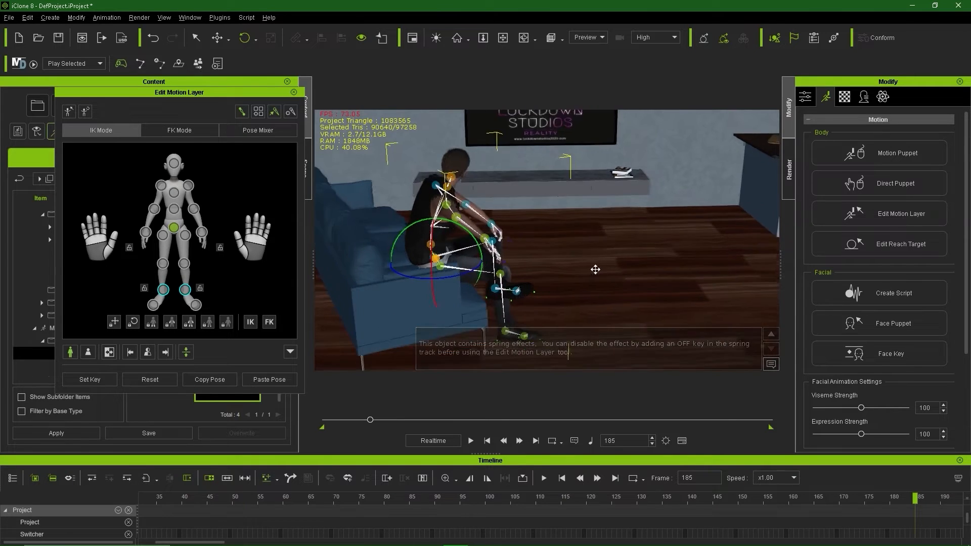
alt+drag(581, 268, 613, 274)
Step: Pull the hand back toward the chest, lean the upper body against the sofa, and raise the shoulder
key(w)
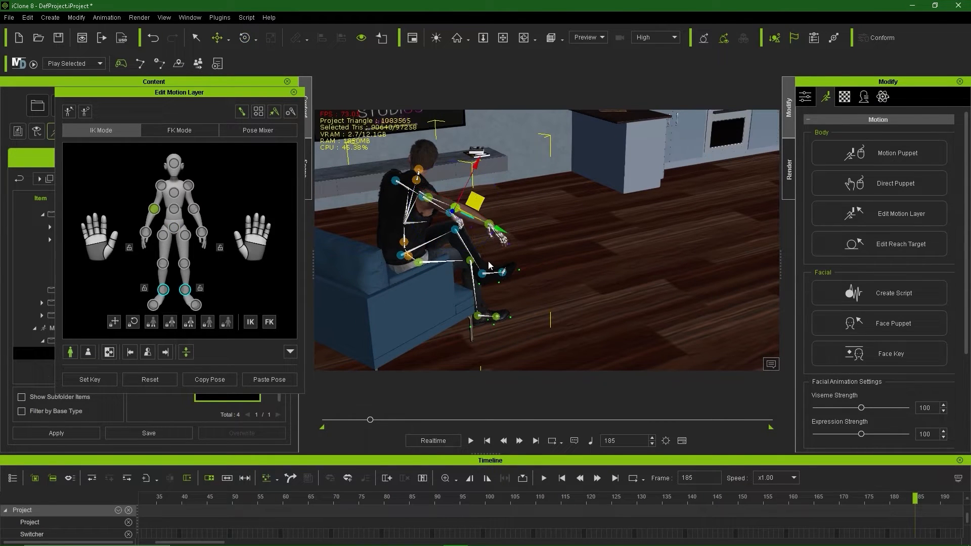
drag(477, 174, 452, 172)
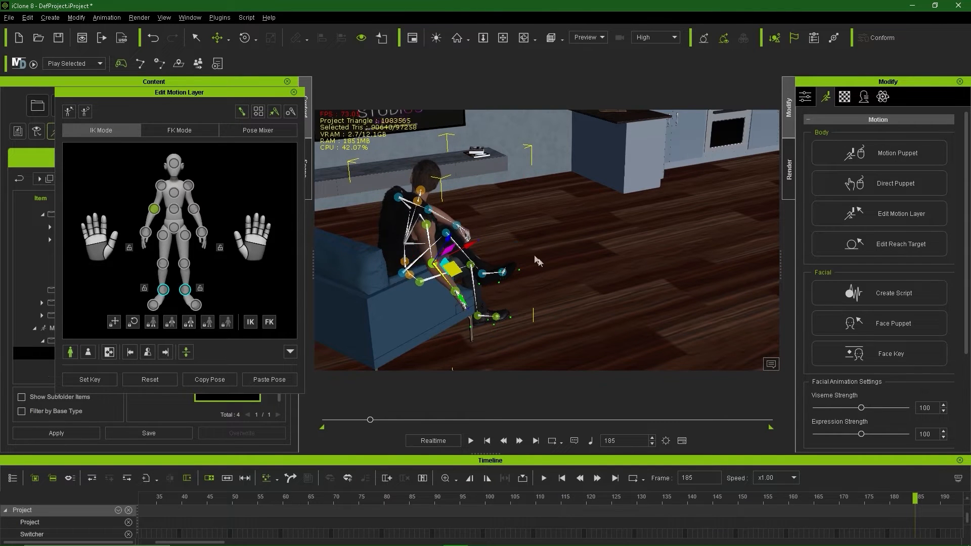
alt+drag(537, 260, 580, 322)
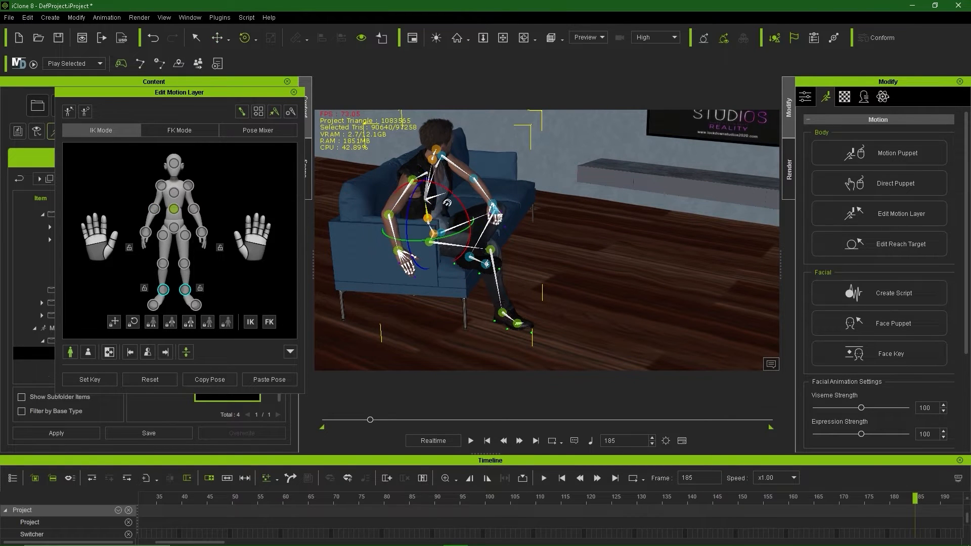
drag(453, 196, 438, 188)
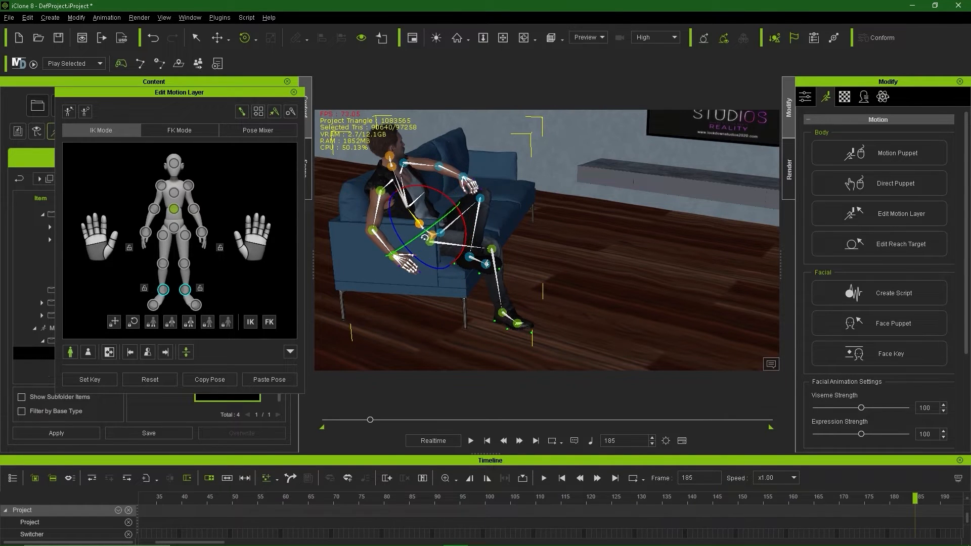
middle_drag(425, 237, 390, 253)
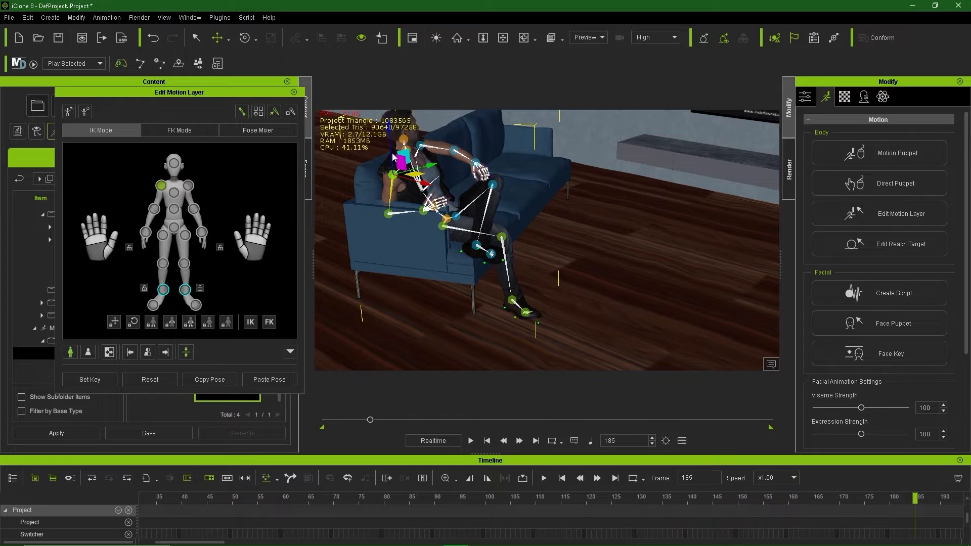
drag(392, 146, 393, 143)
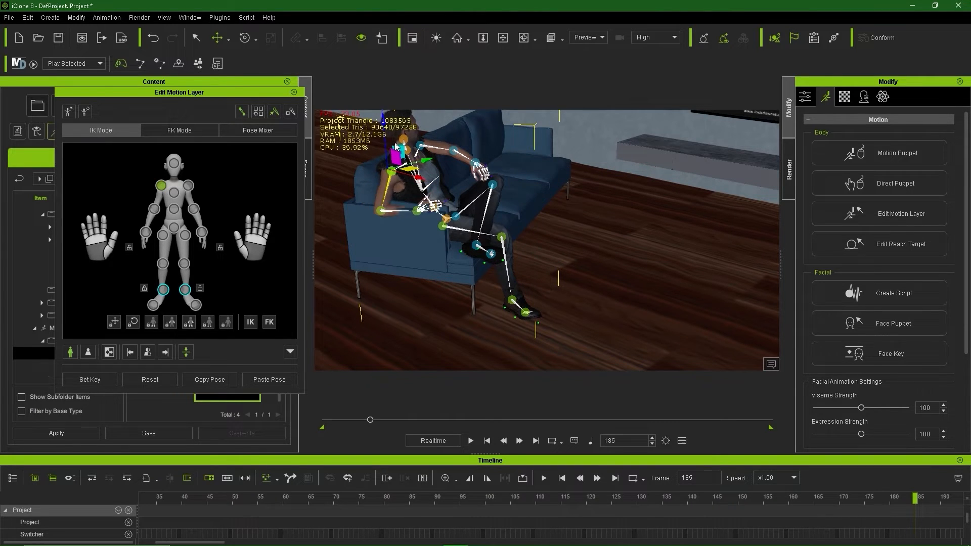
alt+drag(482, 205, 414, 233)
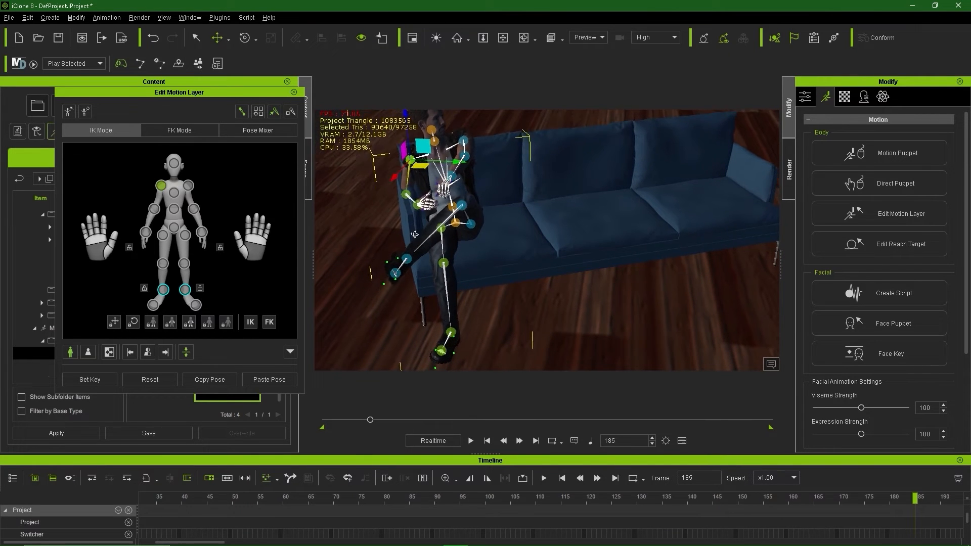
Step: Shift the pelvis right, rotate the hip, right forearm and upper arm to tuck the arm in
click(460, 218)
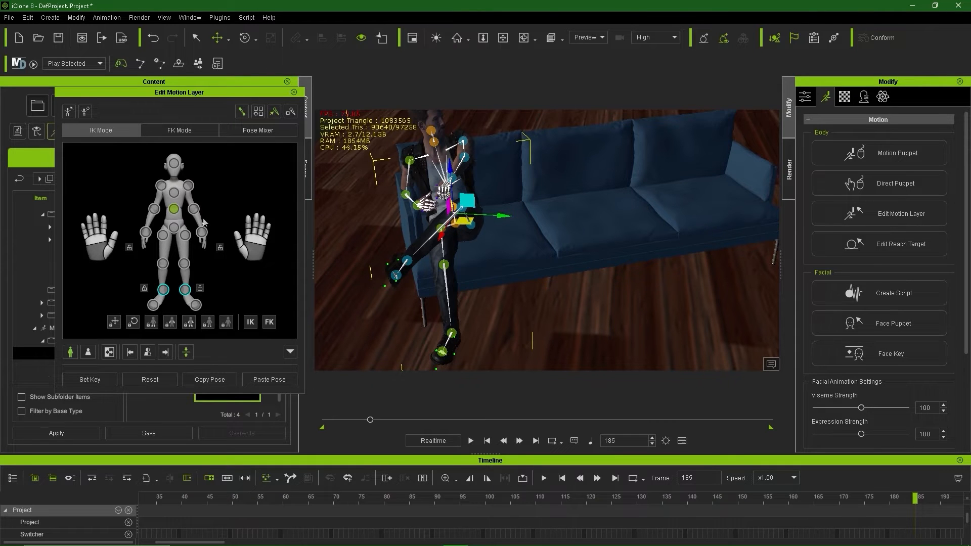
click(174, 230)
drag(506, 229, 509, 230)
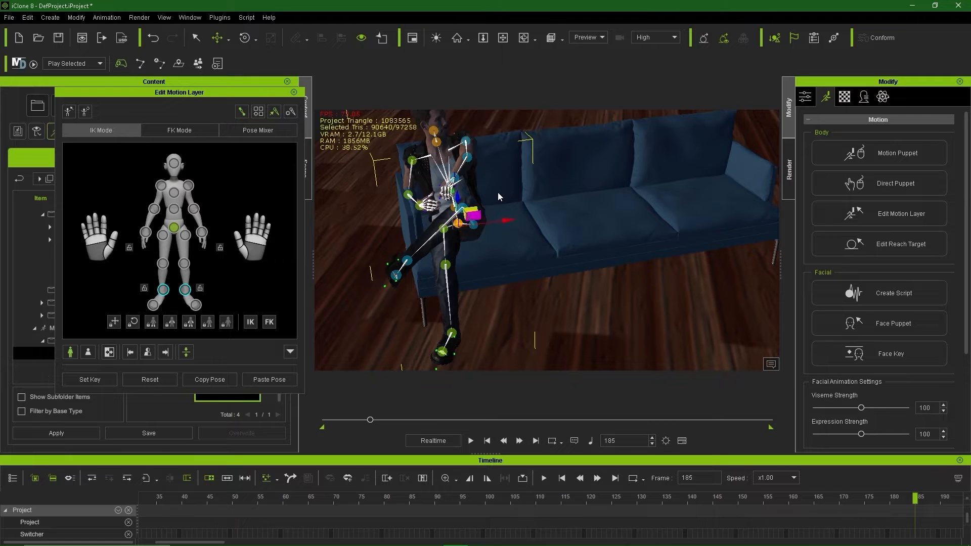
drag(478, 203, 488, 204)
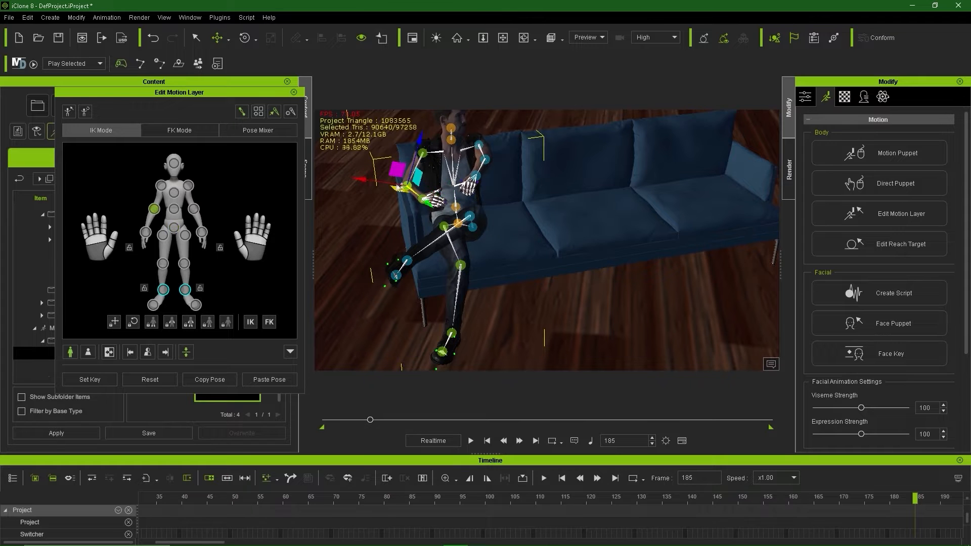
click(414, 196)
drag(414, 198, 377, 196)
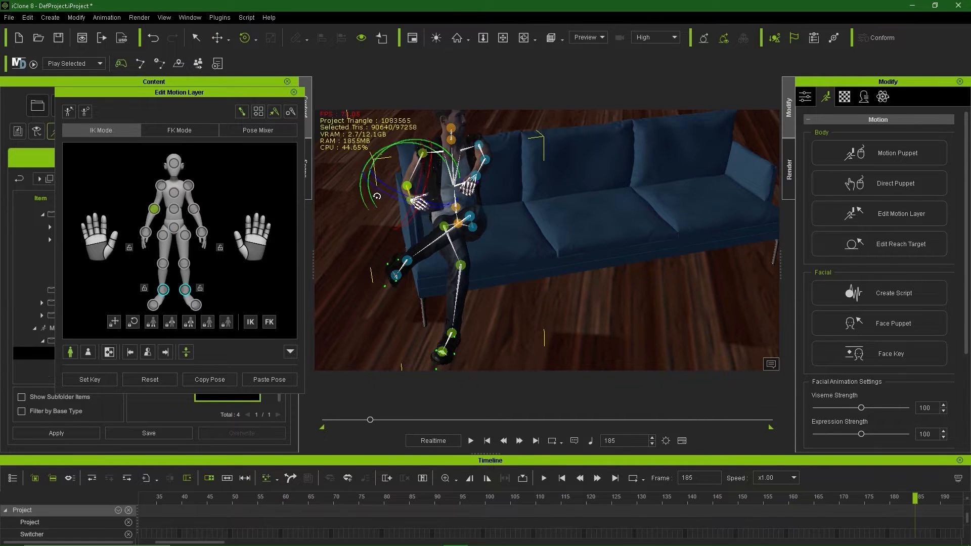
alt+middle_drag(351, 221, 377, 260)
click(488, 177)
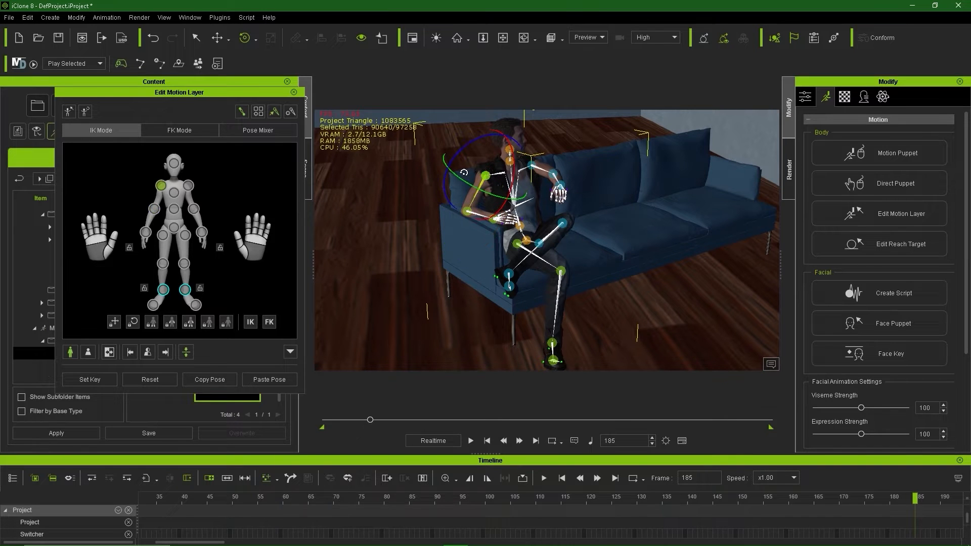
drag(463, 173, 436, 165)
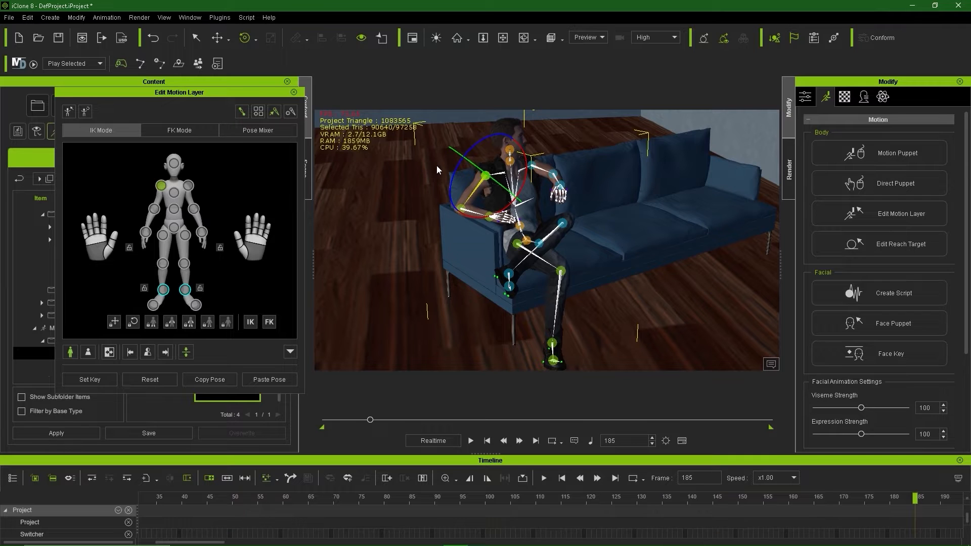
alt+right_drag(581, 349, 519, 232)
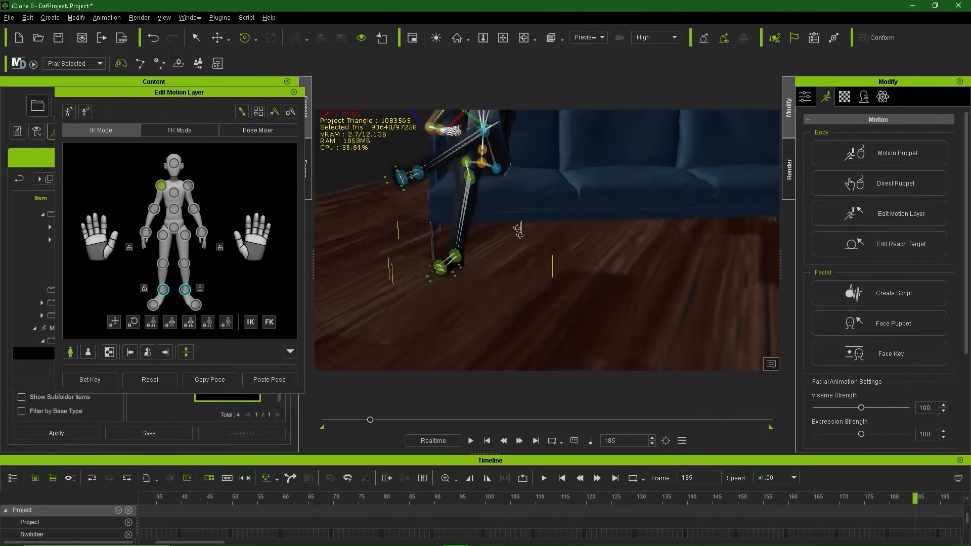
Step: Adjust the ankle and shift the crossed knee slightly on the sofa
click(455, 256)
alt+right_drag(496, 281, 434, 212)
click(418, 150)
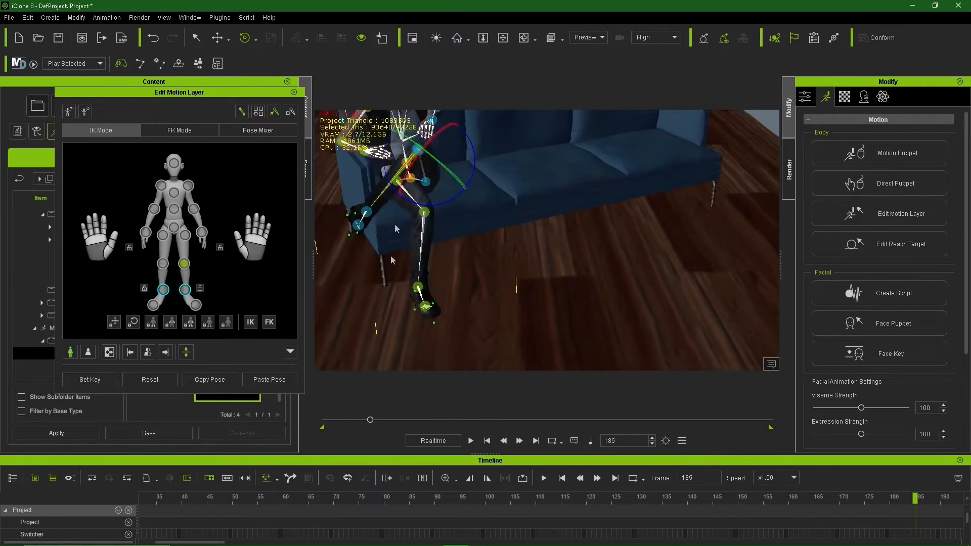
drag(452, 174, 470, 191)
alt+right_drag(470, 190, 470, 223)
Step: Rotate the right hand's finger bones and turn the wrist joint
click(481, 233)
scroll(471, 243, up, 5)
alt+drag(442, 276, 459, 263)
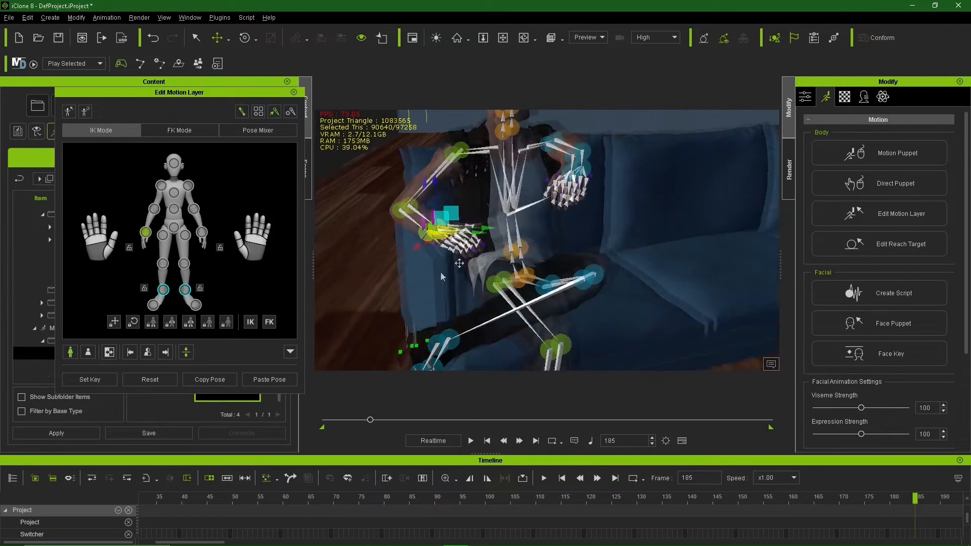
key(e)
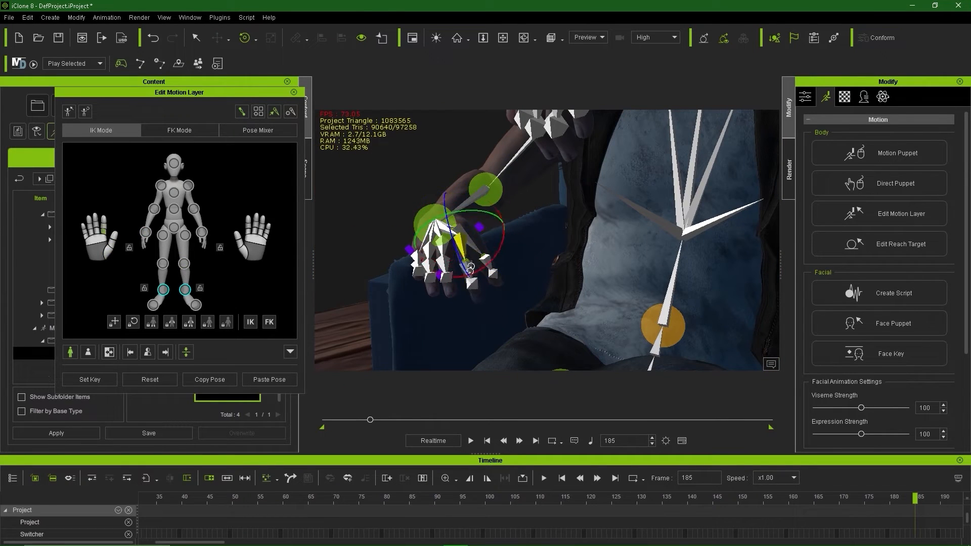
click(443, 263)
click(429, 256)
alt+right_drag(435, 248, 485, 238)
click(411, 206)
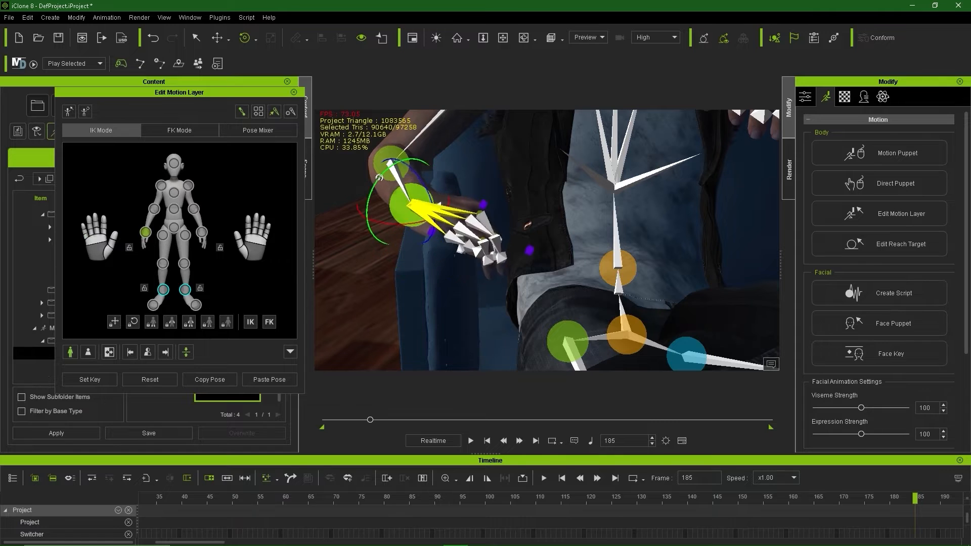
mouse_move(378, 178)
mouse_down()
mouse_move(369, 203)
mouse_move(369, 184)
mouse_up()
alt+right_drag(405, 212, 445, 273)
Step: Bend and rotate the right thumb's tip and middle bone
click(460, 208)
click(470, 222)
alt+right_drag(469, 233, 437, 348)
click(440, 234)
drag(453, 228, 405, 271)
click(436, 248)
click(436, 235)
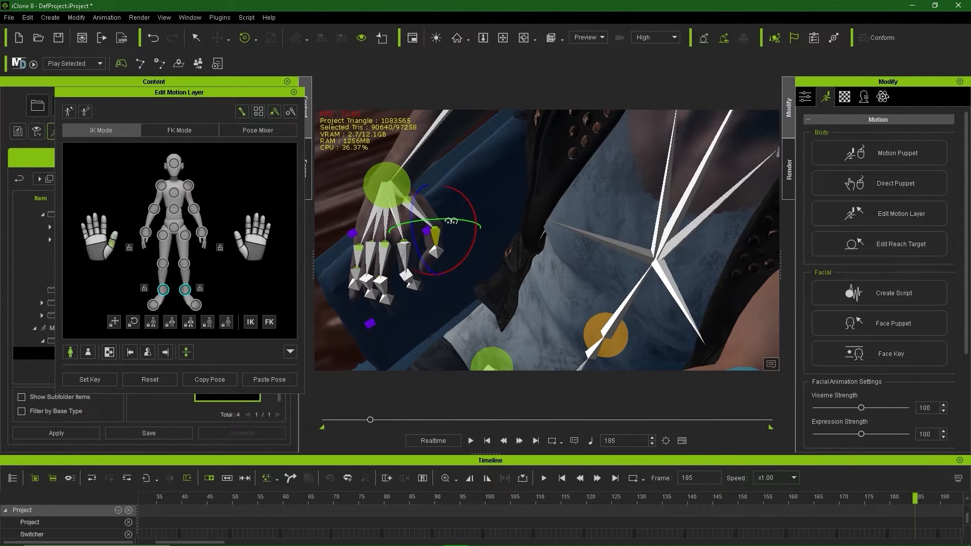
drag(451, 221, 439, 219)
alt+right_drag(455, 253, 440, 288)
Step: Adjust the middle finger's joints and bend the thumb's middle bone downward
click(415, 236)
click(423, 256)
click(459, 249)
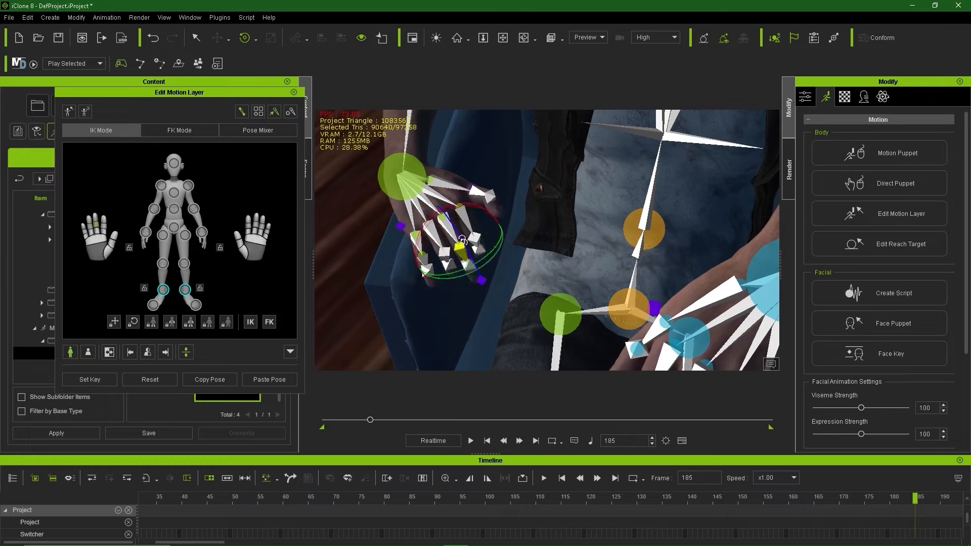
alt+right_drag(463, 241, 486, 238)
click(439, 211)
click(431, 207)
drag(454, 210, 449, 229)
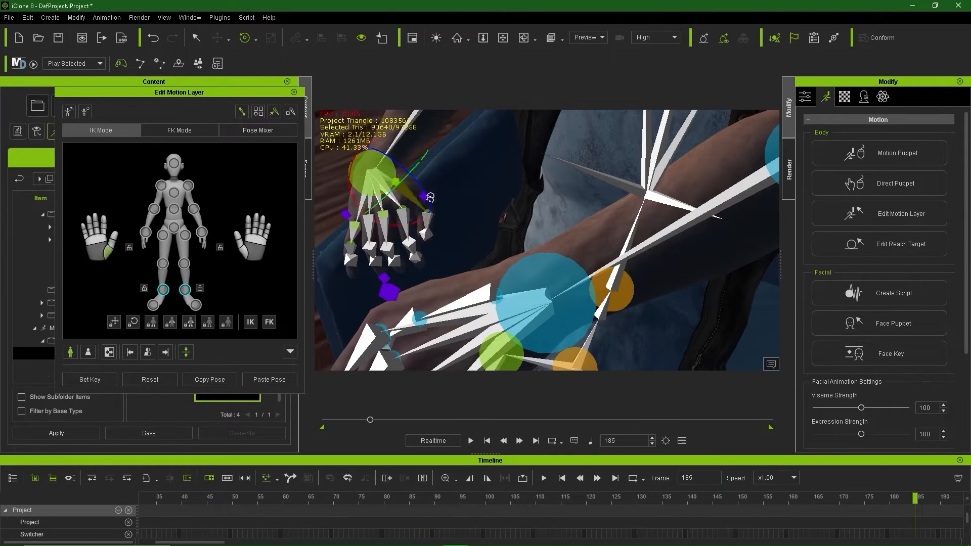
alt+right_drag(435, 217, 506, 237)
Step: Lower the left forearm and rotate the upper arm so the hand nears the lap
scroll(557, 222, down, 8)
click(561, 211)
alt+right_drag(574, 225, 627, 253)
key(w)
drag(500, 157, 480, 190)
alt+right_drag(485, 217, 303, 284)
key(e)
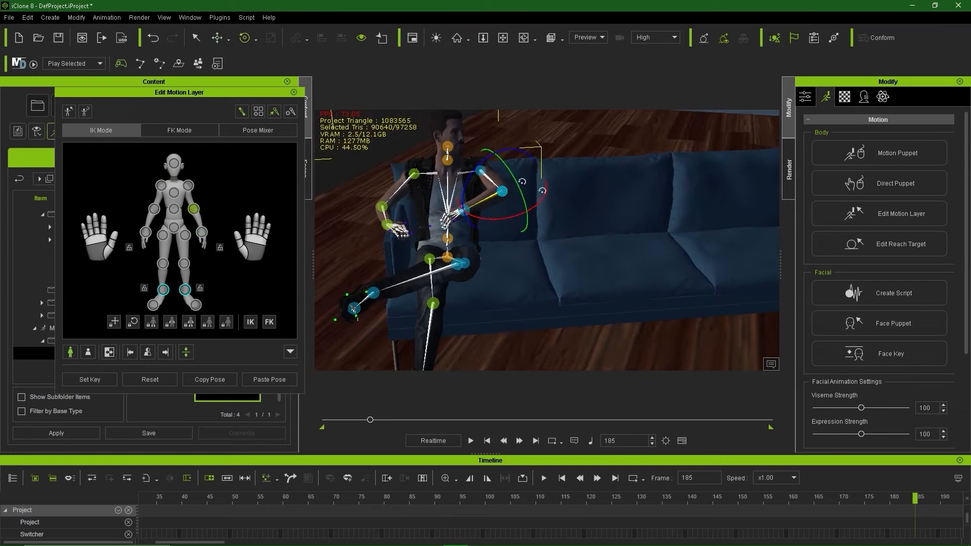
drag(543, 191, 538, 196)
click(491, 181)
drag(467, 167, 467, 187)
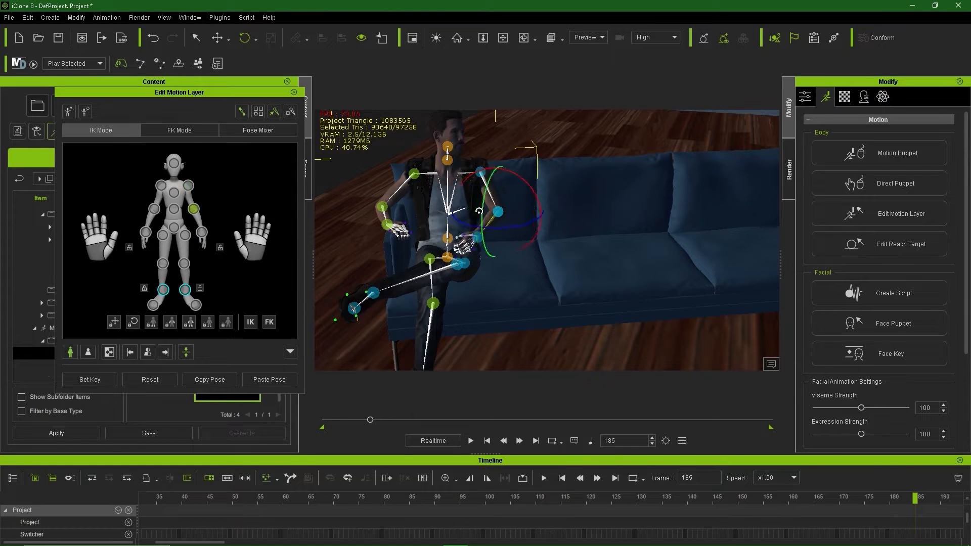
Step: Move and rotate the hand downward onto the lap, then stop editing the motion layer
alt+right_drag(459, 232, 561, 240)
scroll(506, 235, up, 5)
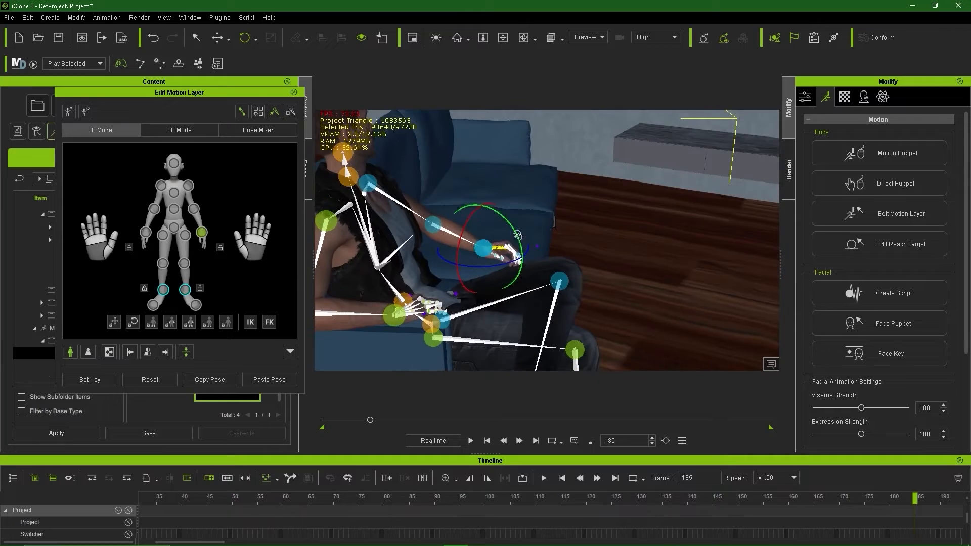
click(203, 231)
key(w)
drag(487, 206, 486, 224)
alt+right_drag(653, 242, 526, 243)
key(e)
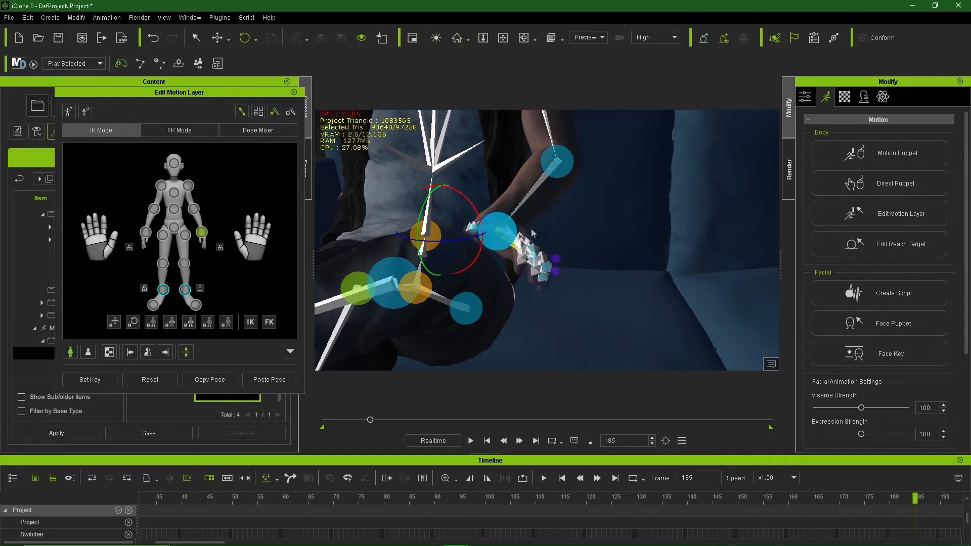
drag(531, 234, 517, 248)
scroll(536, 258, down, 5)
alt+right_drag(536, 273, 597, 284)
click(293, 92)
alt+right_drag(506, 253, 582, 242)
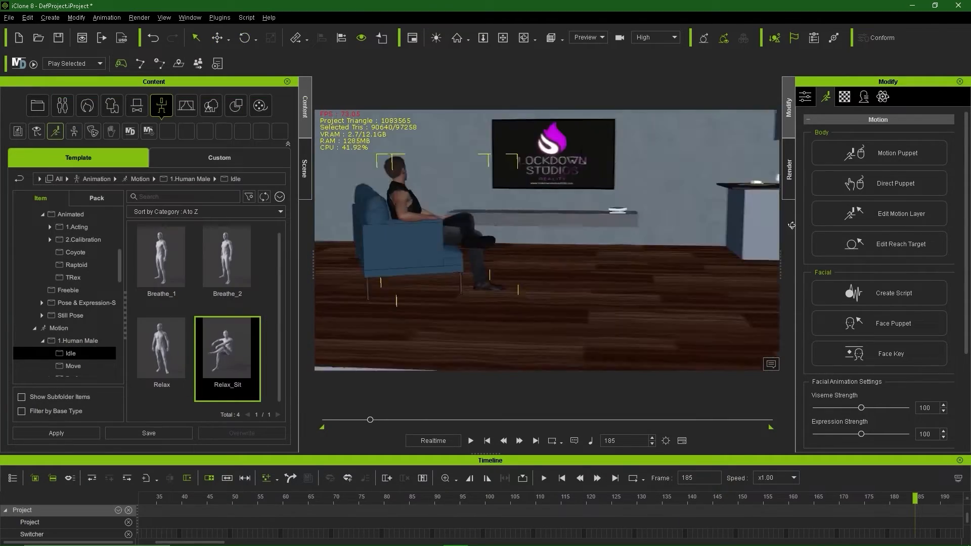
Step: Reopen motion layer editing, nudge the right toe slightly, and close the panel
scroll(546, 242, up, 5)
click(933, 222)
click(494, 282)
drag(494, 234, 494, 232)
click(293, 92)
scroll(495, 237, down, 5)
alt+right_drag(495, 238, 501, 258)
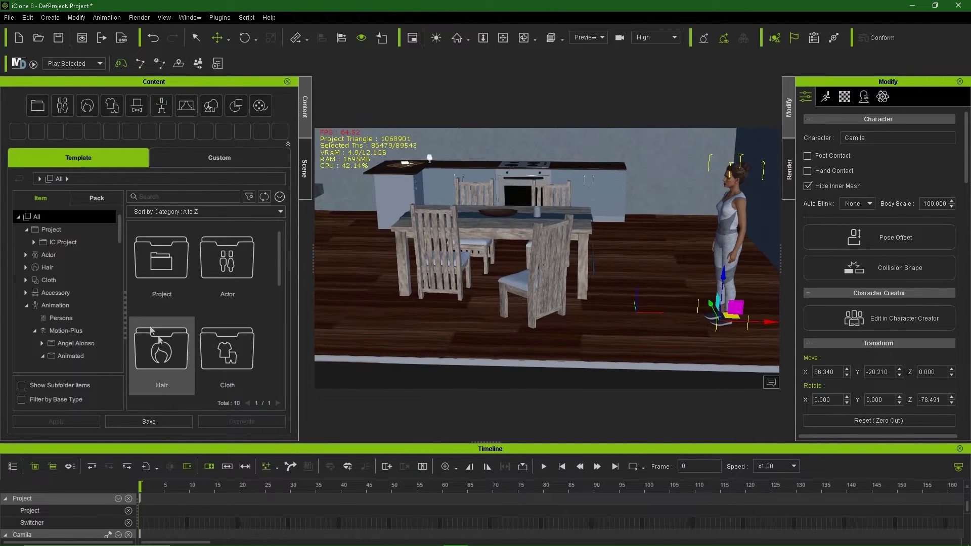
Step: Open Motion Puppet for the character and choose the Move 02_Basic walk preset
click(69, 305)
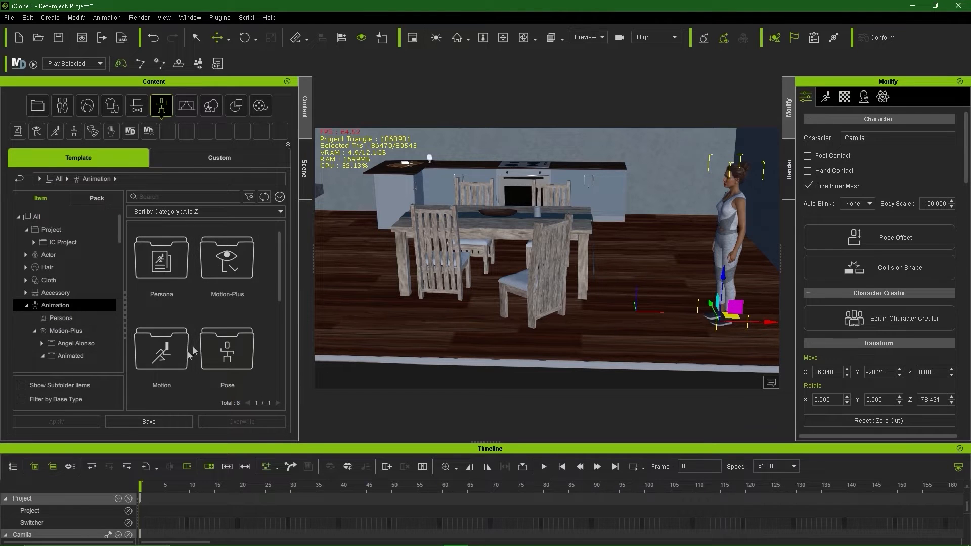
scroll(80, 344, down, 2)
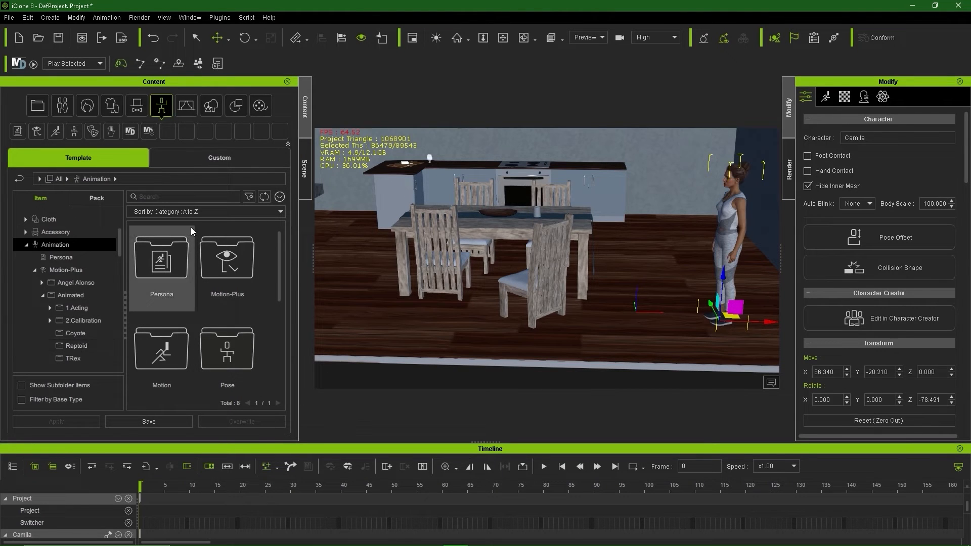
click(825, 97)
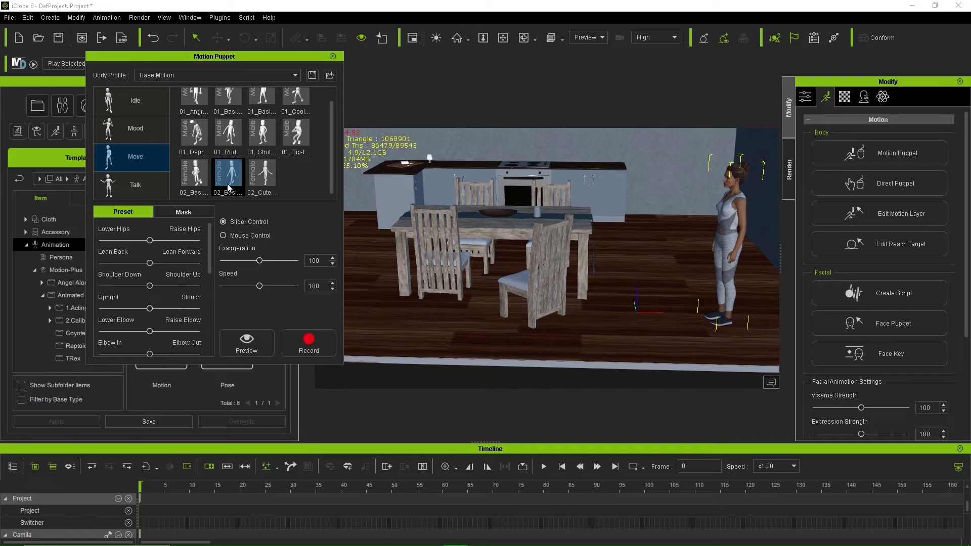
click(196, 171)
click(240, 172)
Step: Preview the basic walk on the character, scrubbing the timeline between preview runs
click(256, 349)
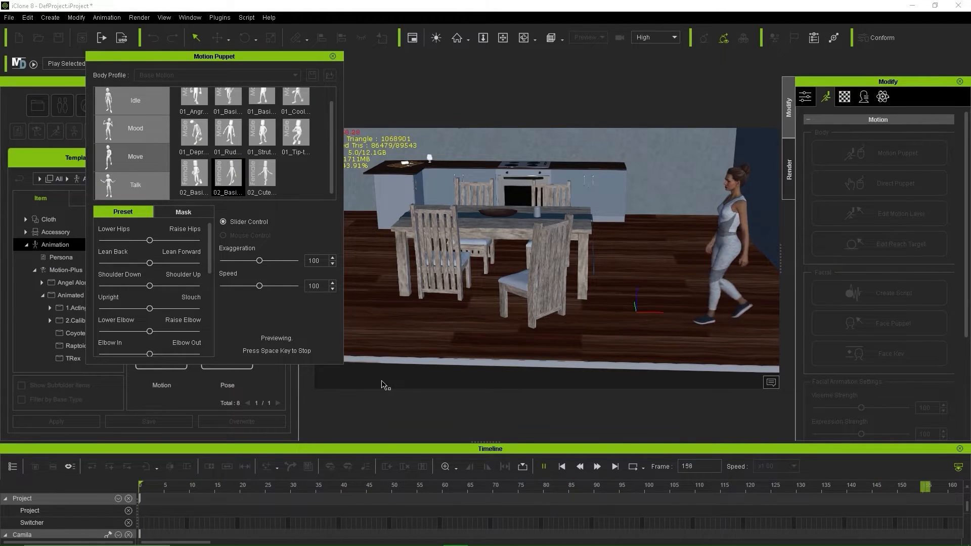
key(space)
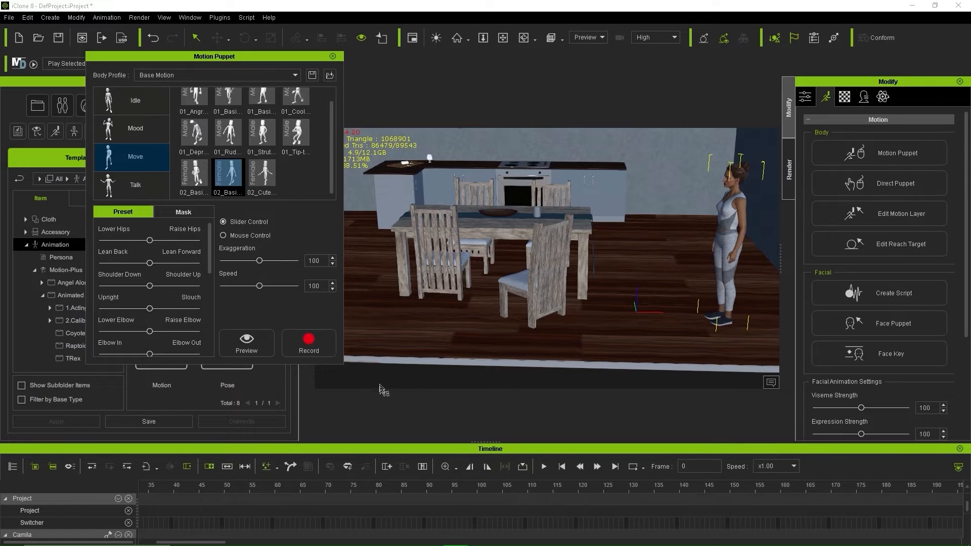
click(246, 343)
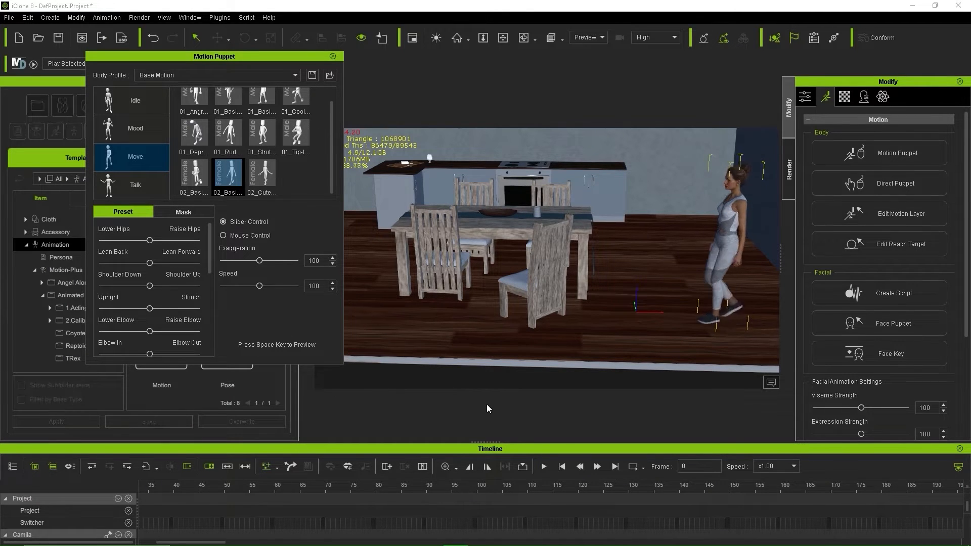
key(space)
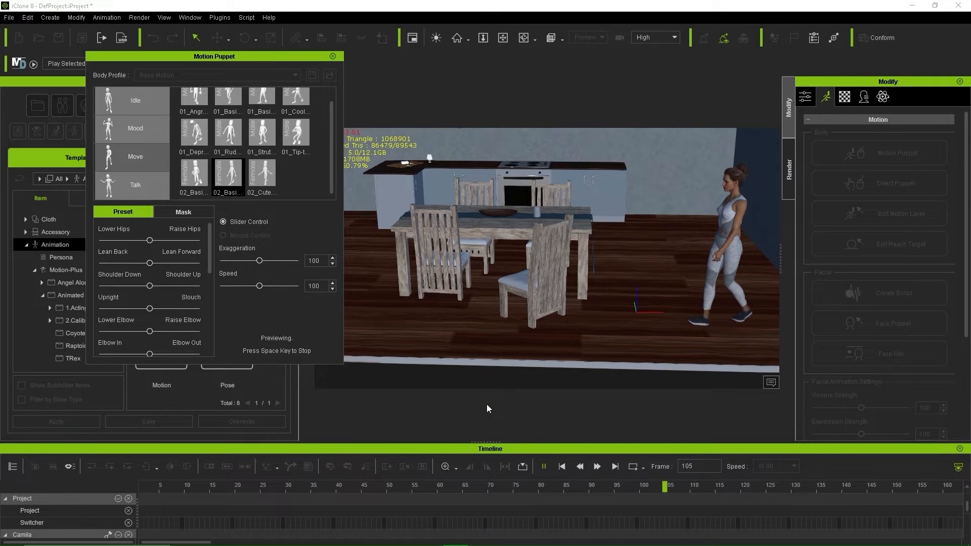
key(space)
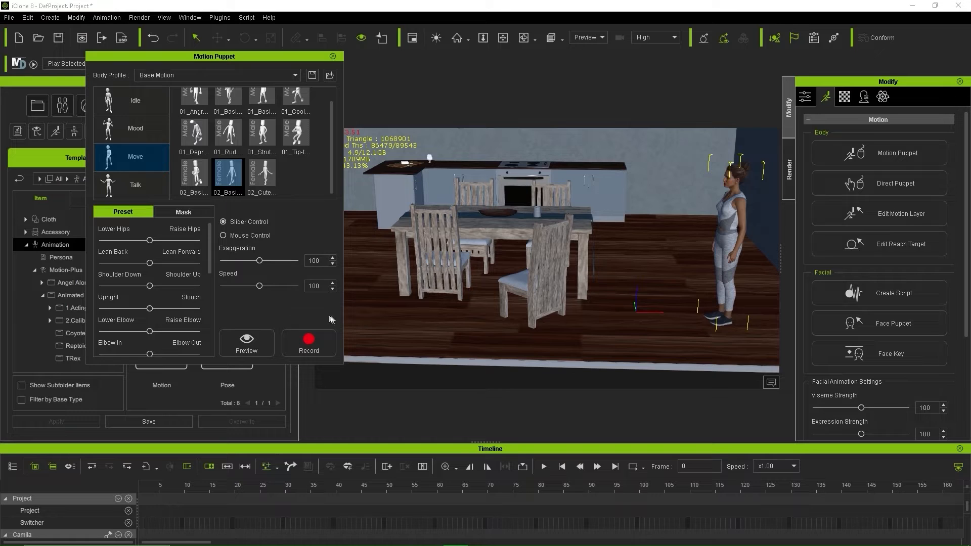
click(436, 493)
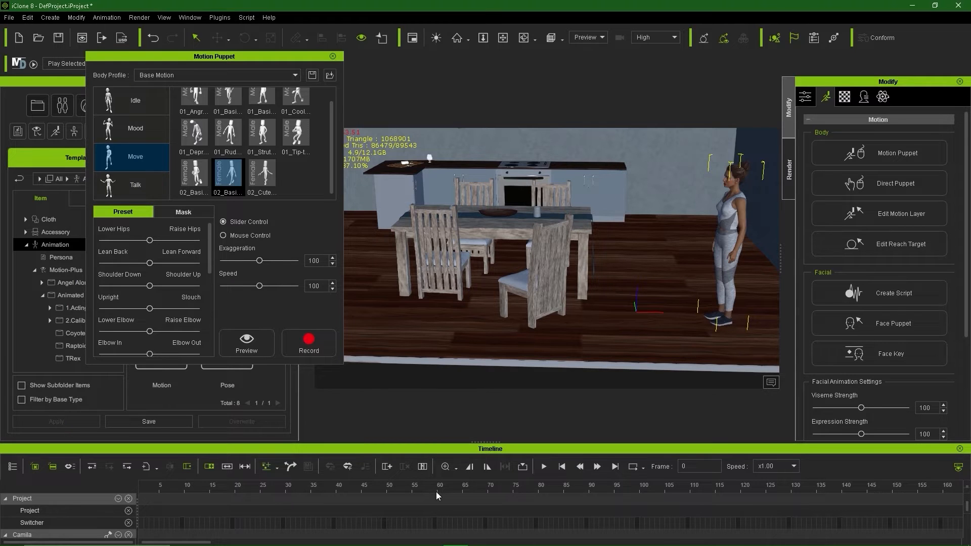
drag(432, 487, 77, 507)
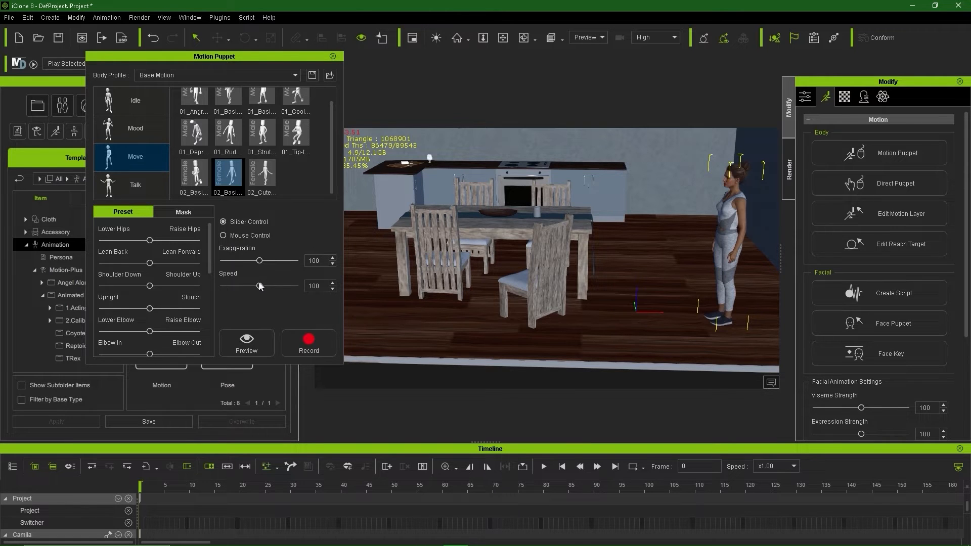
key(space)
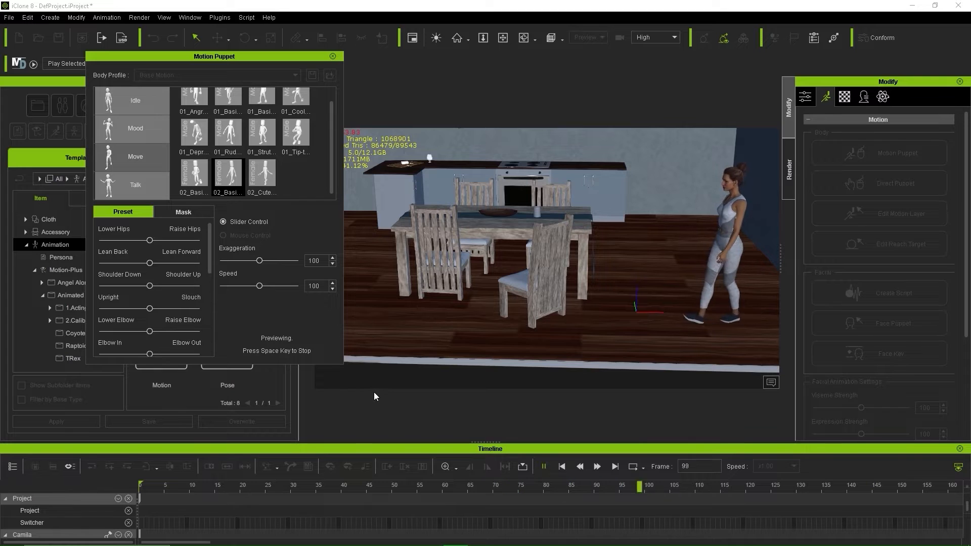
key(space)
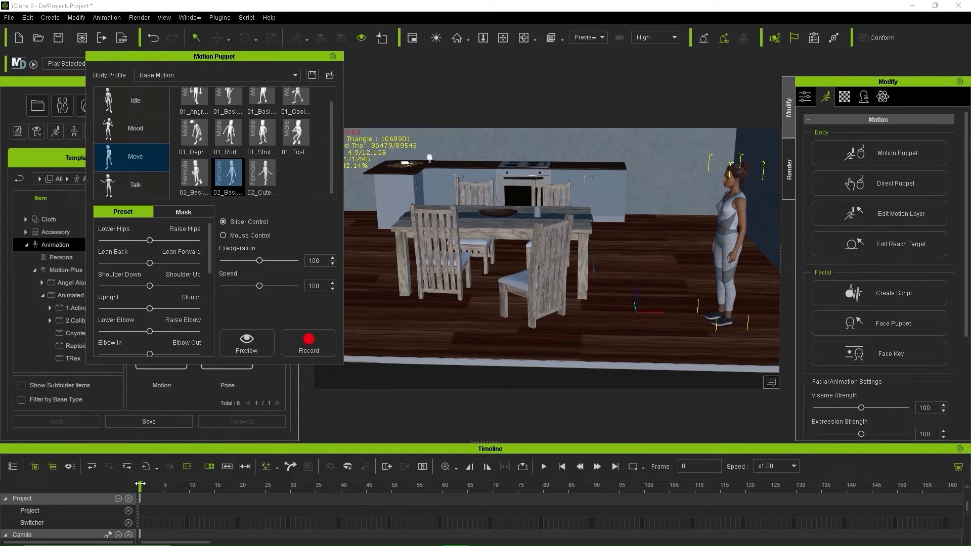
Step: Lower the walk Speed from 100 to 80 and preview it through frame 120
click(138, 485)
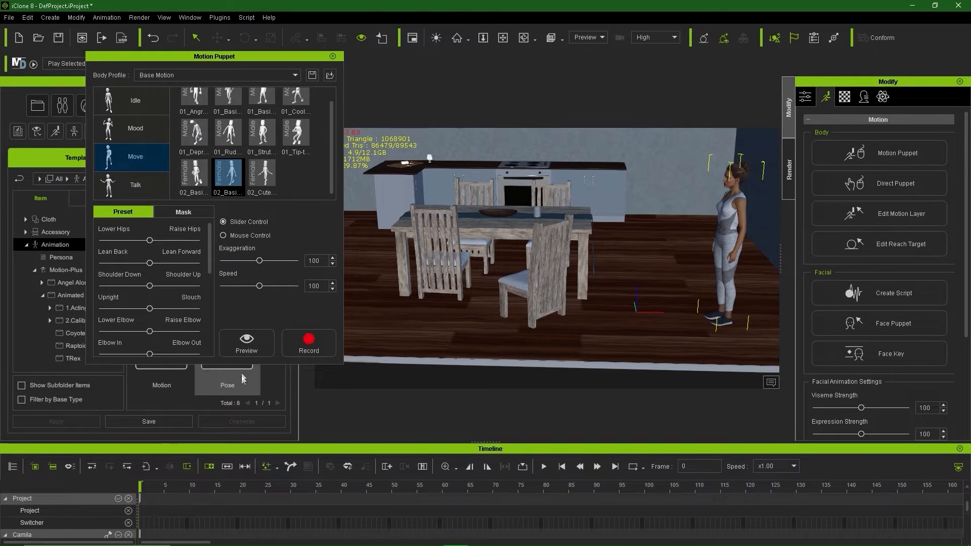
drag(259, 286, 256, 290)
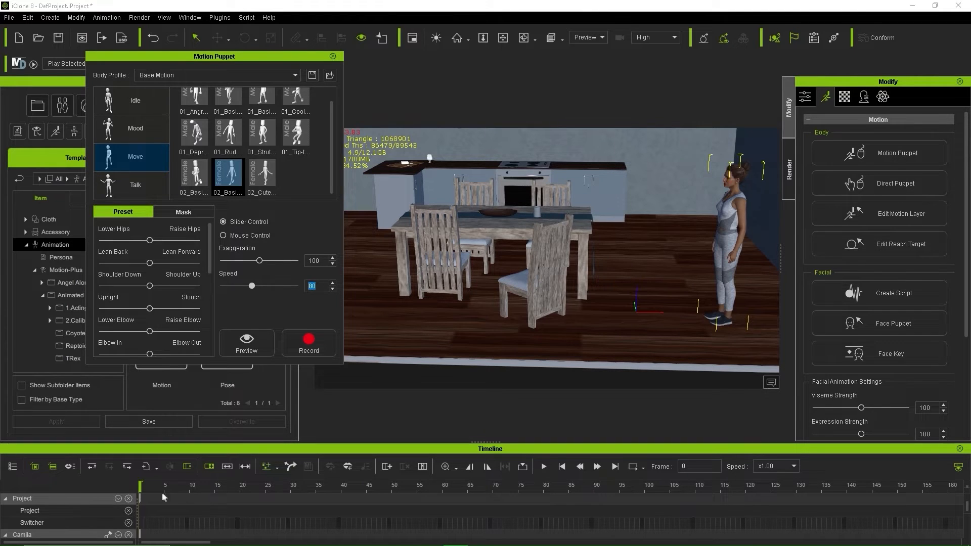
click(247, 341)
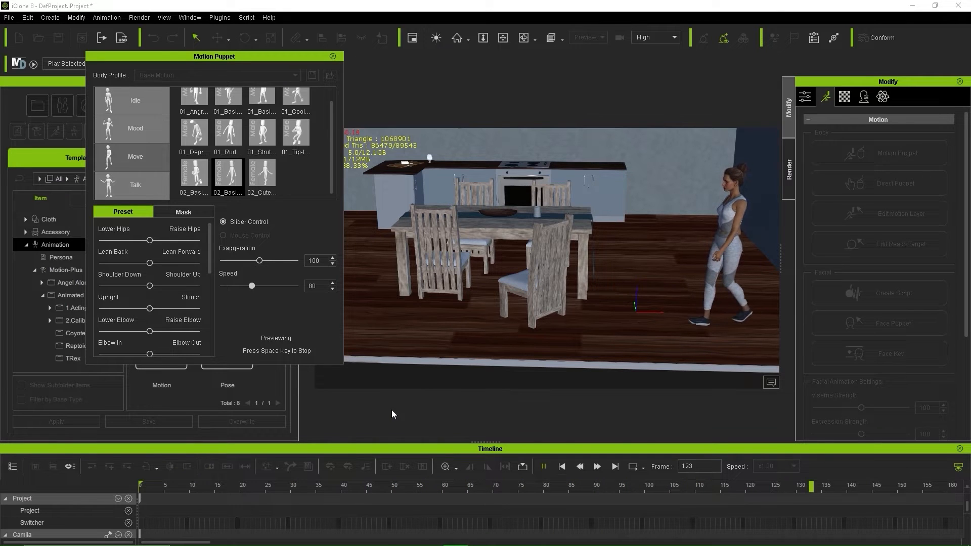
key(space)
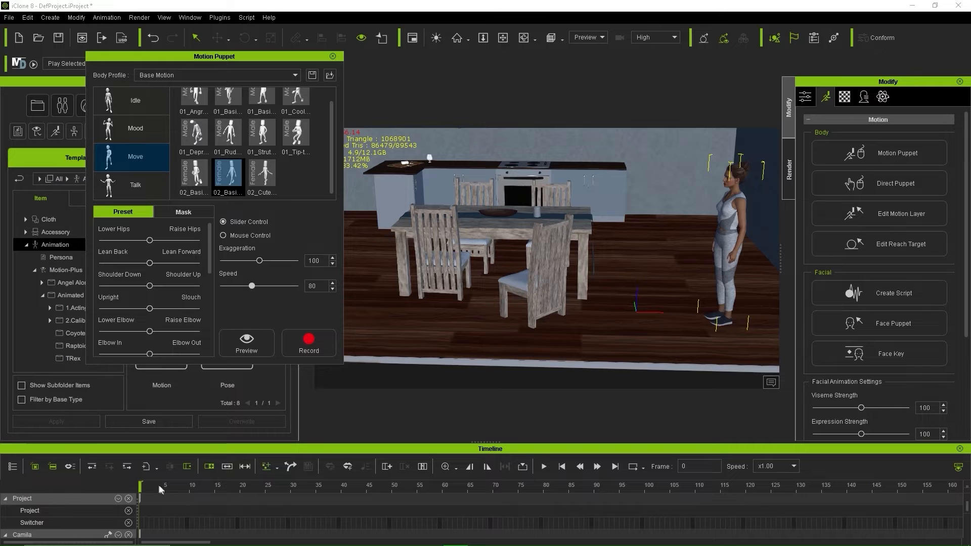
drag(142, 486, 154, 486)
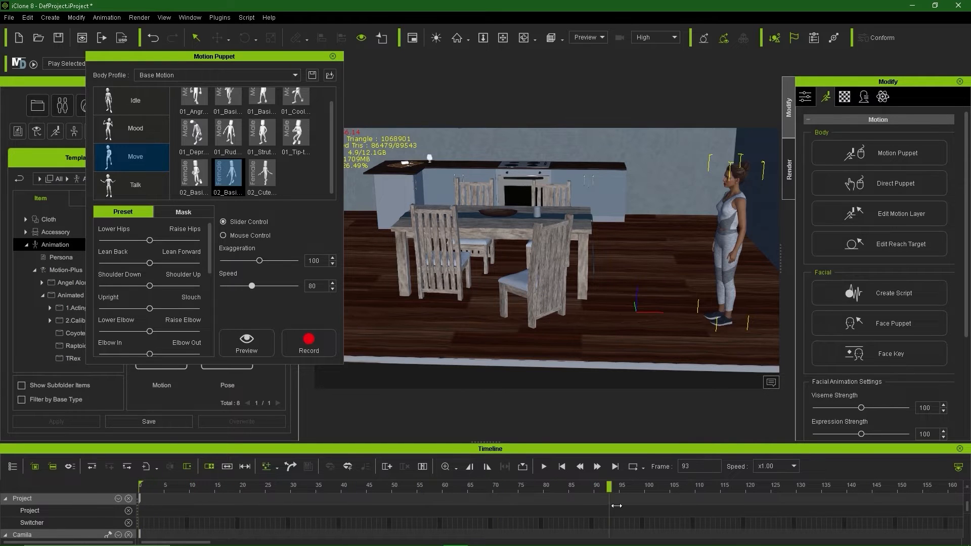
click(246, 340)
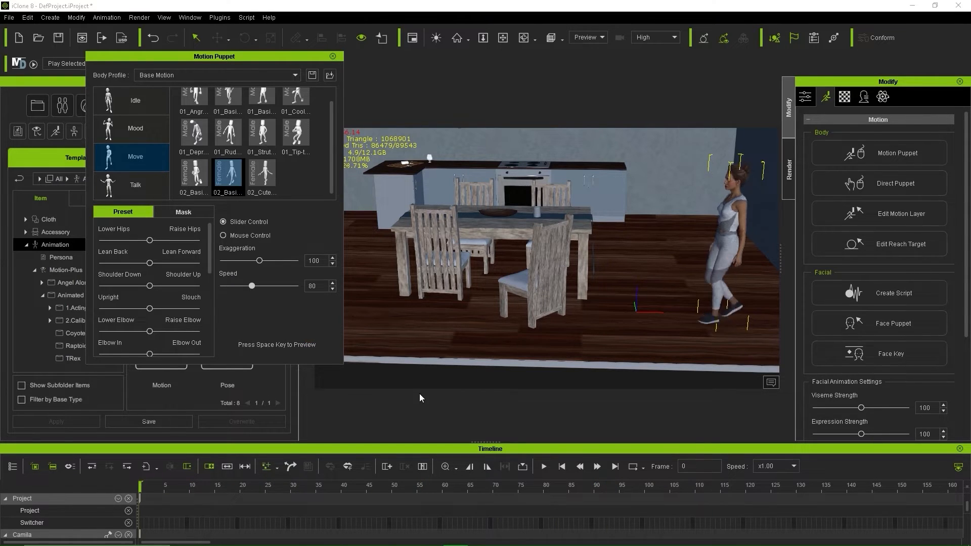
key(space)
drag(521, 495, 748, 509)
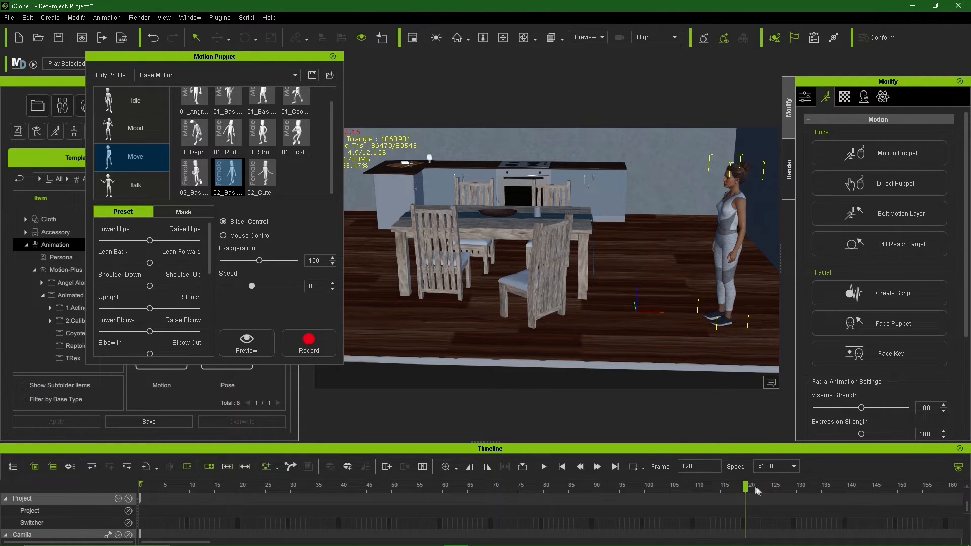
drag(746, 485, 84, 518)
Step: Record the slowed walk as a Puppet Clip, starting and stopping with Space
click(306, 347)
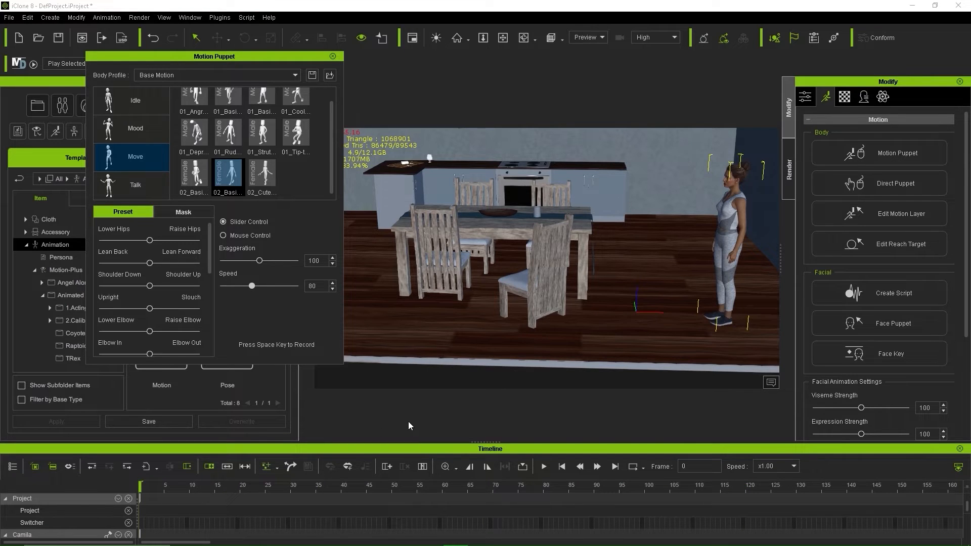
key(space)
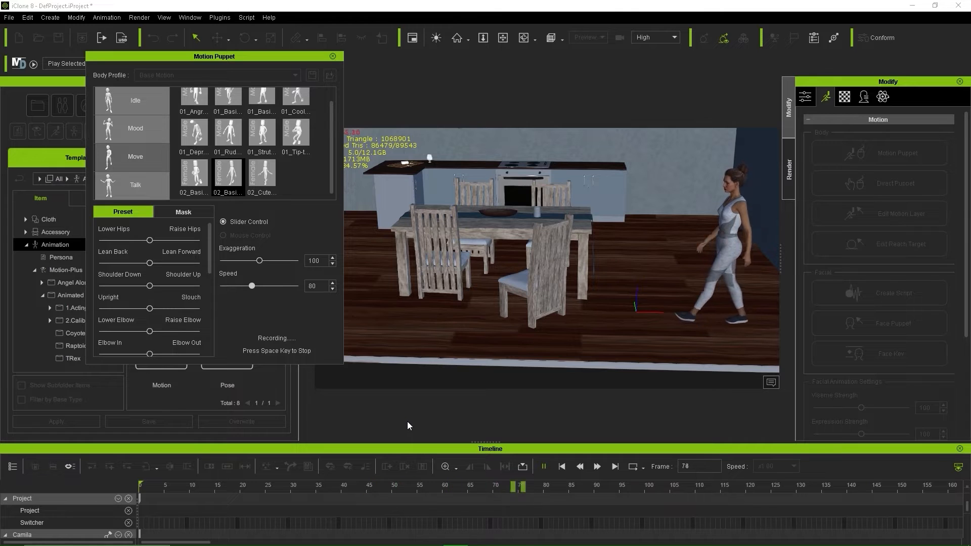
key(space)
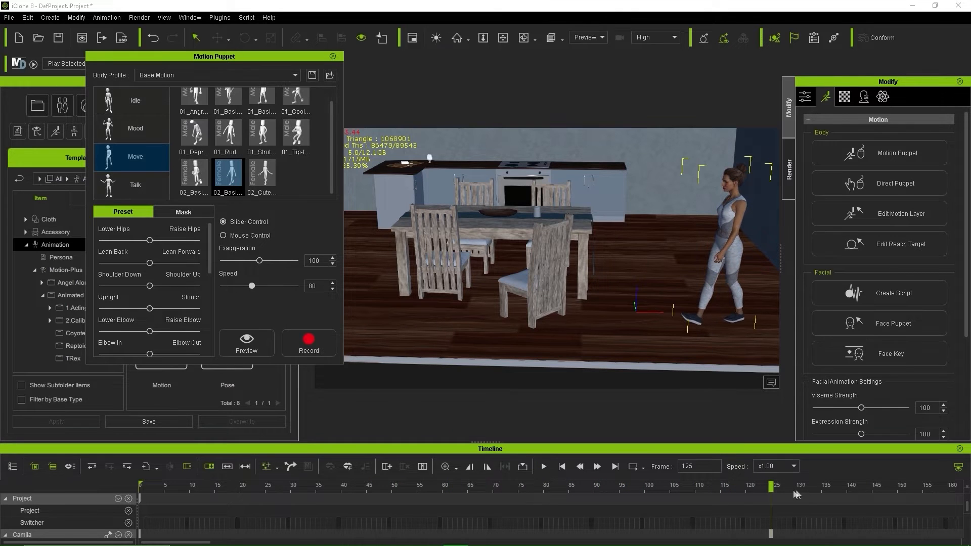
Step: Select the recorded Puppet Clip, play it back from frame 0, and stop at frame 120
drag(772, 486, 558, 487)
scroll(510, 519, down, 3)
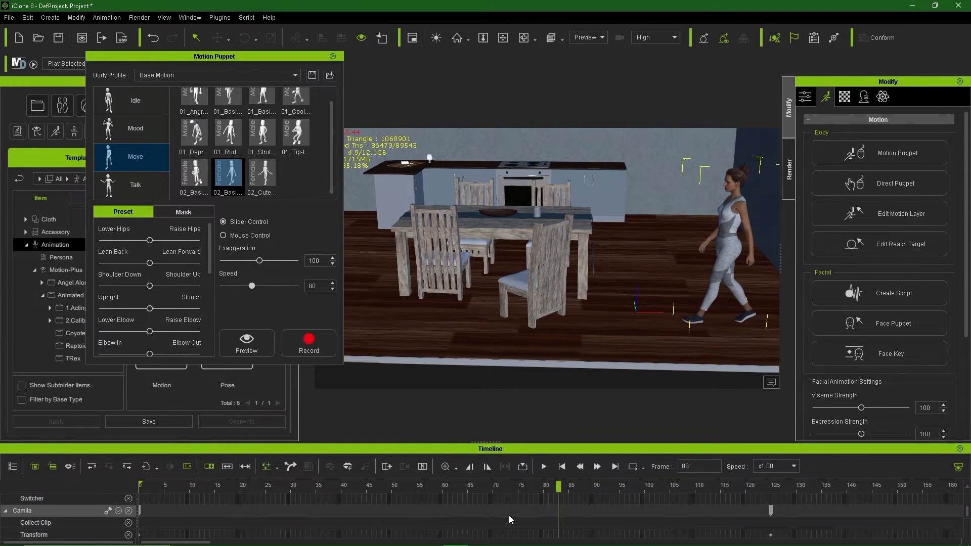
scroll(510, 520, up, 1)
click(437, 515)
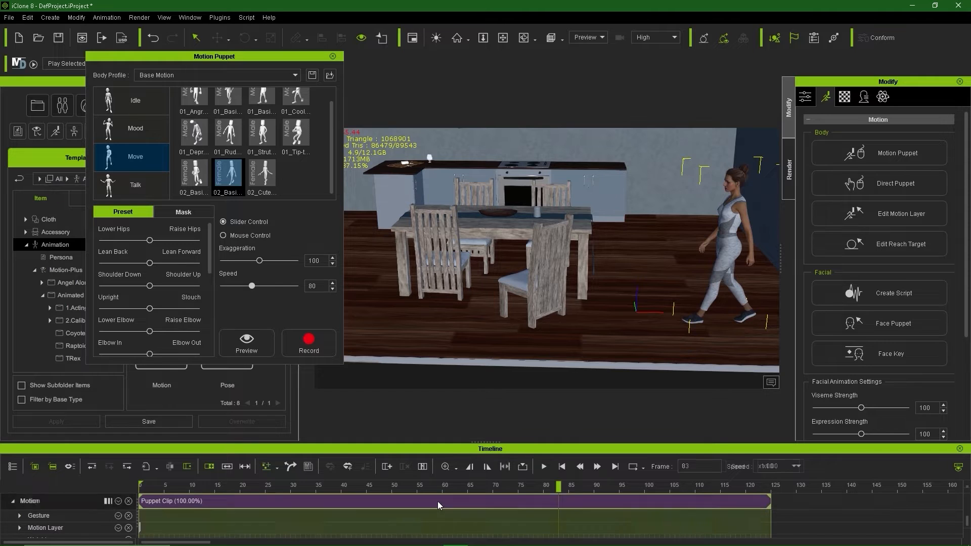
drag(417, 487, 77, 485)
key(space)
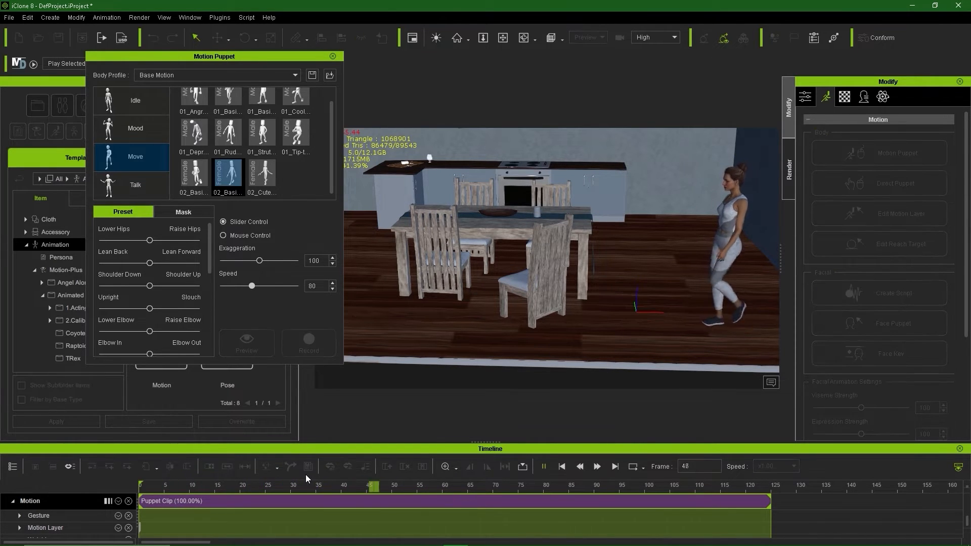
key(space)
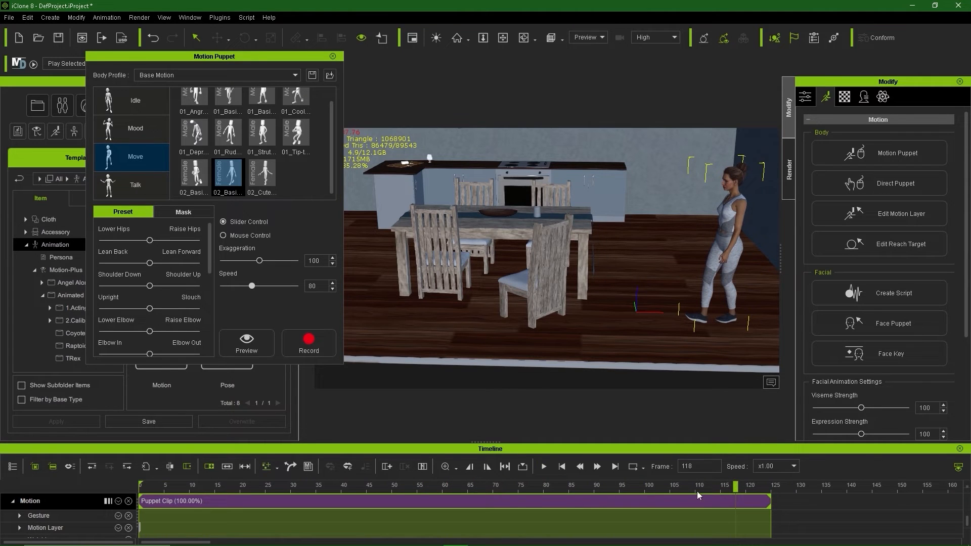
drag(740, 486, 749, 486)
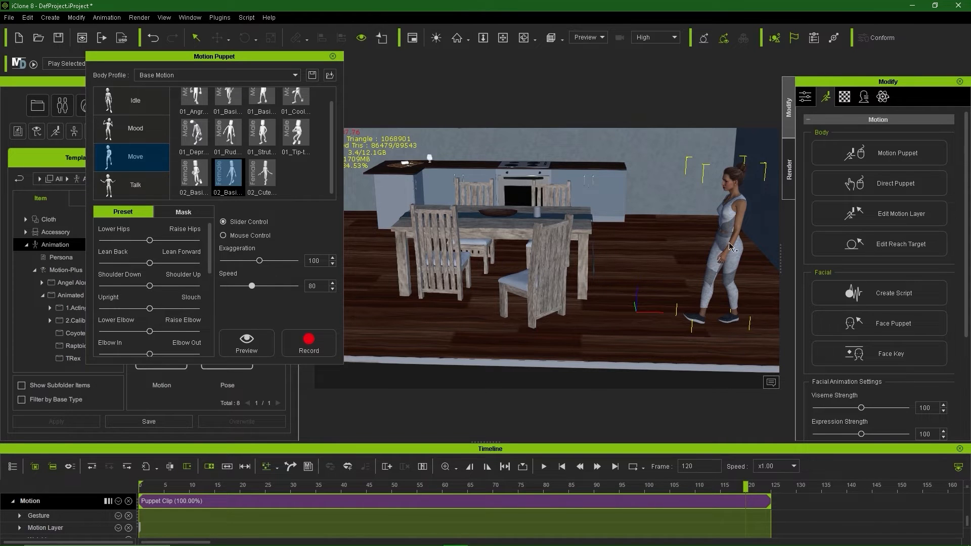
Step: Close Motion Puppet, move Camila left beside the chair, and play the walk back
click(332, 57)
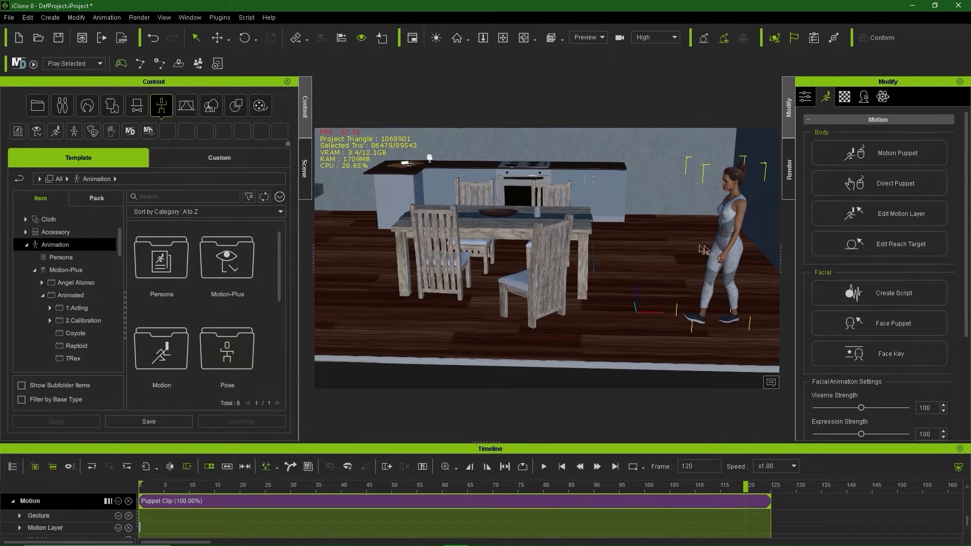
key(w)
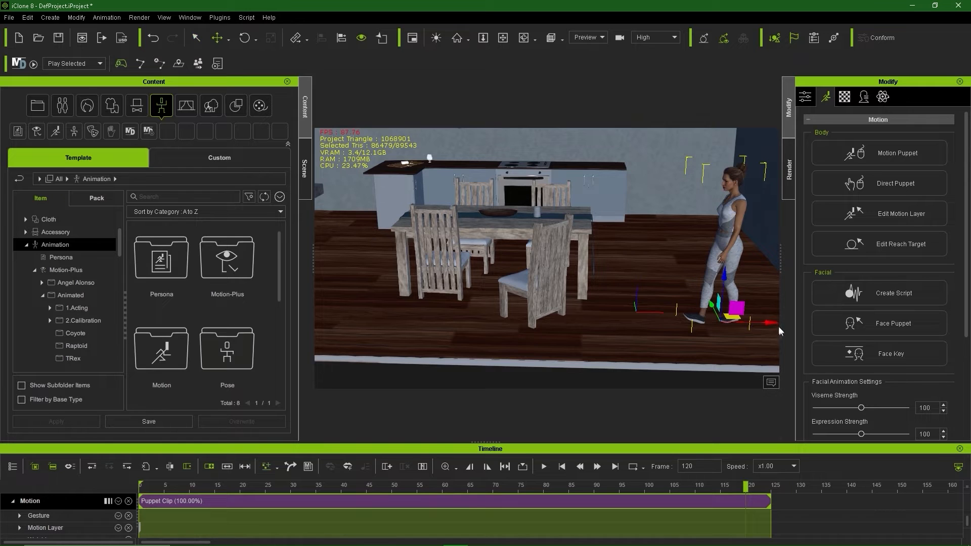
drag(772, 324, 638, 330)
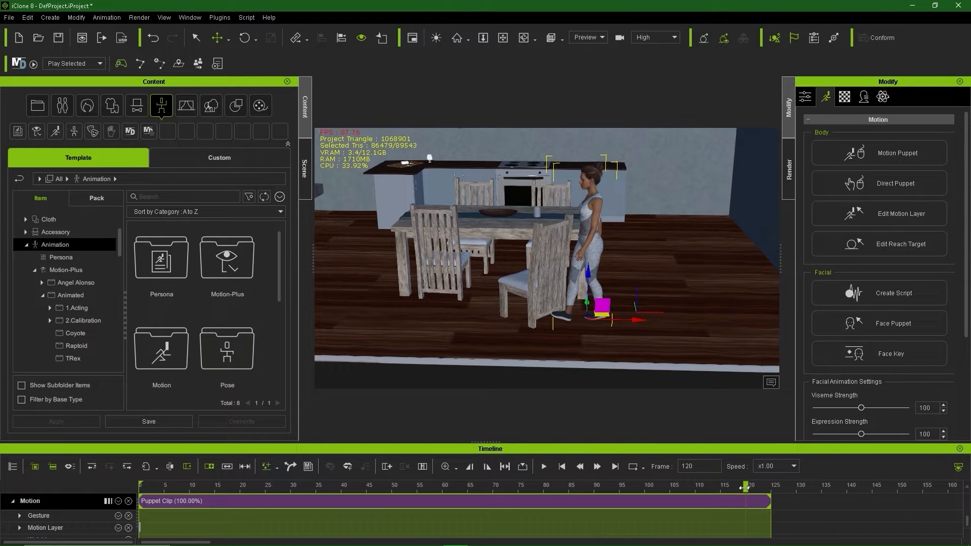
drag(744, 488, 104, 518)
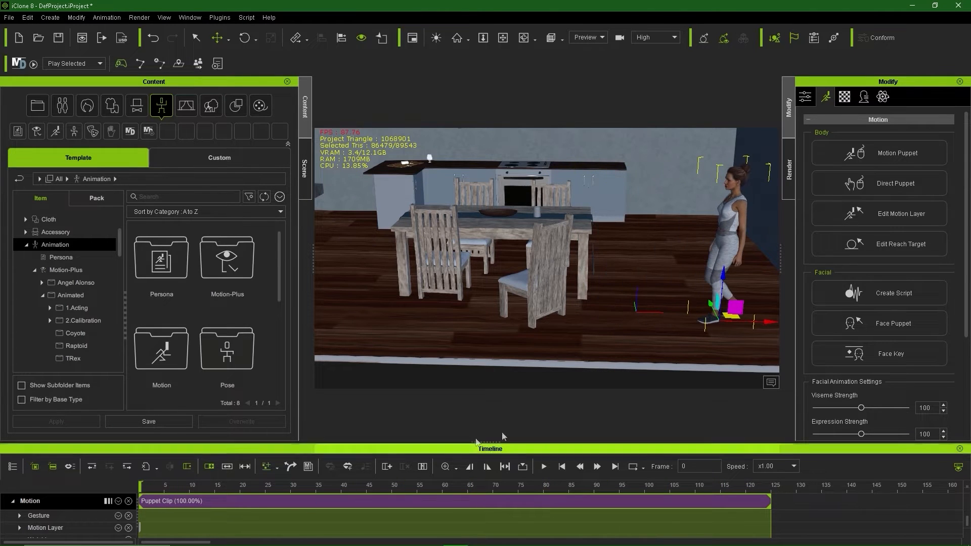
key(space)
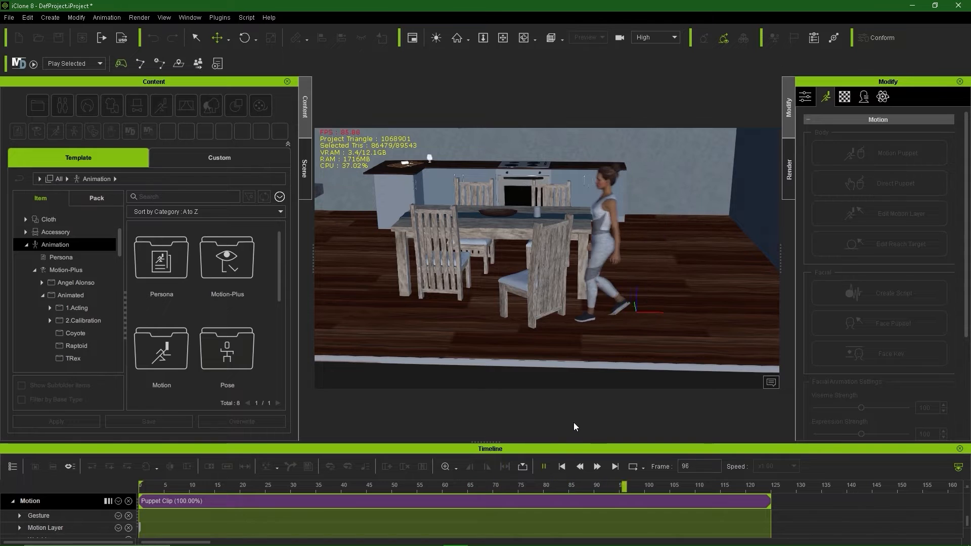
click(808, 487)
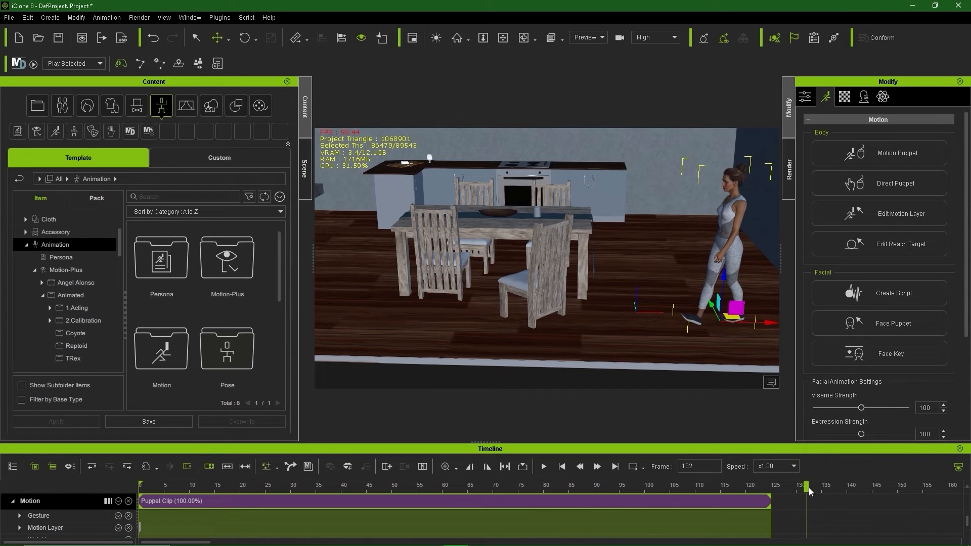
Step: At the frame-125 position key, slide the woman further left to X -55.140
scroll(778, 508, up, 2)
click(771, 511)
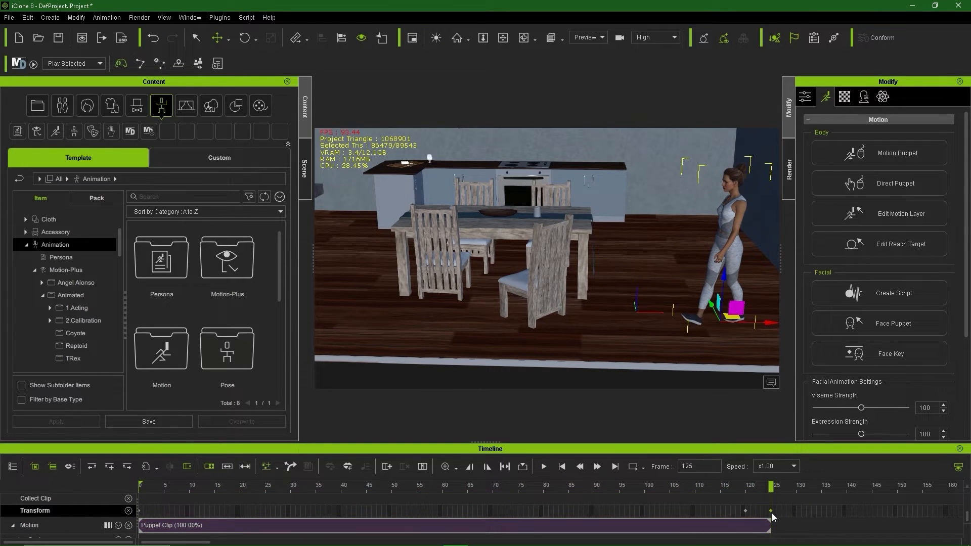
click(746, 511)
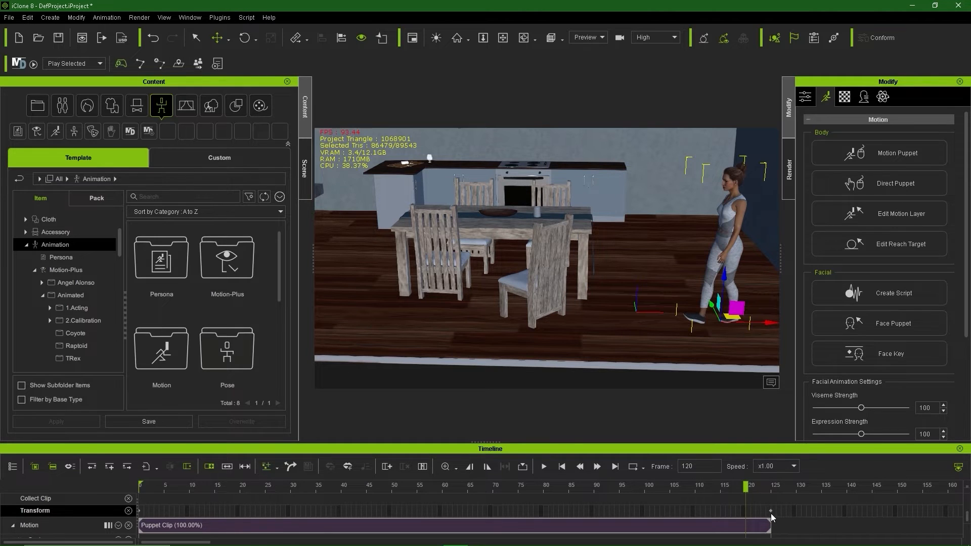
click(770, 511)
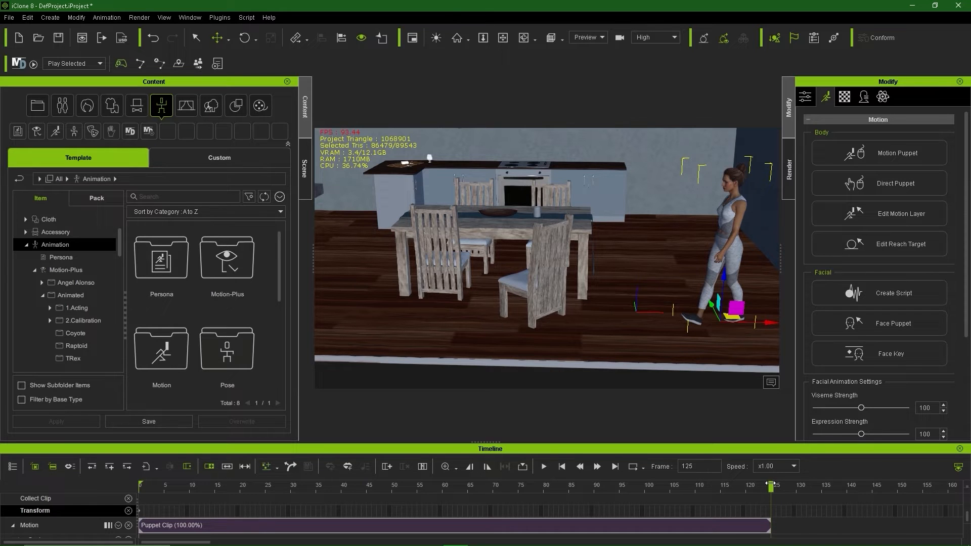
drag(770, 322, 637, 331)
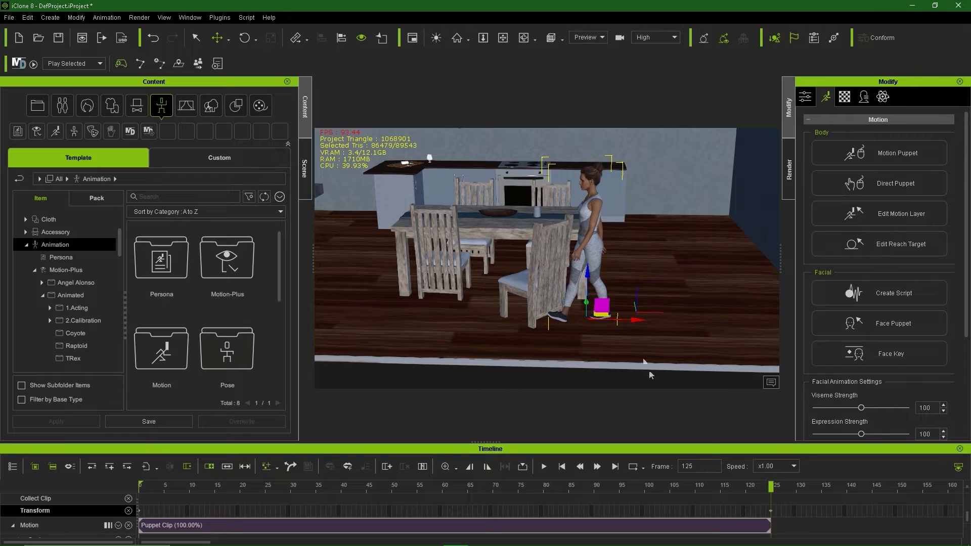
Step: Scrub the walk-in clip and orbit around the woman and table to check her end position
drag(771, 513, 481, 540)
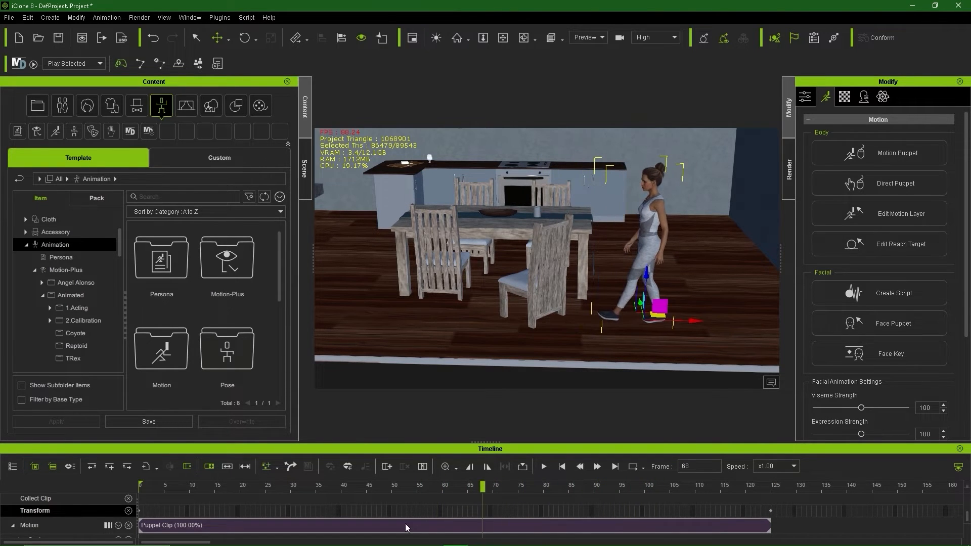
click(405, 526)
alt+drag(649, 306, 582, 303)
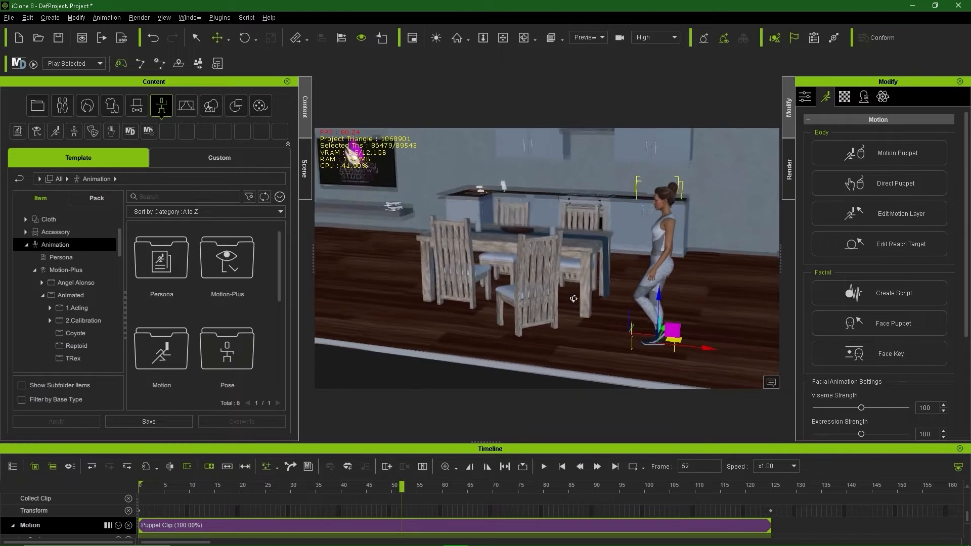
scroll(556, 306, up, 4)
alt+middle_drag(541, 306, 515, 366)
alt+drag(539, 336, 544, 322)
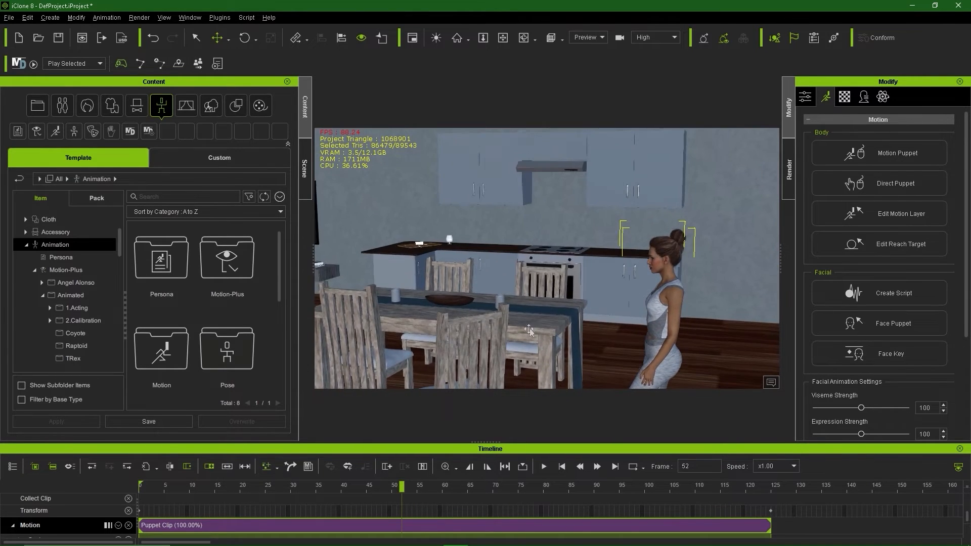
alt+middle_drag(543, 321, 562, 296)
alt+drag(562, 296, 504, 311)
alt+middle_drag(504, 310, 504, 332)
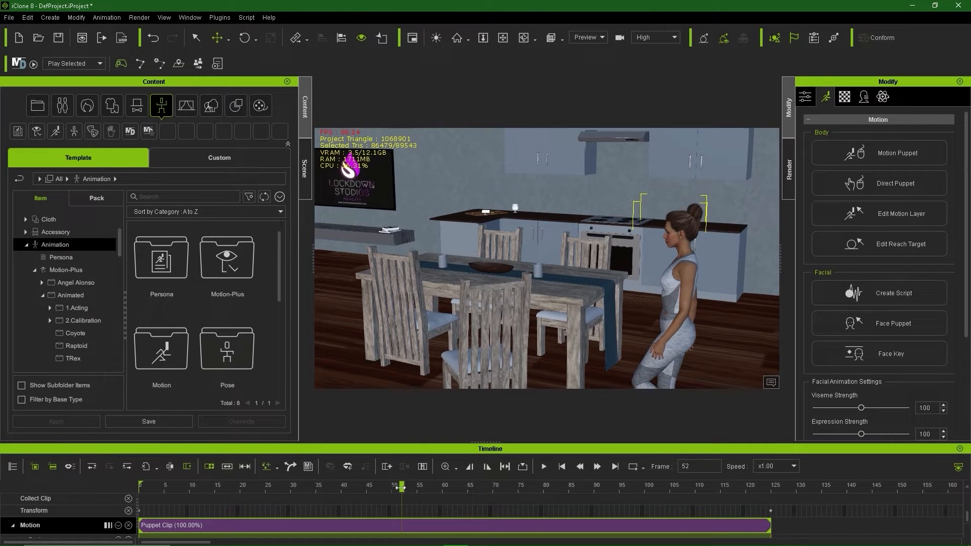
drag(400, 487, 103, 493)
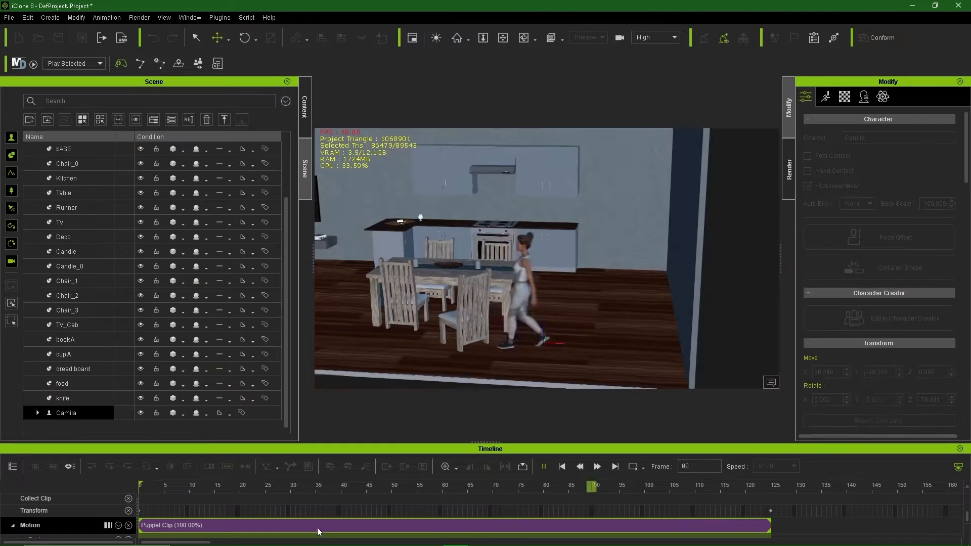
drag(658, 487, 774, 490)
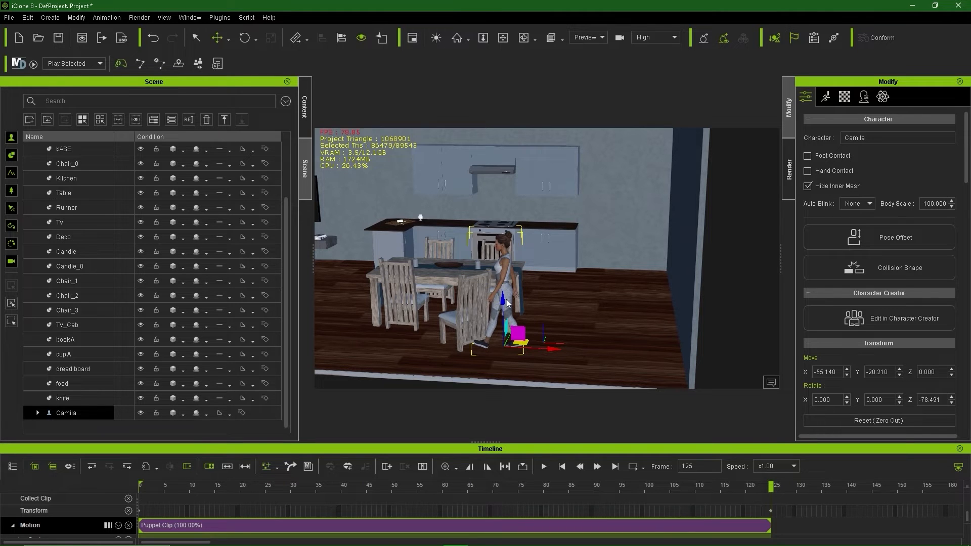
Step: Pick a natural Idle preset in Motion Puppet, preview it, and record it after the walk
click(826, 96)
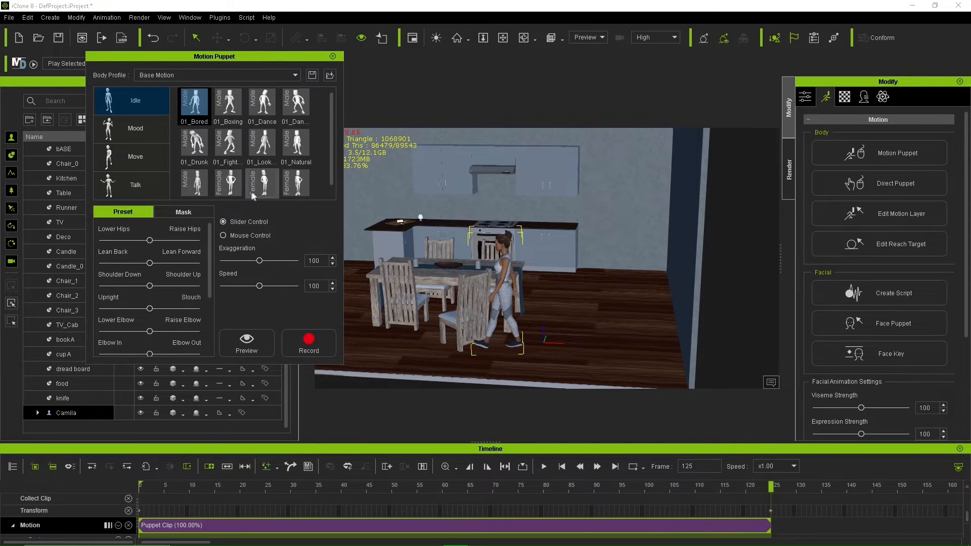
scroll(228, 184, down, 1)
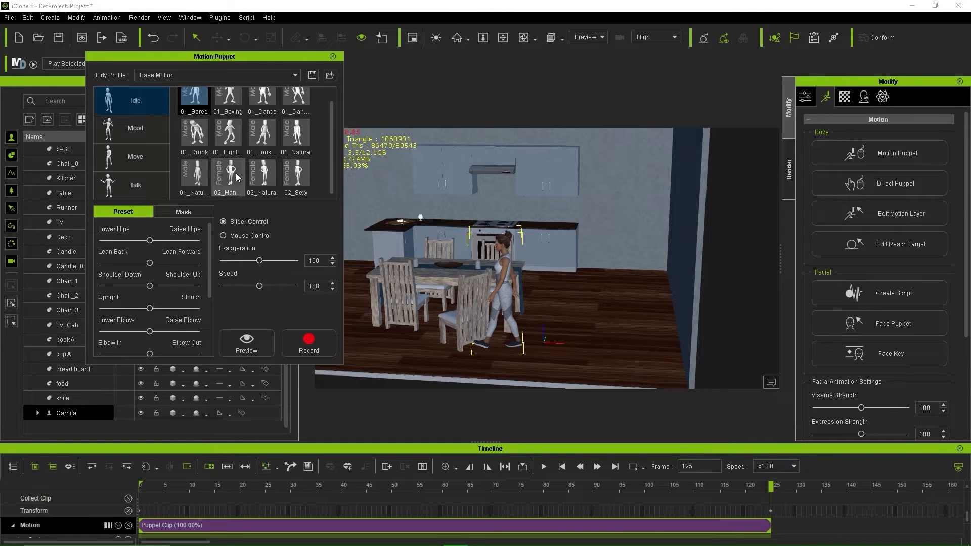
click(201, 182)
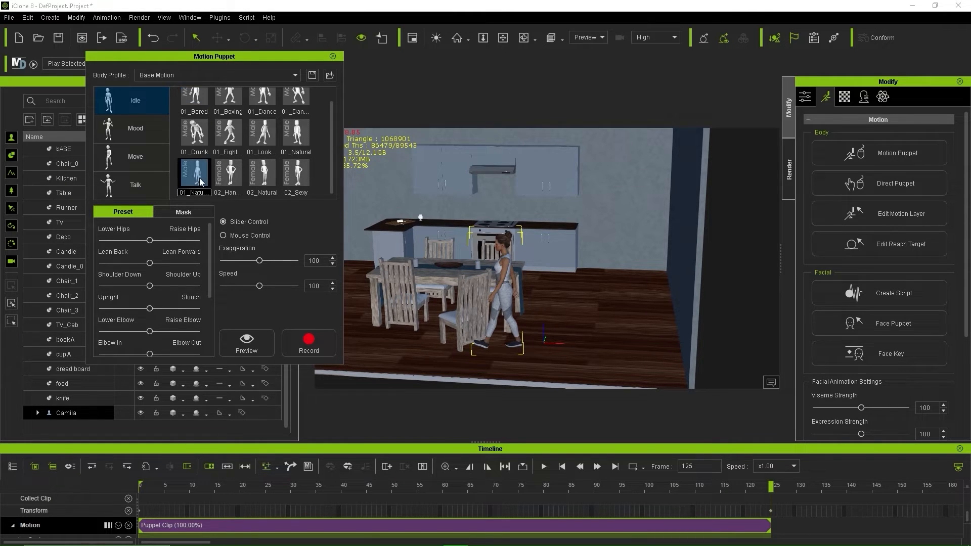
click(254, 345)
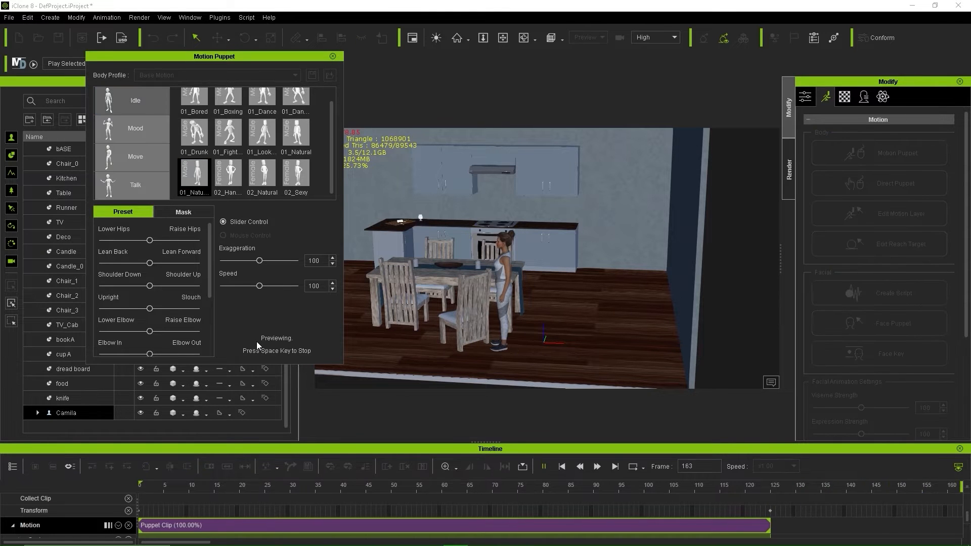
key(space)
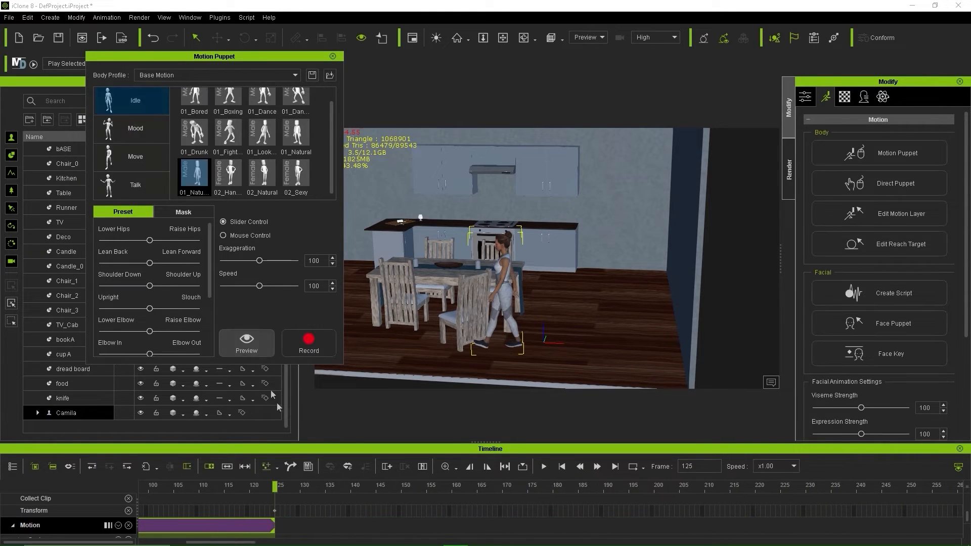
click(308, 349)
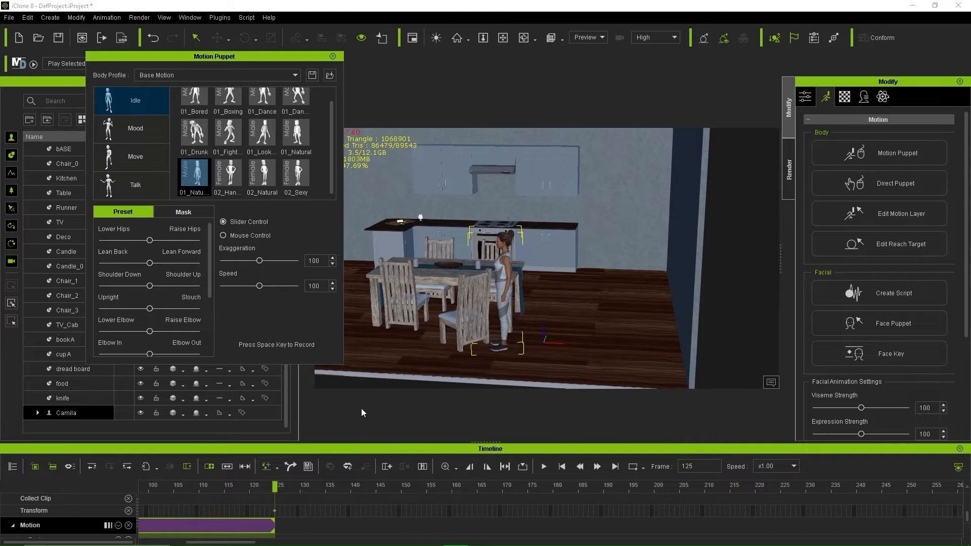
key(space)
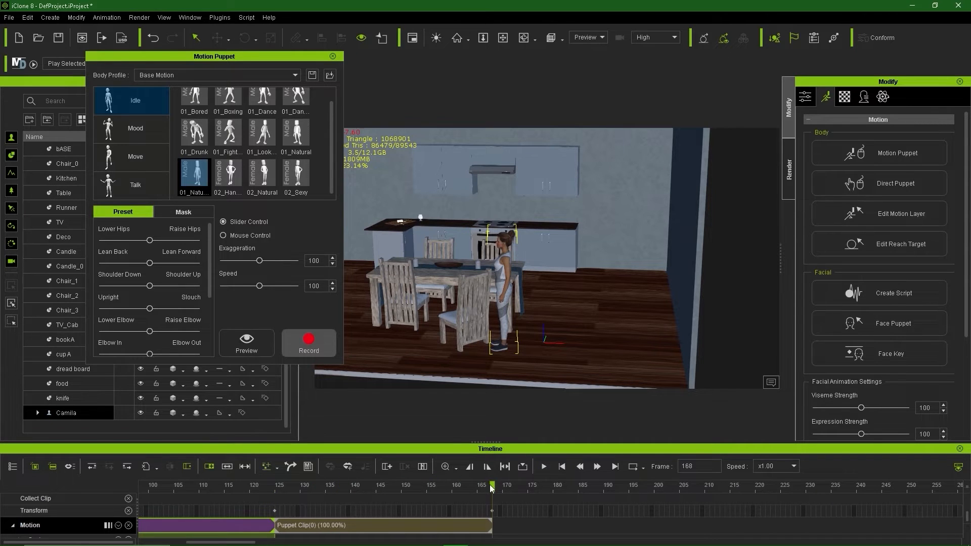
Step: Scrub and play back the new idle clip, framing the view on the woman
drag(368, 507, 488, 503)
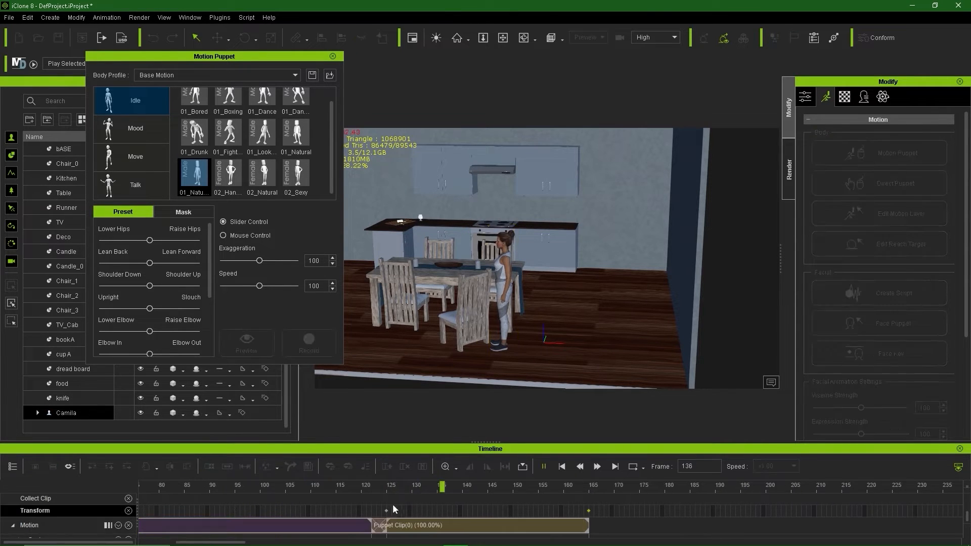
key(space)
middle_drag(493, 325, 617, 361)
scroll(471, 351, up, 4)
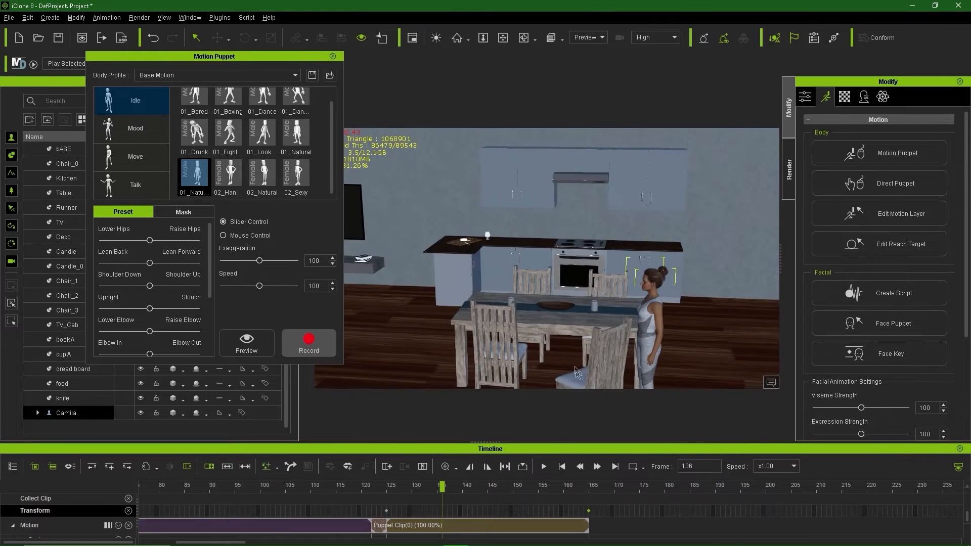
right_drag(617, 361, 568, 343)
middle_drag(569, 344, 483, 290)
scroll(488, 333, up, 3)
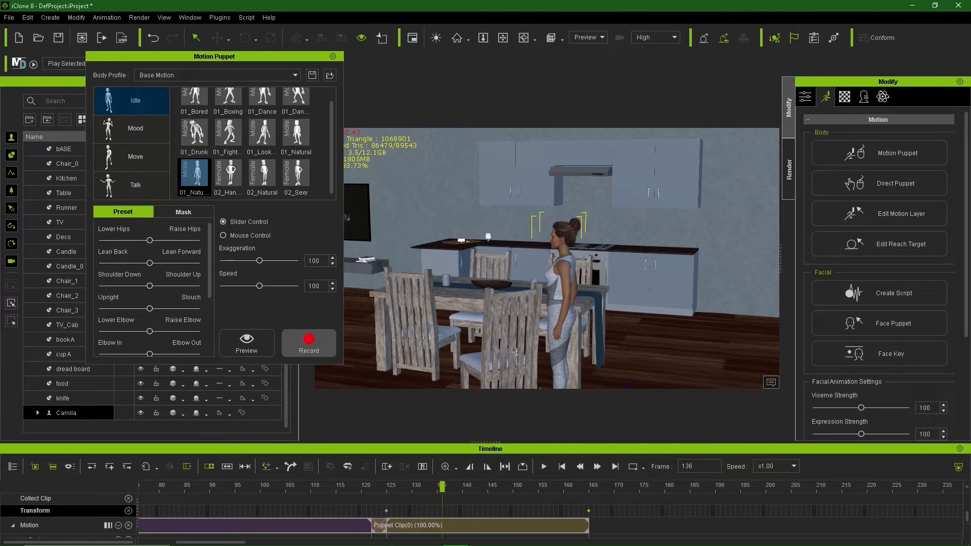
Step: Close the idle recording tools and set the current frame to 135
click(332, 56)
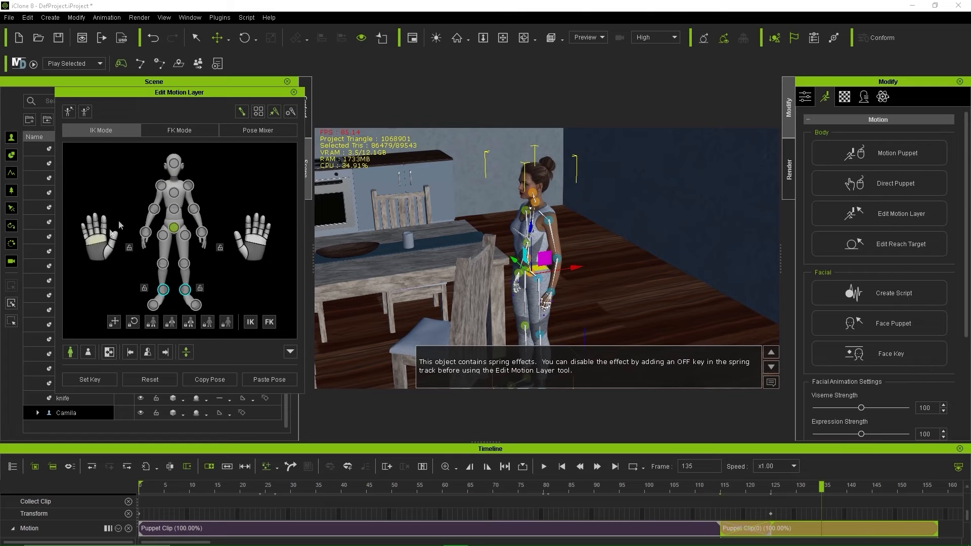
drag(204, 92, 214, 85)
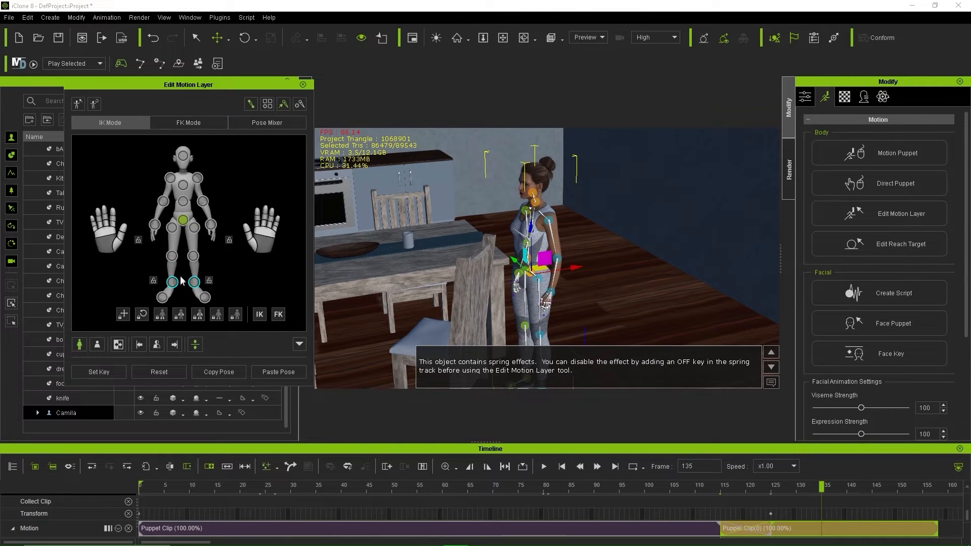
key(space)
key(space)
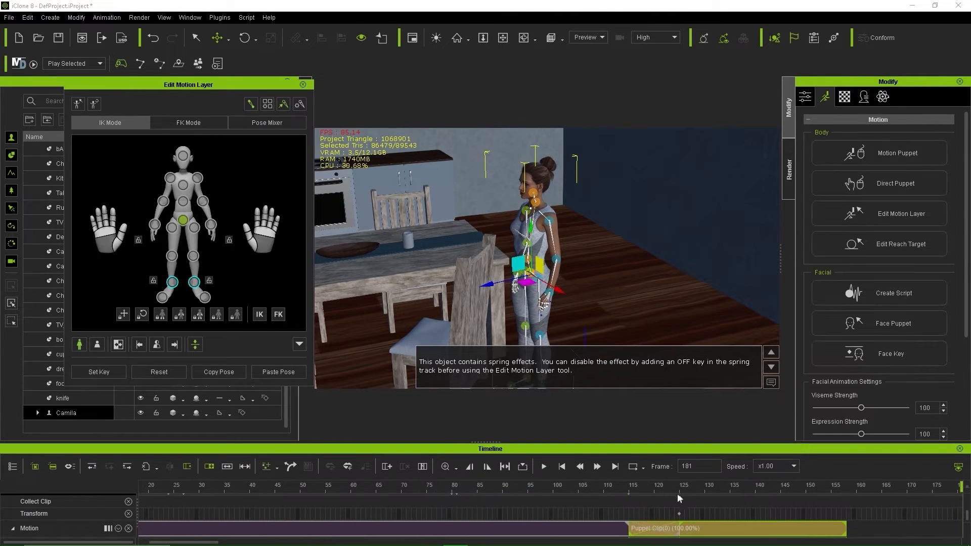
click(719, 487)
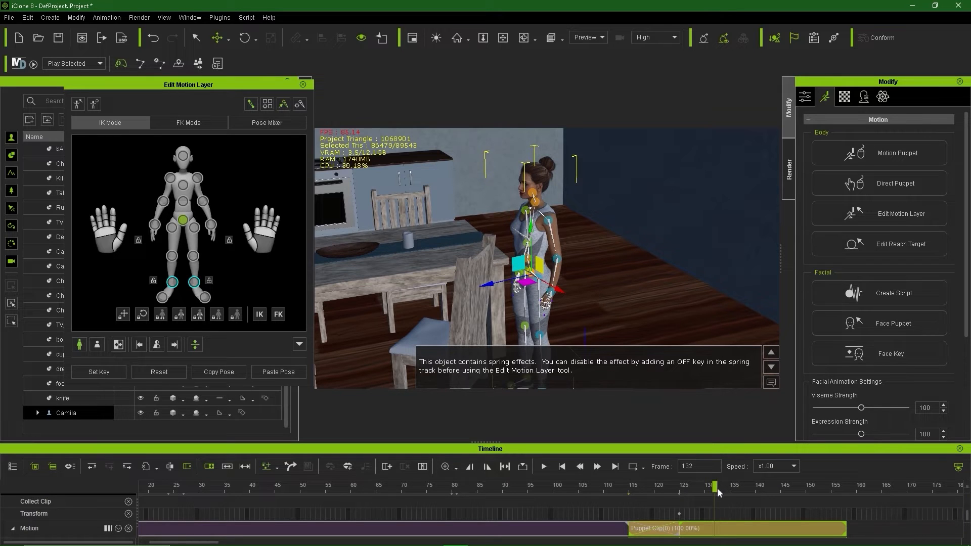
drag(715, 487, 730, 487)
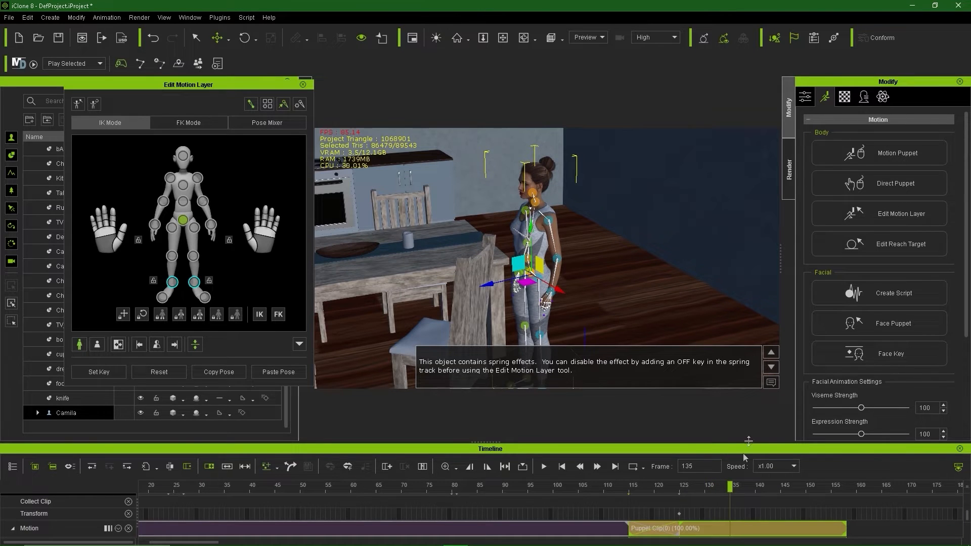
click(771, 383)
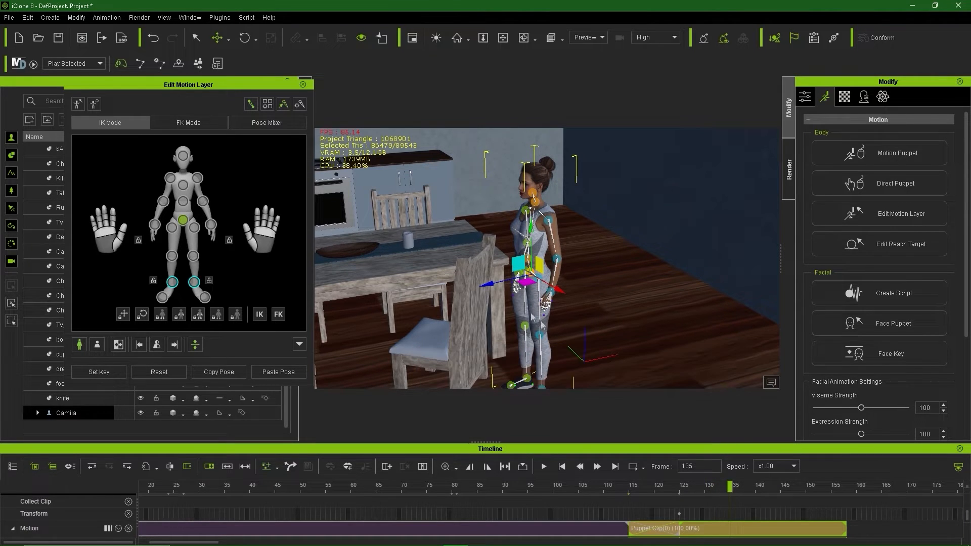
Step: Rotate the hip effector to turn Camila's body toward a side profile
click(531, 274)
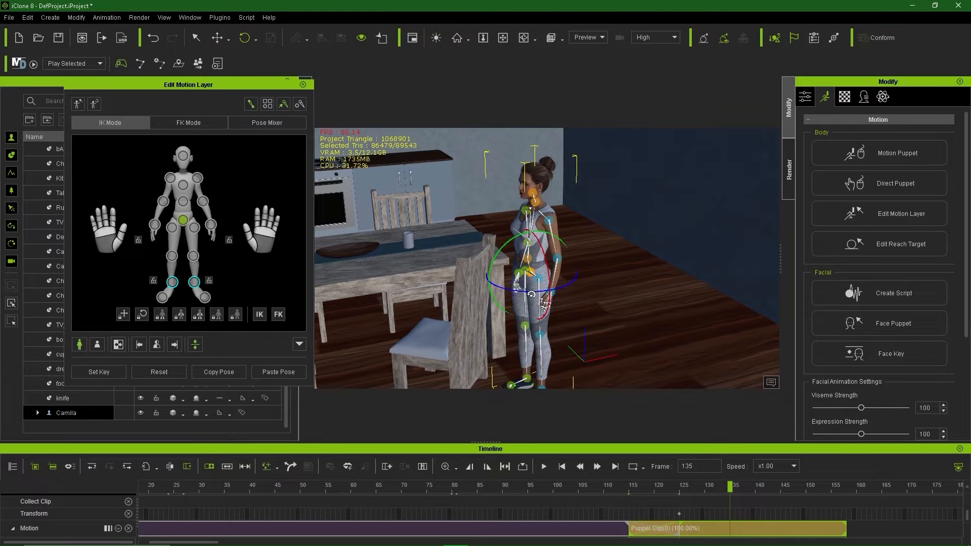
drag(531, 294, 513, 292)
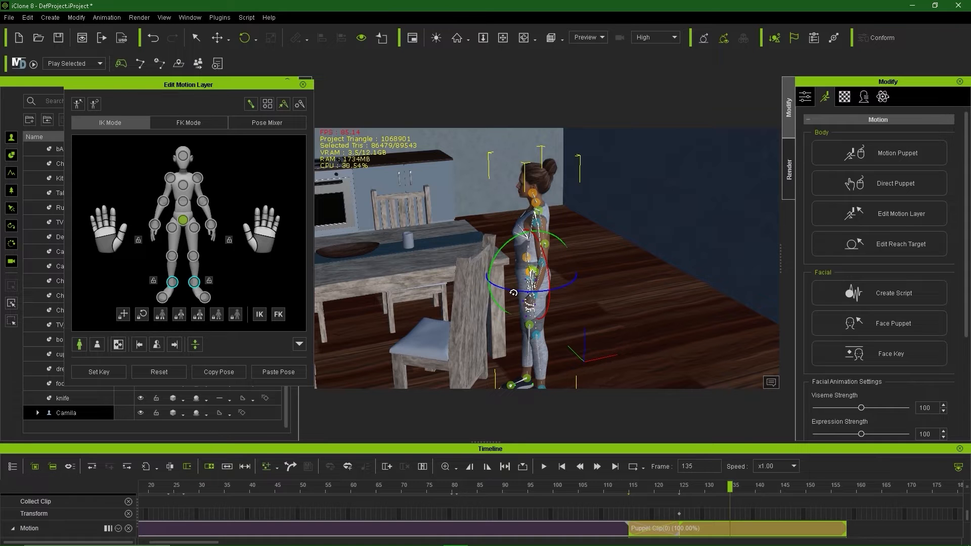
drag(513, 292, 512, 294)
right_drag(600, 293, 657, 291)
Step: Rotate her shoulder and move the hand IK so her arm stretches toward the chair back
click(564, 206)
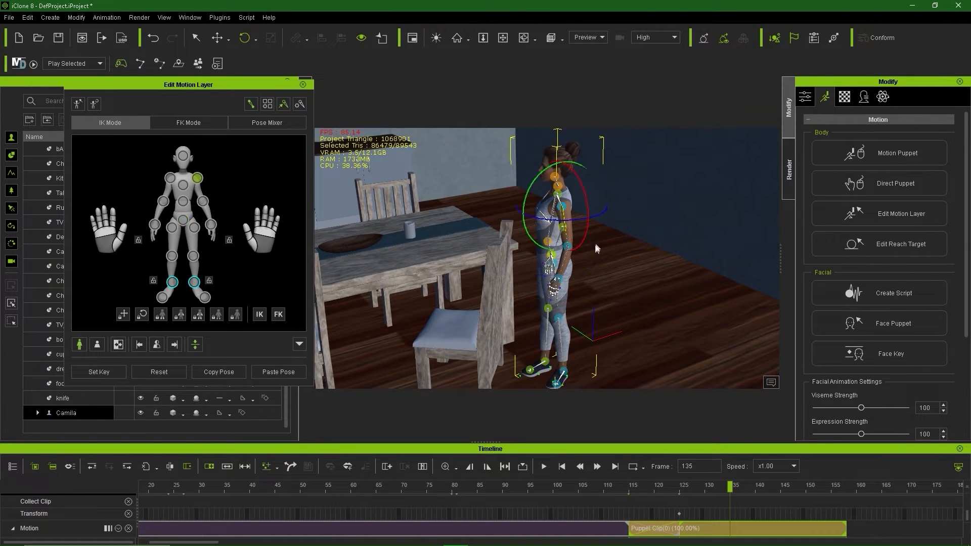
drag(524, 198, 533, 171)
right_drag(557, 217, 631, 259)
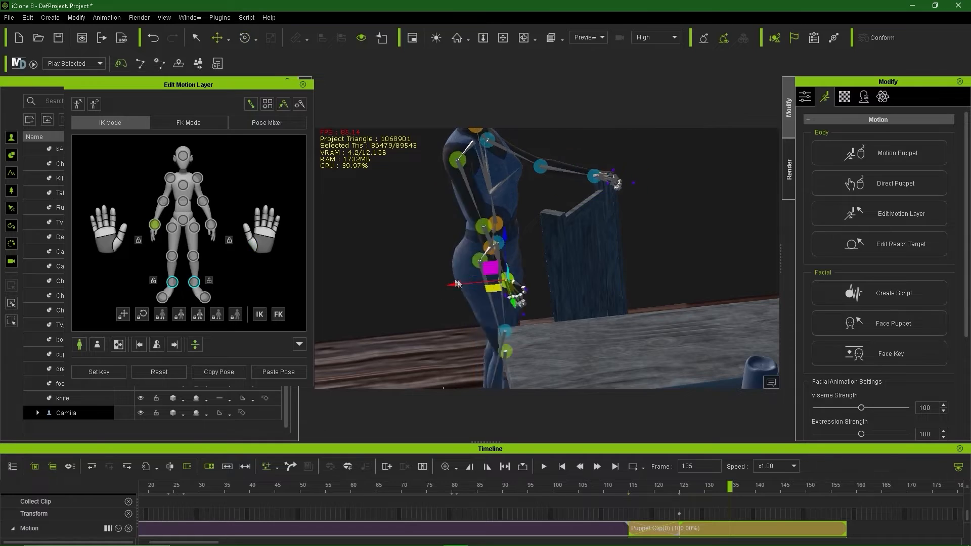
drag(457, 281, 451, 282)
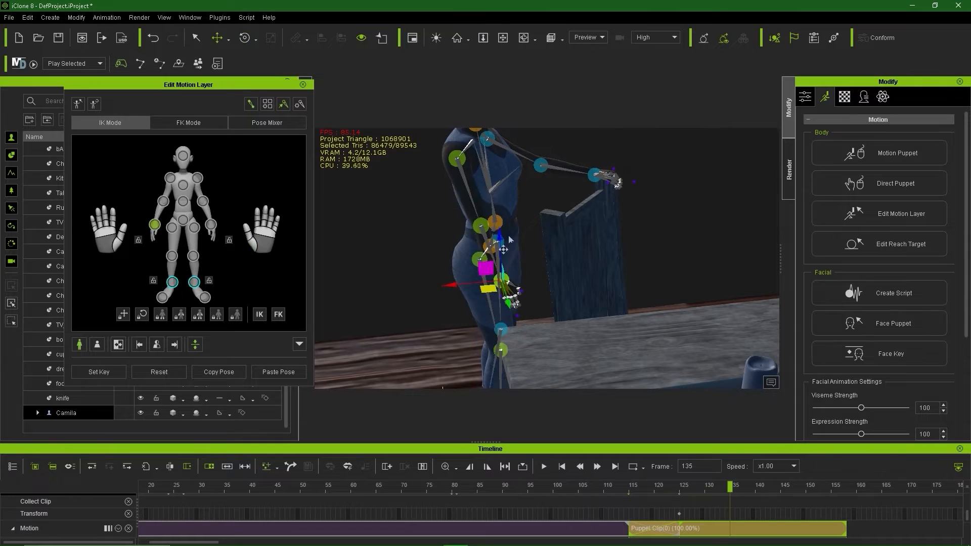
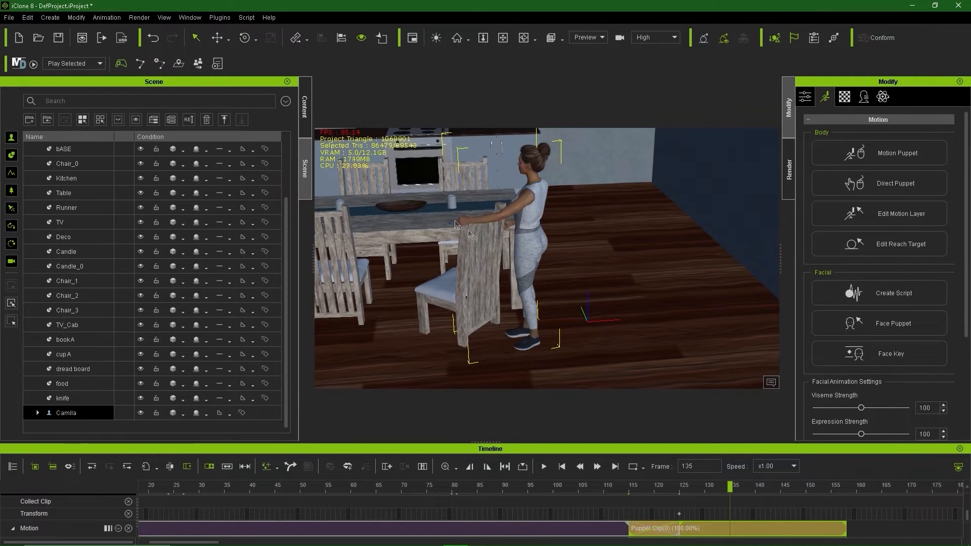
Step: Review Camila's puppet walk to the chair, then open Edit Reach Target at frame 125
right_drag(469, 235, 407, 277)
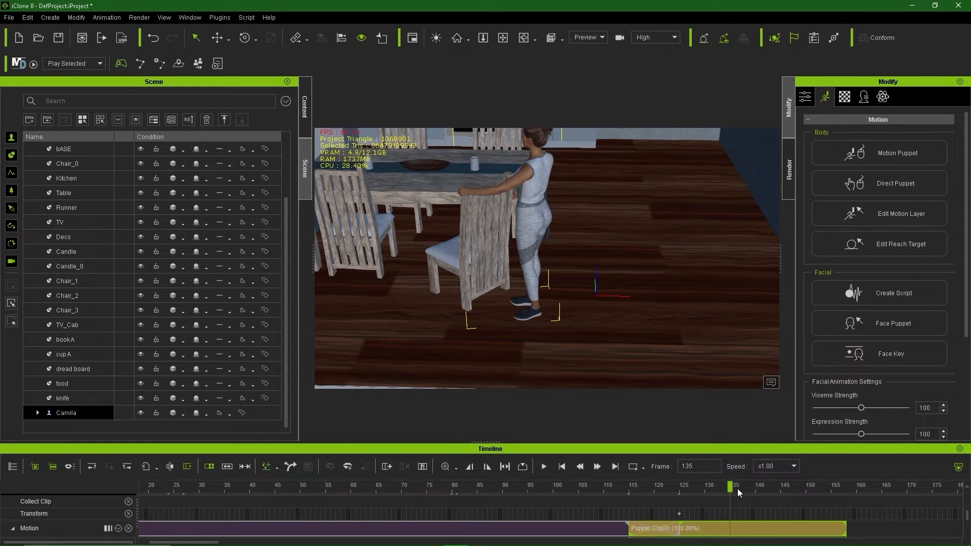
drag(708, 487, 656, 512)
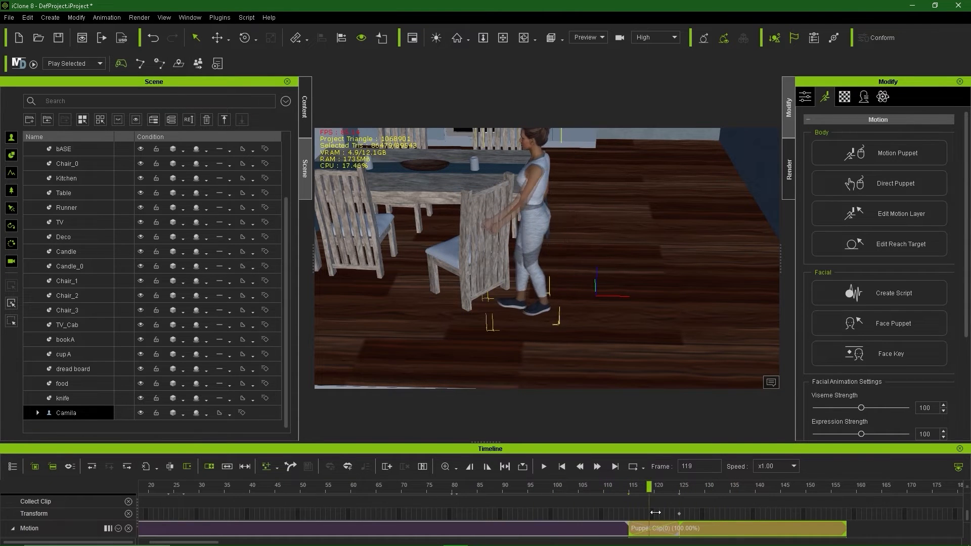
drag(572, 511, 679, 526)
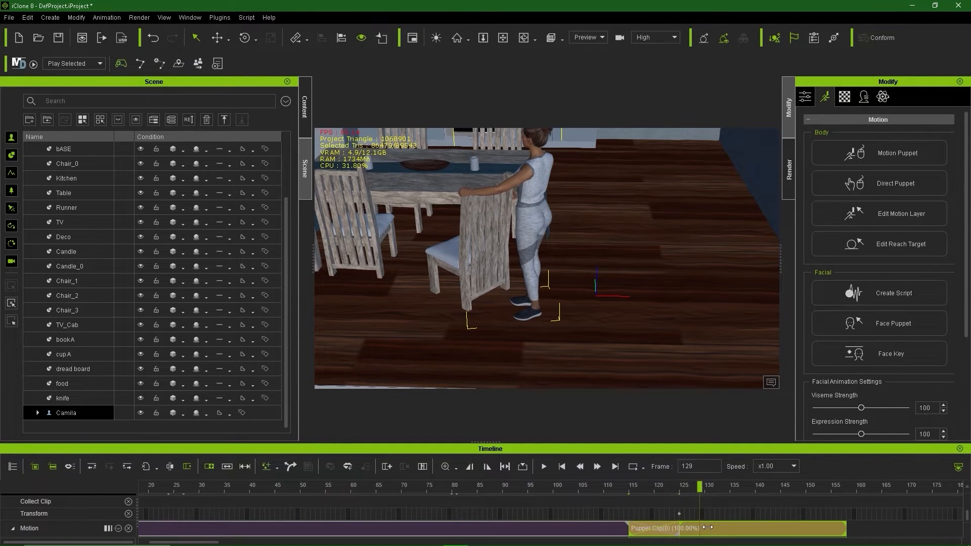
key(space)
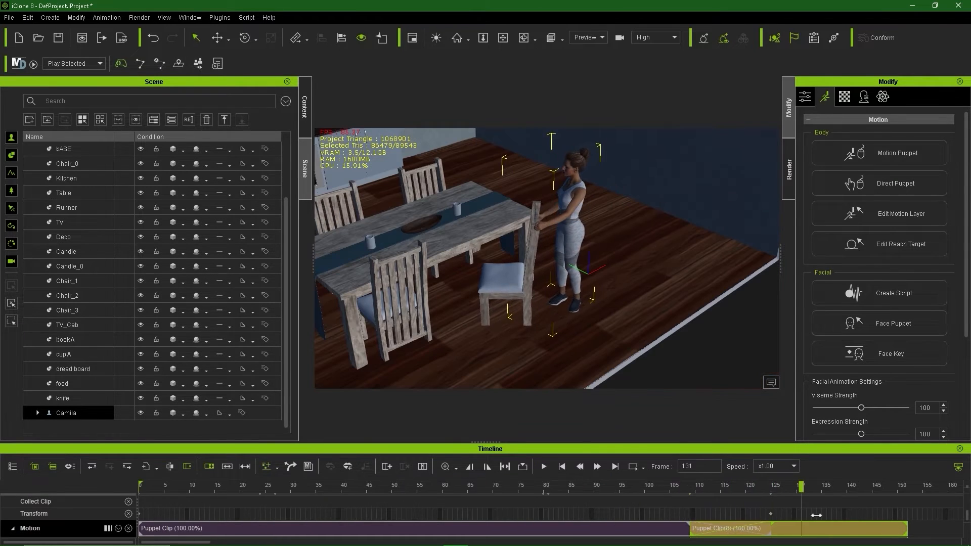
click(770, 521)
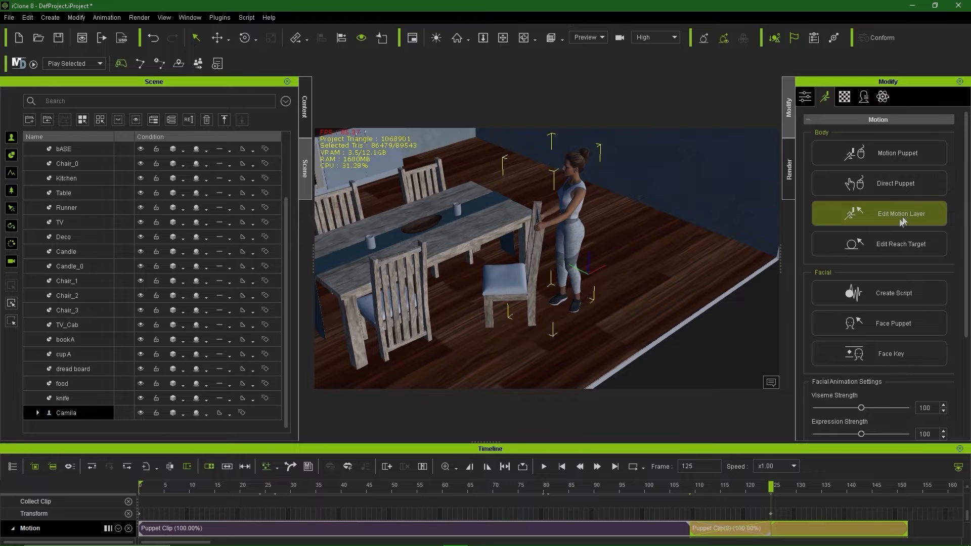
click(895, 243)
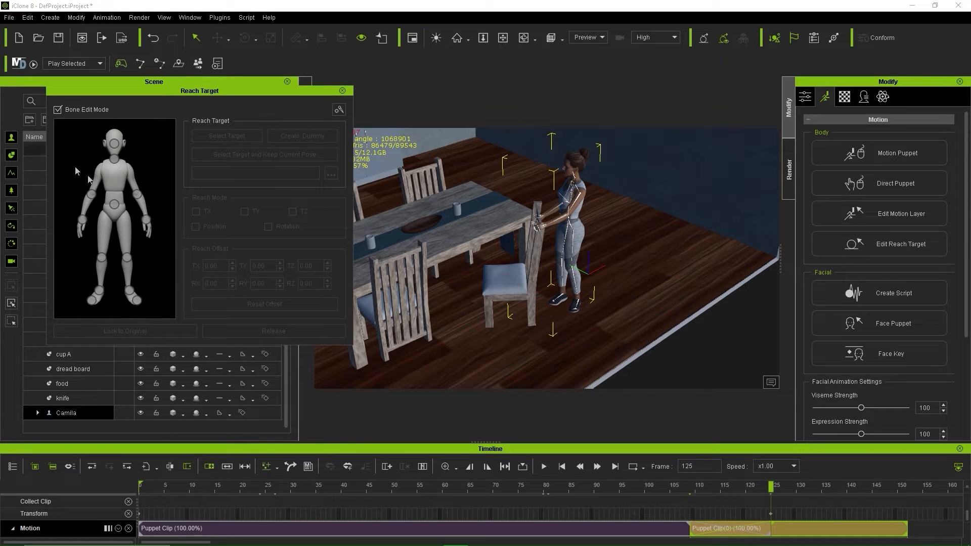
Step: Choose the hand as the reaching limb and set Chair_3 as its reach target
click(146, 220)
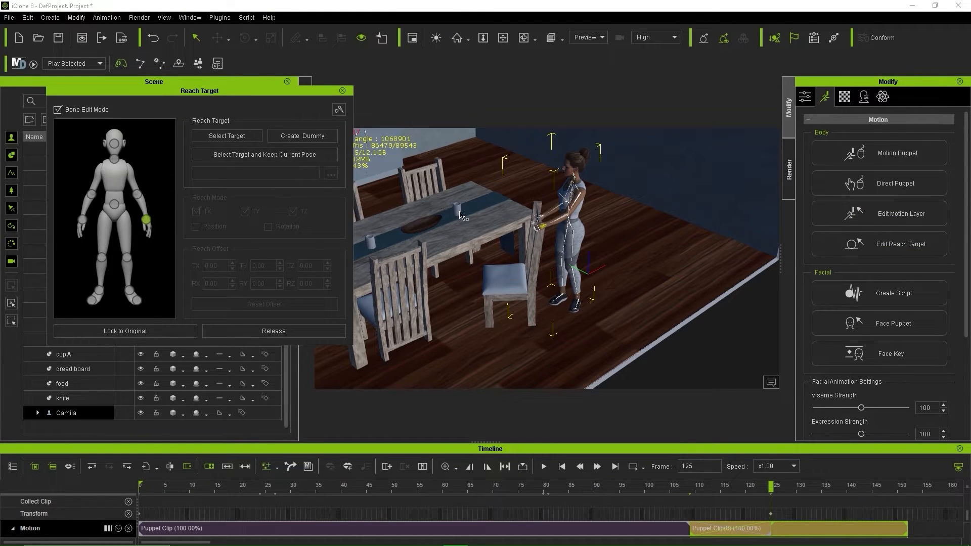
scroll(557, 232, up, 10)
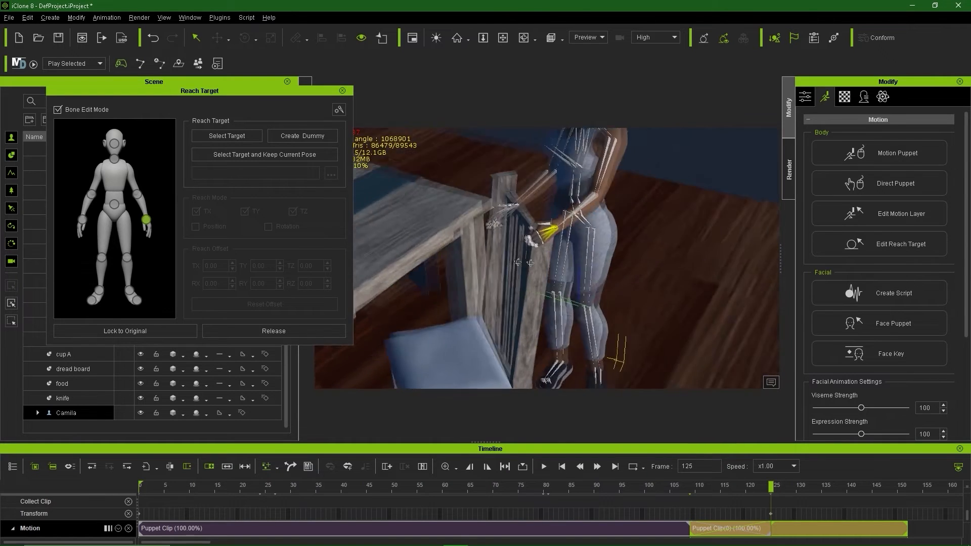
scroll(575, 219, up, 10)
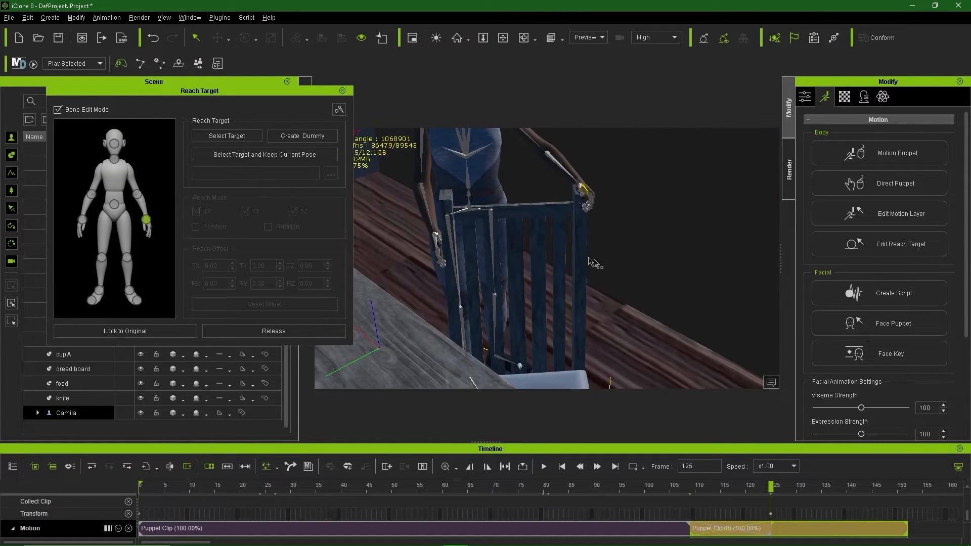
right_drag(575, 219, 580, 257)
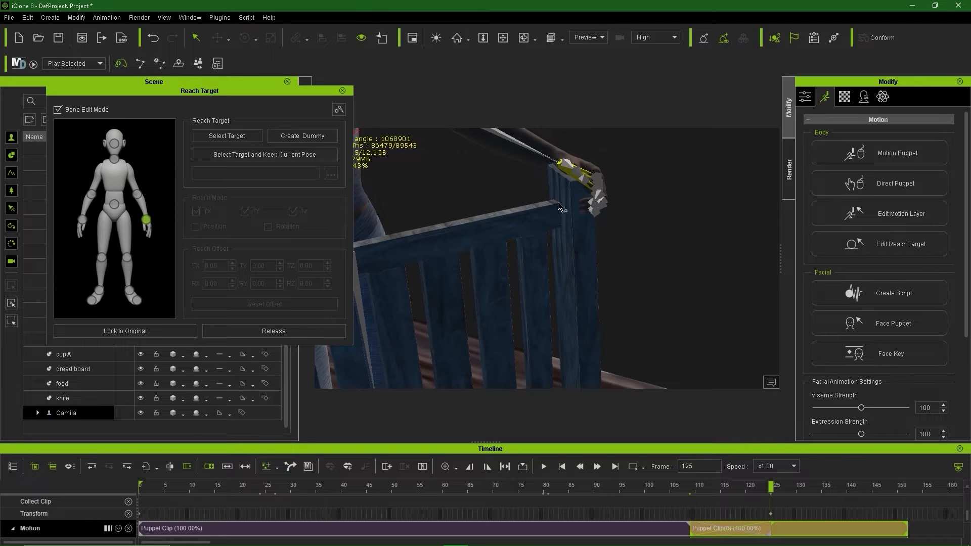
right_drag(511, 241, 445, 255)
key(ctrl+z)
click(243, 139)
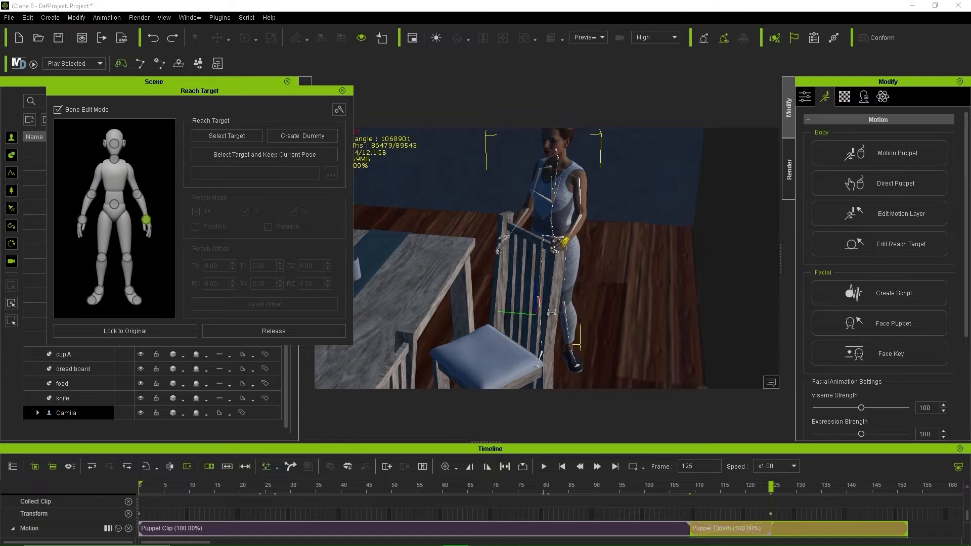
click(552, 313)
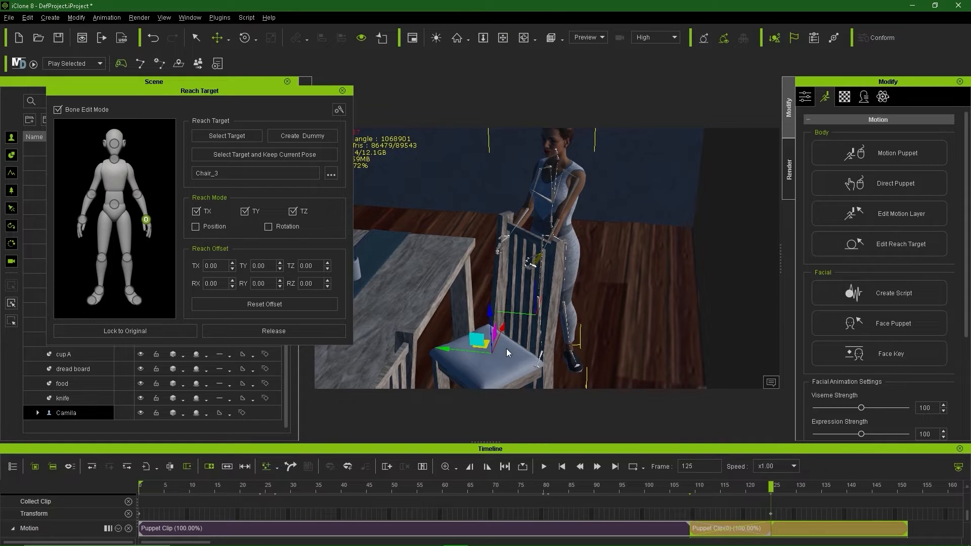
Step: Place the reach point on the backrest top, offset TX 24.31, TY 37.09, TZ 70.77
right_drag(507, 352, 582, 343)
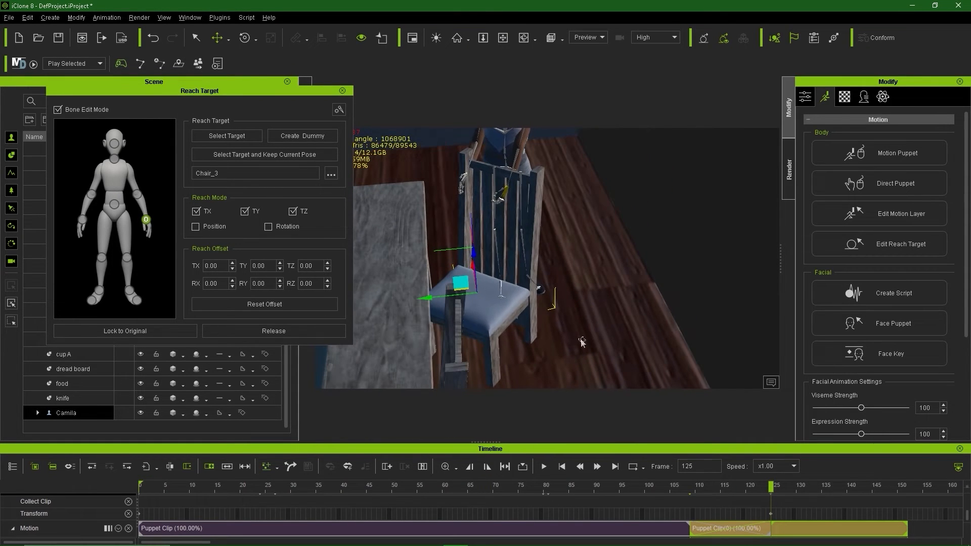
drag(475, 253, 458, 161)
drag(418, 196, 493, 220)
right_drag(493, 220, 480, 235)
drag(480, 236, 420, 238)
drag(453, 194, 458, 172)
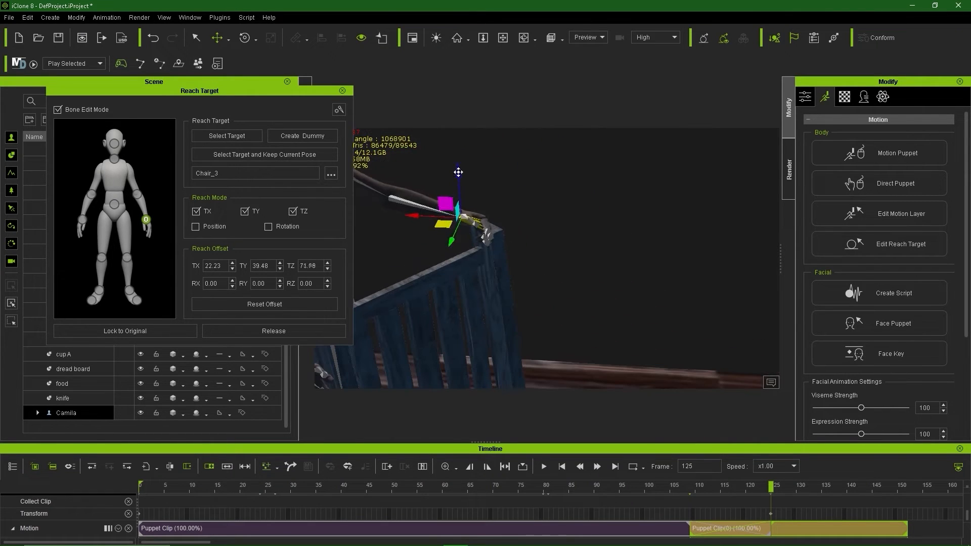
right_drag(515, 257, 538, 239)
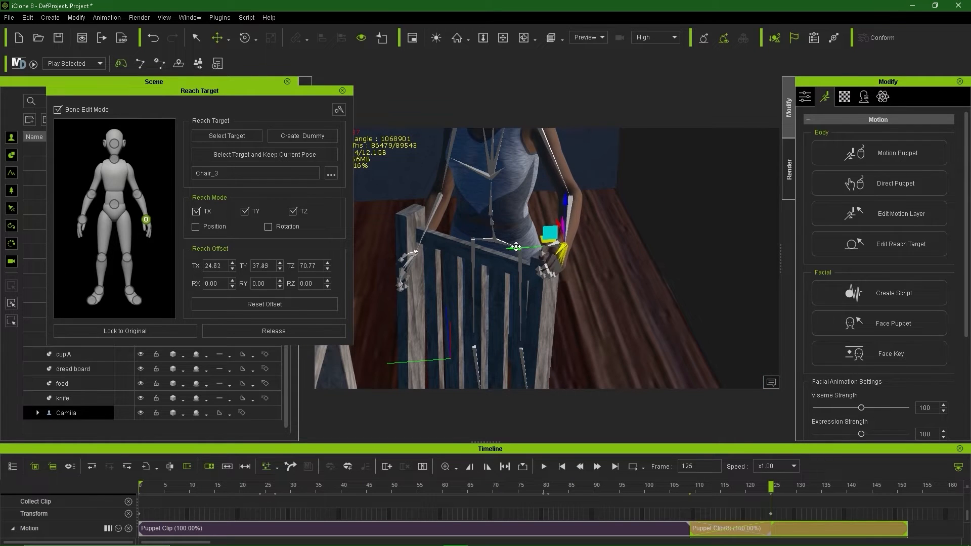
drag(516, 246, 491, 247)
right_drag(492, 248, 466, 263)
scroll(465, 263, down, 5)
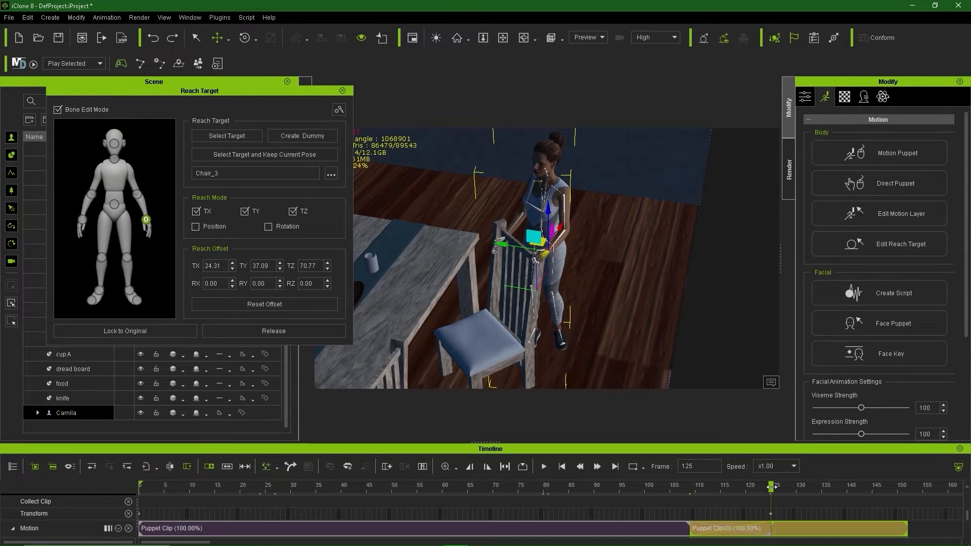
drag(771, 486, 780, 531)
Step: Turn on Position in Reach Mode, review the reach, and return to frame 125
click(196, 227)
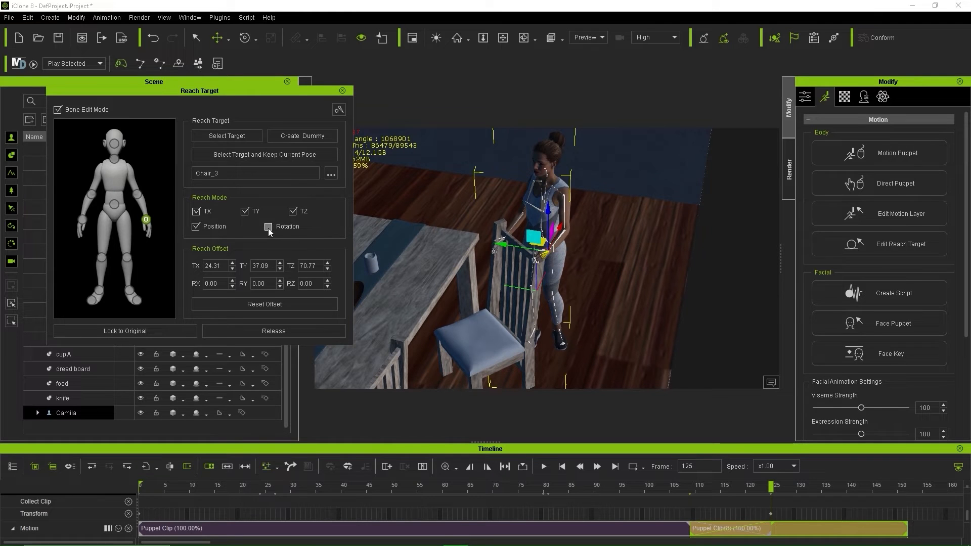
drag(769, 487, 649, 492)
right_drag(559, 354, 584, 227)
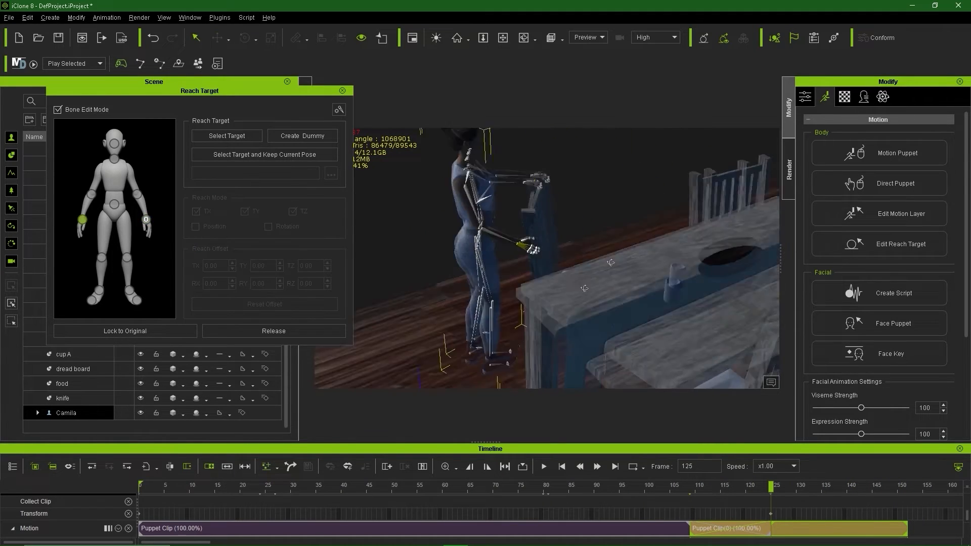
Step: Place the other hand's reach point on Chair_3's backrest, offset -28.53, 35.38, 55.07
drag(454, 307, 447, 244)
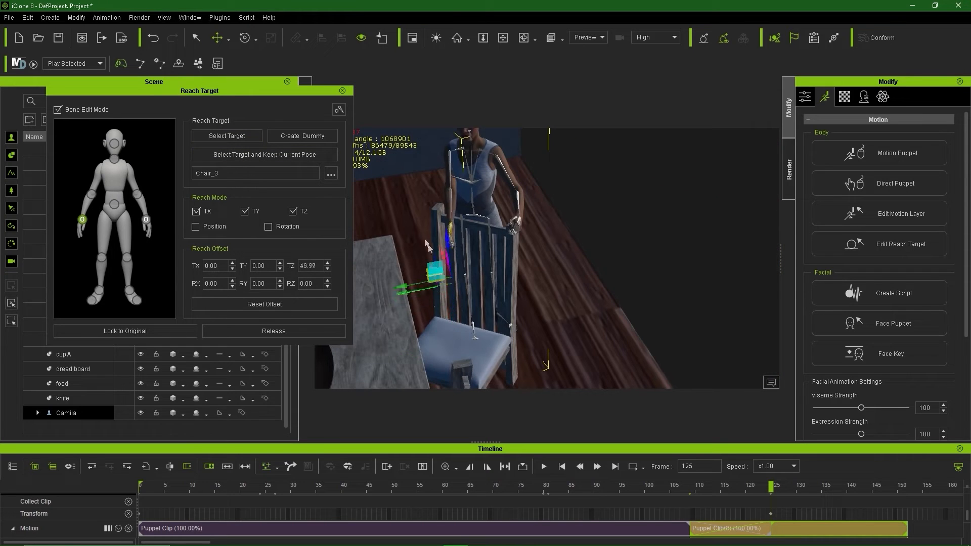
right_drag(427, 246, 501, 242)
drag(500, 260, 426, 247)
drag(444, 196, 441, 176)
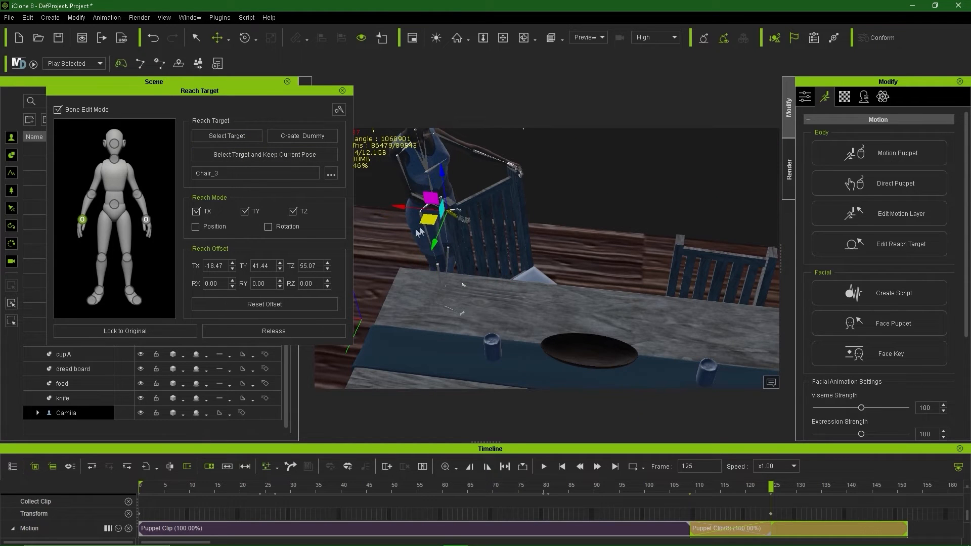
drag(429, 220, 421, 227)
scroll(421, 230, up, 5)
right_drag(421, 230, 421, 285)
drag(527, 222, 533, 220)
right_drag(541, 227, 652, 323)
scroll(508, 276, down, 5)
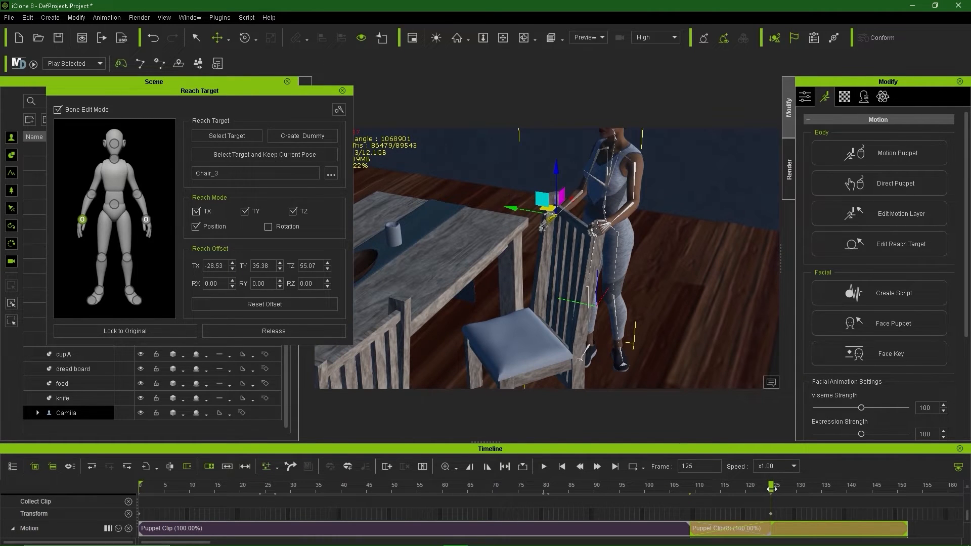
drag(772, 489, 862, 539)
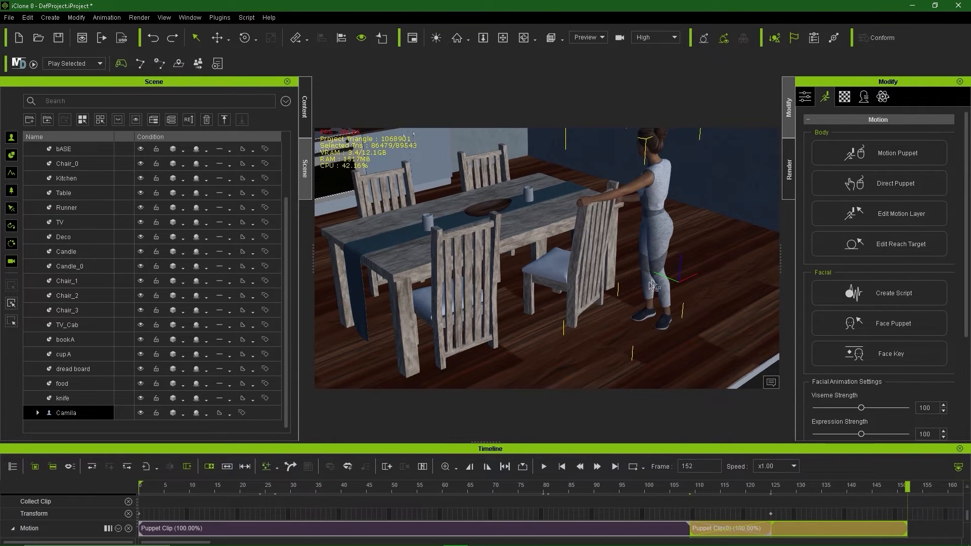
Step: In the motion layer editor, reposition Camila's foot at frame 150
right_drag(663, 232, 514, 245)
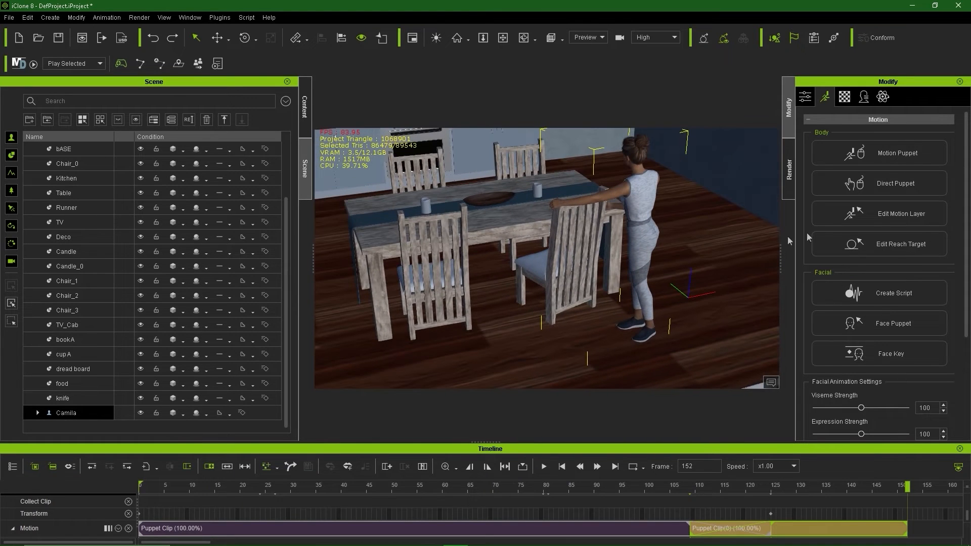
click(892, 218)
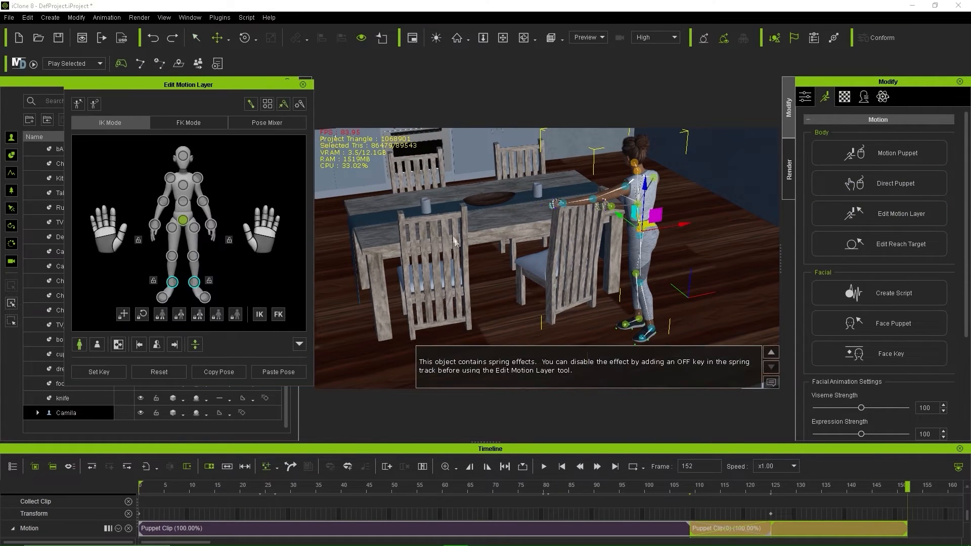
click(194, 282)
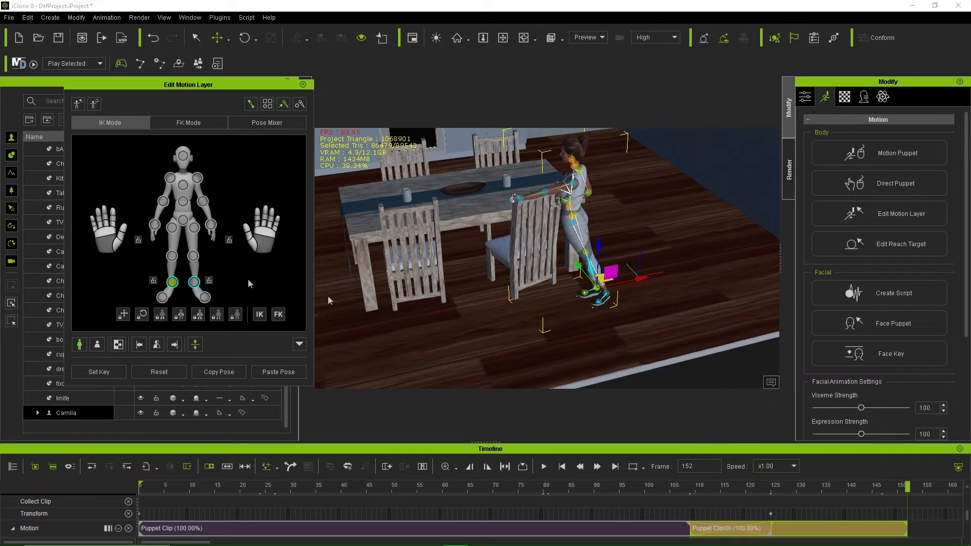
drag(626, 293, 609, 297)
right_drag(581, 253, 405, 242)
drag(907, 487, 900, 524)
right_drag(493, 328, 678, 331)
key(ctrl+z)
drag(895, 486, 909, 521)
drag(628, 315, 601, 307)
right_drag(673, 354, 570, 339)
Step: Adjust Camila's other foot into place, checking it from rear and side views
scroll(577, 326, up, 3)
scroll(570, 313, down, 2)
right_drag(738, 328, 744, 308)
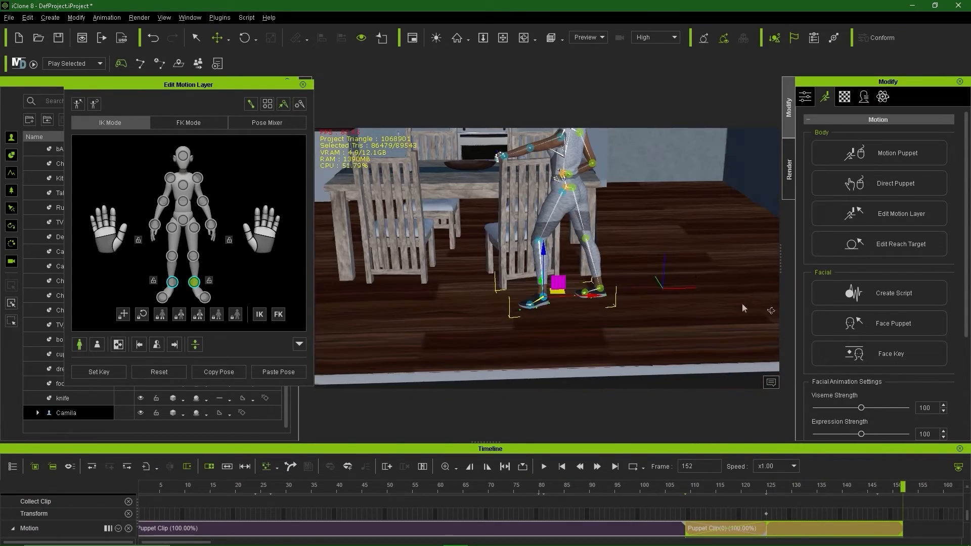
click(601, 291)
drag(611, 286, 594, 285)
right_drag(589, 276, 551, 230)
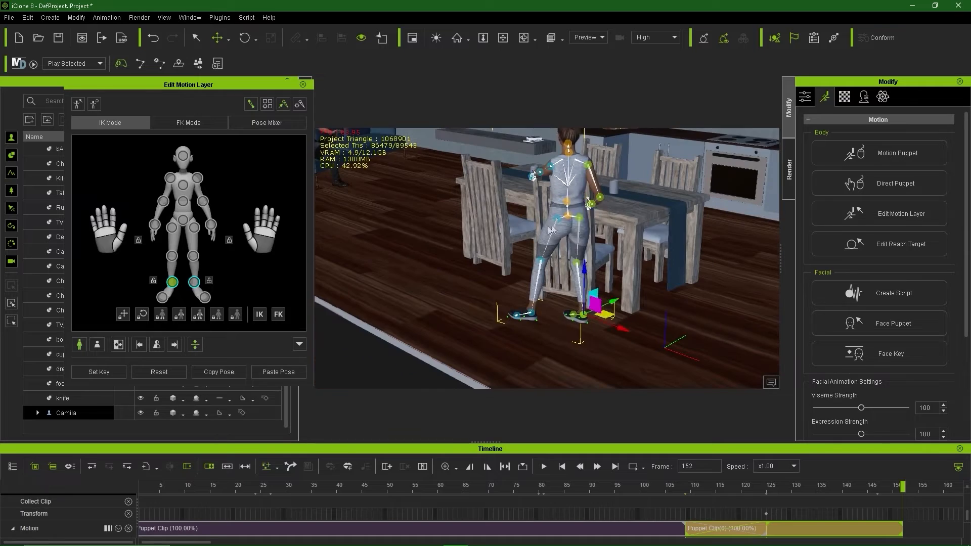
mouse_move(614, 243)
right_down()
mouse_move(722, 269)
mouse_move(614, 253)
right_up()
key(e)
drag(536, 255, 549, 256)
right_drag(592, 258, 682, 257)
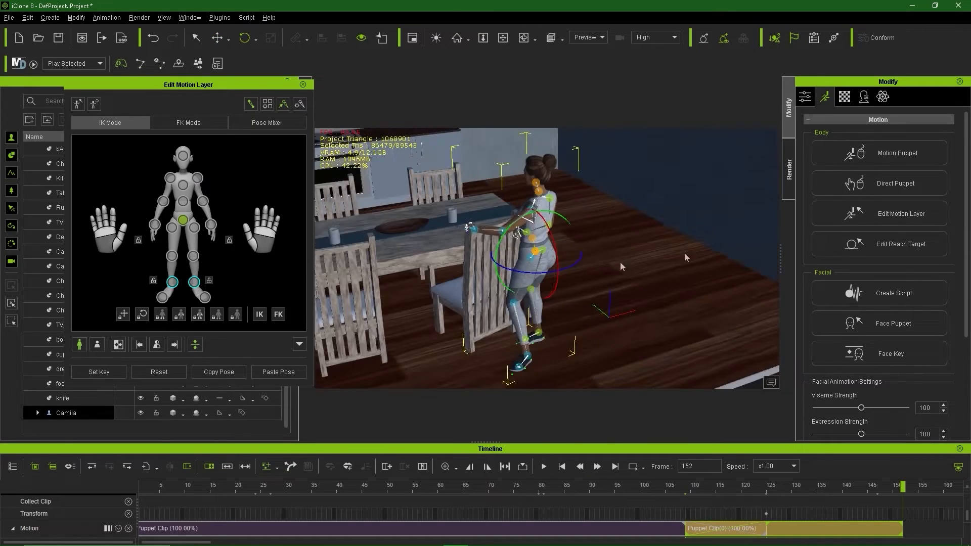
right_drag(577, 339, 550, 337)
click(549, 335)
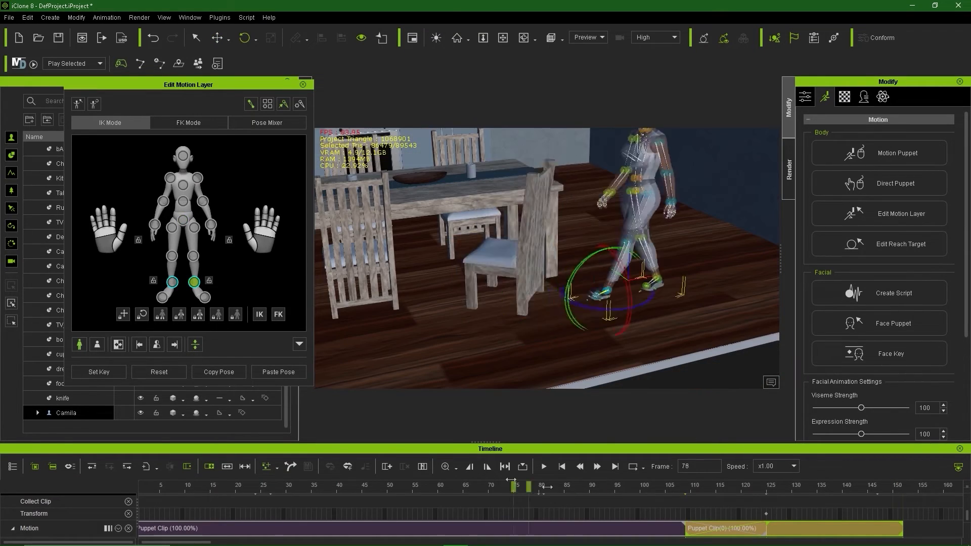
Step: Scrub frames 113 to 146 and expand the tracks to show motion layer keys
drag(536, 488, 828, 541)
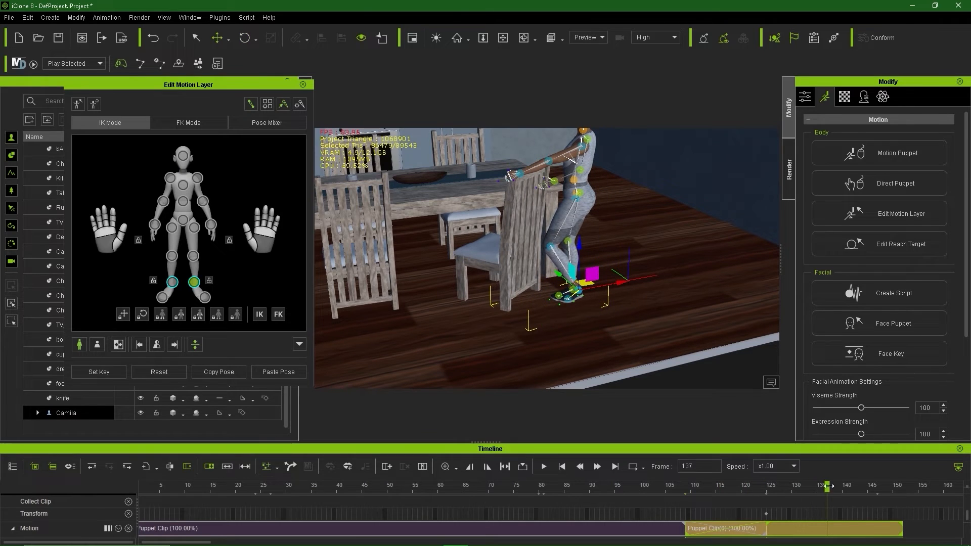
drag(828, 486, 872, 486)
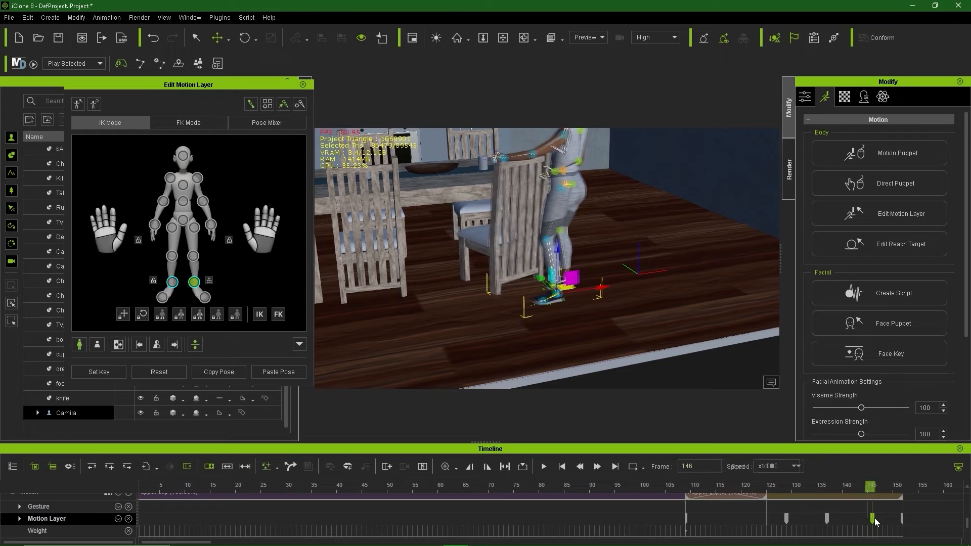
click(791, 487)
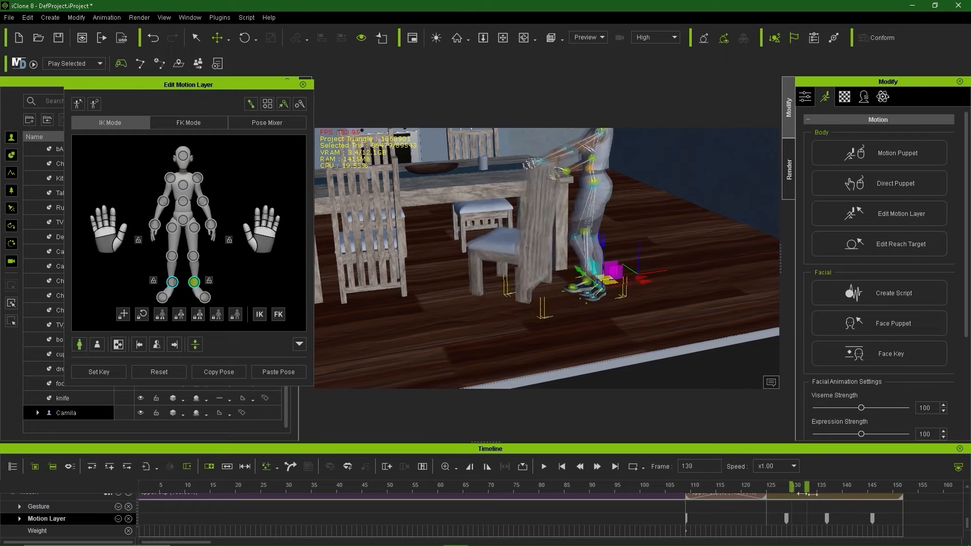
drag(813, 494, 542, 503)
drag(670, 488, 662, 516)
scroll(712, 506, down, 3)
scroll(721, 500, up, 4)
scroll(728, 495, down, 1)
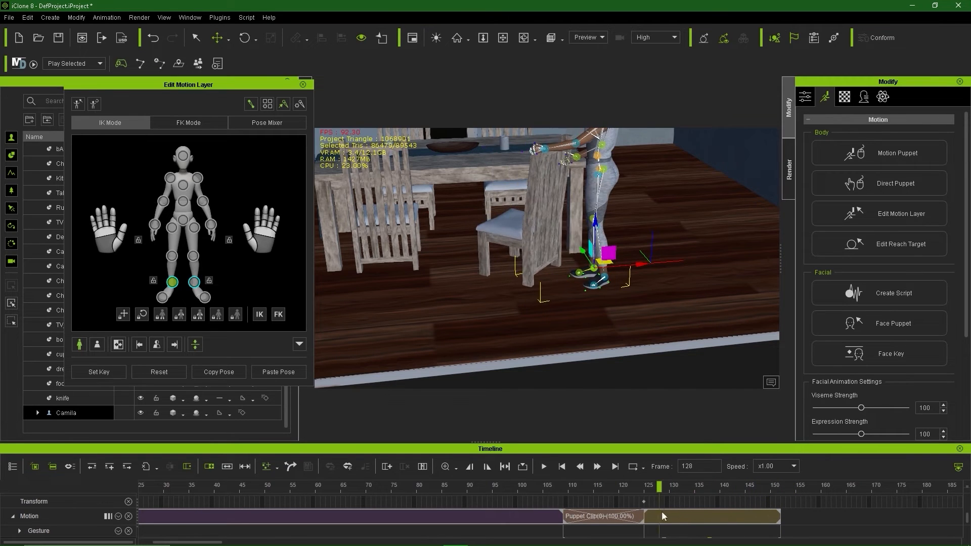
Step: Review Camila's reaching pose at the table from a low rear angle
alt+middle_drag(708, 283, 670, 375)
alt+drag(669, 375, 563, 288)
alt+middle_drag(564, 288, 597, 366)
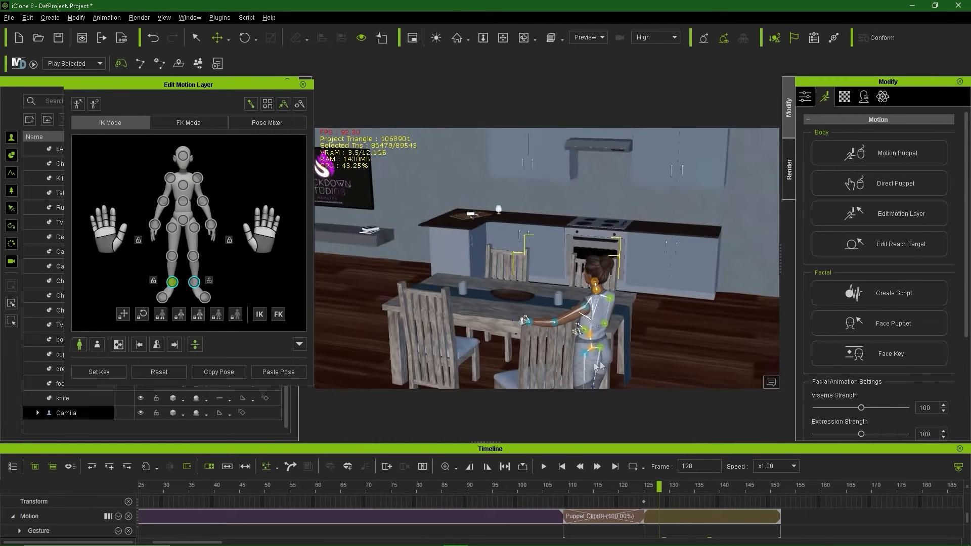
alt+drag(597, 366, 621, 323)
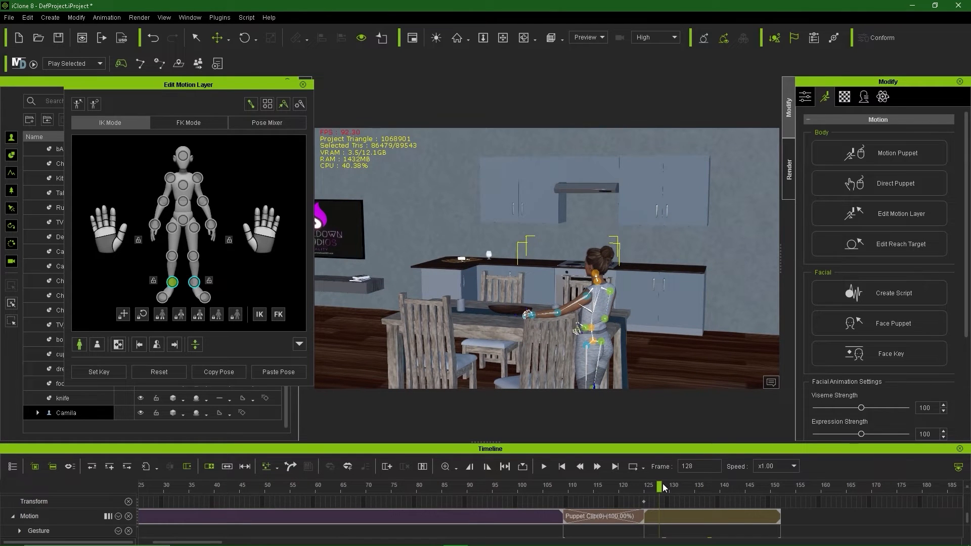
drag(657, 487, 511, 487)
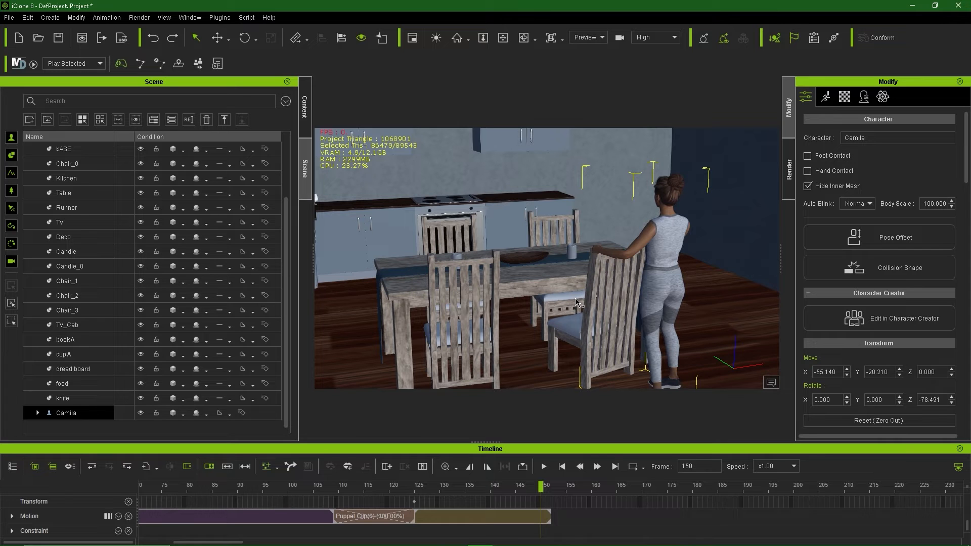
right_drag(636, 298, 546, 263)
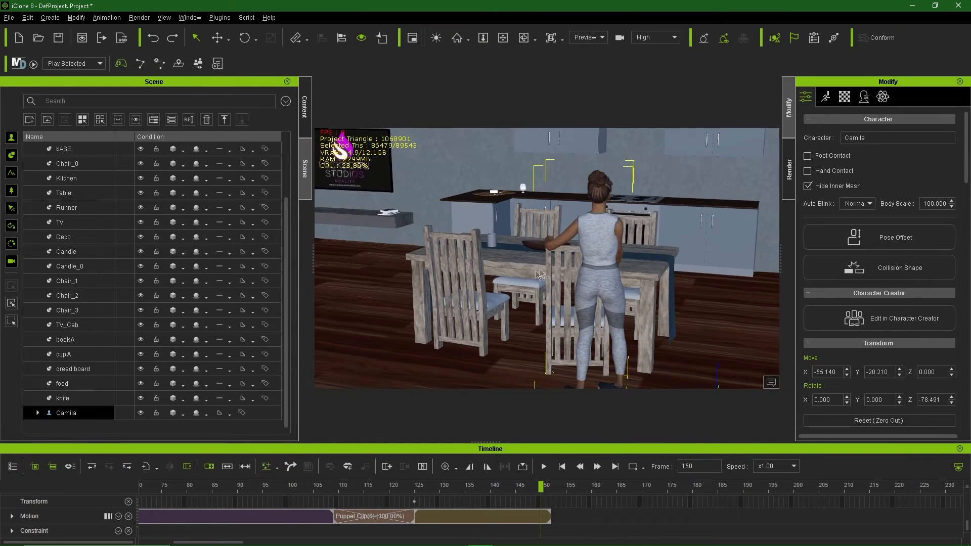
middle_drag(546, 263, 597, 277)
alt+middle_drag(433, 263, 548, 288)
scroll(548, 288, up, 2)
alt+middle_drag(452, 277, 500, 295)
scroll(498, 295, up, 1)
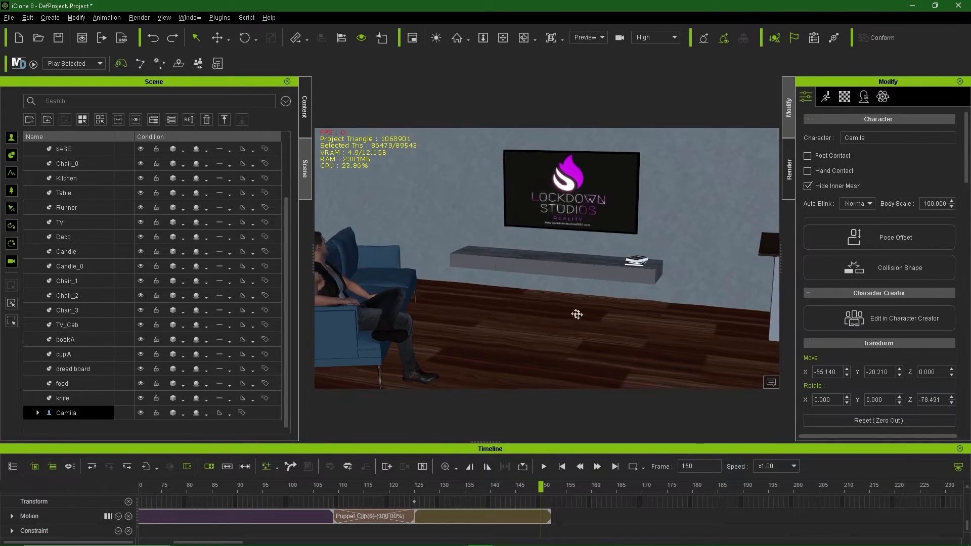
middle_drag(577, 314, 506, 277)
scroll(476, 278, down, 2)
middle_drag(670, 308, 530, 273)
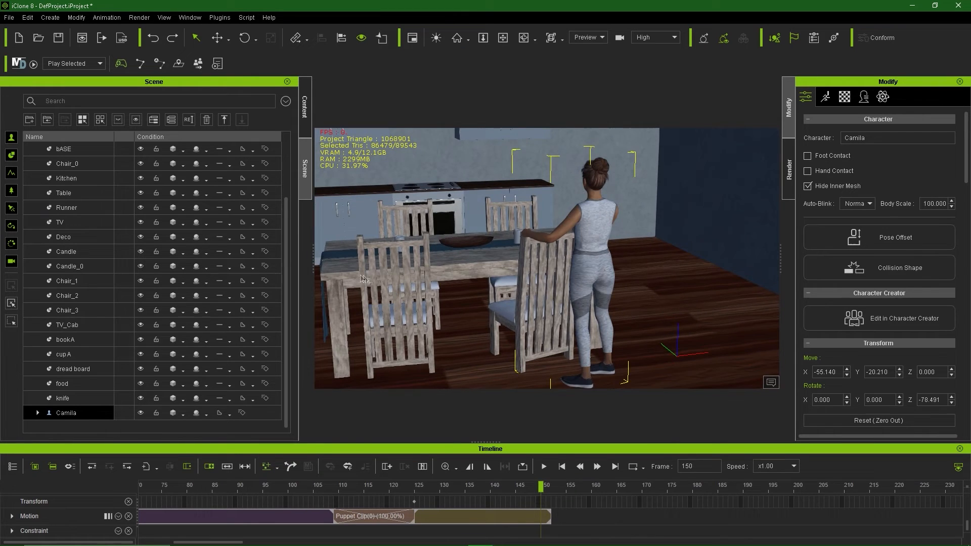
middle_drag(363, 278, 443, 234)
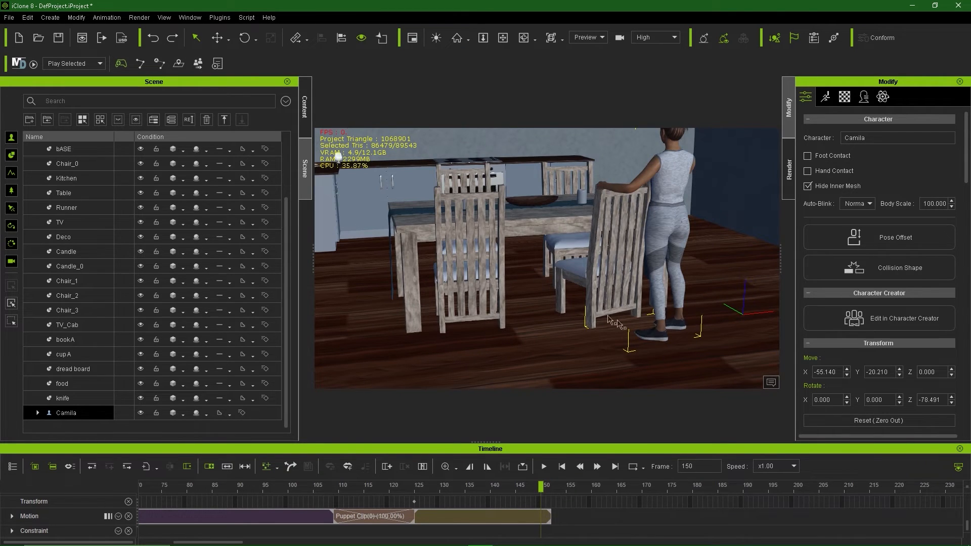
middle_drag(419, 263, 550, 281)
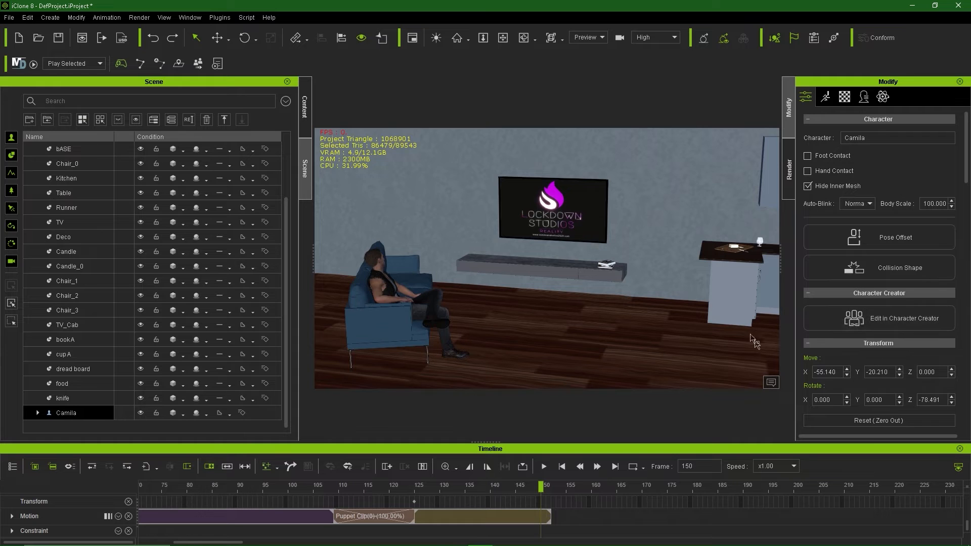
middle_drag(602, 310, 568, 281)
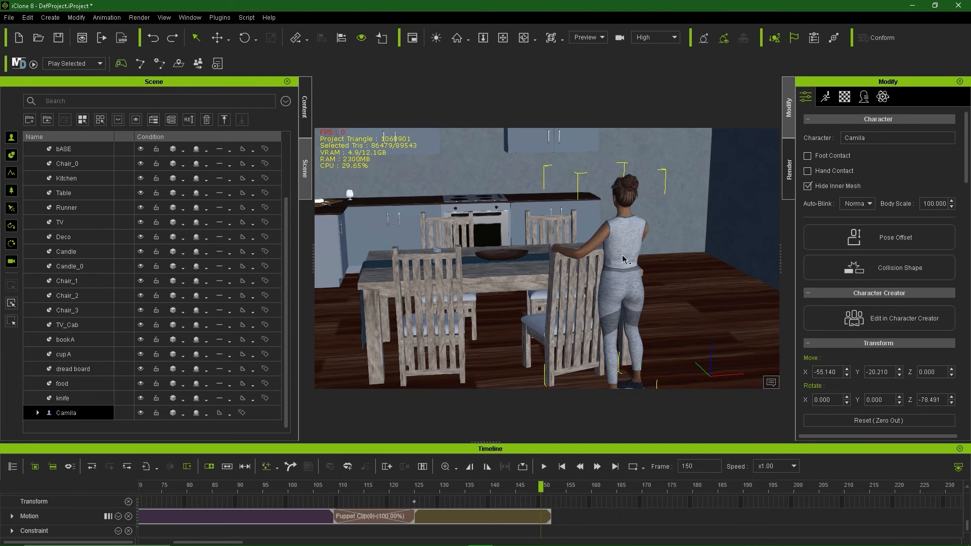
scroll(623, 258, down, 2)
Step: Try moving Camila along the floor, then undo the move
key(w)
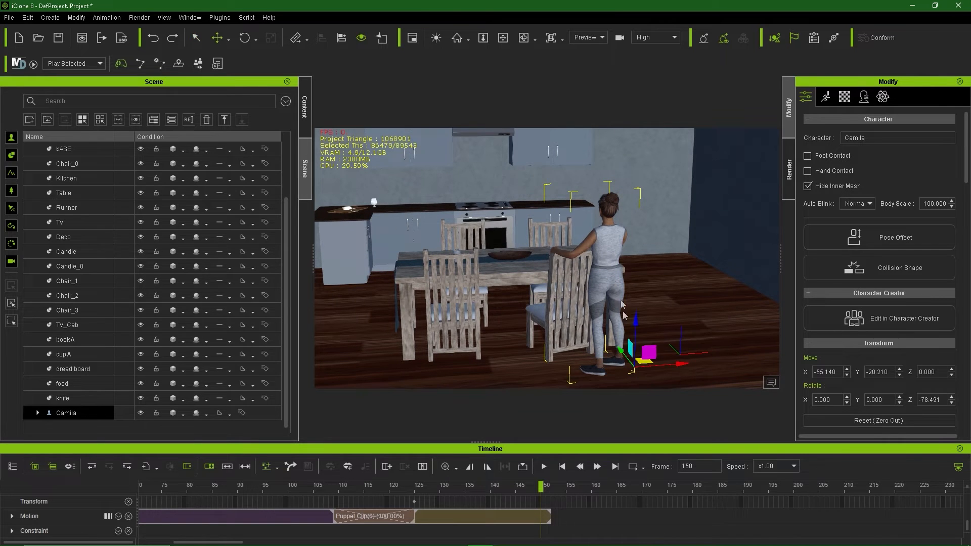
mouse_move(641, 362)
mouse_down()
mouse_move(631, 358)
mouse_move(625, 372)
mouse_up()
key(ctrl+z)
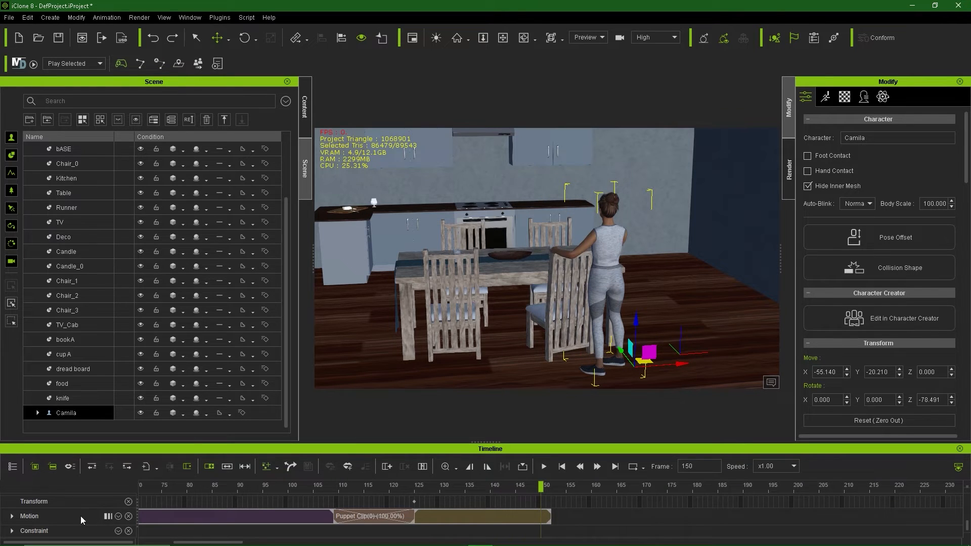
Step: Show Camila's Reach track expanded into per-limb sub-tracks like Reach L Hand
click(119, 516)
scroll(98, 510, up, 3)
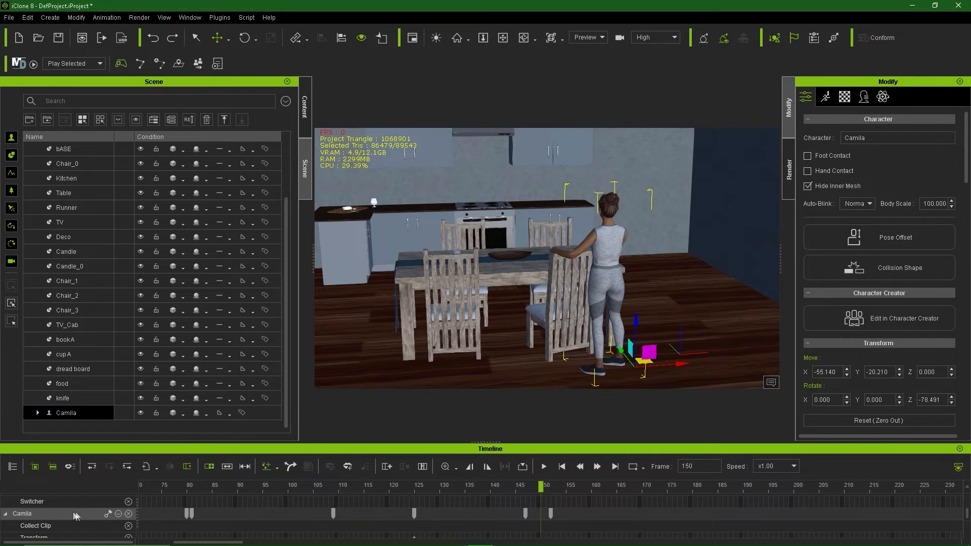
click(118, 514)
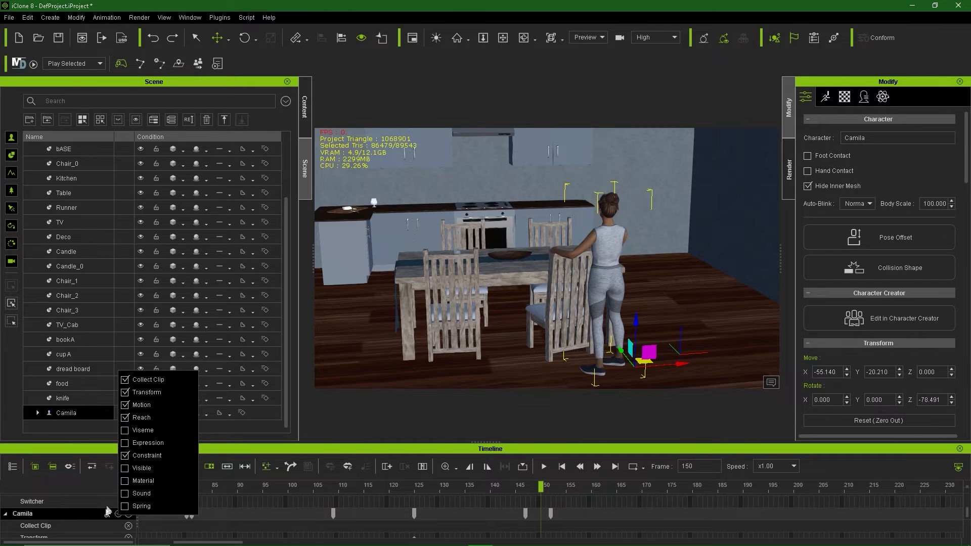
click(88, 515)
scroll(88, 514, down, 3)
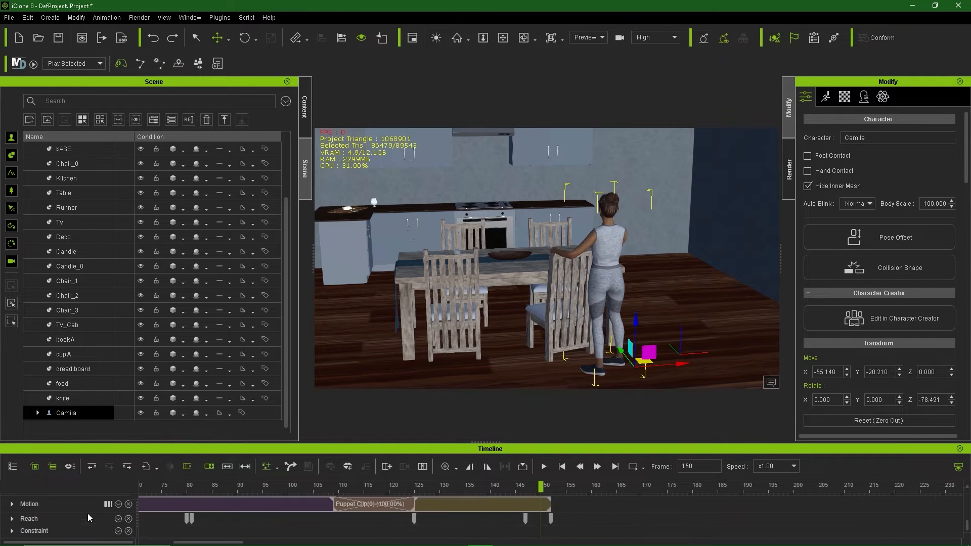
click(12, 519)
scroll(105, 520, down, 5)
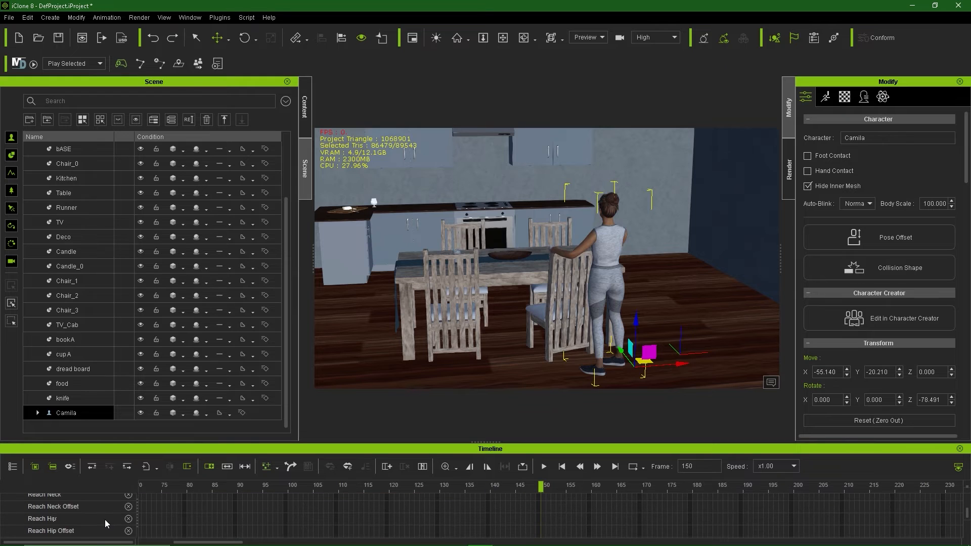
scroll(104, 520, down, 2)
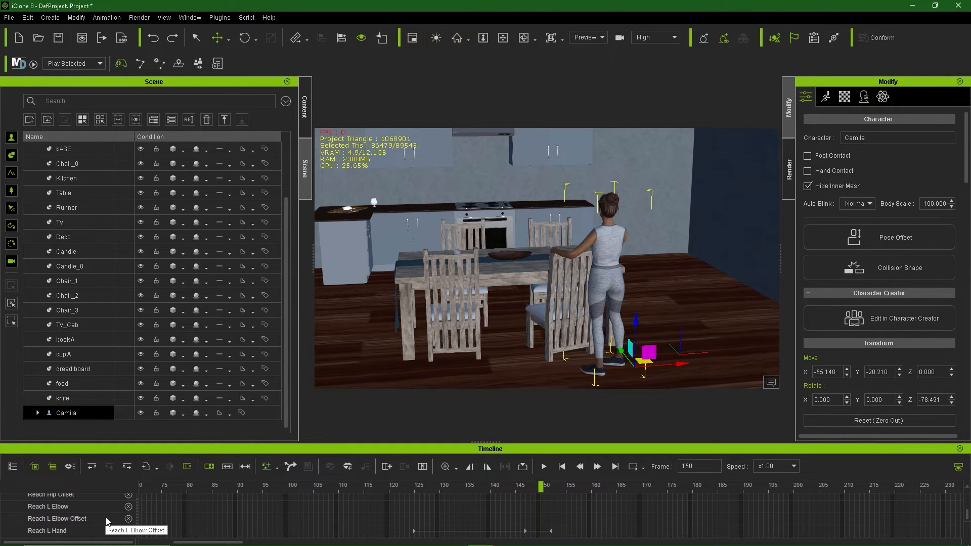
Step: Release the Reach L Hand target and end the release at frame 152
right_click(553, 533)
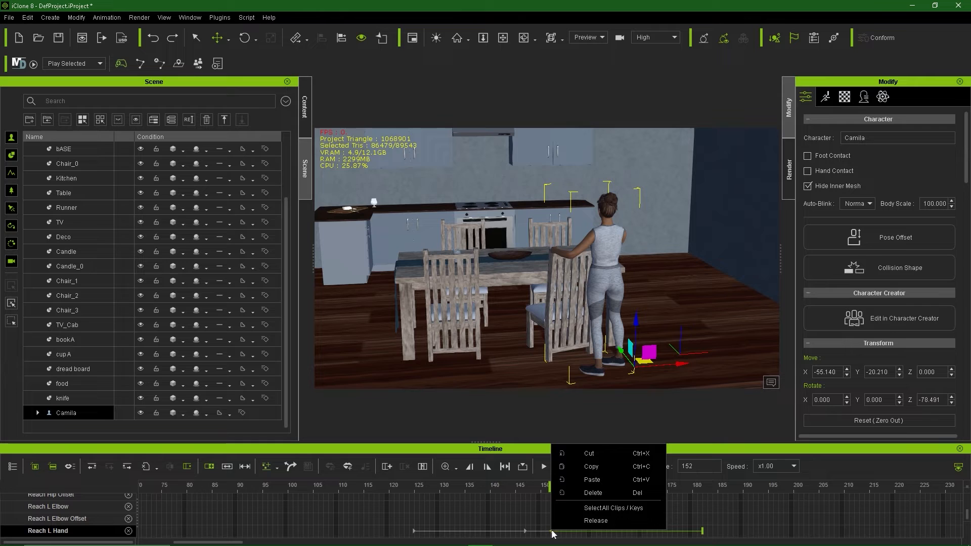
click(592, 521)
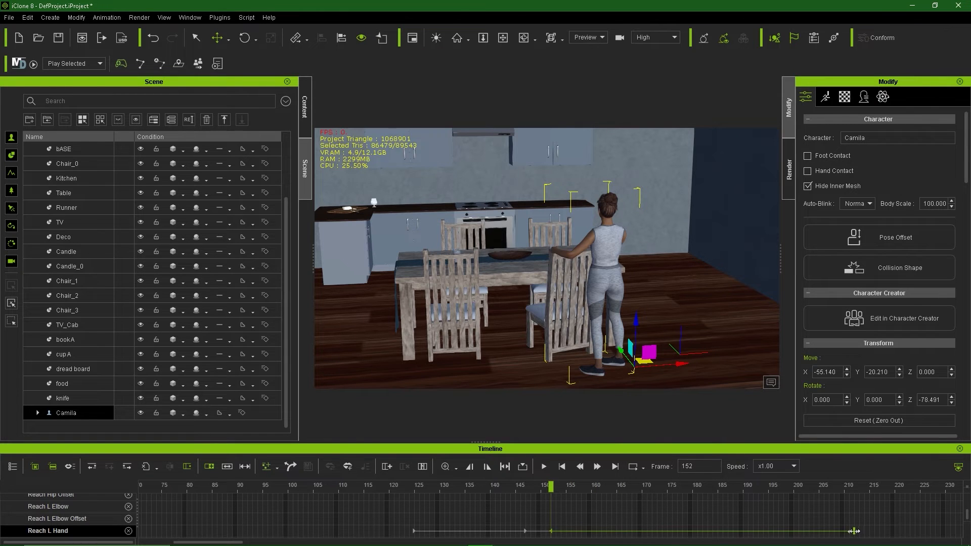
drag(854, 531, 547, 531)
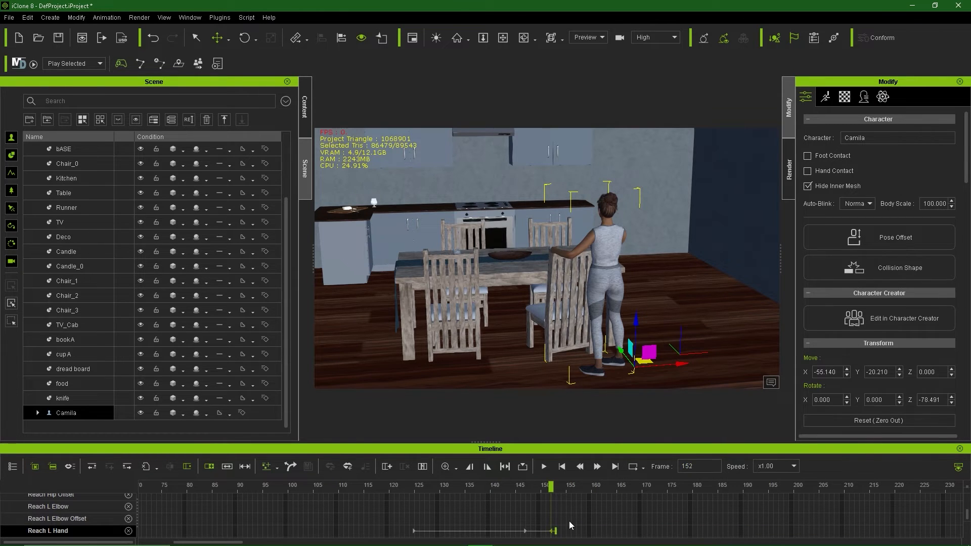
scroll(569, 523, down, 1)
scroll(569, 520, down, 5)
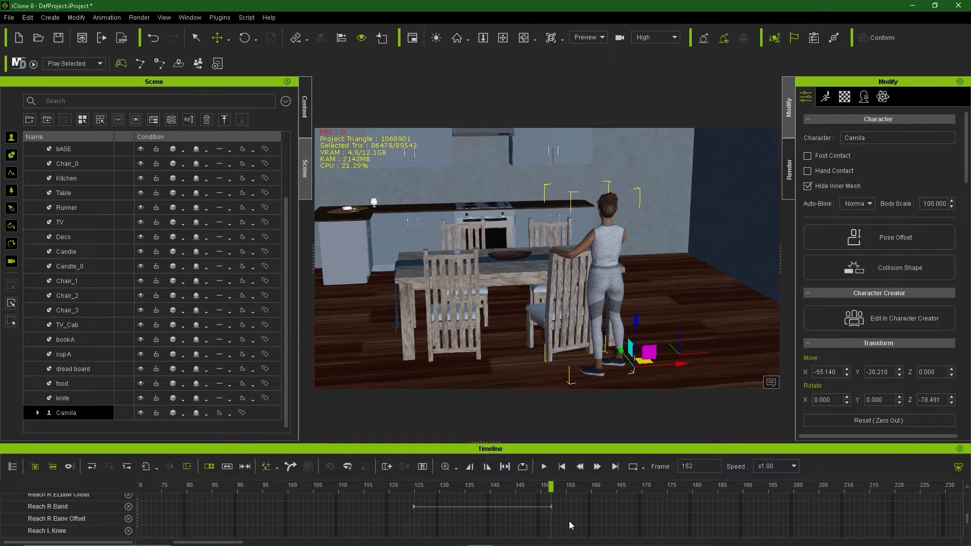
Step: Release the Reach R Hand target and end the release near frame 152
click(551, 506)
right_click(551, 507)
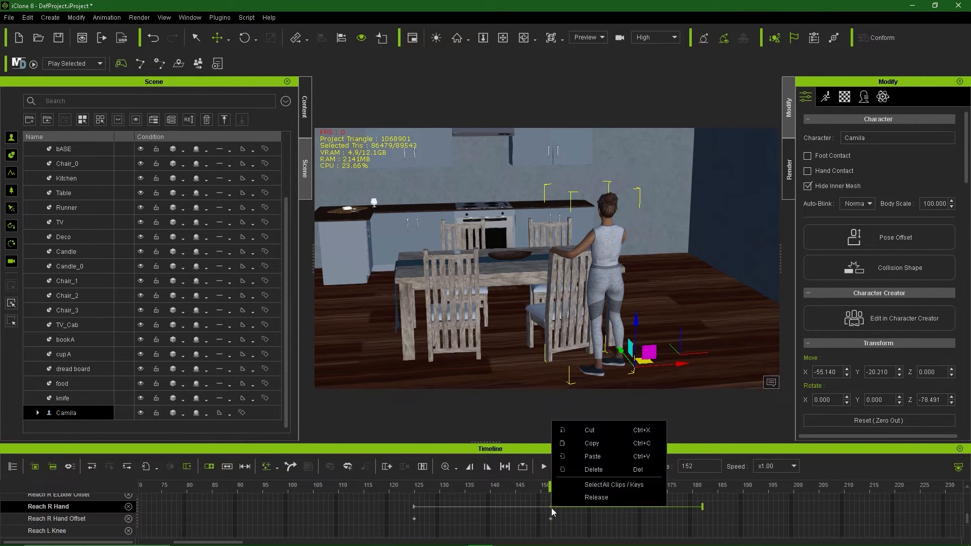
click(595, 496)
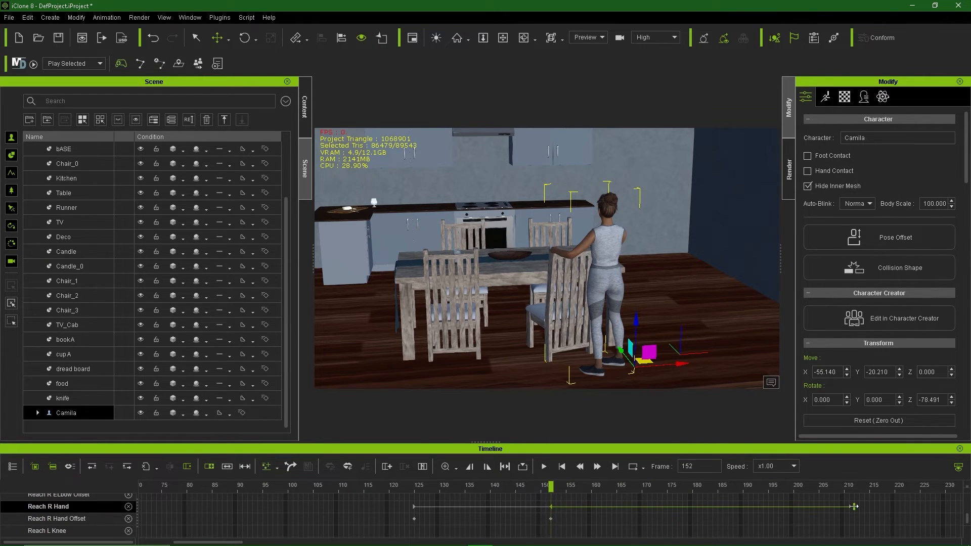
drag(854, 507, 557, 492)
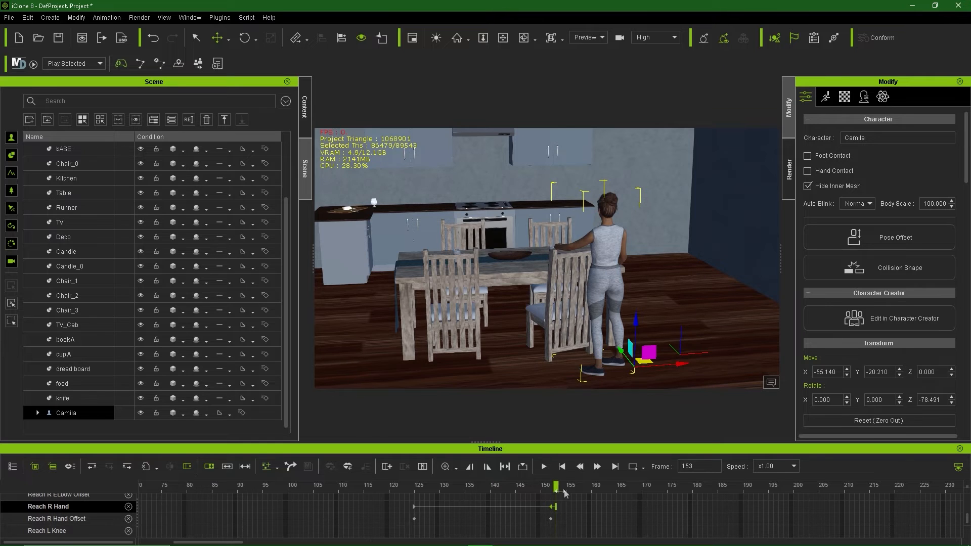
Step: Collapse Camila's Reach sub-tracks in the timeline
alt+middle_drag(643, 310, 642, 329)
alt+drag(642, 330, 592, 313)
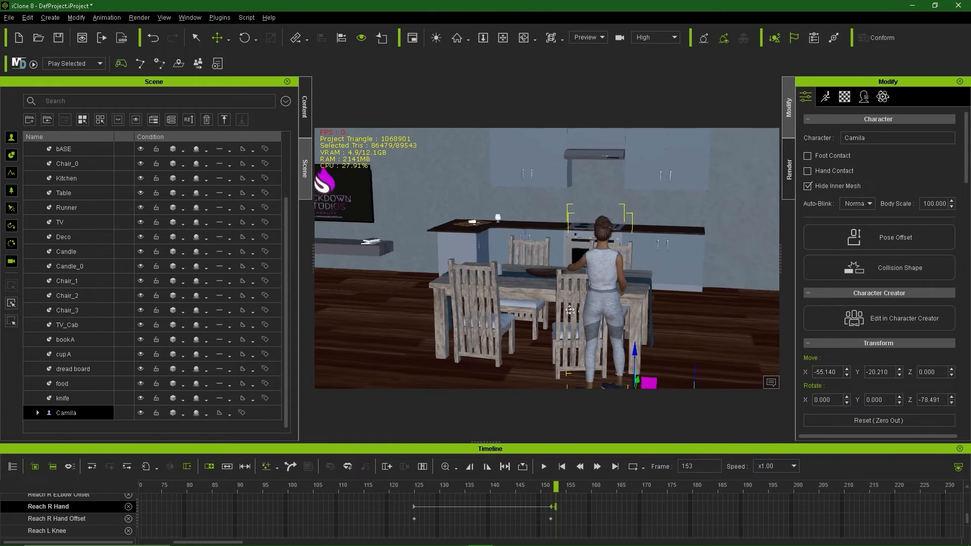
alt+middle_drag(592, 313, 537, 302)
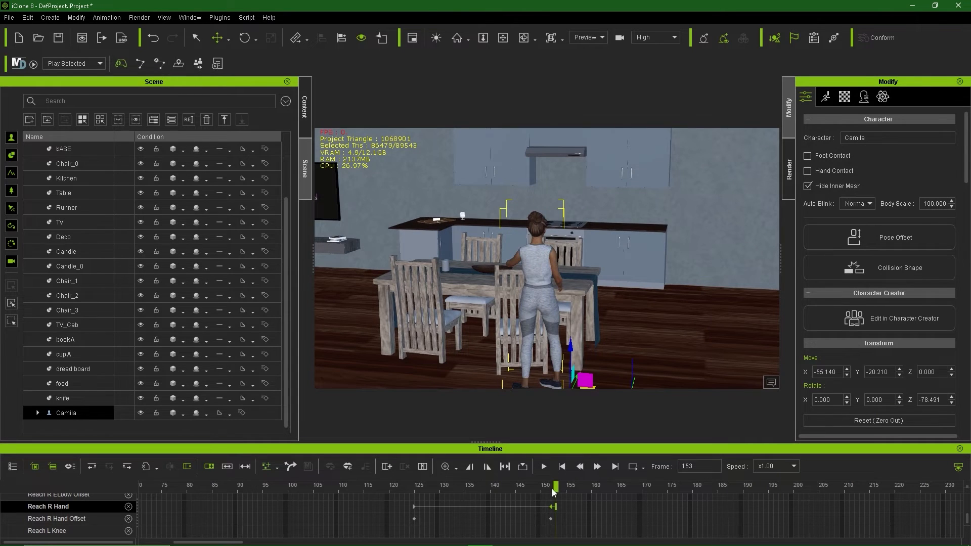
scroll(55, 503, up, 5)
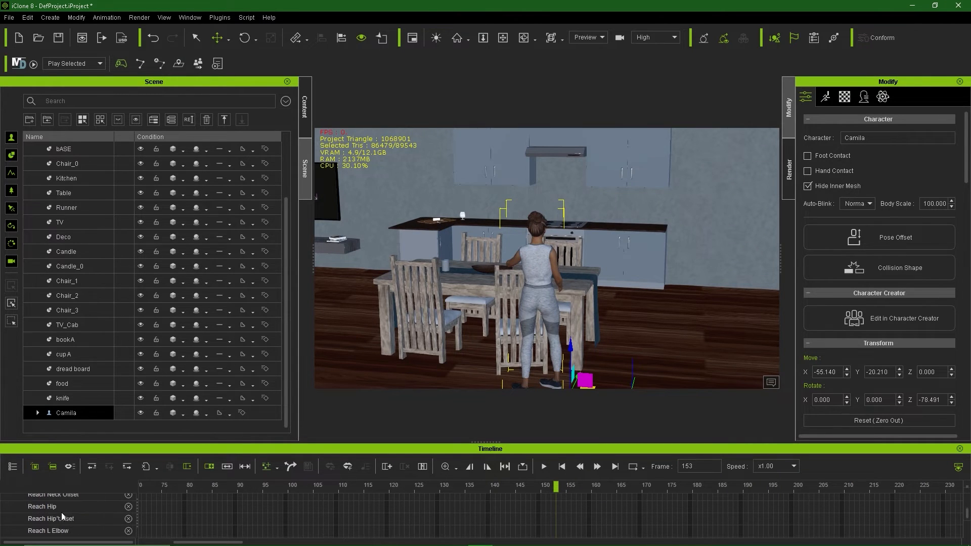
scroll(62, 511, up, 3)
click(12, 507)
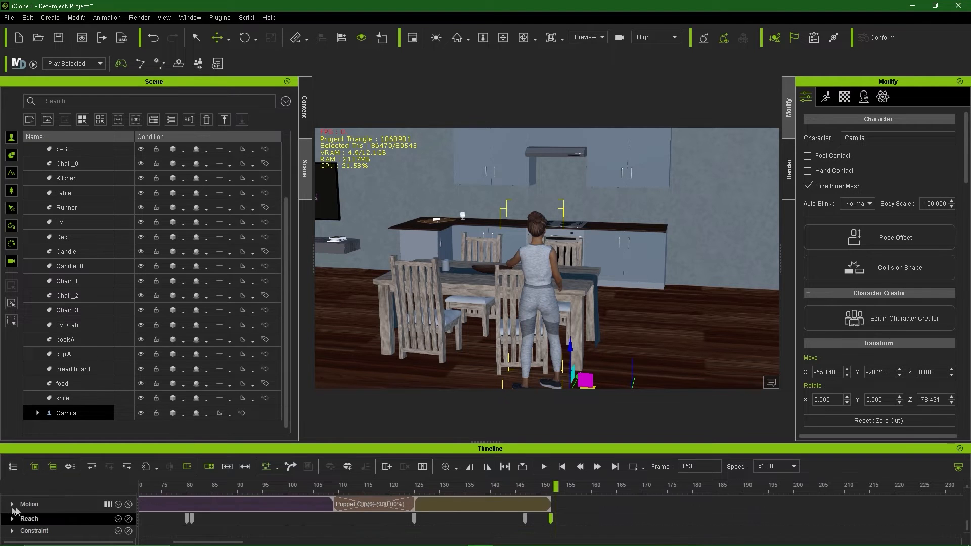
scroll(73, 517, up, 1)
scroll(72, 517, up, 1)
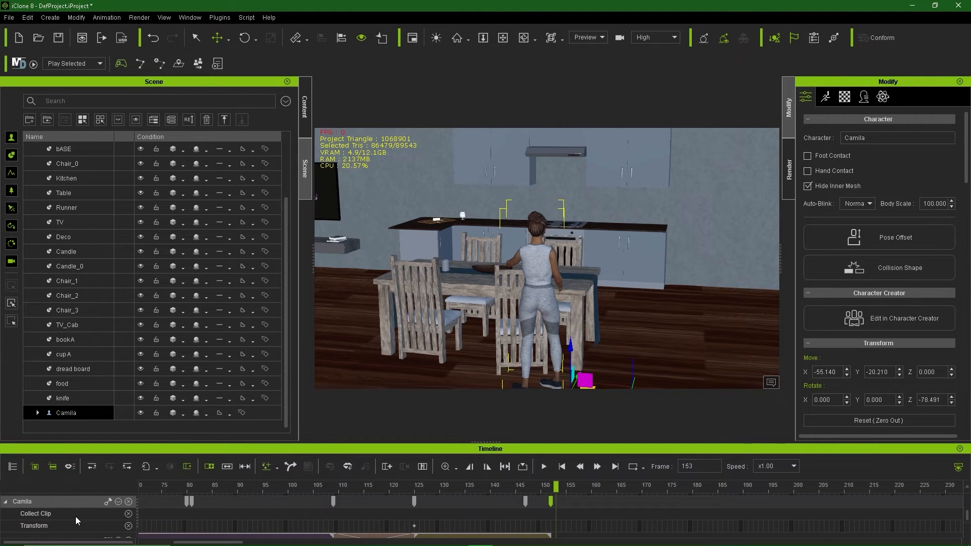
Step: Rewind to frame 0 and frame the kitchen with Camila at her start position
click(562, 466)
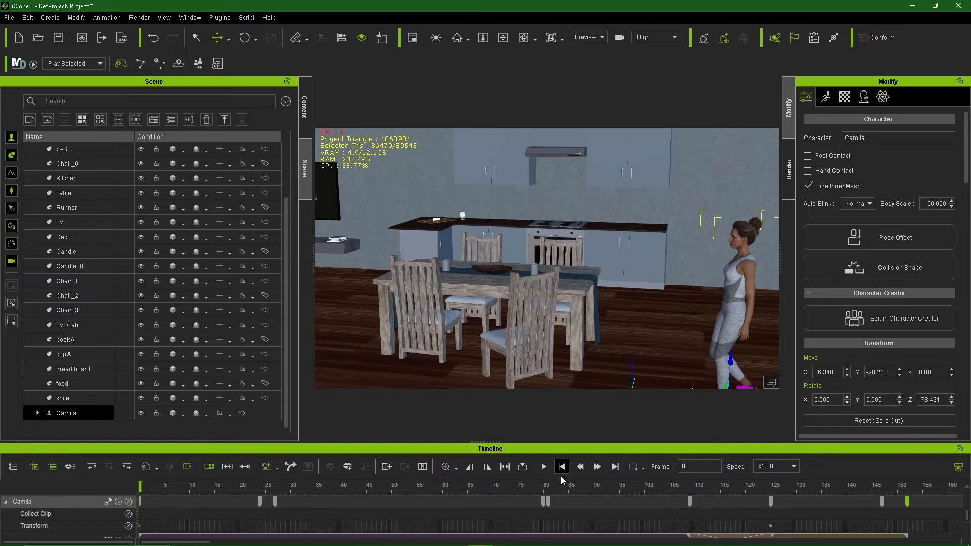
right_drag(666, 272, 608, 326)
scroll(607, 324, up, 1)
middle_drag(603, 325, 603, 305)
scroll(602, 314, up, 1)
alt+right_drag(603, 305, 590, 312)
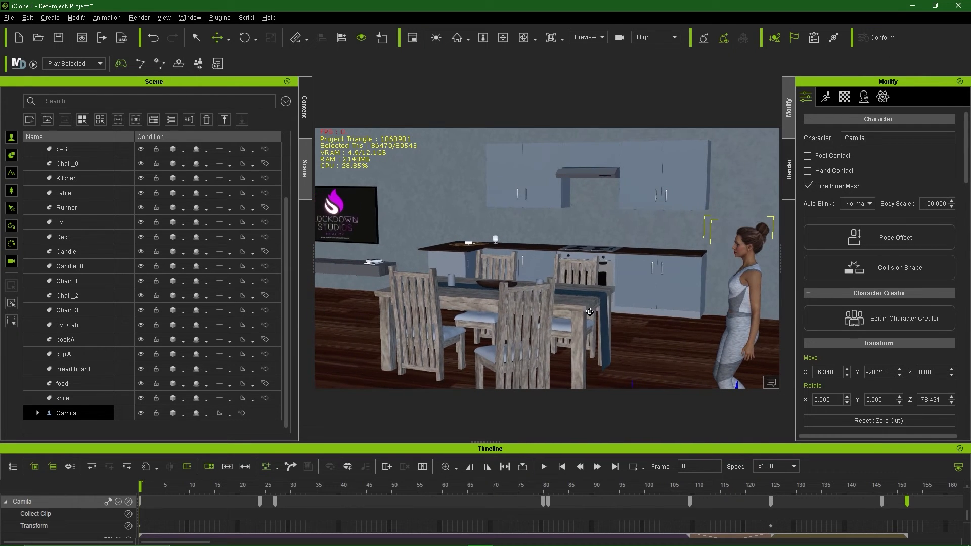
middle_drag(590, 312, 601, 312)
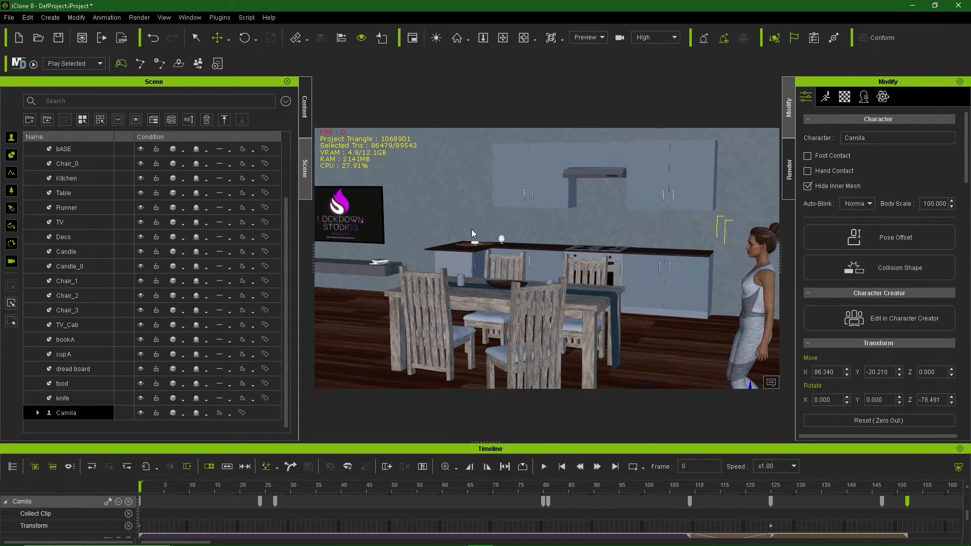
click(50, 18)
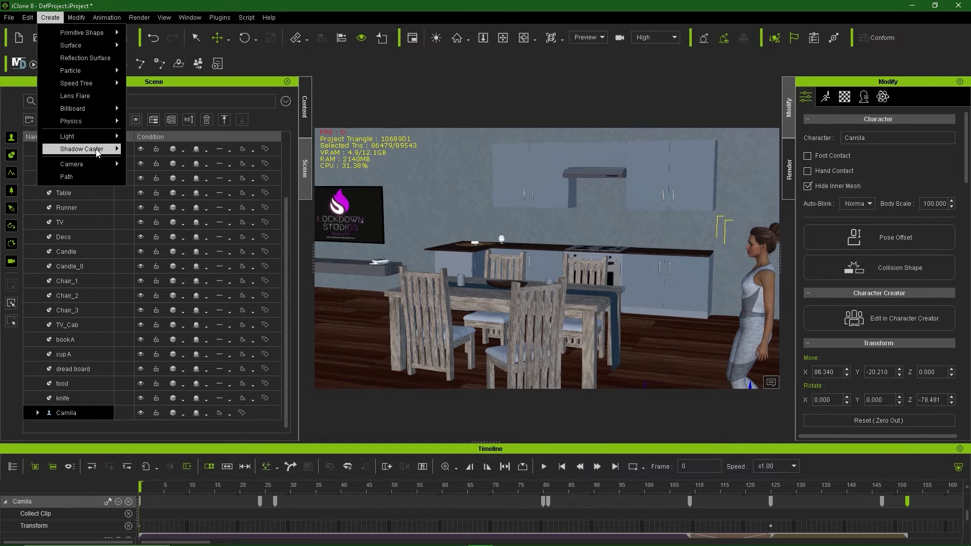
Step: Add a new camera to the scene and name it Camera01
mouse_move(96, 164)
click(156, 165)
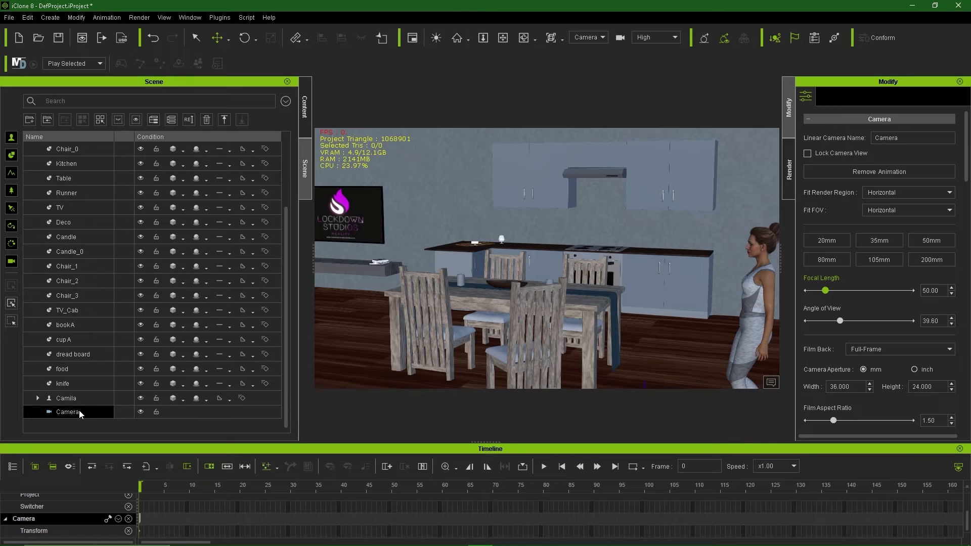
double_click(71, 412)
key(Return)
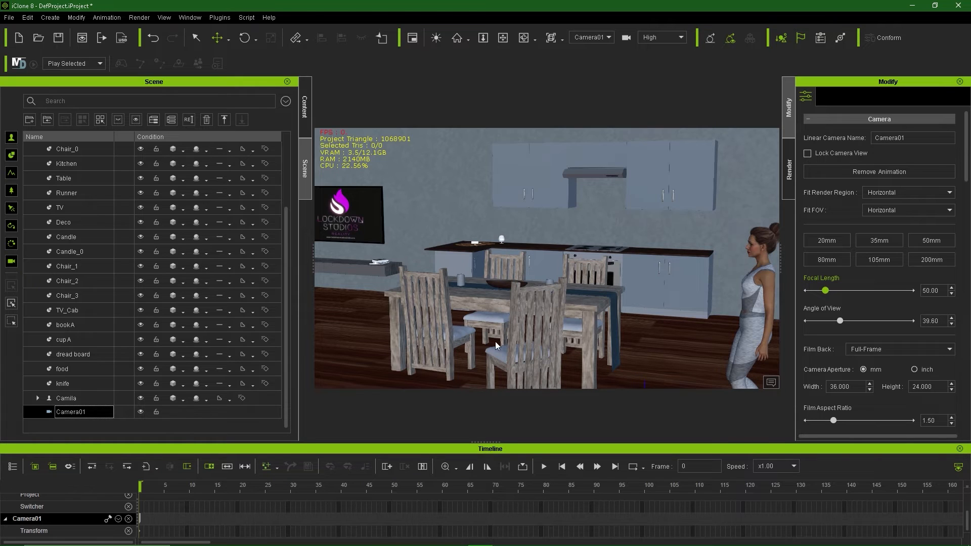
Step: View through Camera01 and key a push-in on the table and Camila at frame 145
click(597, 40)
key(space)
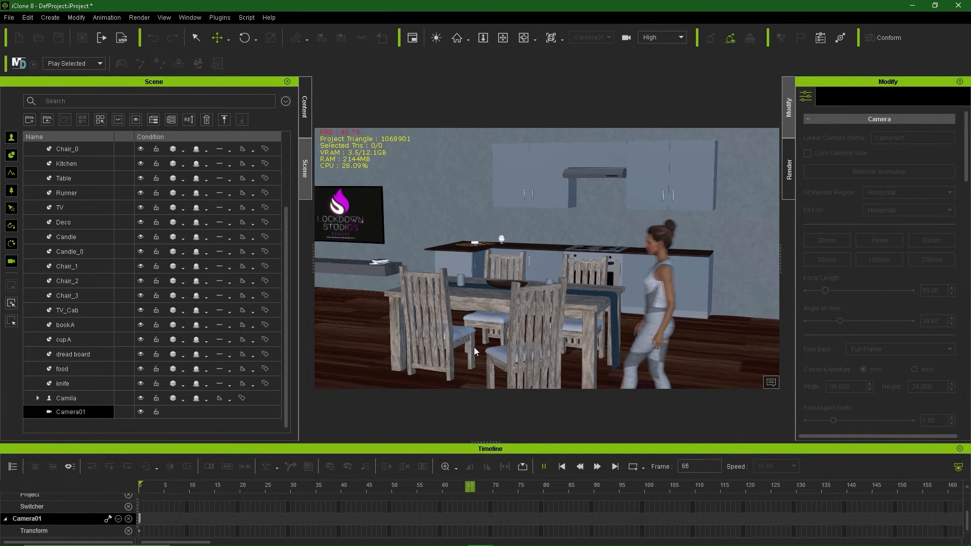
key(space)
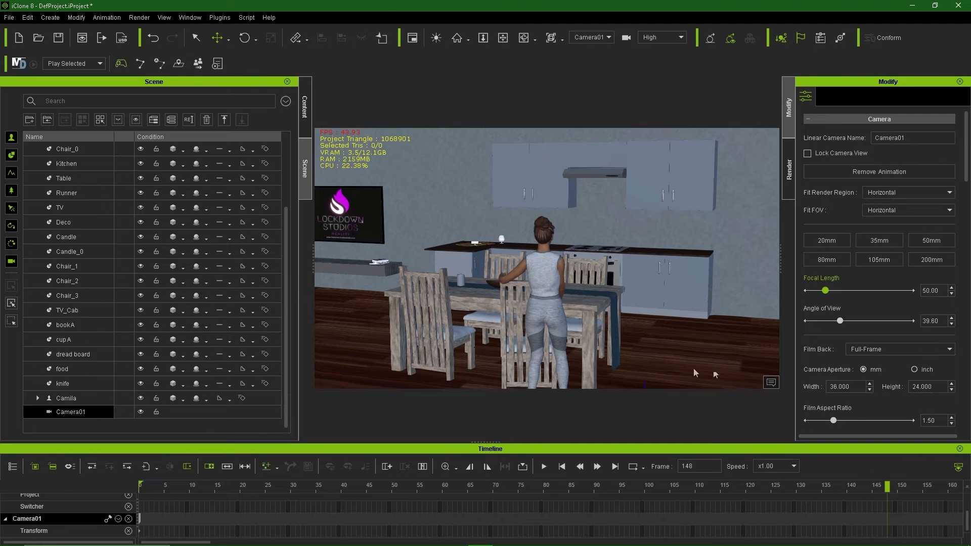
mouse_move(888, 488)
mouse_down()
mouse_move(925, 488)
mouse_move(835, 493)
mouse_move(873, 495)
mouse_up()
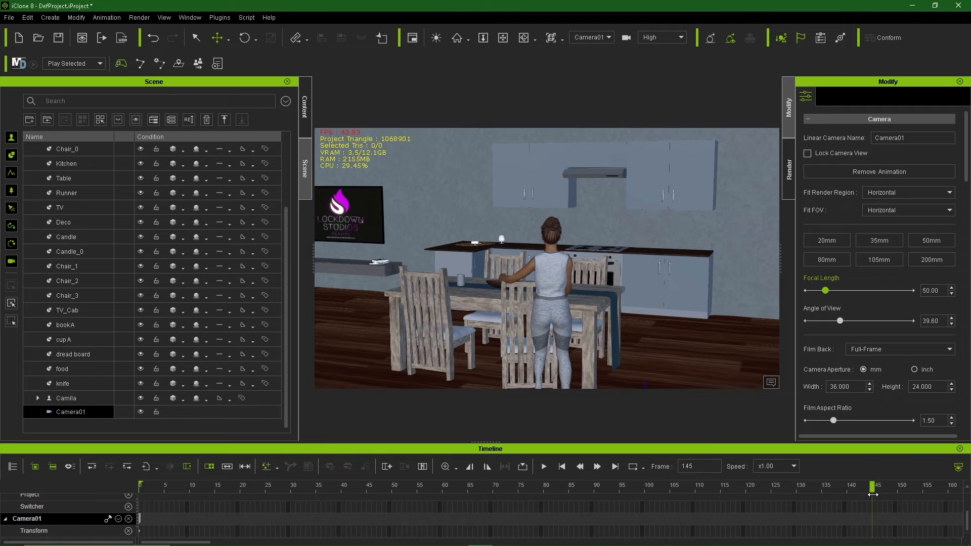
right_drag(456, 297, 573, 311)
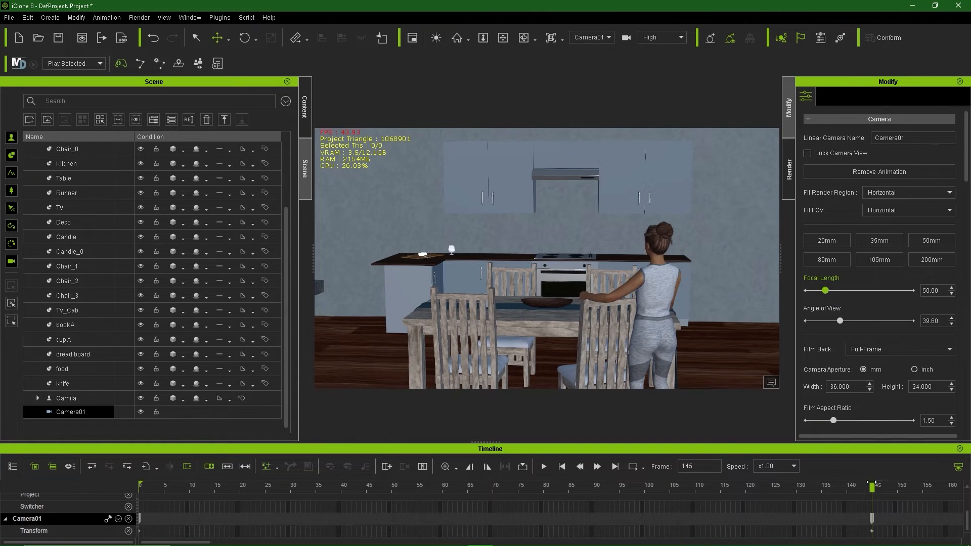
drag(872, 485, 877, 508)
Step: Switch to the Preview camera and frame the seated man on the sofa below the TV
click(599, 48)
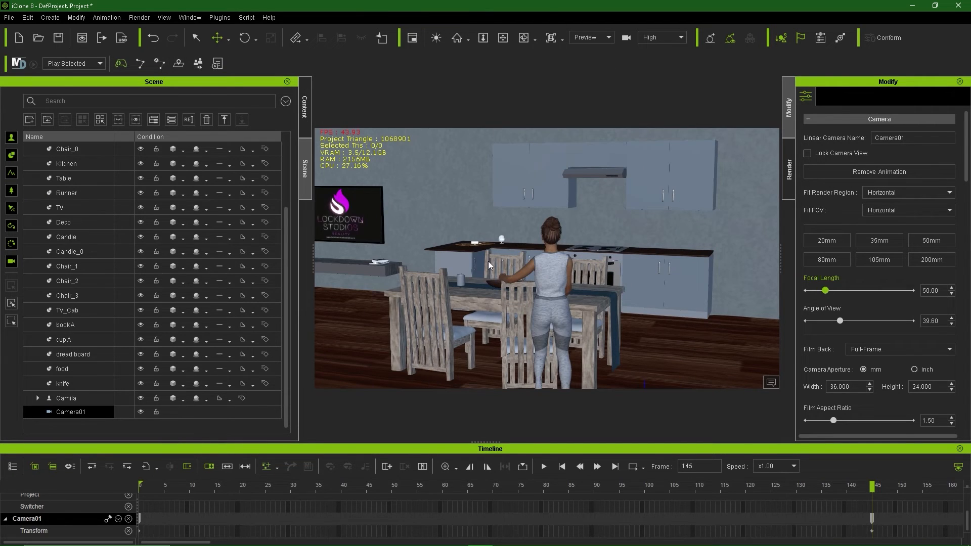
alt+middle_drag(399, 270, 576, 303)
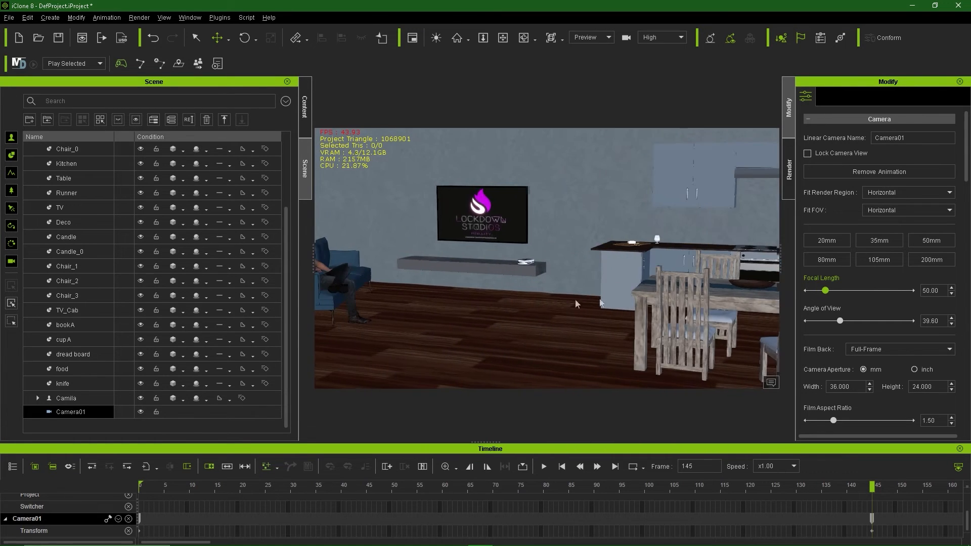
scroll(407, 288, up, 3)
alt+middle_drag(400, 304, 557, 374)
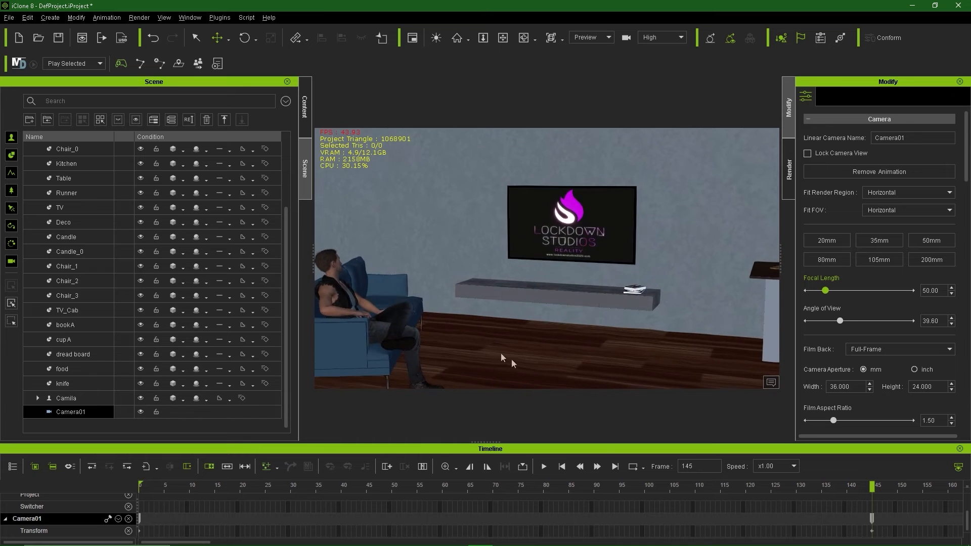
alt+middle_drag(473, 325, 507, 308)
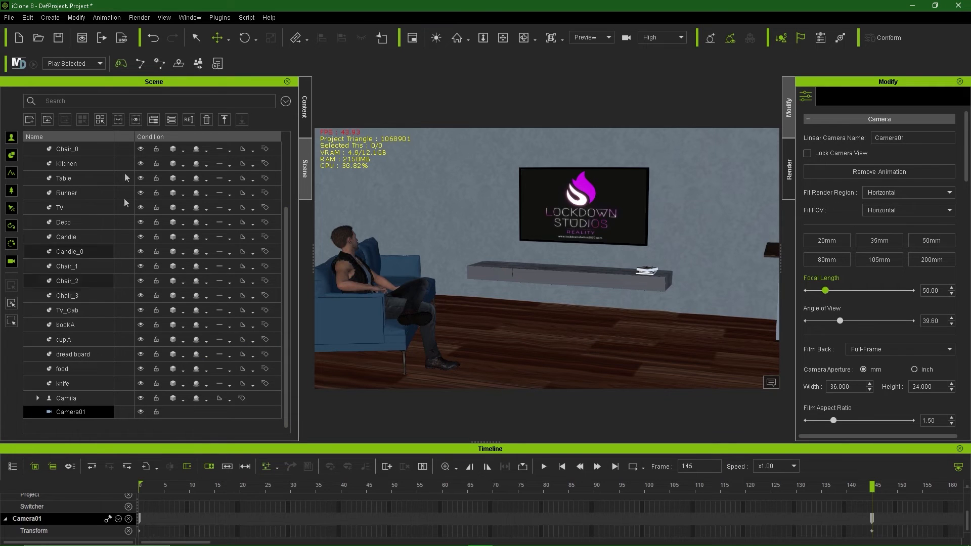
click(45, 17)
Step: Add a new Linear Camera at the current view and rename it Camera02
mouse_move(91, 164)
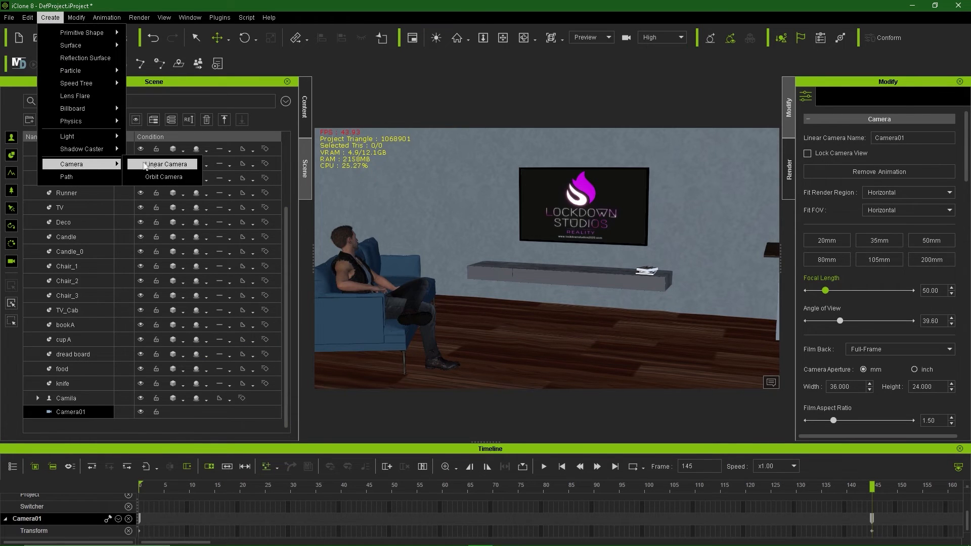
click(162, 165)
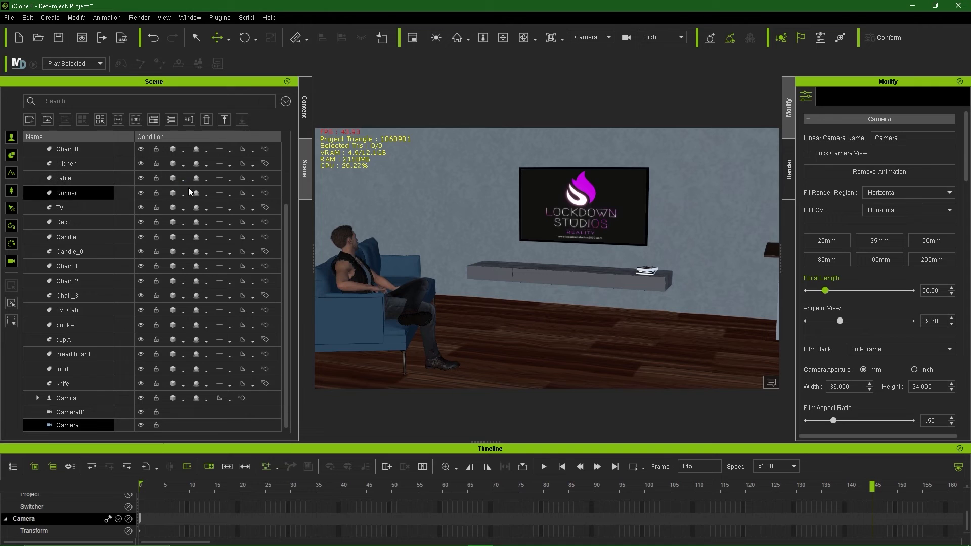
double_click(71, 428)
key(End)
text(0)
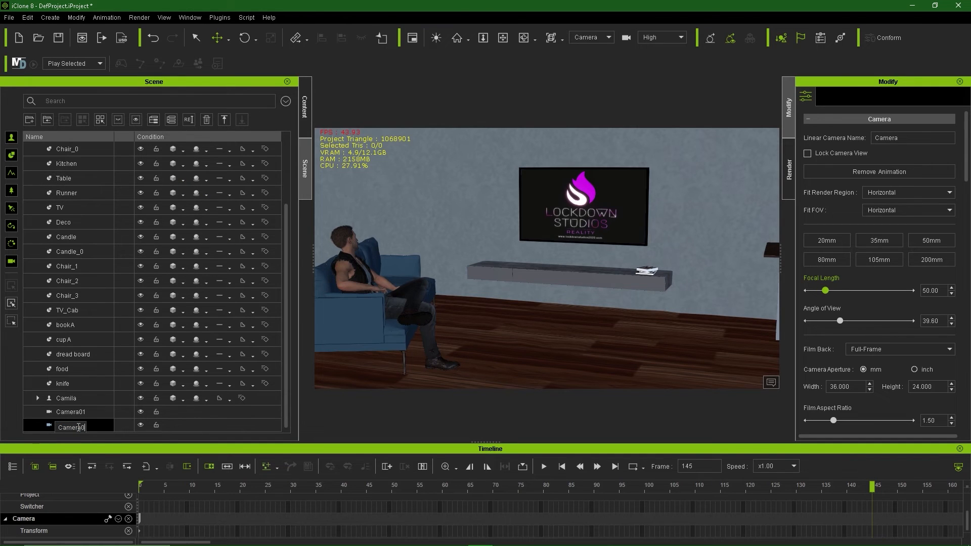
text(2)
key(Return)
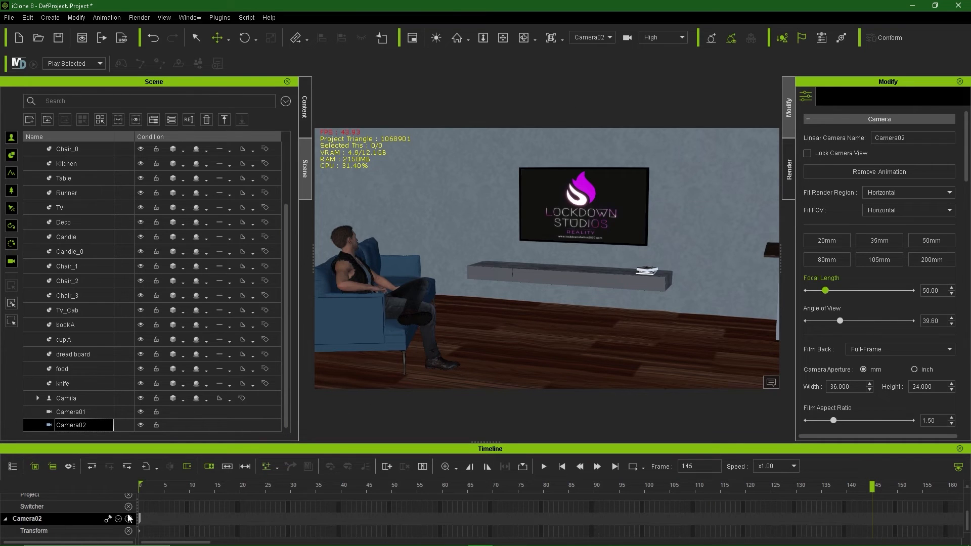
Step: Move Camera02's key to about frame 143 and check the shot around frame 145
drag(141, 523, 872, 526)
drag(873, 487, 875, 513)
drag(872, 488, 863, 512)
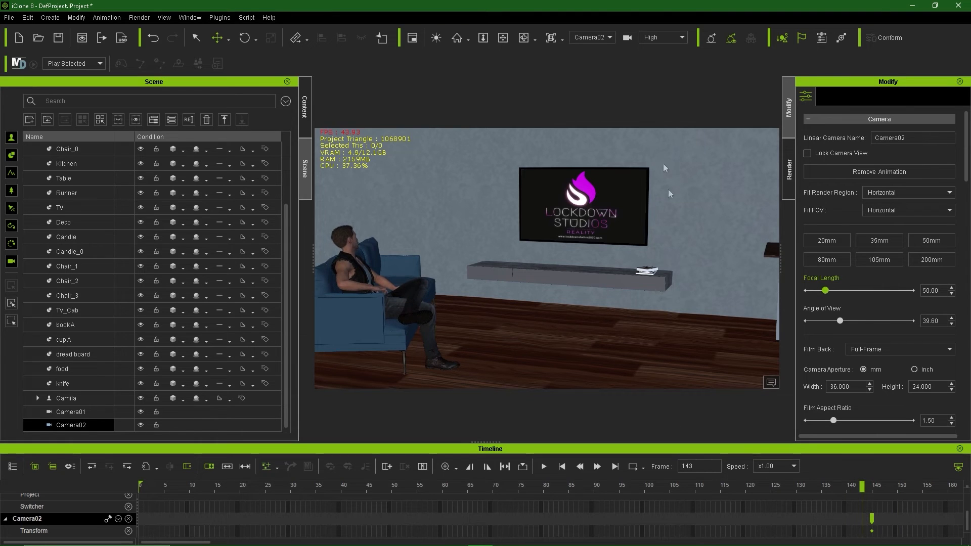
Step: Set the viewport to the camera switcher and make it show Camera01 from frame 0
key(ctrl+z)
click(607, 40)
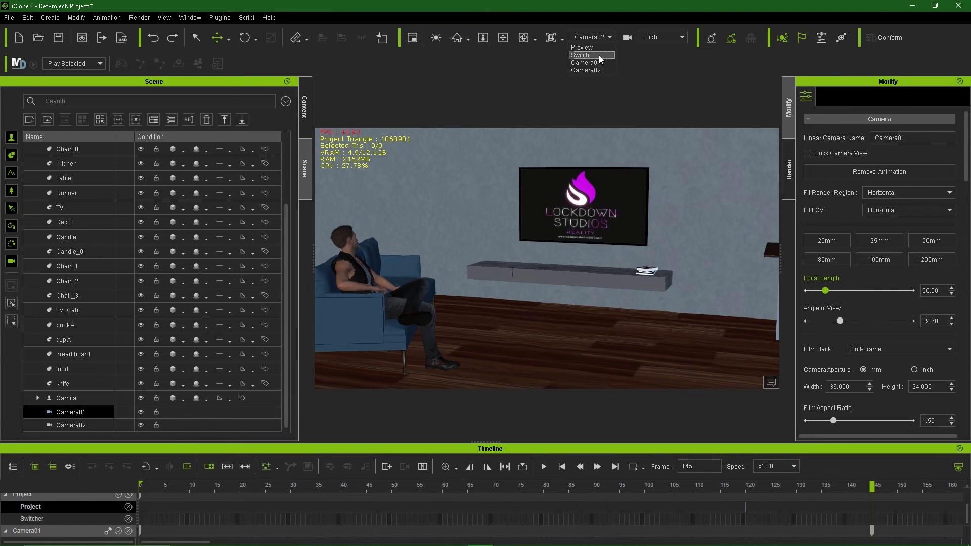
click(587, 49)
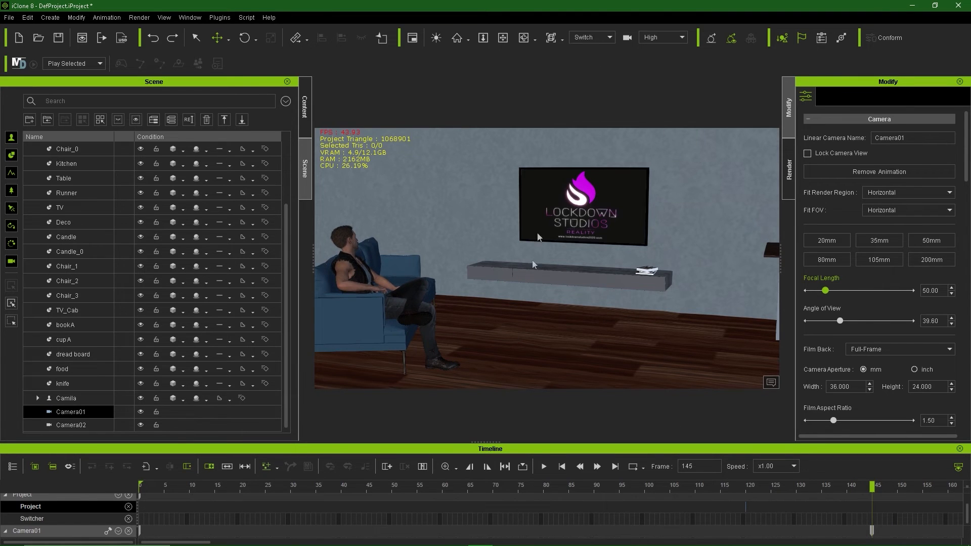
click(75, 416)
drag(871, 486, 121, 516)
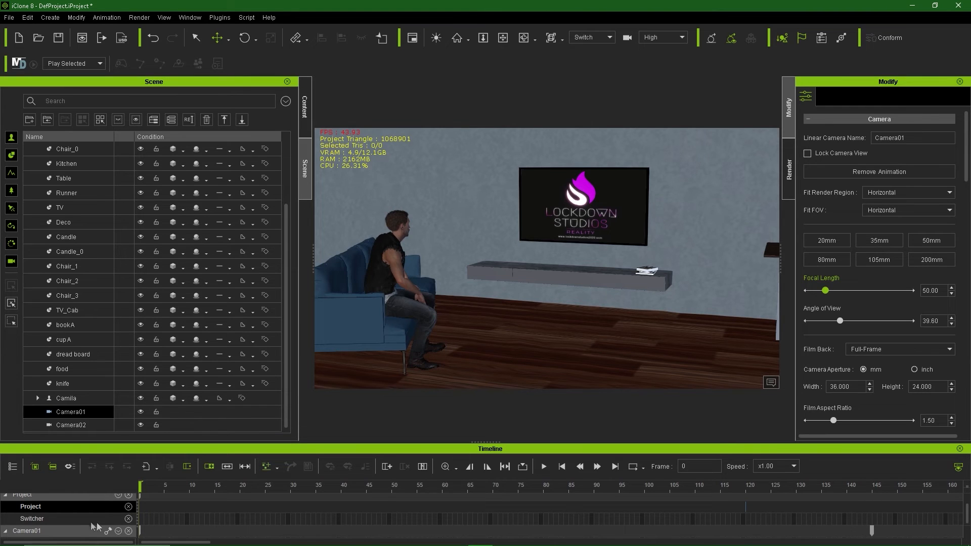
scroll(81, 512, up, 1)
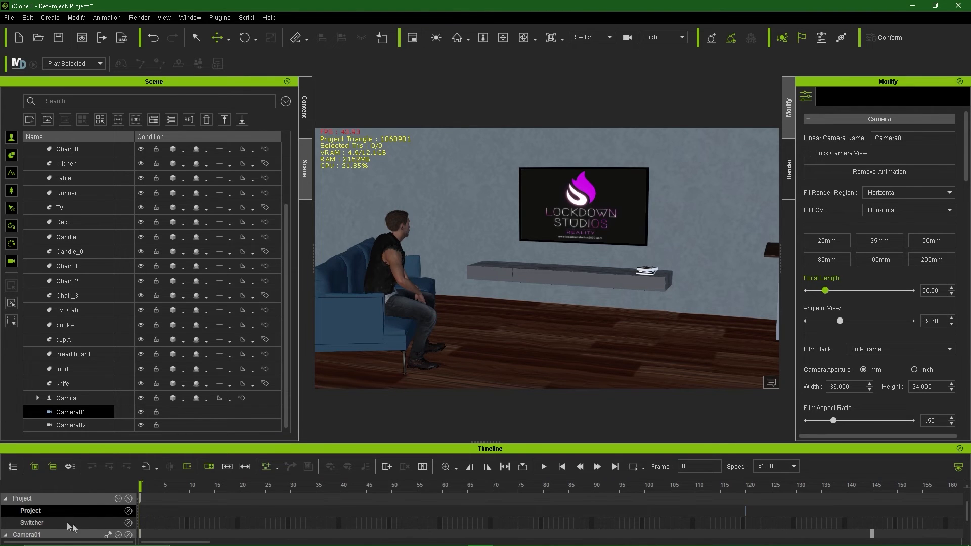
right_click(138, 523)
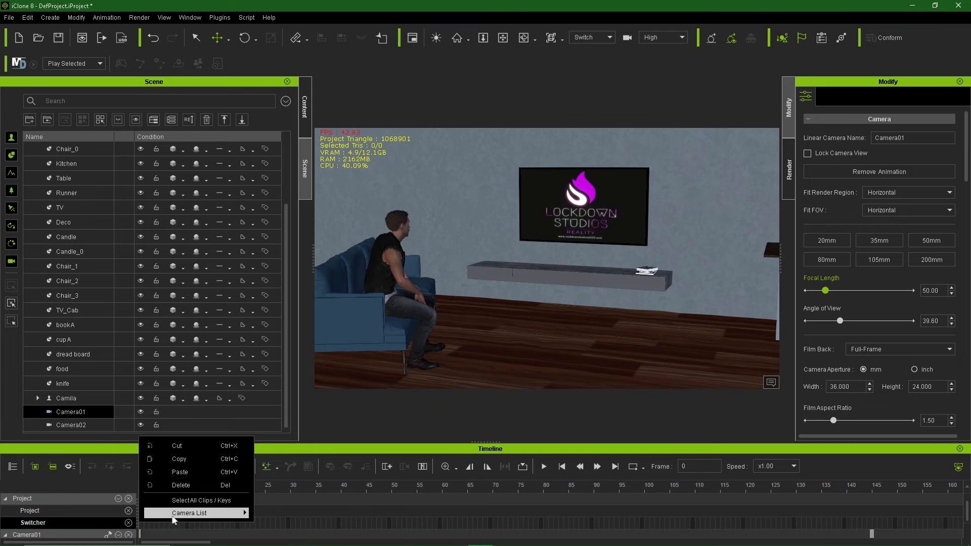
mouse_move(178, 514)
click(298, 524)
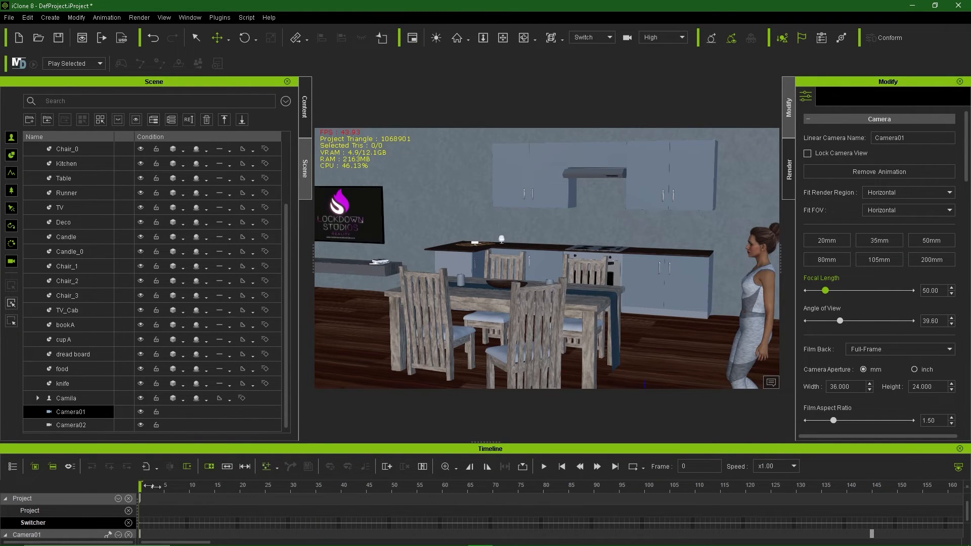
Step: Cut the switcher to Camera02 at frame 145 and check the cut
drag(152, 486, 872, 502)
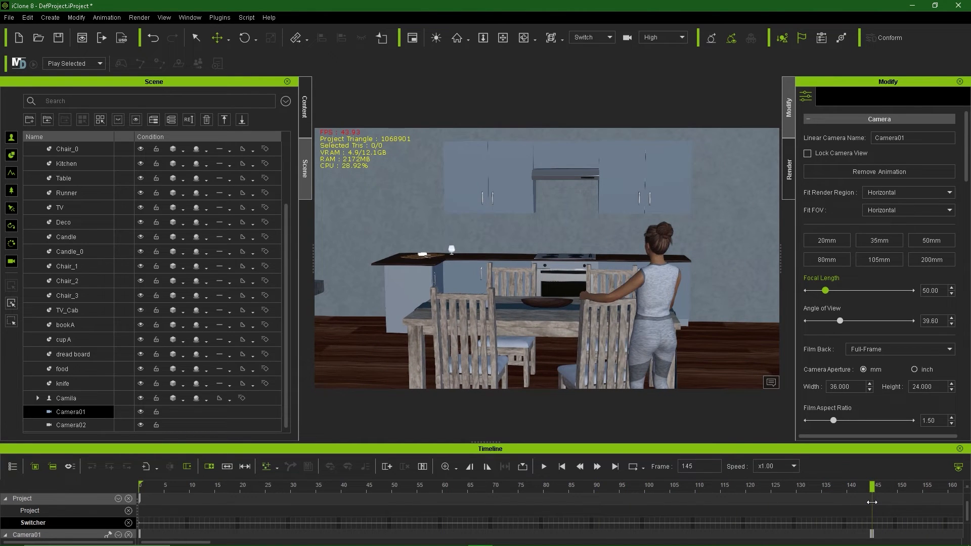
scroll(872, 534, down, 1)
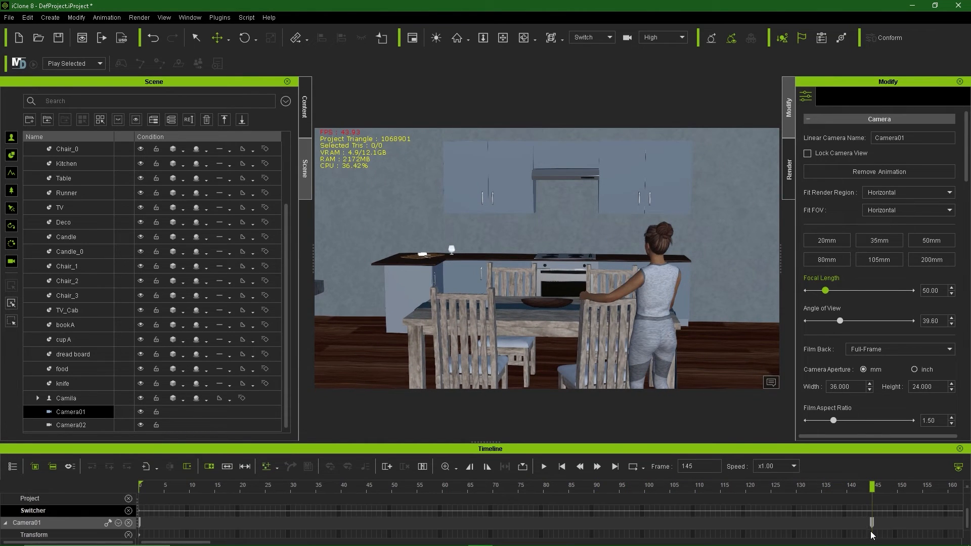
scroll(872, 530, up, 1)
click(104, 426)
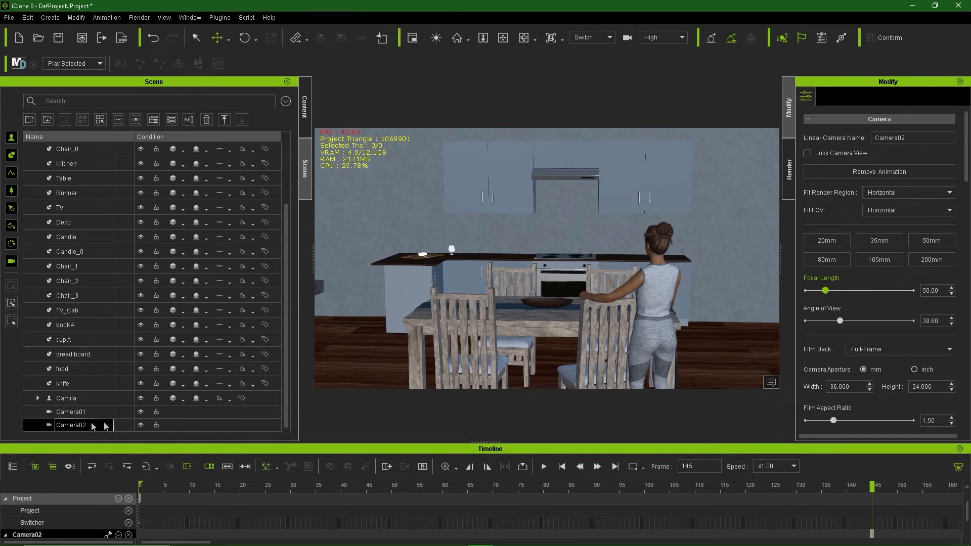
scroll(888, 530, down, 1)
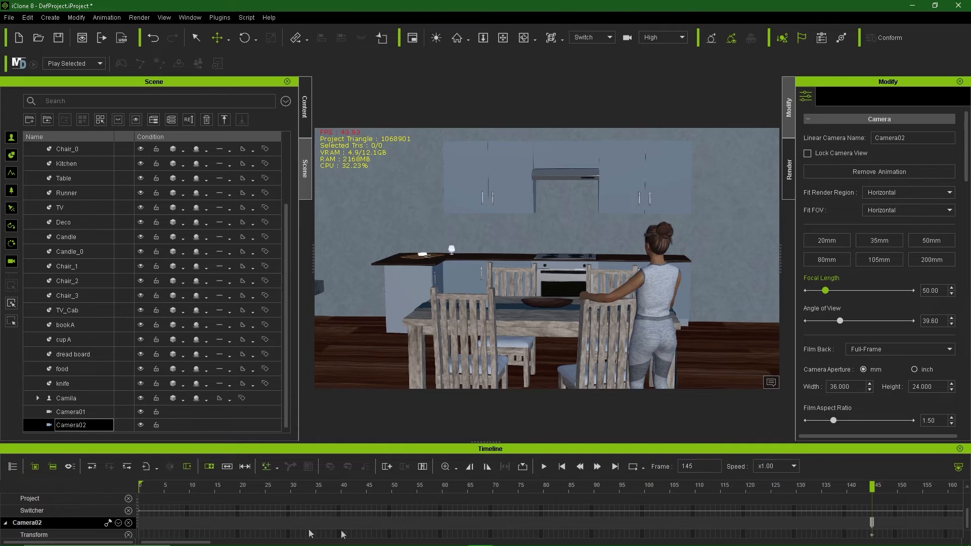
right_click(872, 510)
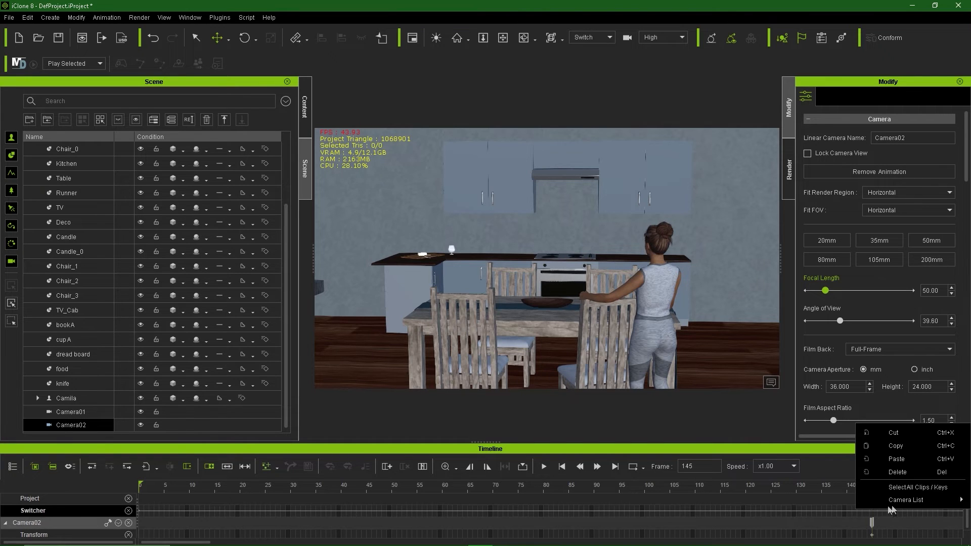
mouse_move(905, 499)
click(825, 526)
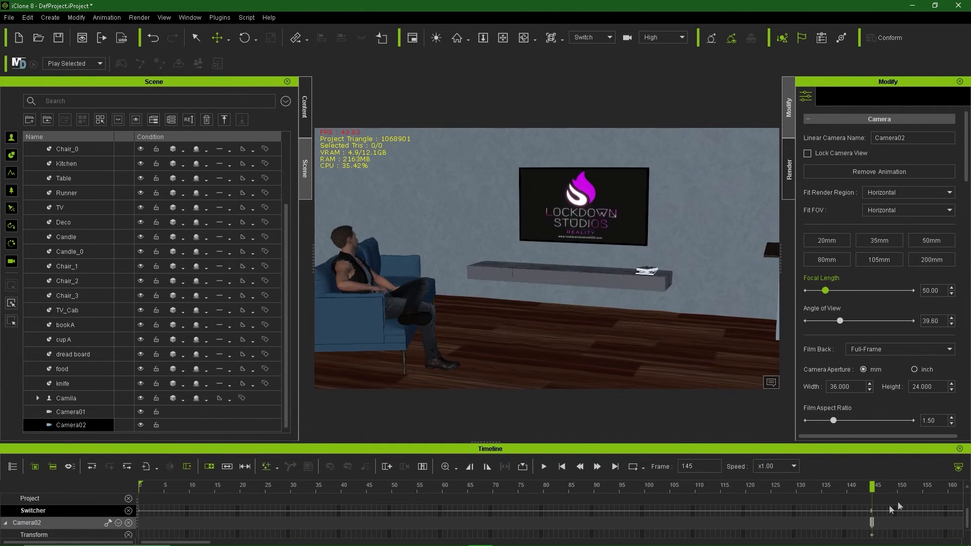
click(866, 487)
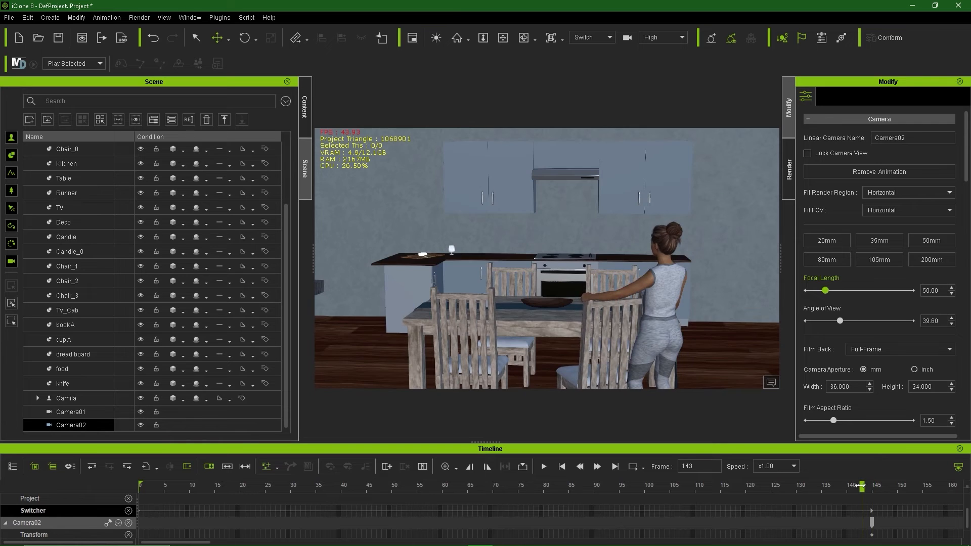
mouse_move(862, 487)
mouse_down()
mouse_move(882, 487)
mouse_move(862, 486)
mouse_move(874, 487)
mouse_up()
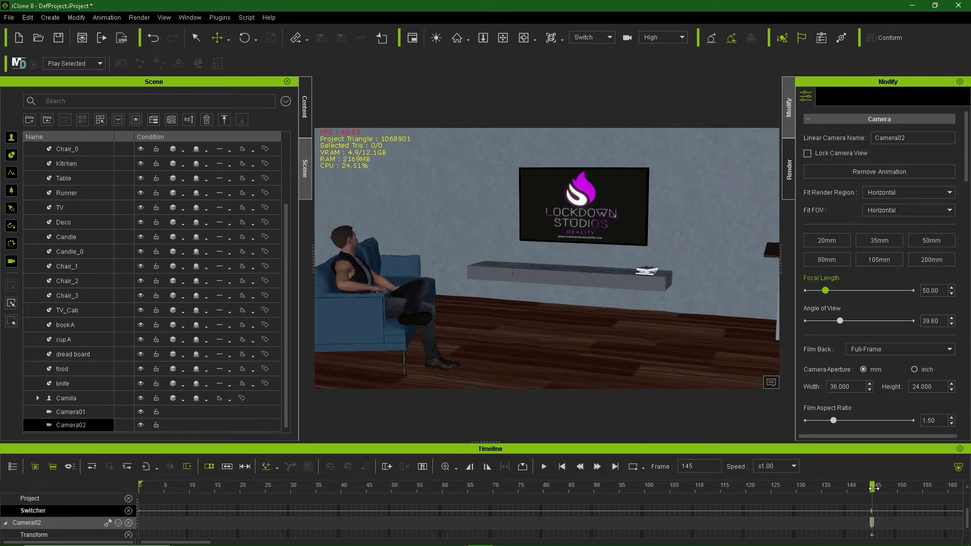
Step: Switch back to the Preview camera and orbit to frame the kitchen table
click(607, 38)
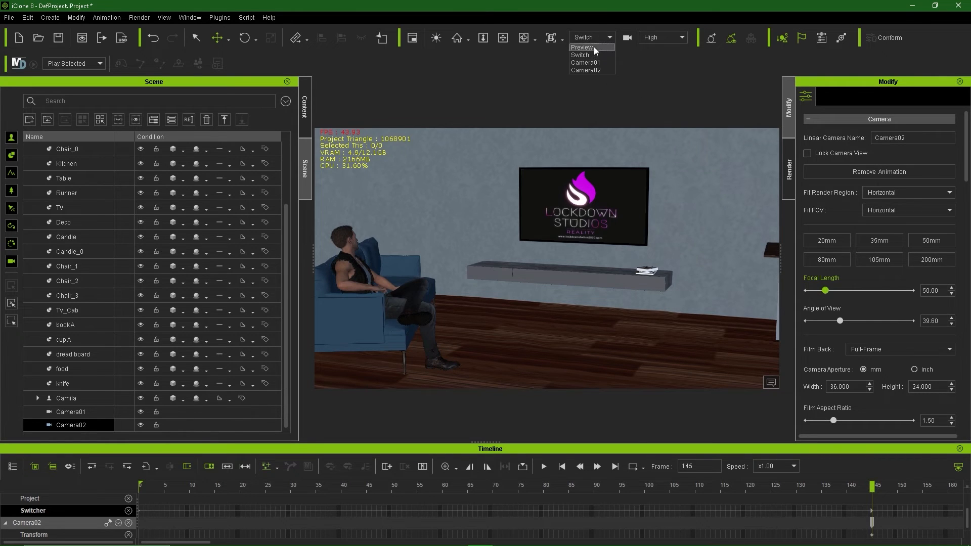
click(590, 53)
scroll(483, 272, down, 1)
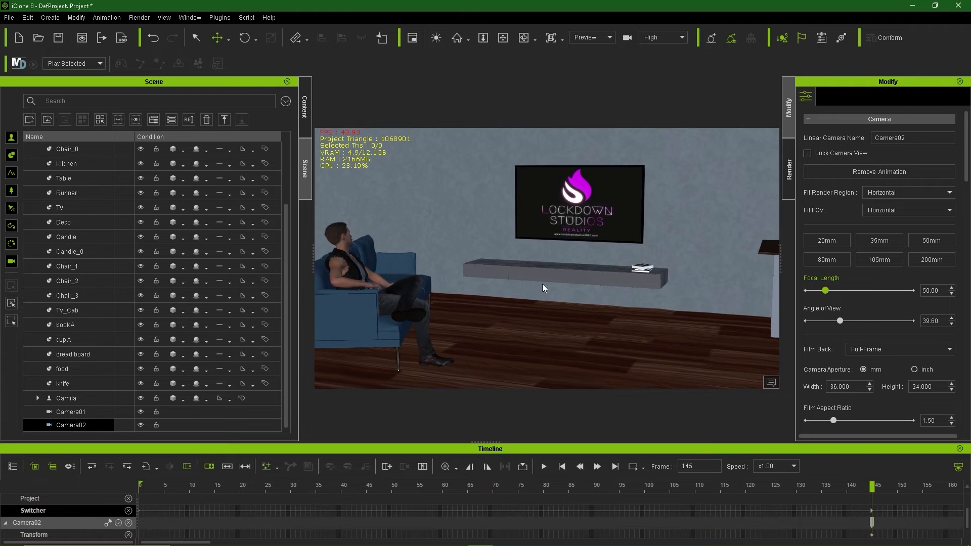
scroll(544, 285, down, 4)
alt+middle_drag(545, 288, 395, 303)
mouse_move(596, 324)
alt+right_down()
mouse_move(538, 327)
mouse_move(603, 334)
alt+right_up()
alt+middle_drag(569, 322, 542, 330)
scroll(579, 291, up, 2)
alt+right_drag(546, 305, 577, 290)
Step: Select Camila and bring her Motion track with its Puppet Clips into view
click(593, 286)
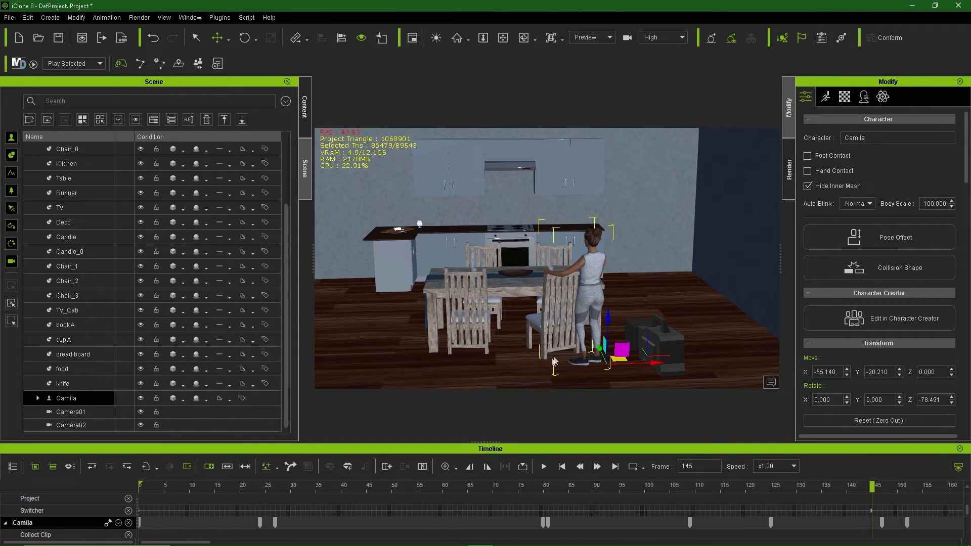
scroll(58, 536, down, 2)
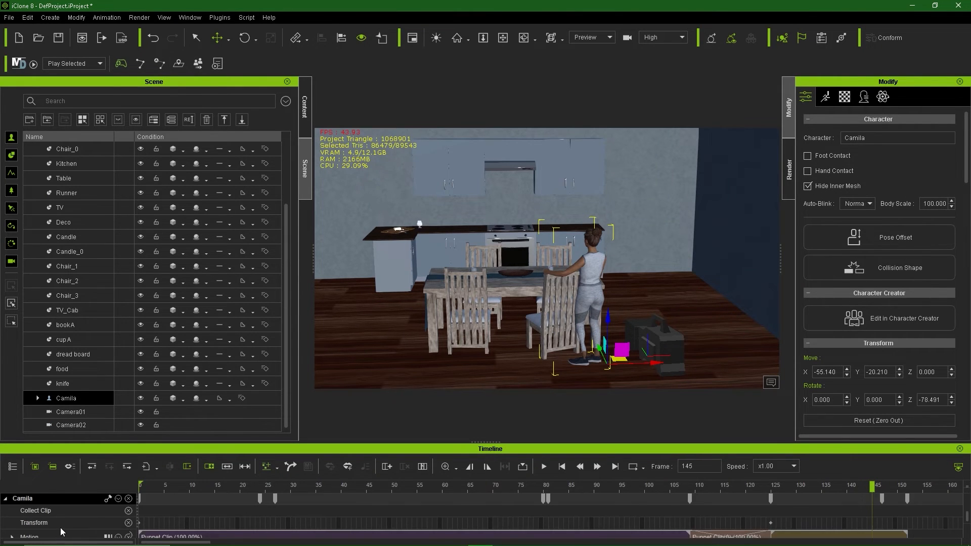
scroll(60, 530, down, 1)
scroll(60, 530, up, 1)
scroll(86, 529, down, 1)
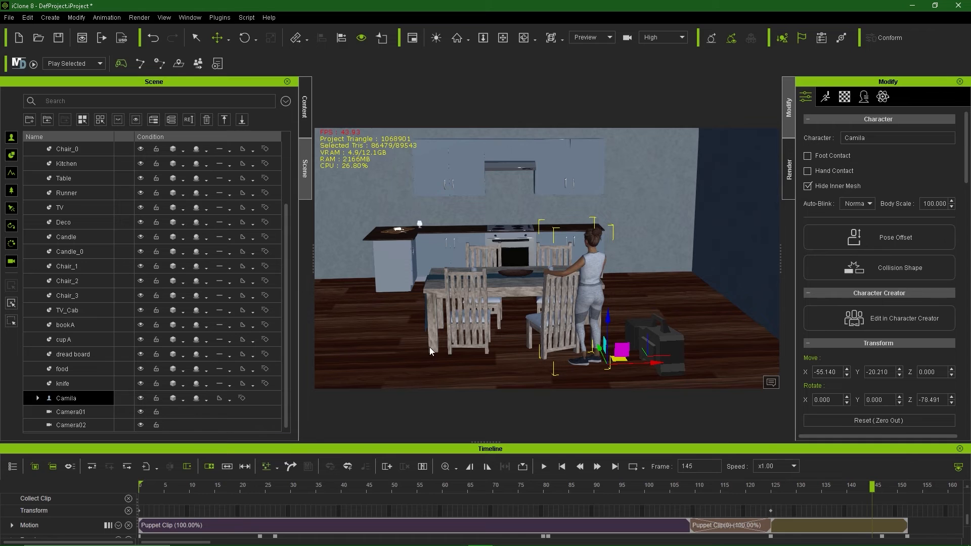
Step: Activate Motion Puppet for Camila, undo her last take, and rotate her toward Chair_3
click(825, 97)
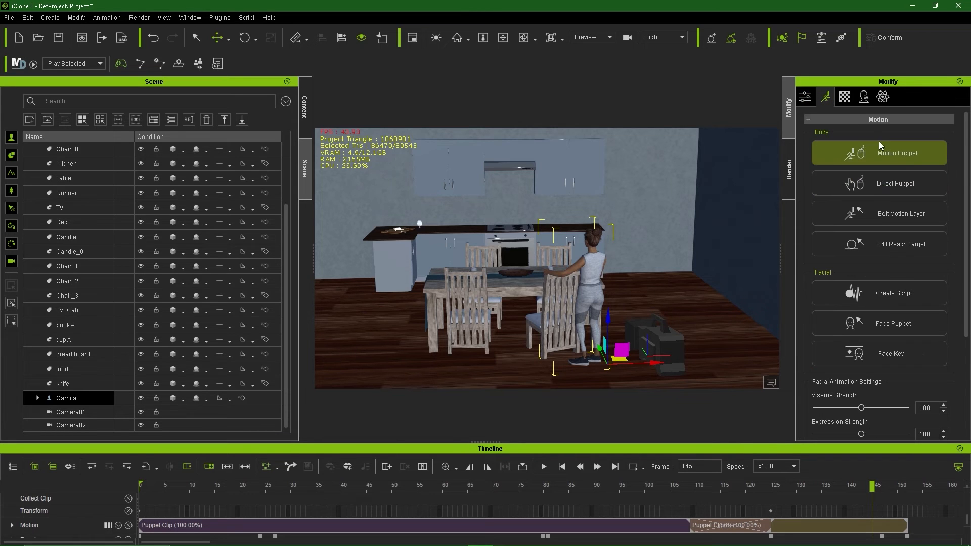
click(893, 153)
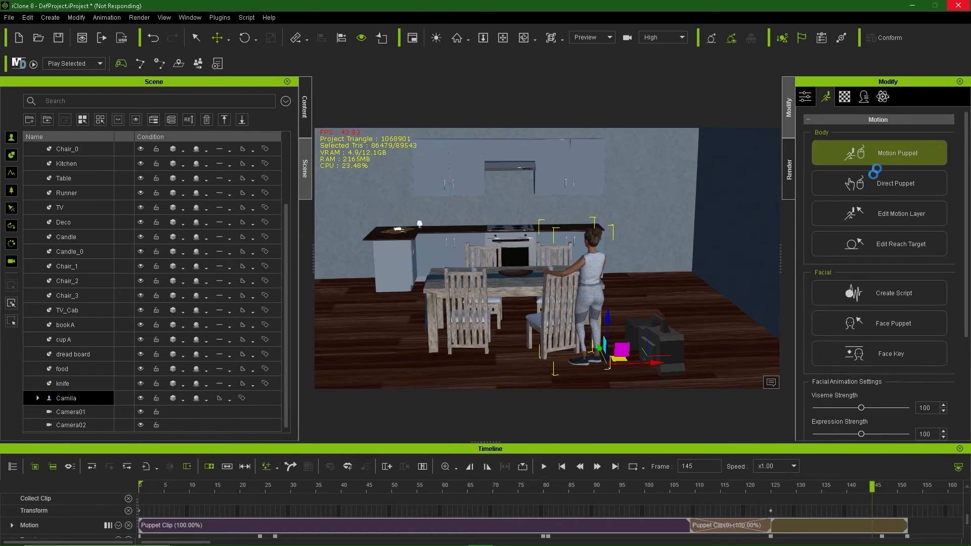
key(ctrl+z)
key(ctrl+z)
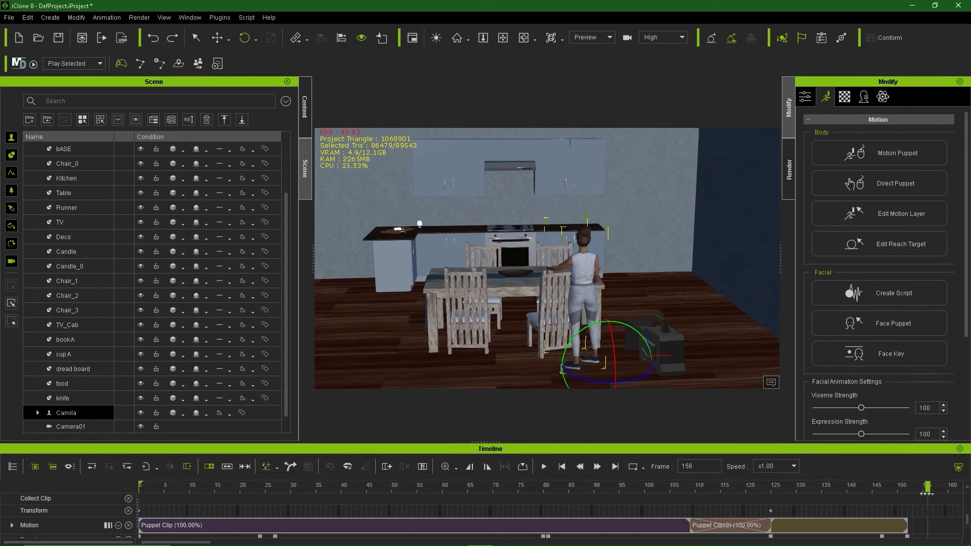
drag(594, 377, 638, 378)
drag(526, 521, 570, 521)
key(ctrl+z)
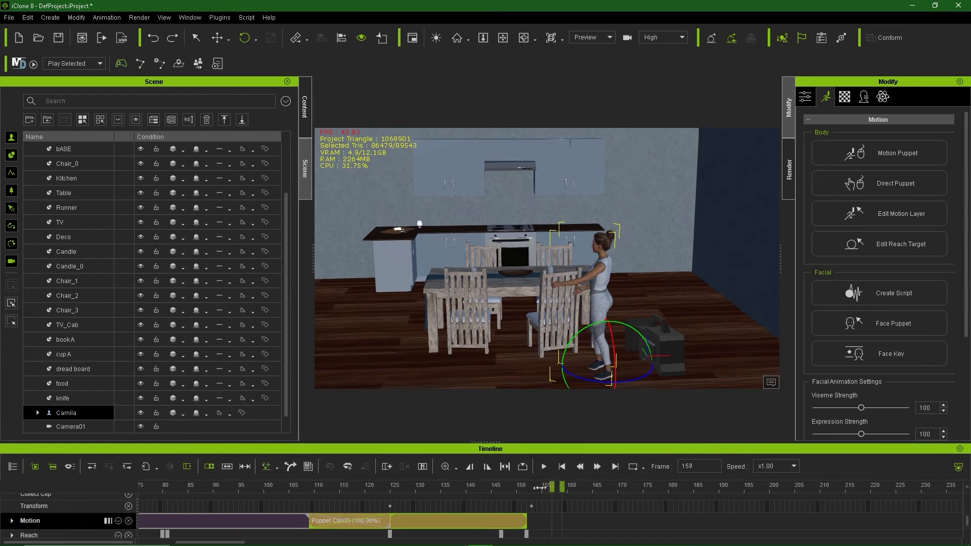
click(879, 153)
Step: Record a Move > 02_Basic walk take for Camila and review it
click(136, 160)
click(228, 177)
click(315, 351)
key(space)
key(space)
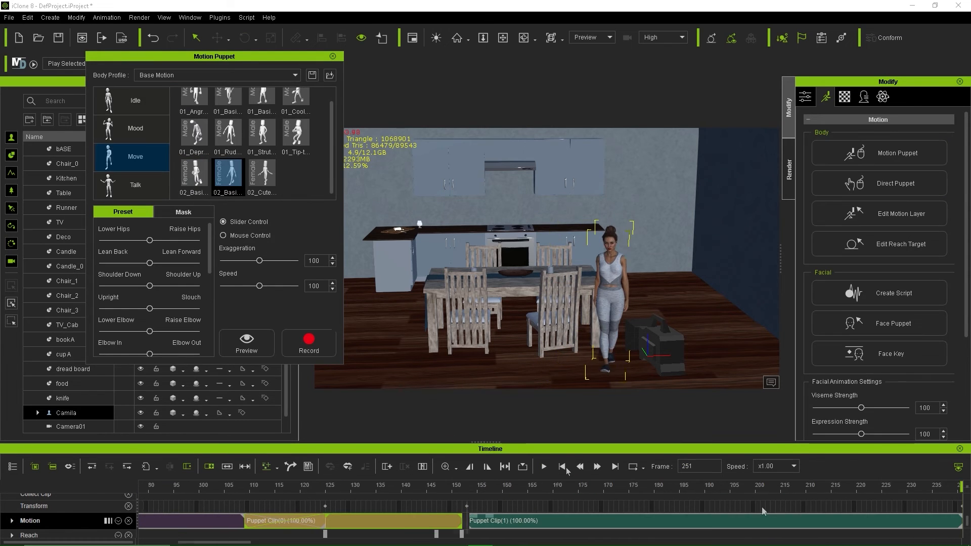
drag(945, 493, 667, 496)
middle_drag(582, 506, 350, 501)
drag(283, 491, 240, 490)
click(242, 516)
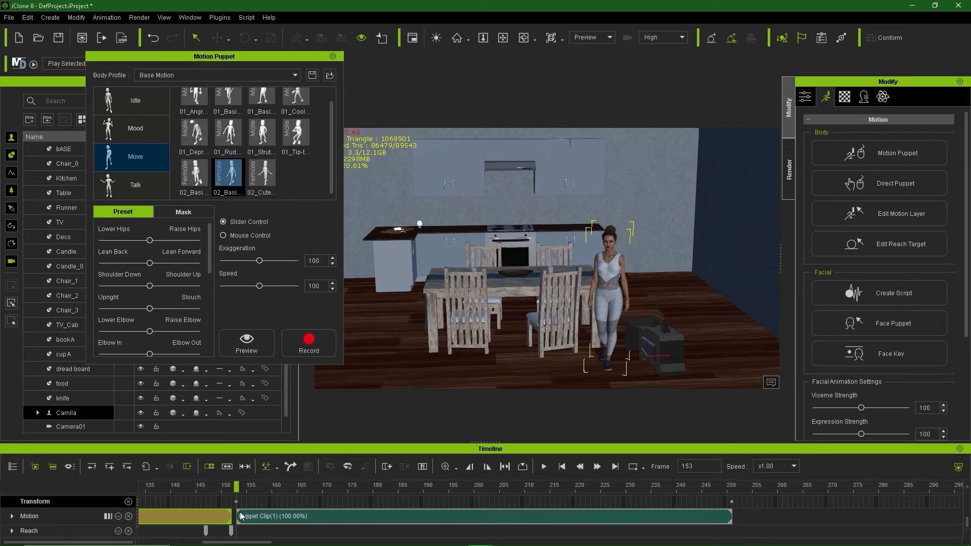
drag(431, 486, 236, 486)
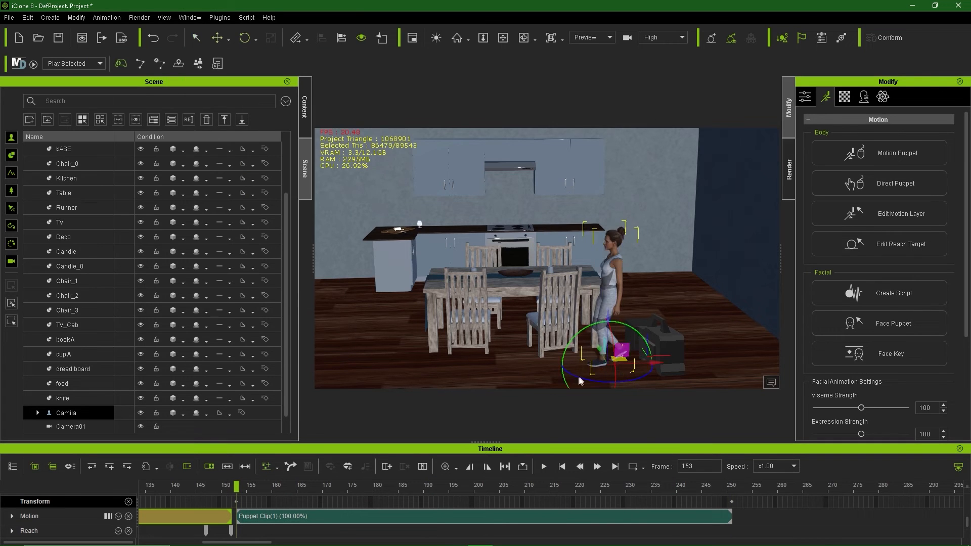
Step: Move Camila from the table toward the TV, check it from Camera02, and delete the unwanted puppet clip
right_drag(580, 380, 472, 282)
click(592, 38)
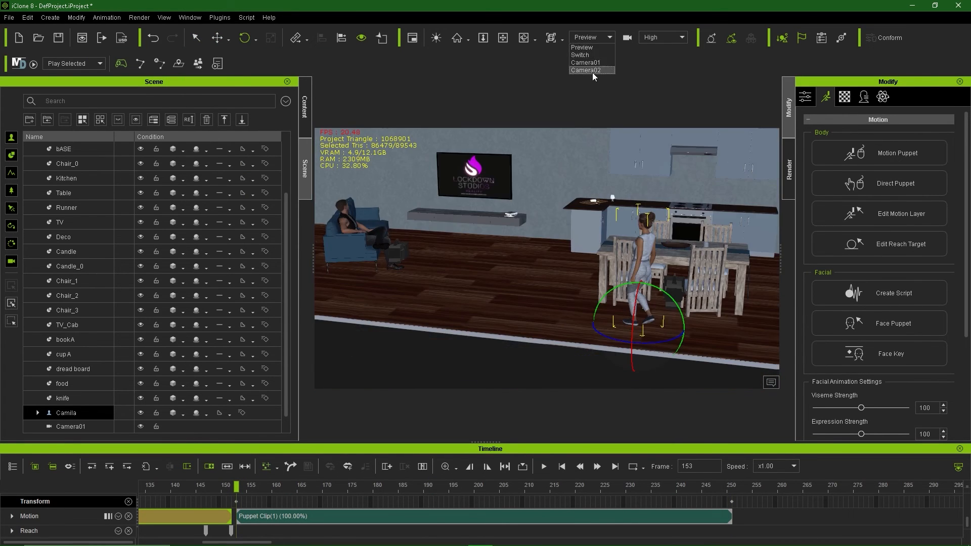
click(592, 74)
drag(236, 487, 732, 489)
click(733, 503)
click(255, 487)
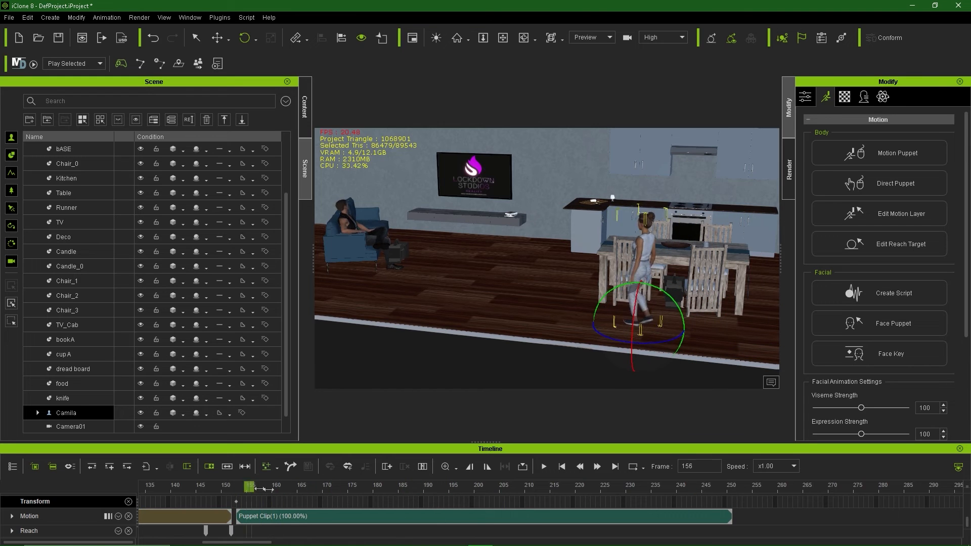
drag(666, 331, 477, 288)
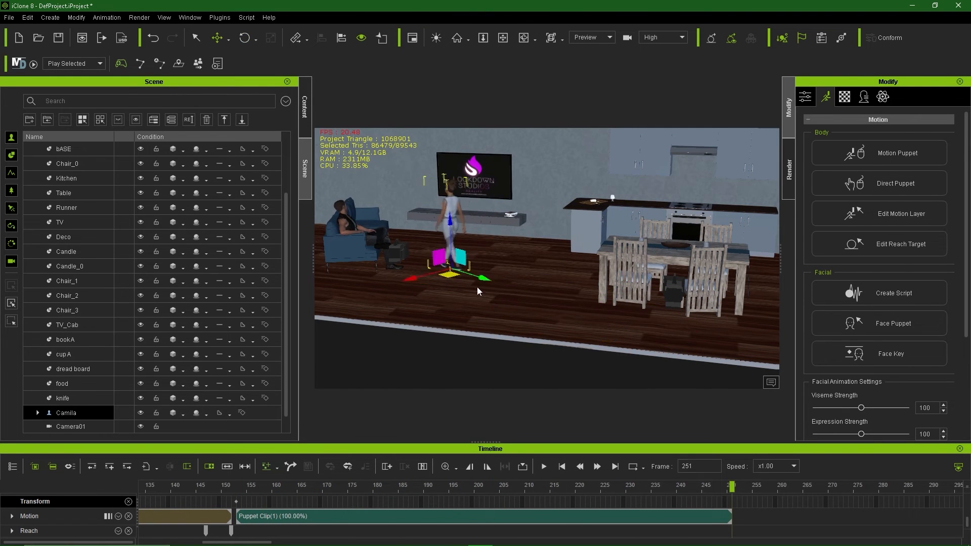
click(593, 38)
click(593, 75)
drag(591, 382, 579, 379)
drag(732, 487, 731, 511)
click(630, 515)
key(Delete)
Step: Record a new walk take and move Camila across to the TV at frame 210
click(597, 47)
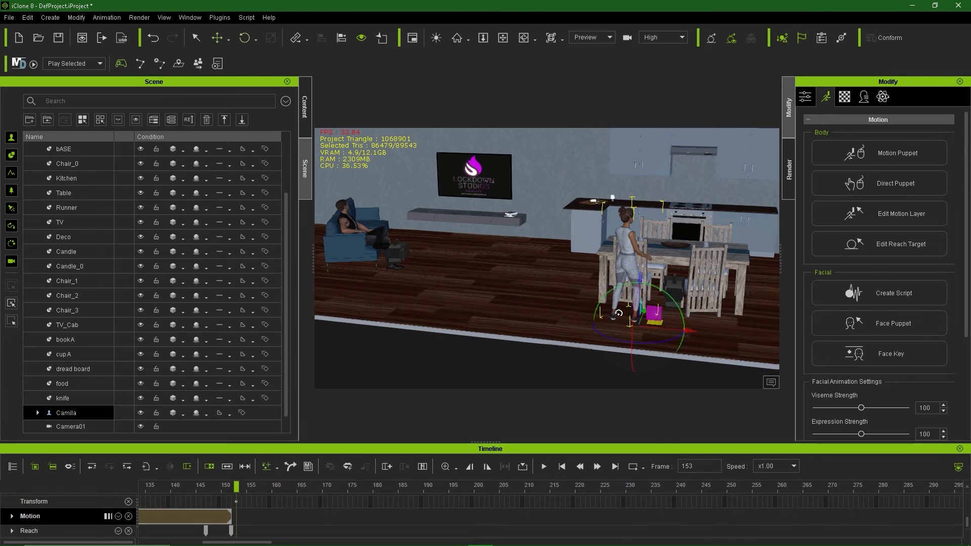
click(890, 153)
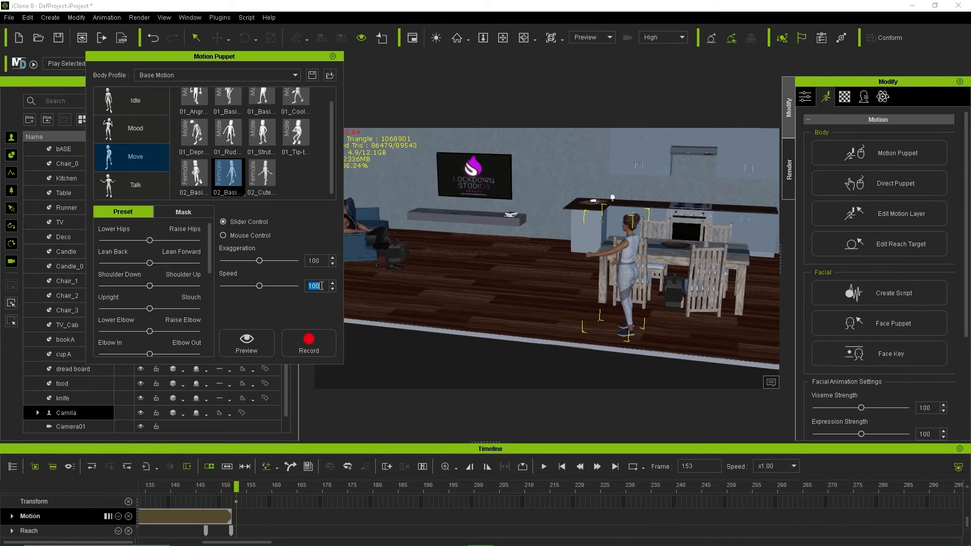
click(307, 345)
key(space)
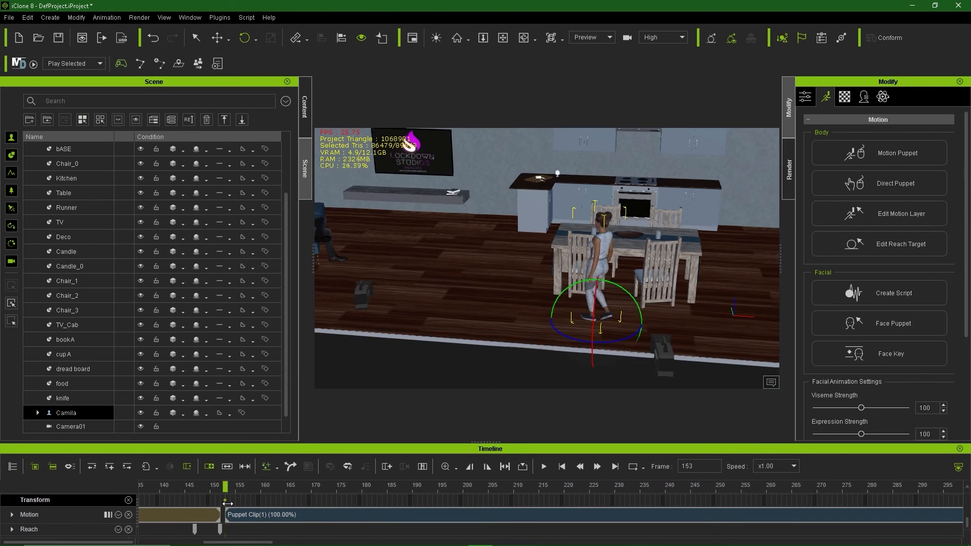
drag(588, 533, 667, 533)
drag(379, 487, 93, 492)
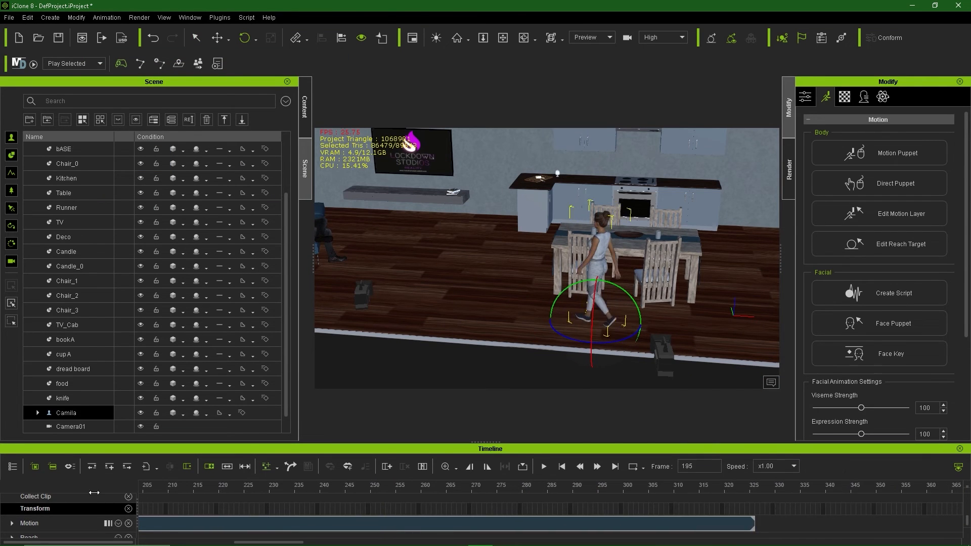
click(369, 488)
drag(394, 493, 514, 486)
key(w)
drag(595, 326, 390, 255)
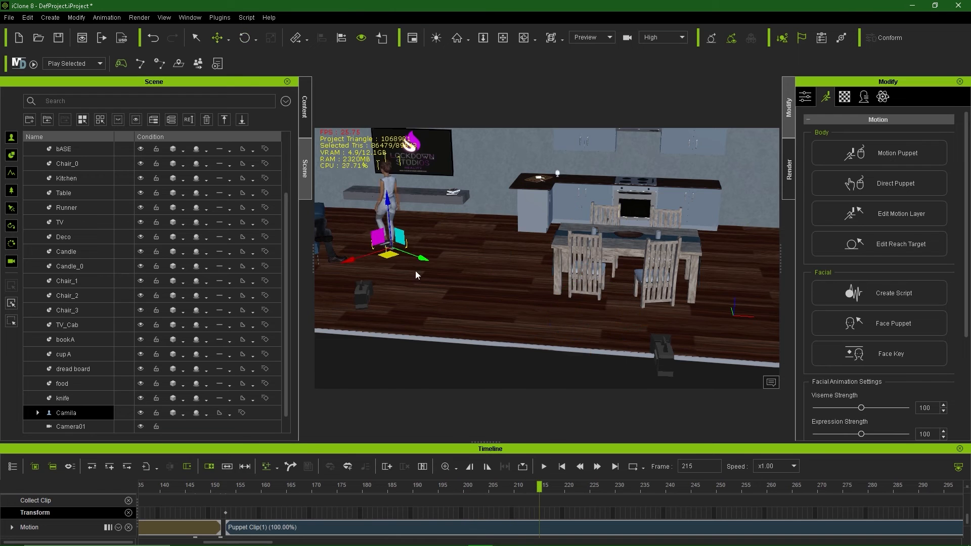
Step: Check Camila's spot from Camera02, retime the position key later, and stretch the walk clip to fit
click(592, 37)
click(589, 78)
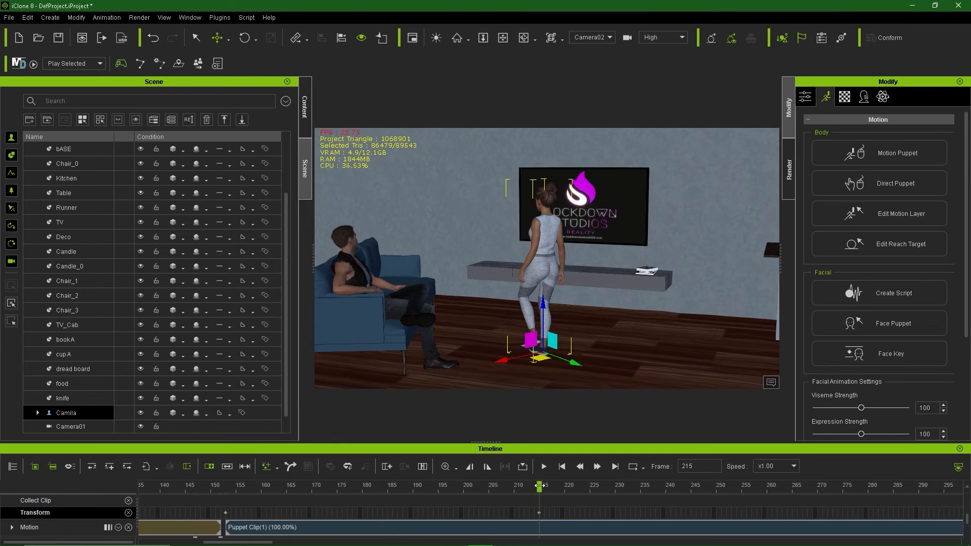
mouse_move(539, 485)
mouse_down()
mouse_move(219, 487)
mouse_move(529, 487)
mouse_up()
drag(539, 513, 760, 518)
drag(529, 487, 228, 487)
key(space)
key(space)
drag(238, 542, 270, 542)
drag(729, 537, 743, 542)
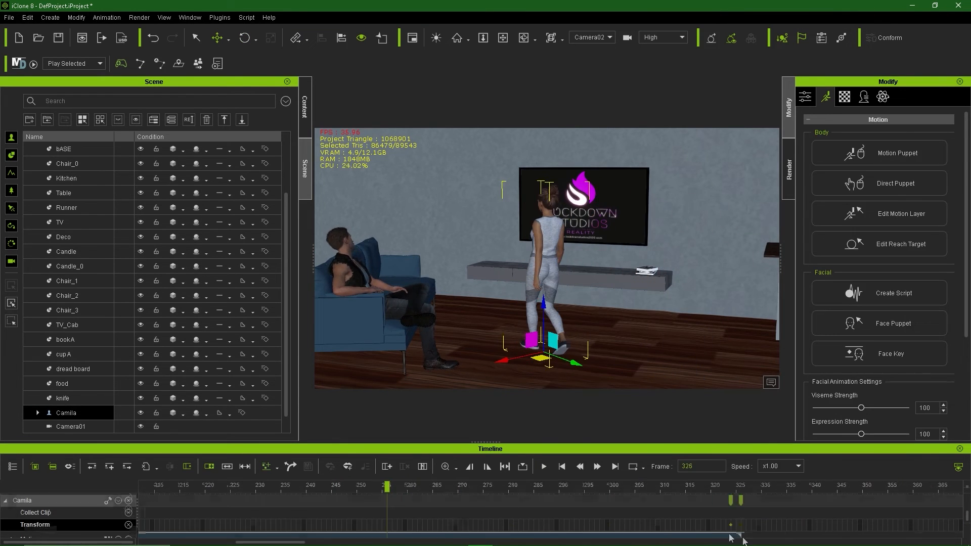
ctrl+scroll(310, 511, down, 3)
key(space)
Step: Apply foot-sliding Motion Correction to the walk clip and play it back
click(508, 487)
scroll(509, 515, down, 1)
right_click(508, 514)
click(585, 175)
click(95, 365)
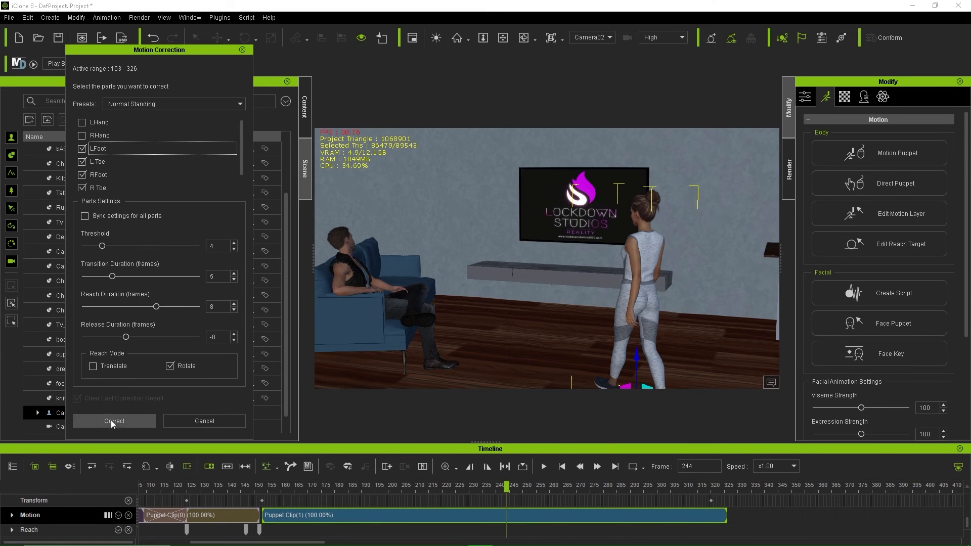
click(111, 422)
key(space)
key(space)
Step: Review the corrected walk and start recording a new mood puppet take
scroll(78, 397, down, 3)
click(76, 410)
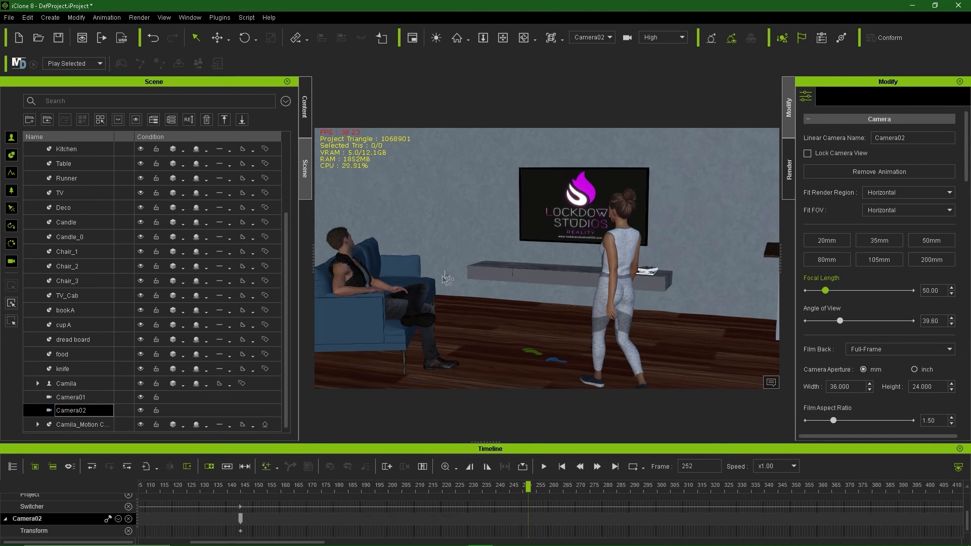
drag(493, 486, 615, 528)
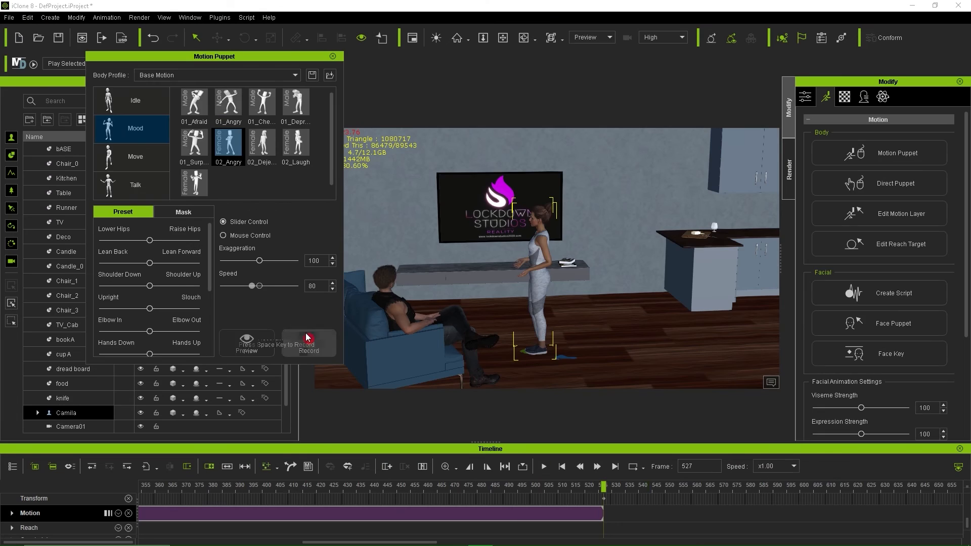
click(308, 339)
key(space)
key(space)
Step: Slide Puppet Clip(2) to follow the walk and shift Puppet Clip(3) earlier
middle_drag(211, 487, 646, 484)
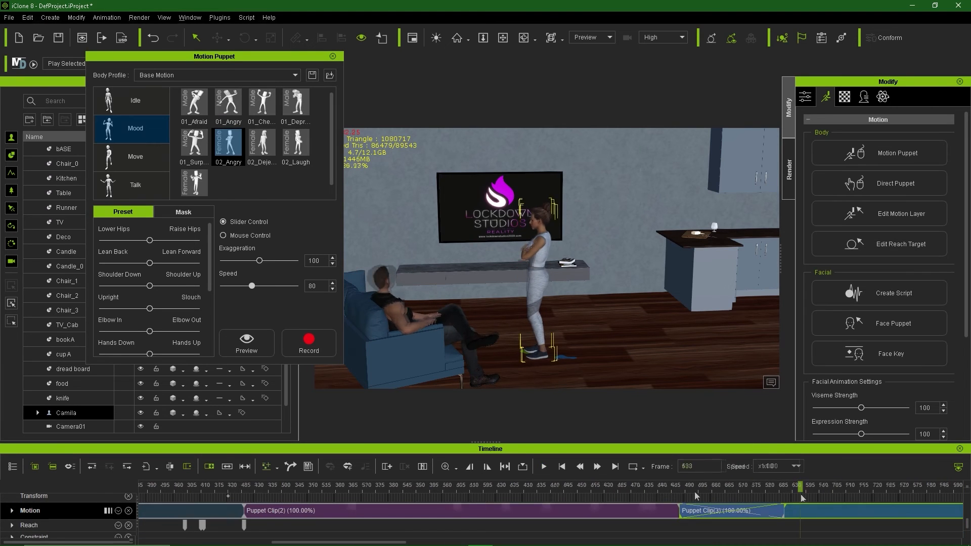
click(225, 488)
drag(304, 516, 267, 516)
drag(227, 488, 839, 491)
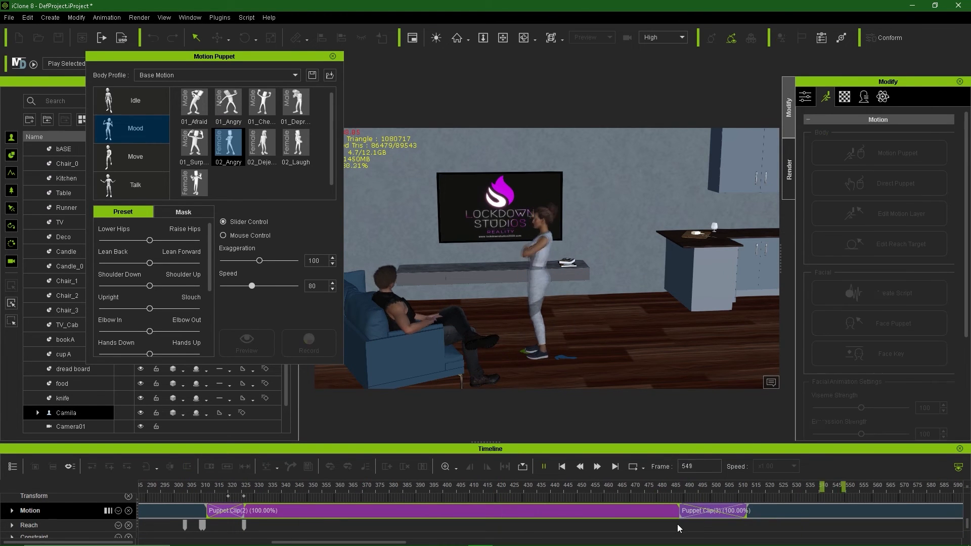
drag(708, 513, 690, 513)
click(748, 488)
Step: At frame 331, frame Camila by the TV and give her a LookAt target
drag(236, 487, 248, 488)
click(333, 56)
key(e)
right_drag(561, 314, 460, 299)
right_click(566, 216)
mouse_move(627, 238)
click(718, 242)
click(412, 207)
Step: Play back Camila's mood animation between about frames 287 and 488
drag(247, 487, 141, 488)
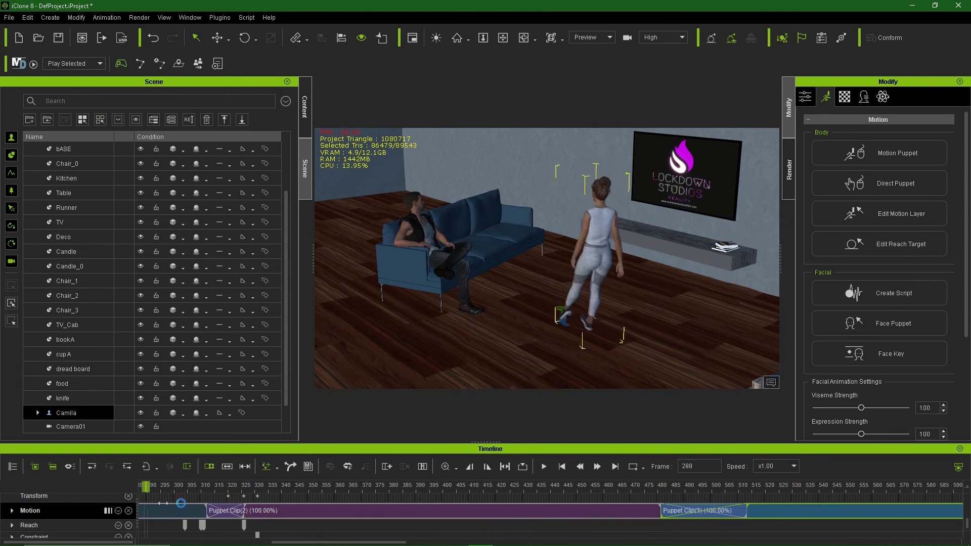
key(space)
key(space)
click(227, 488)
drag(227, 488, 141, 488)
ctrl+scroll(295, 489, down, 3)
click(277, 488)
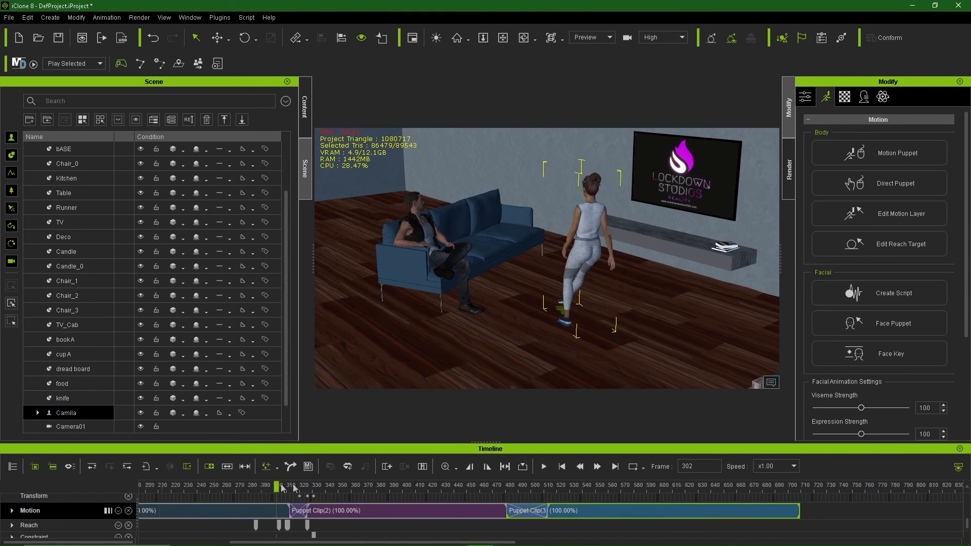
Step: View through the camera switcher, play the whole animation, and select Camera01's key at frame 153
click(591, 55)
drag(276, 488, 141, 488)
key(space)
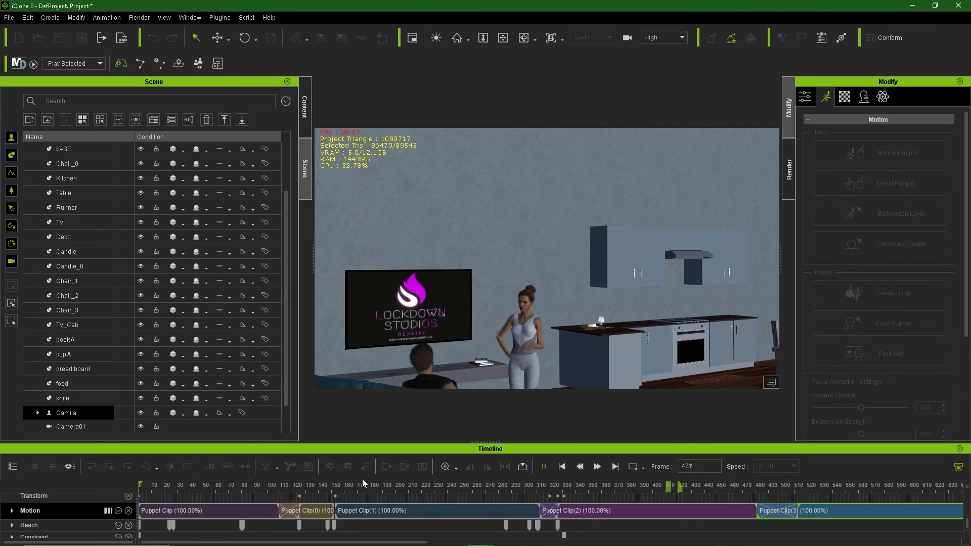
key(space)
drag(234, 488, 315, 519)
click(336, 497)
Step: Retime the camera switcher cuts, moving the Camera02 cut to about frame 352, and play back
scroll(70, 398, down, 1)
click(70, 399)
click(70, 410)
click(313, 508)
key(space)
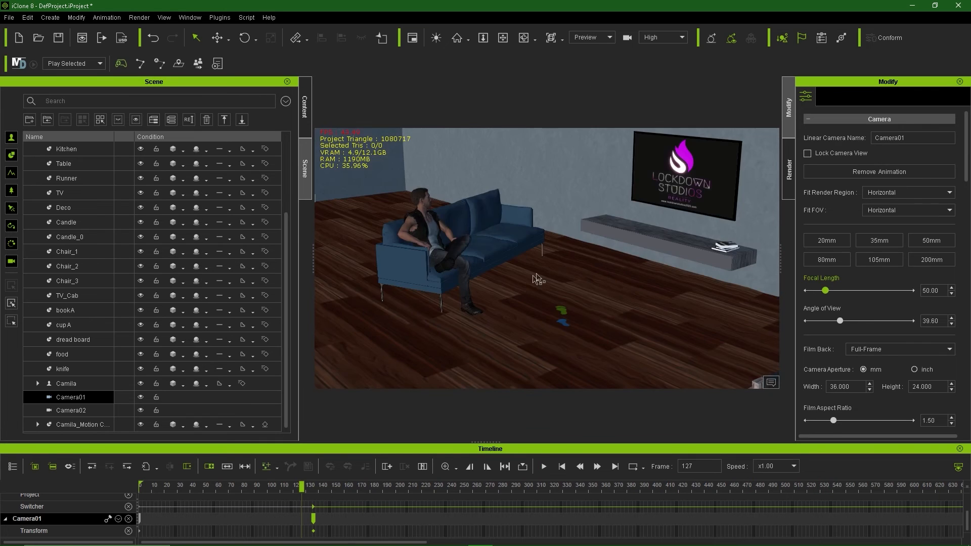
key(space)
click(443, 518)
drag(444, 520, 590, 520)
click(313, 493)
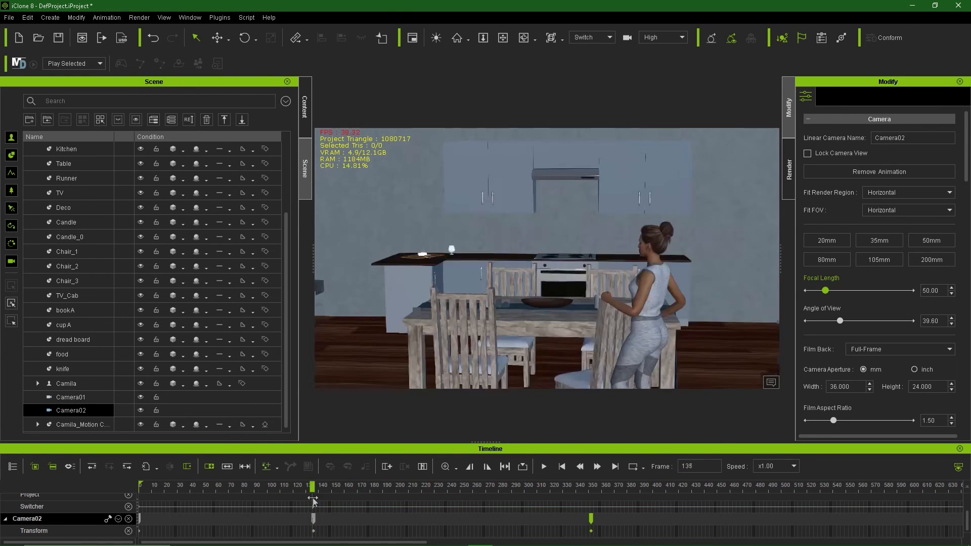
key(space)
Step: Select Camila's motion clips and scrub to frame 309 to review them
key(space)
click(523, 332)
click(612, 523)
click(499, 491)
key(space)
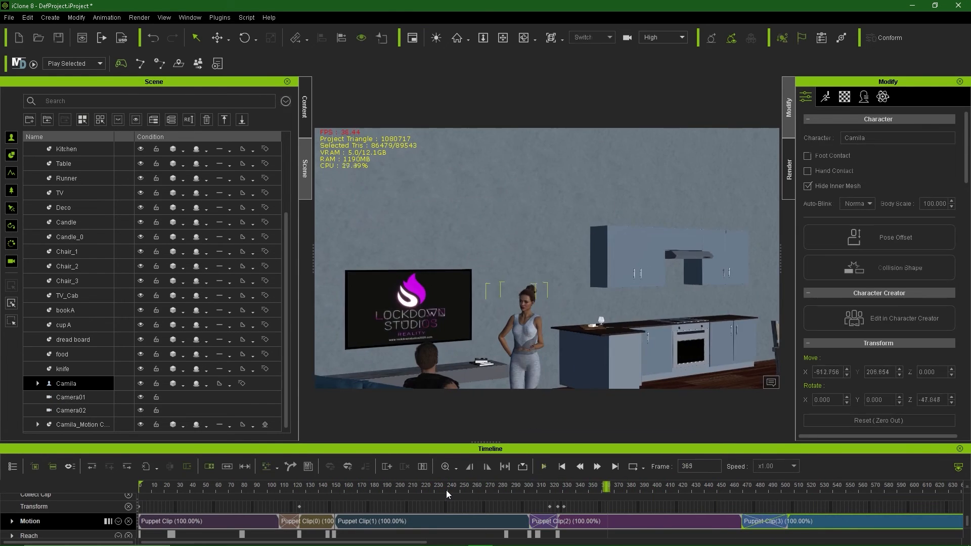
key(space)
drag(315, 492, 611, 522)
Step: Slide Camila's Puppet Clip(2) later and delete the stray transform keys
drag(558, 491, 607, 496)
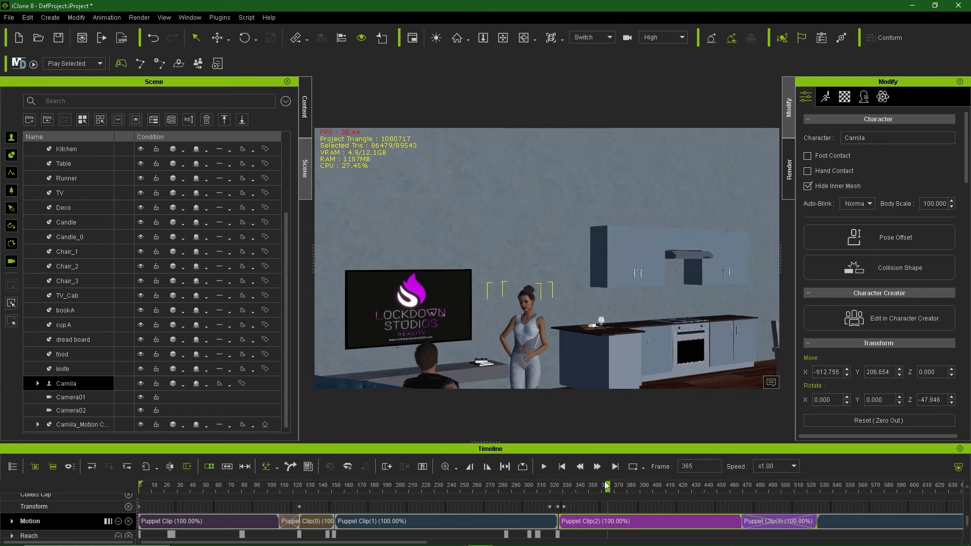
click(559, 507)
key(Delete)
click(550, 507)
key(Delete)
click(375, 497)
key(space)
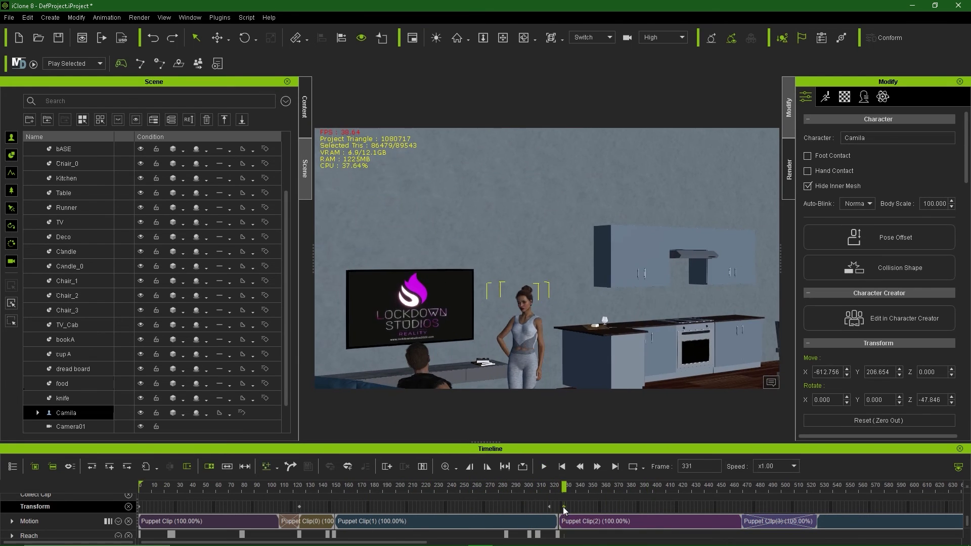
key(space)
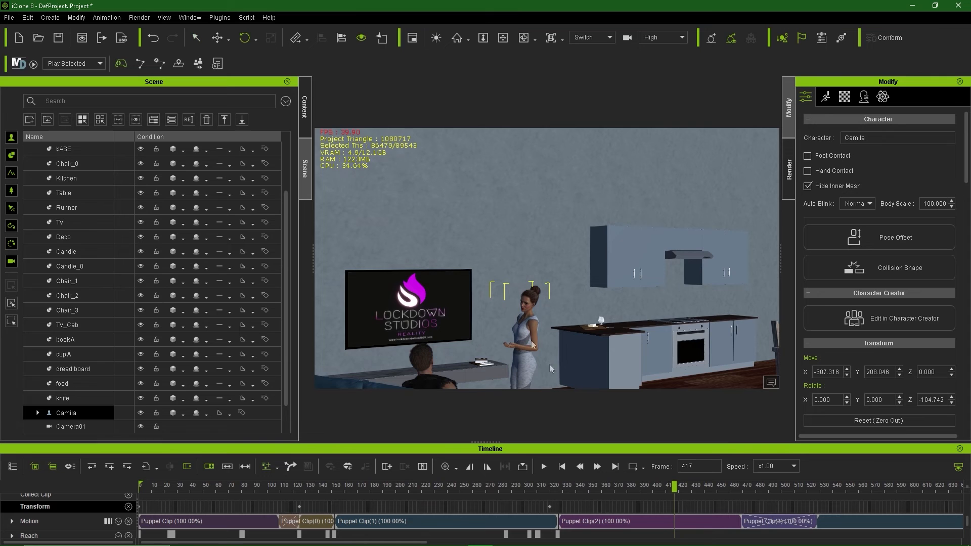
Step: Rotate Camila to a new facing from the preview camera and replay the animation
click(604, 37)
click(596, 50)
drag(562, 328, 598, 324)
click(602, 37)
click(515, 487)
key(space)
key(space)
drag(830, 488, 724, 512)
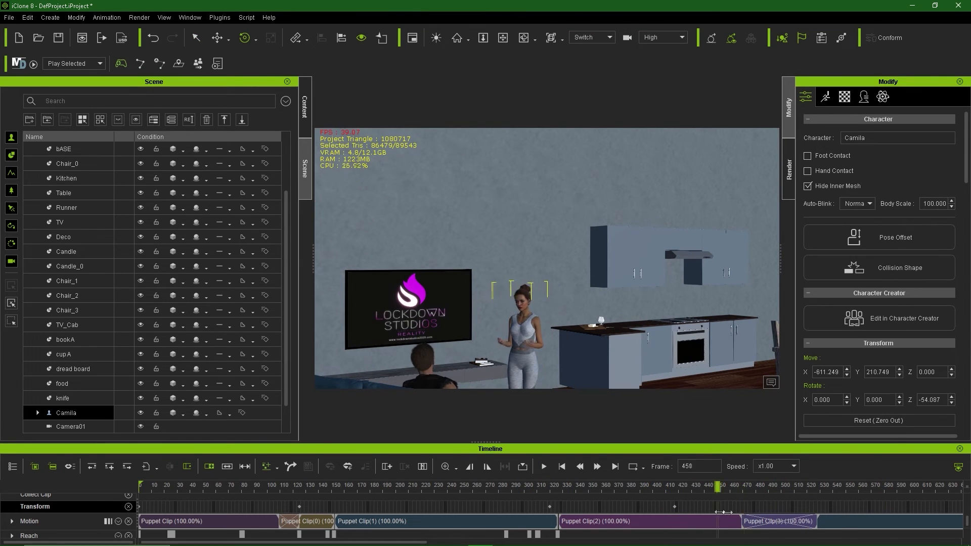
Step: Set the camera switcher track to cut to Camera01
scroll(89, 384, down, 2)
click(89, 399)
right_click(750, 507)
mouse_move(817, 498)
click(918, 510)
click(595, 37)
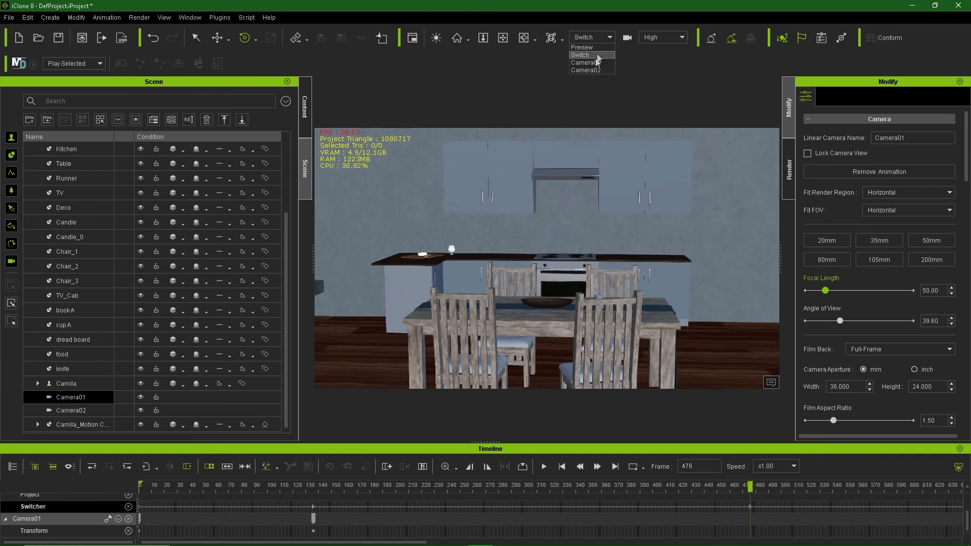
Step: Look through Camera01 and orbit it closer to Camila and Kevin
click(598, 62)
middle_drag(619, 383, 661, 431)
right_drag(661, 431, 536, 310)
middle_drag(511, 310, 628, 298)
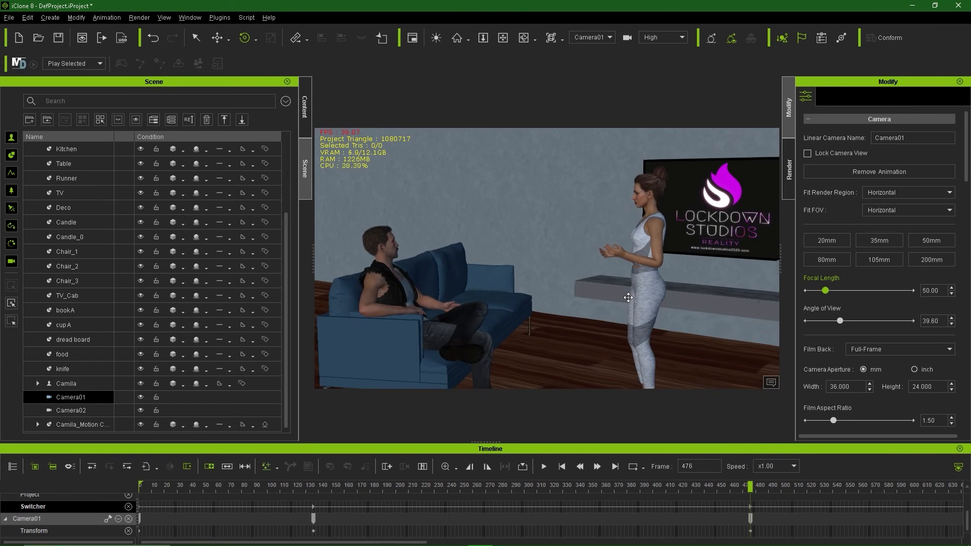
Step: View through the Switch camera to check the cuts, then switch to Camera02
click(594, 37)
click(593, 69)
drag(751, 487, 408, 491)
click(595, 38)
click(595, 61)
scroll(440, 318, up, 2)
Step: Make Kevin look at Camila's head with Look At and play it back
right_click(321, 370)
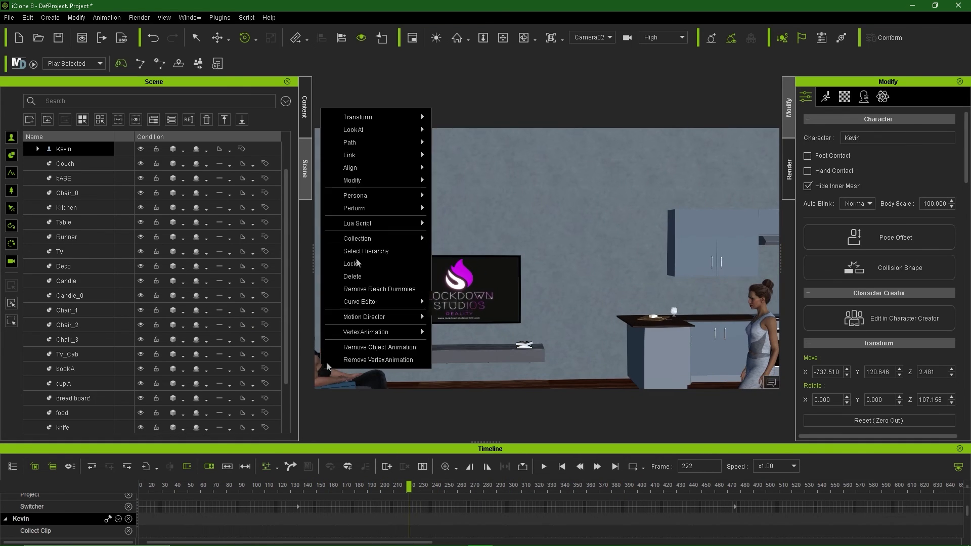
mouse_move(377, 129)
click(452, 128)
click(761, 304)
key(space)
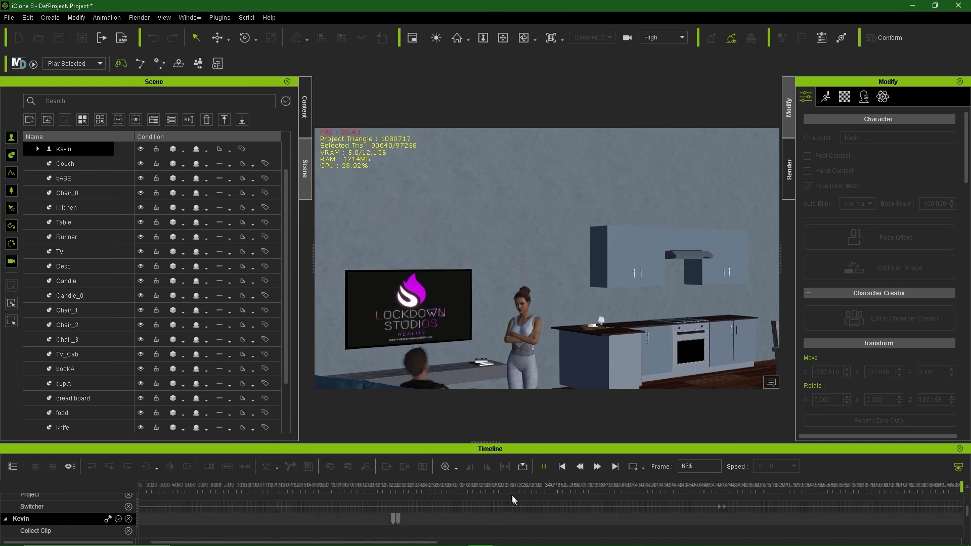
key(space)
Step: Preview and record a Talk gesture preset for Kevin in Motion Puppet
click(825, 97)
click(880, 153)
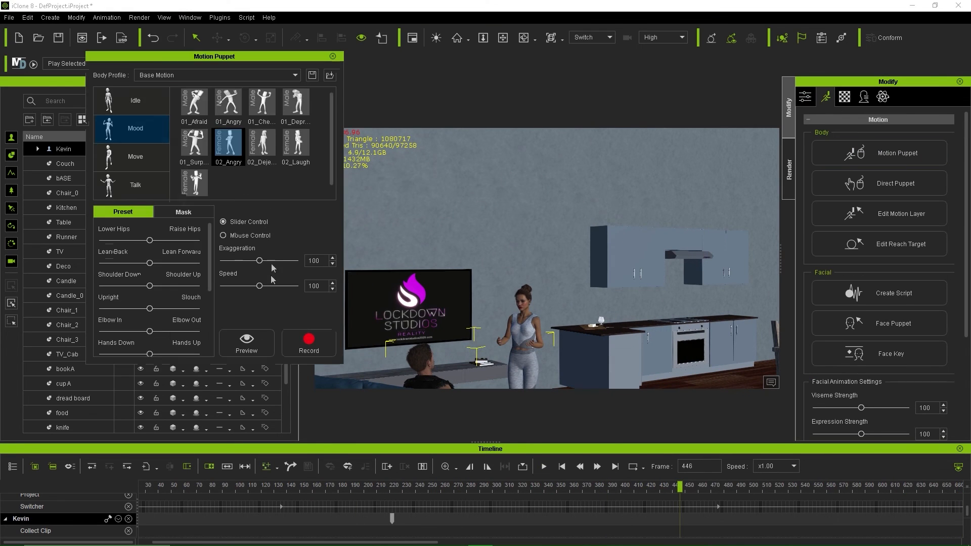
click(132, 101)
click(135, 185)
click(296, 147)
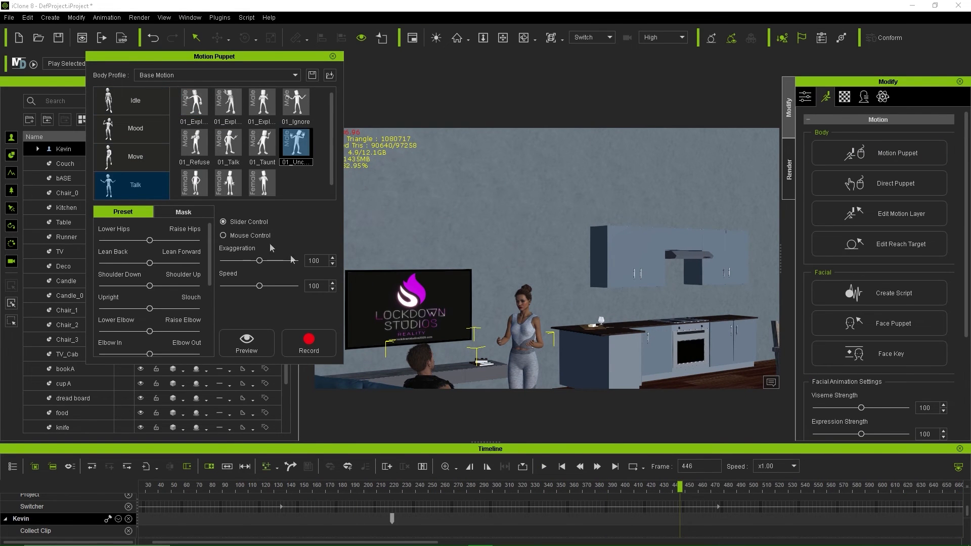
click(183, 212)
click(247, 343)
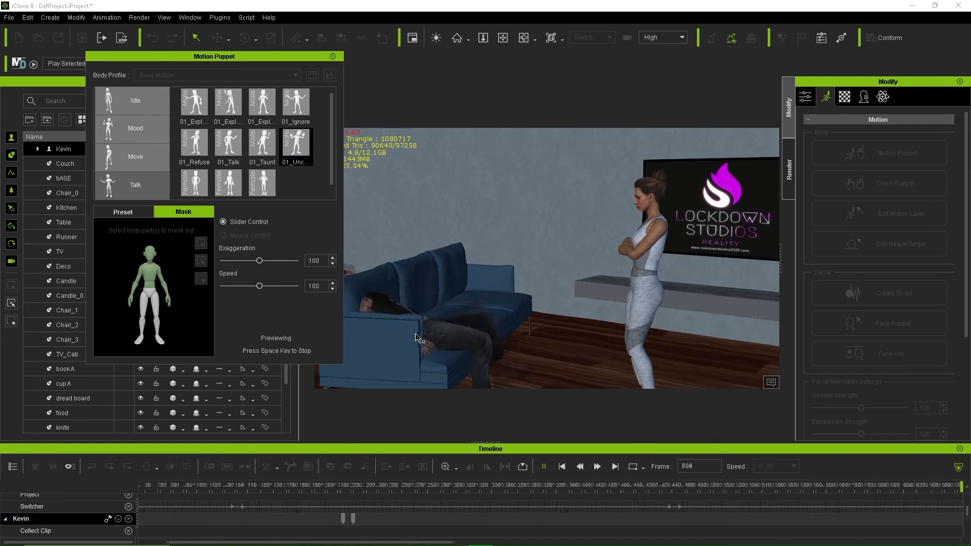
key(space)
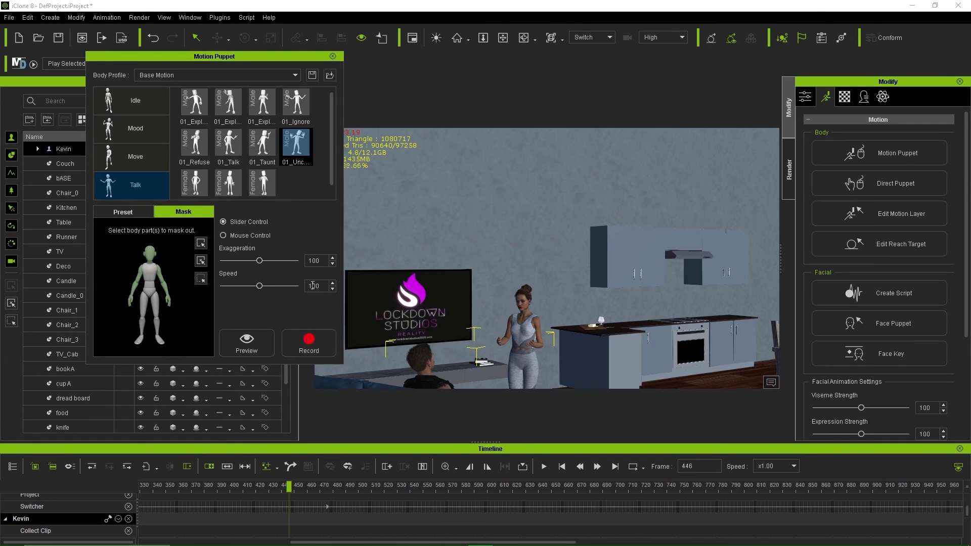
click(308, 341)
key(space)
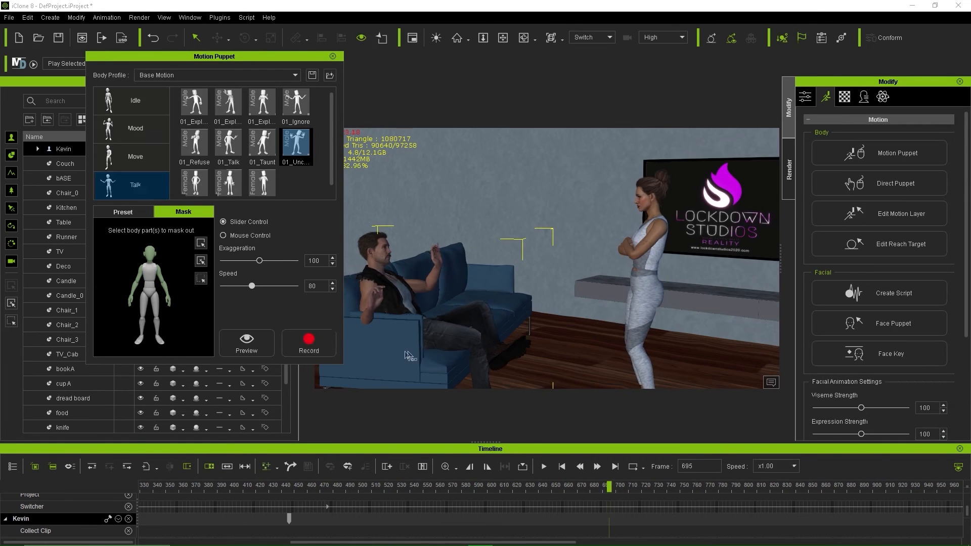
Step: Record a Mood motion and another Talk motion for Kevin at speed 80
click(136, 128)
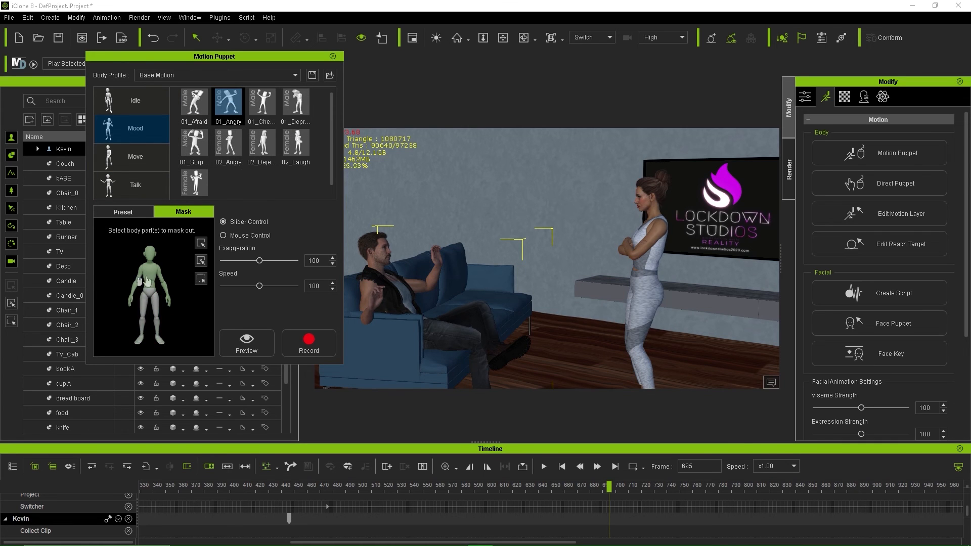
text(80)
click(323, 339)
key(space)
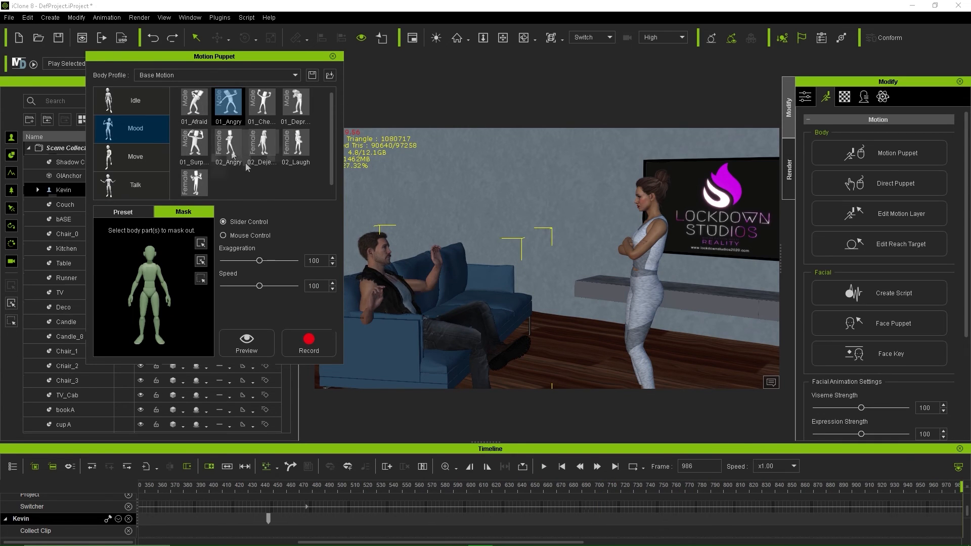
click(141, 181)
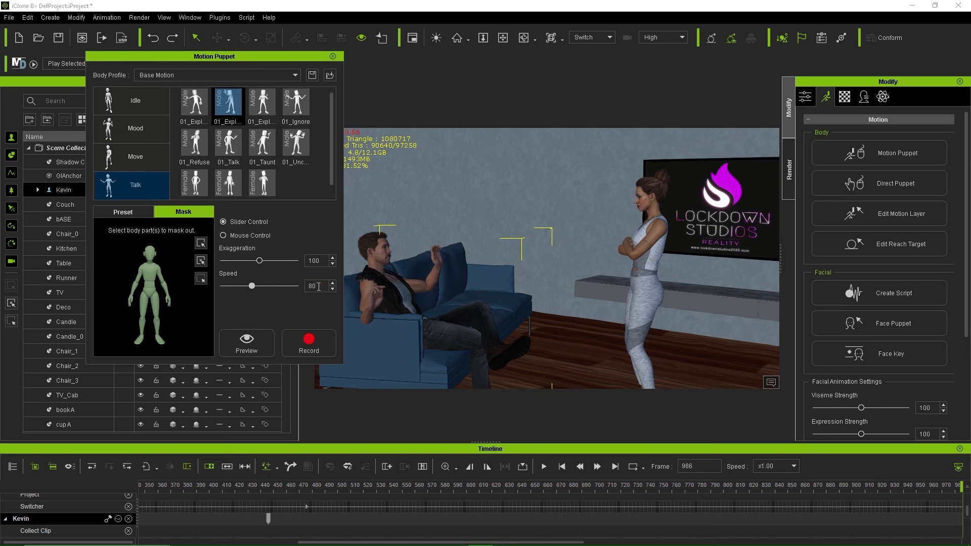
click(323, 329)
key(space)
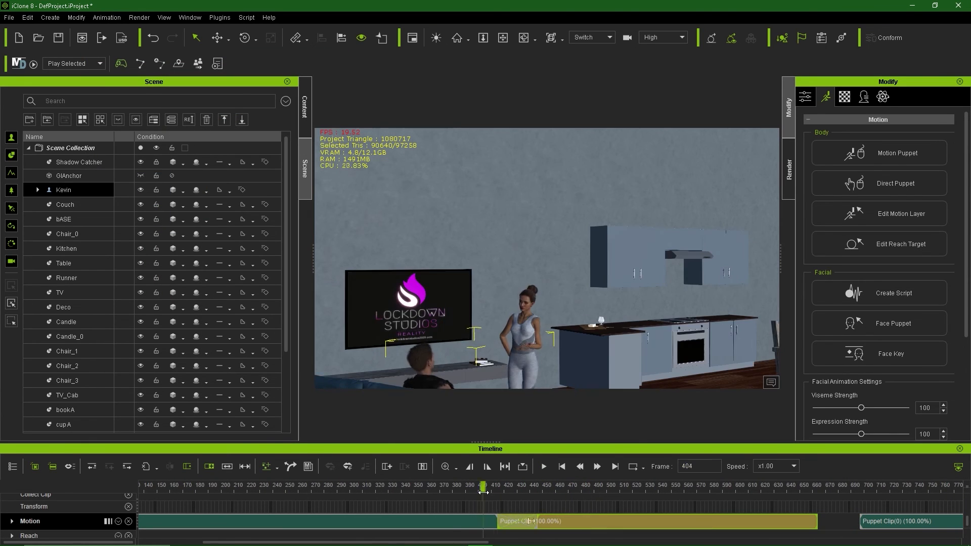
Step: Butt Kevin's Puppet Clips against each other and open Edit Motion Layer
drag(483, 498, 753, 499)
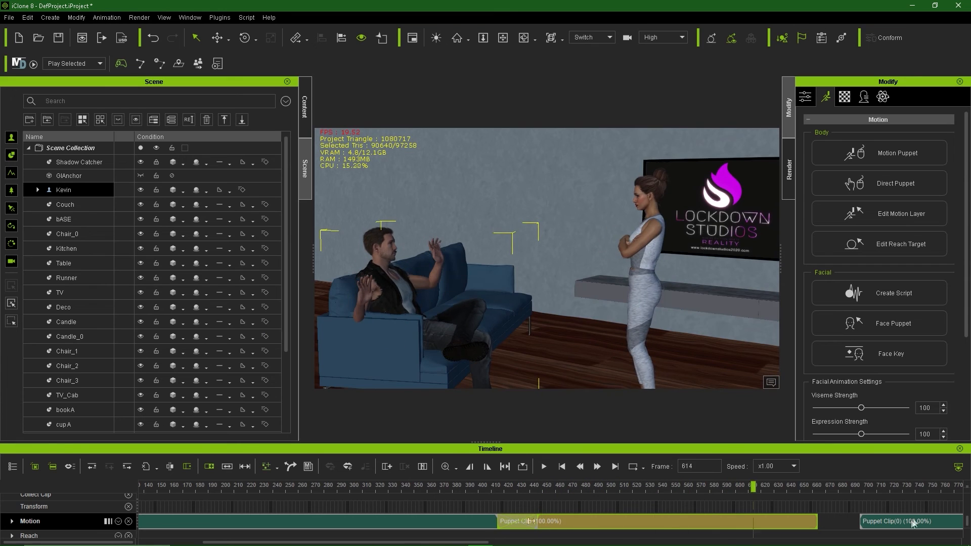
drag(913, 523, 805, 523)
click(834, 503)
drag(952, 508, 751, 513)
click(901, 214)
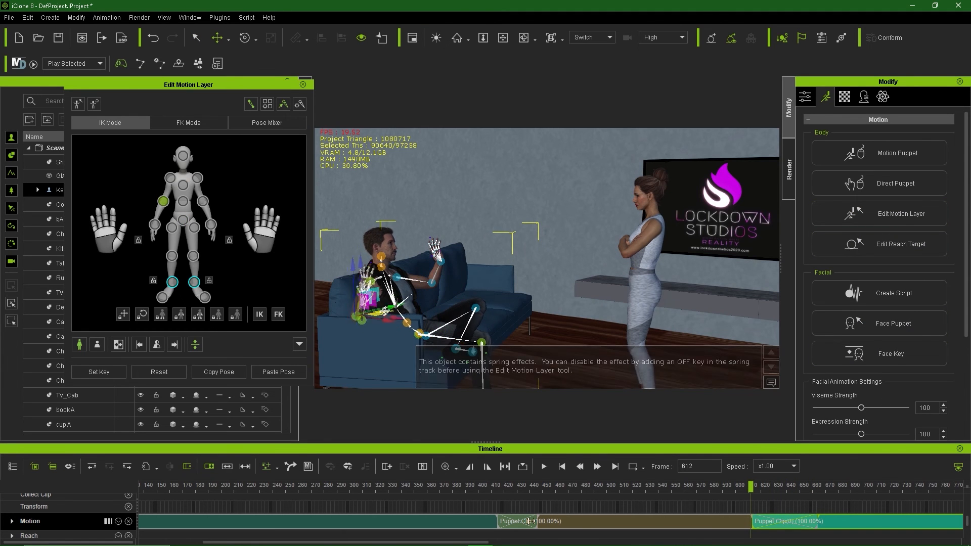
Step: Review Kevin's motion from the preview camera around frame 645, then return to frame 335
click(593, 38)
click(595, 54)
click(229, 370)
drag(751, 487, 515, 497)
scroll(516, 497, down, 3)
middle_drag(517, 497, 599, 496)
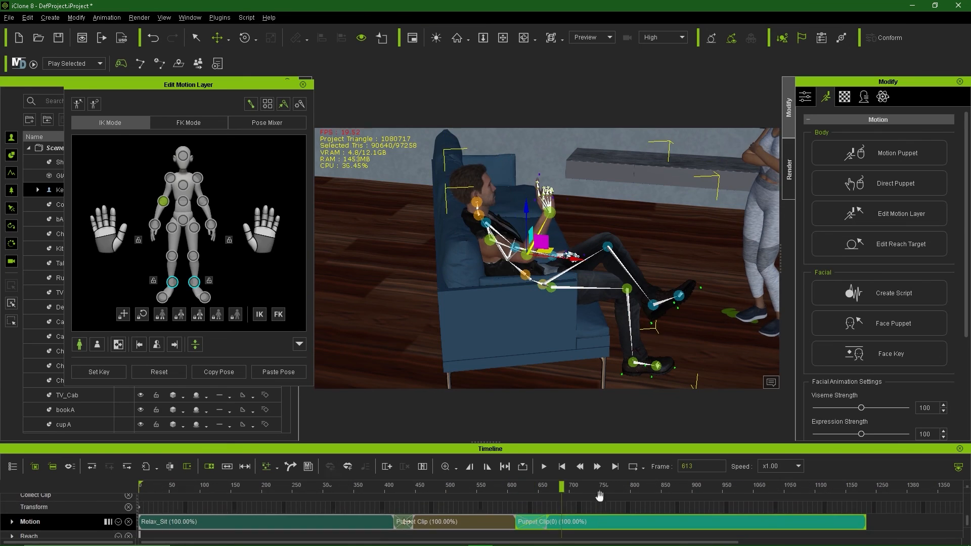
key(space)
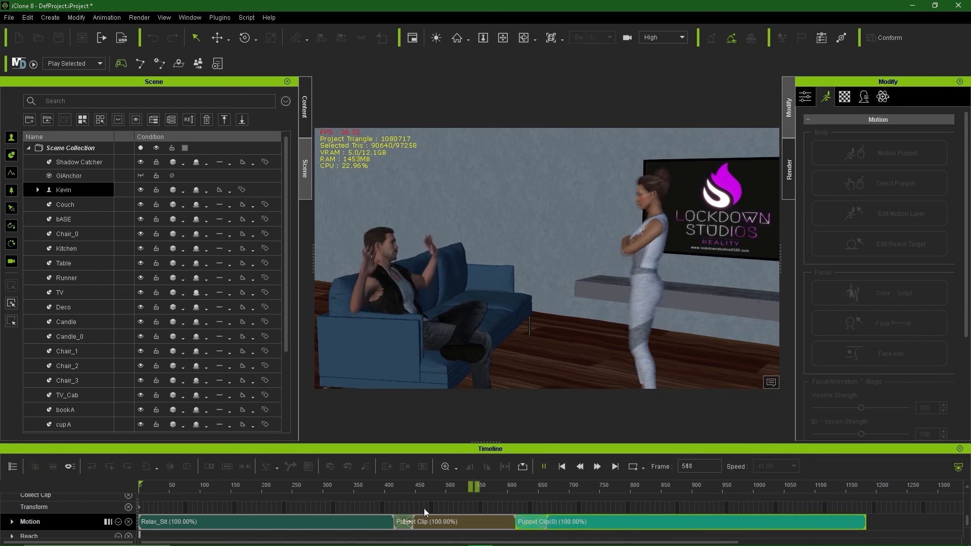
key(space)
drag(424, 489, 345, 517)
Step: Select Camila and open her voice script options
click(526, 339)
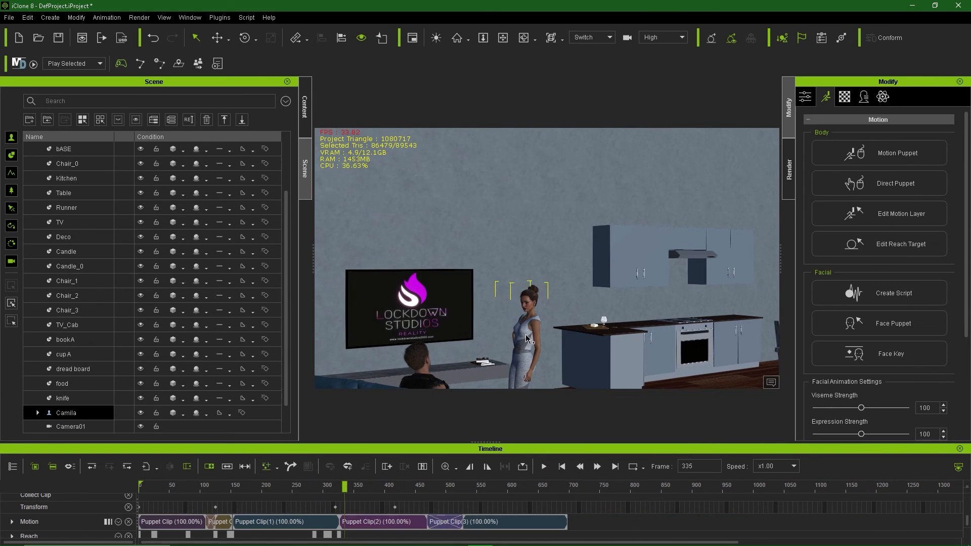
click(896, 295)
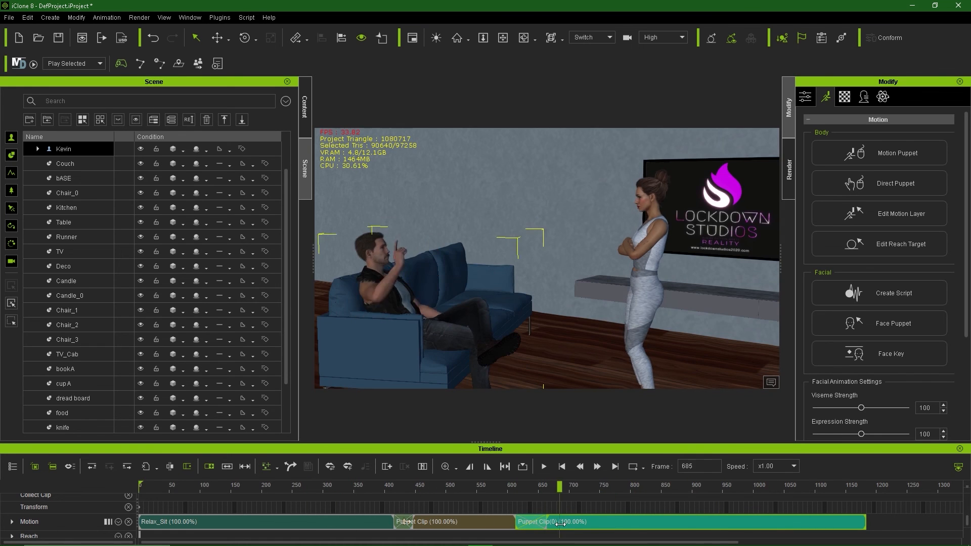
click(399, 487)
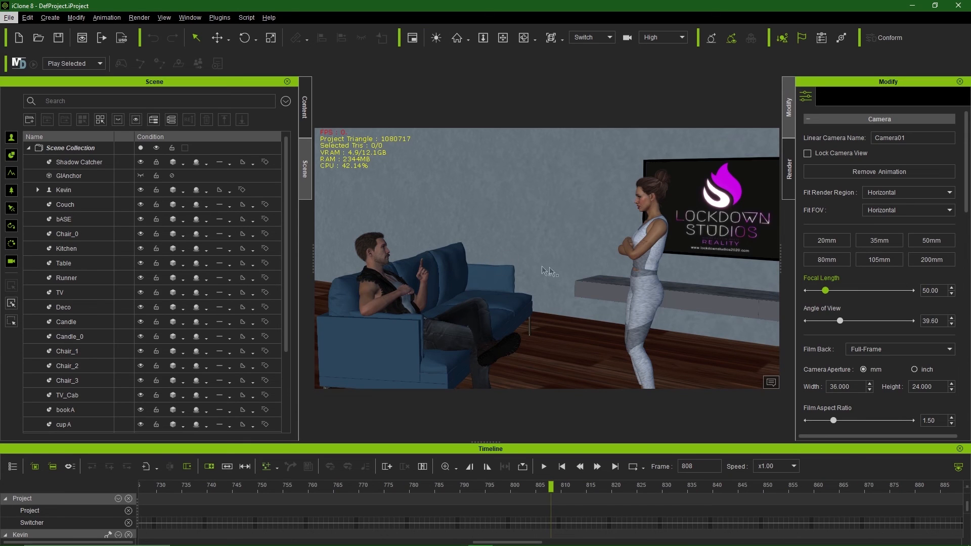
Step: Orbit the Preview camera to a lower frontal view and open Camila's Motion settings
click(649, 244)
click(591, 37)
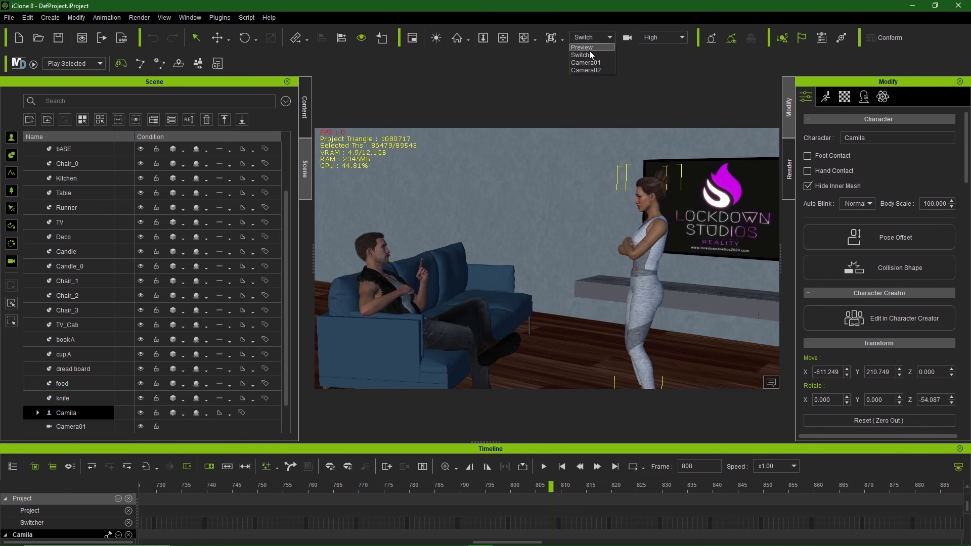
click(595, 58)
right_drag(662, 172, 692, 202)
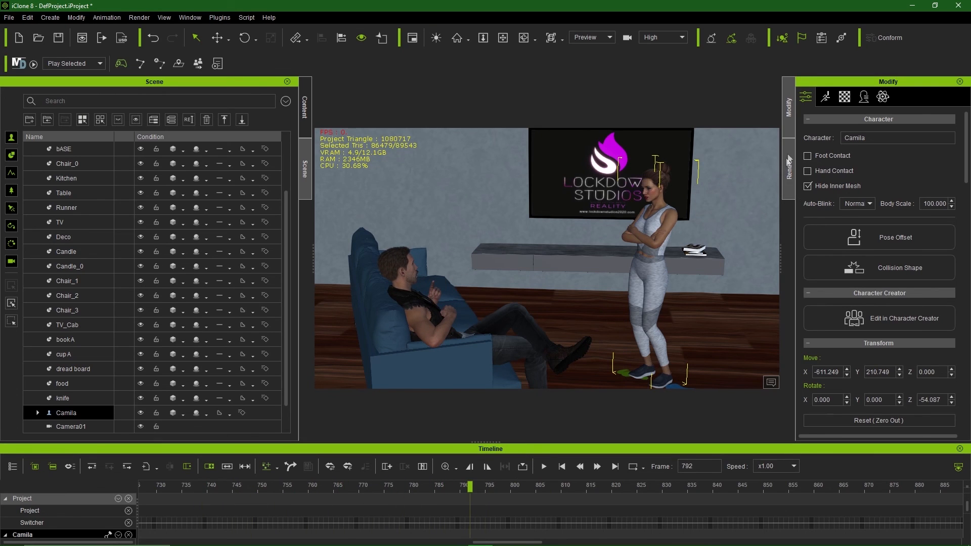
click(826, 97)
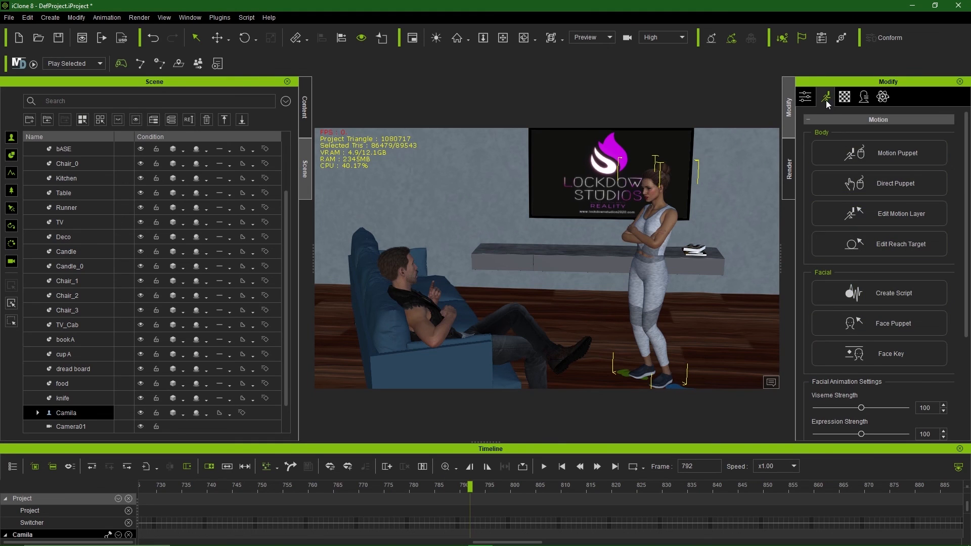
Step: Close the Create Script dialog and switch the right panel to the Render settings
click(879, 295)
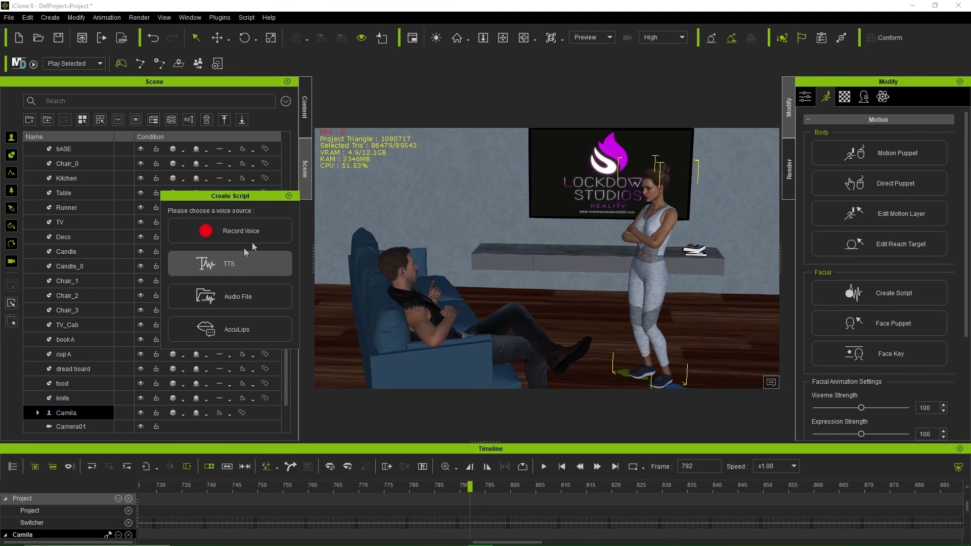
click(289, 196)
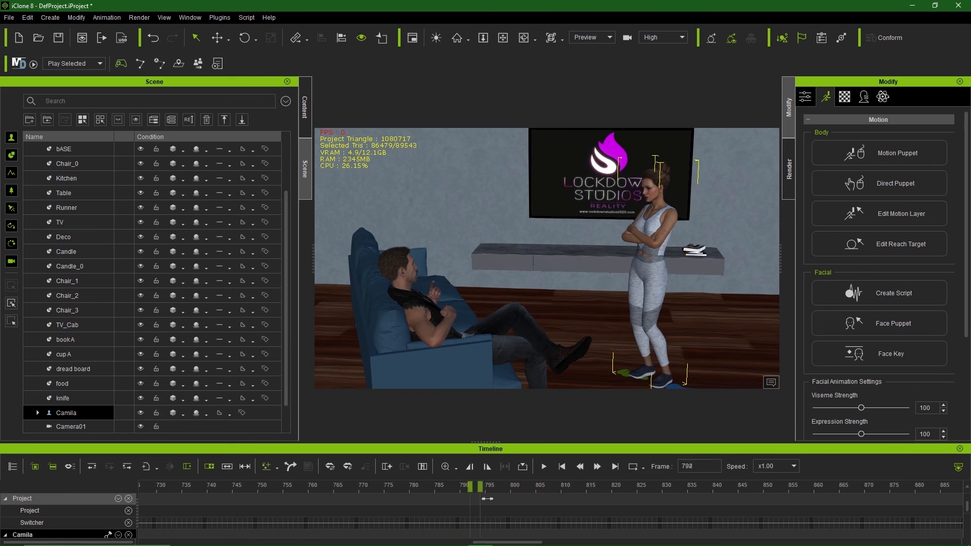
click(785, 192)
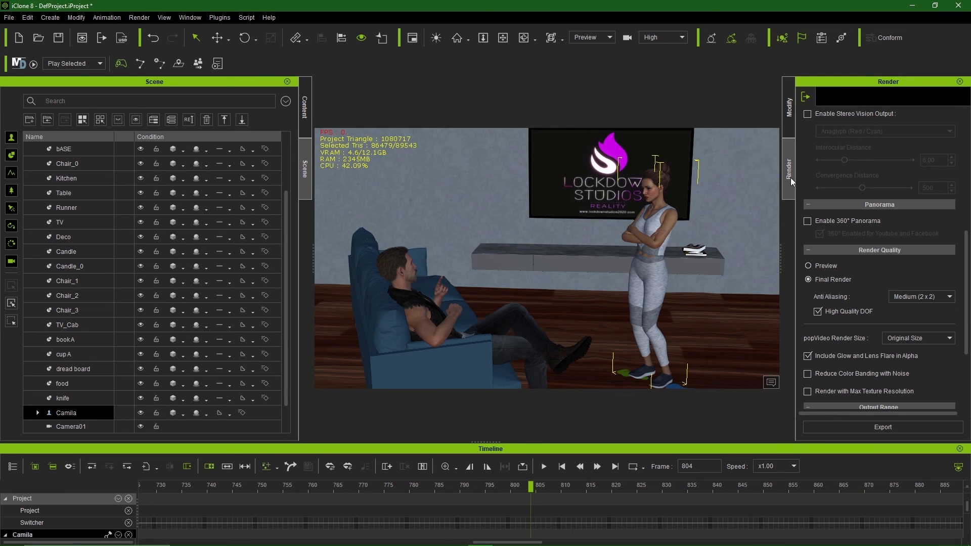
Step: Set the export range to frames 0–850 with Video/MP4 and start rendering
scroll(836, 167, up, 6)
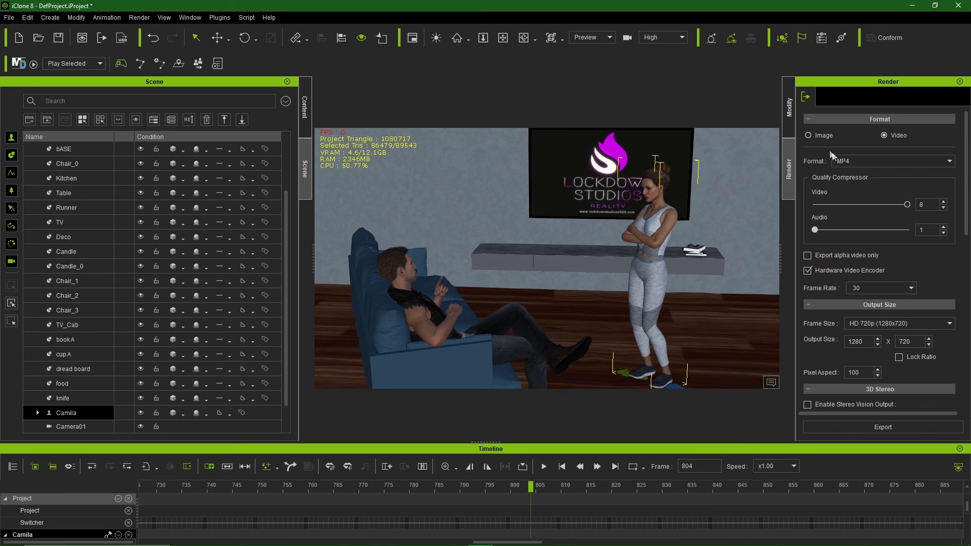
scroll(963, 212, down, 6)
scroll(962, 213, down, 2)
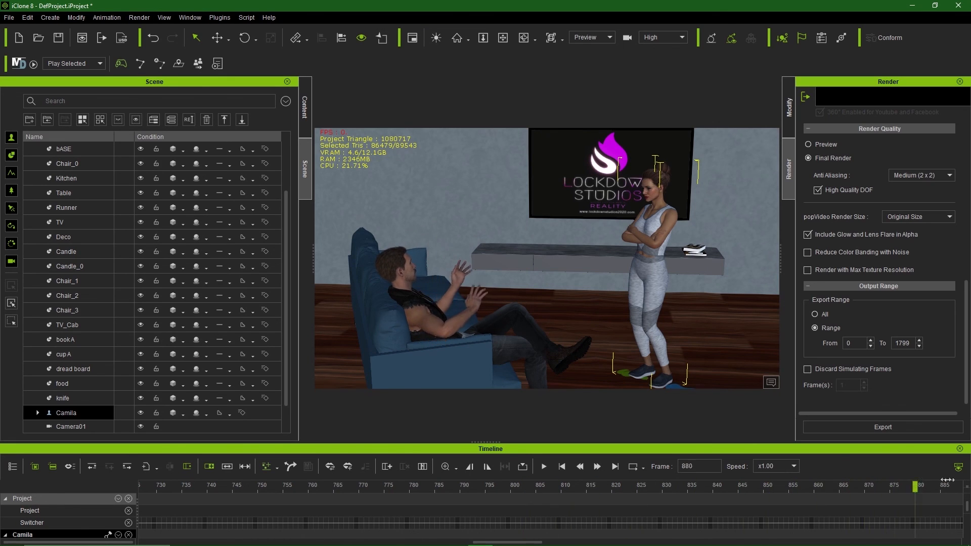
drag(947, 480, 310, 496)
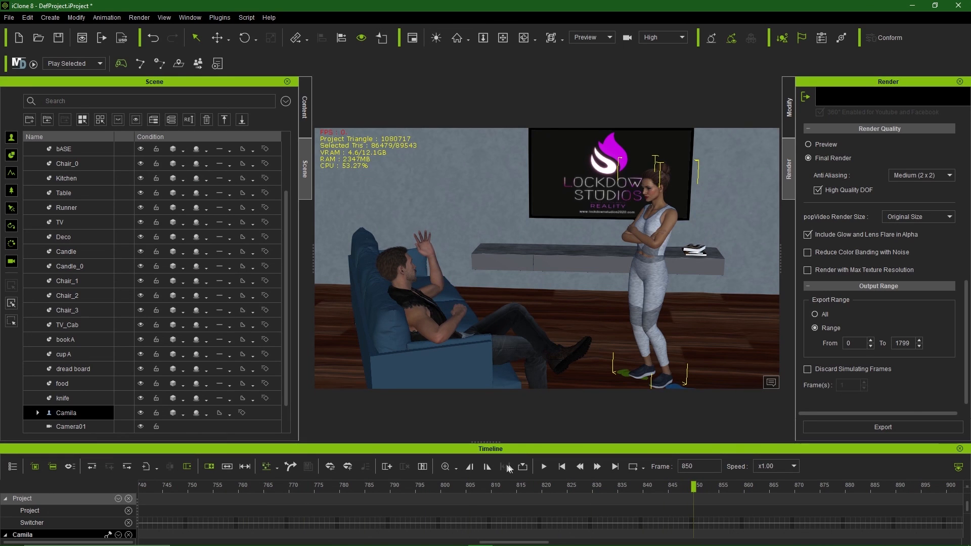
click(489, 466)
click(884, 433)
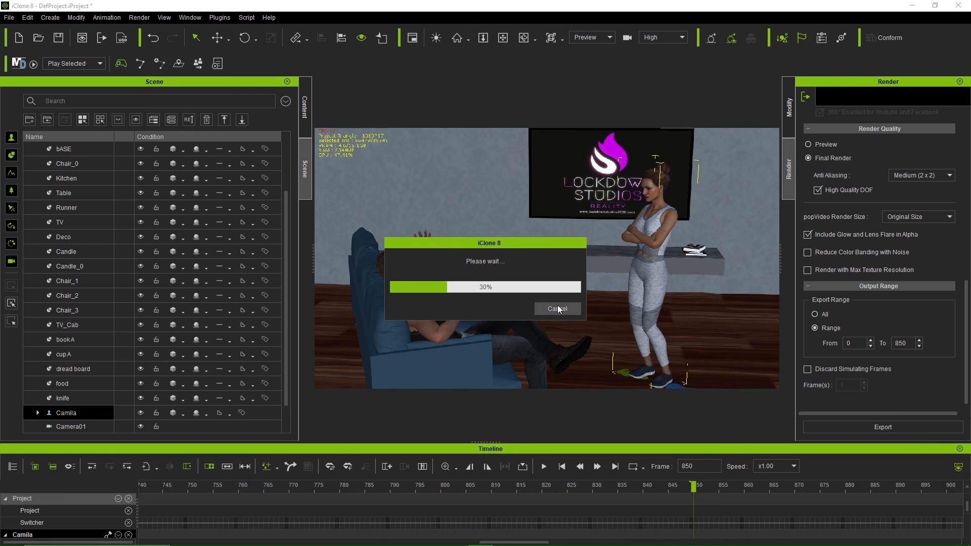